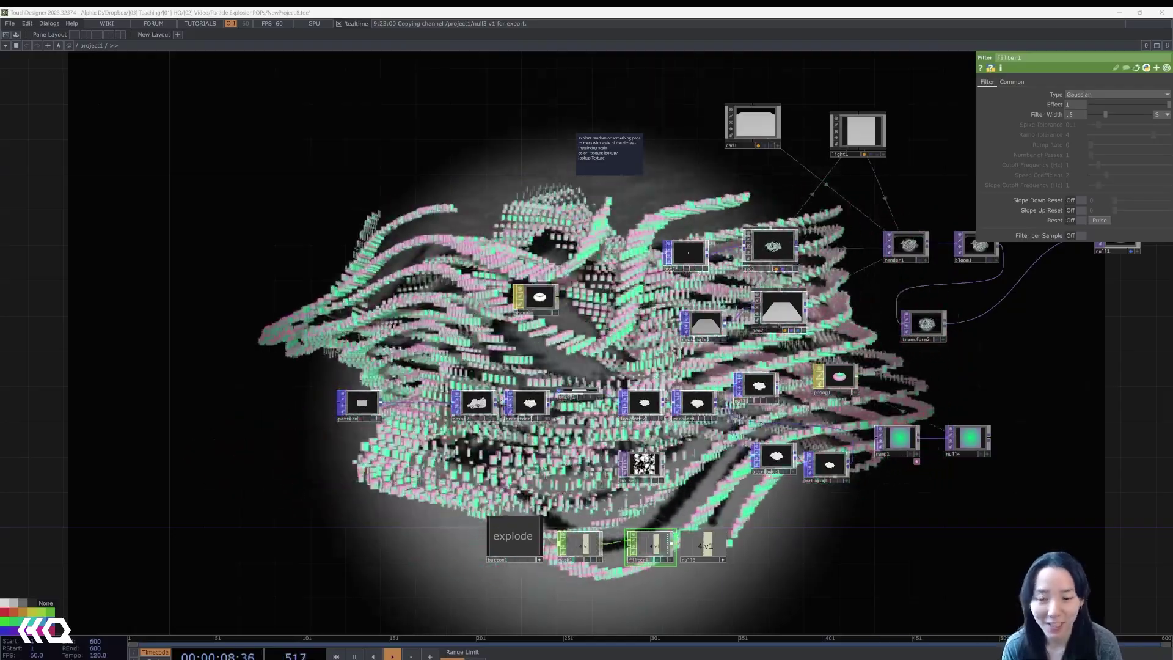
- Switch the explode button on and off to preview the particle explosion in the finished network
scroll(596, 365, down, 2)
drag(560, 335, 450, 249)
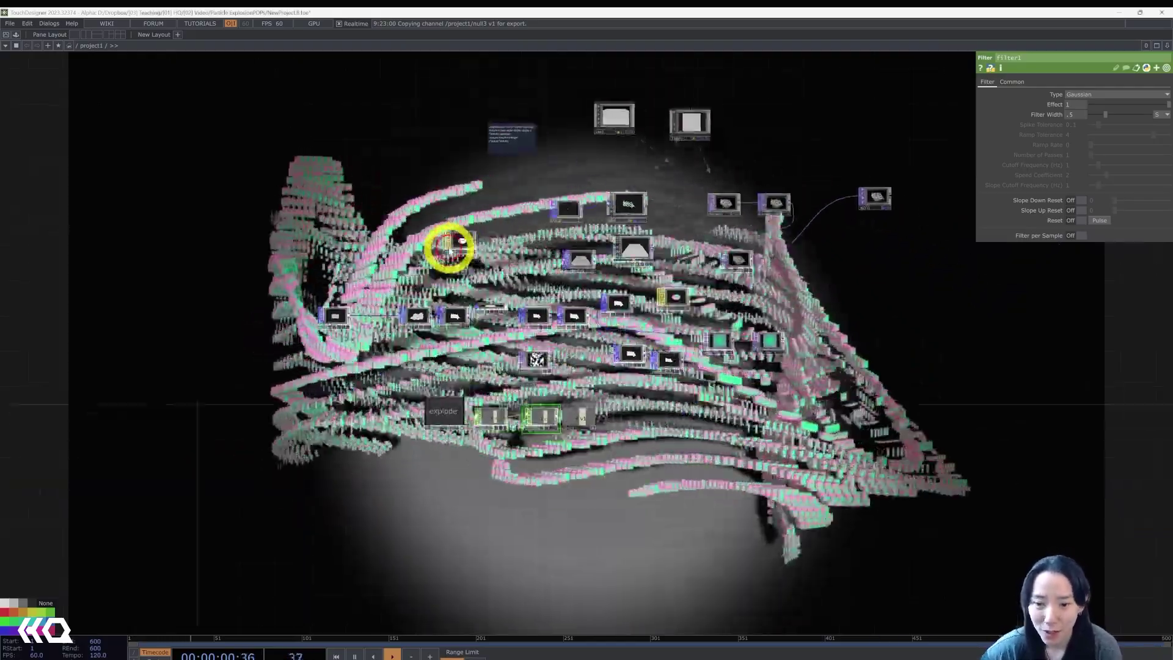
scroll(459, 327, up, 6)
drag(449, 313, 558, 246)
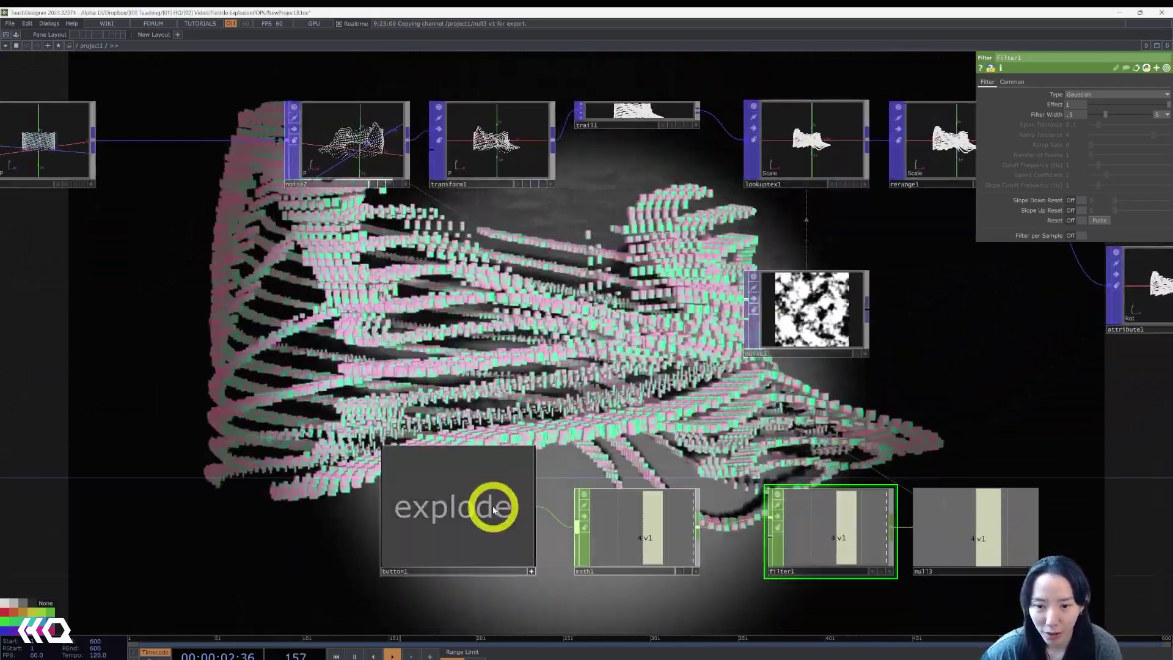
click(493, 507)
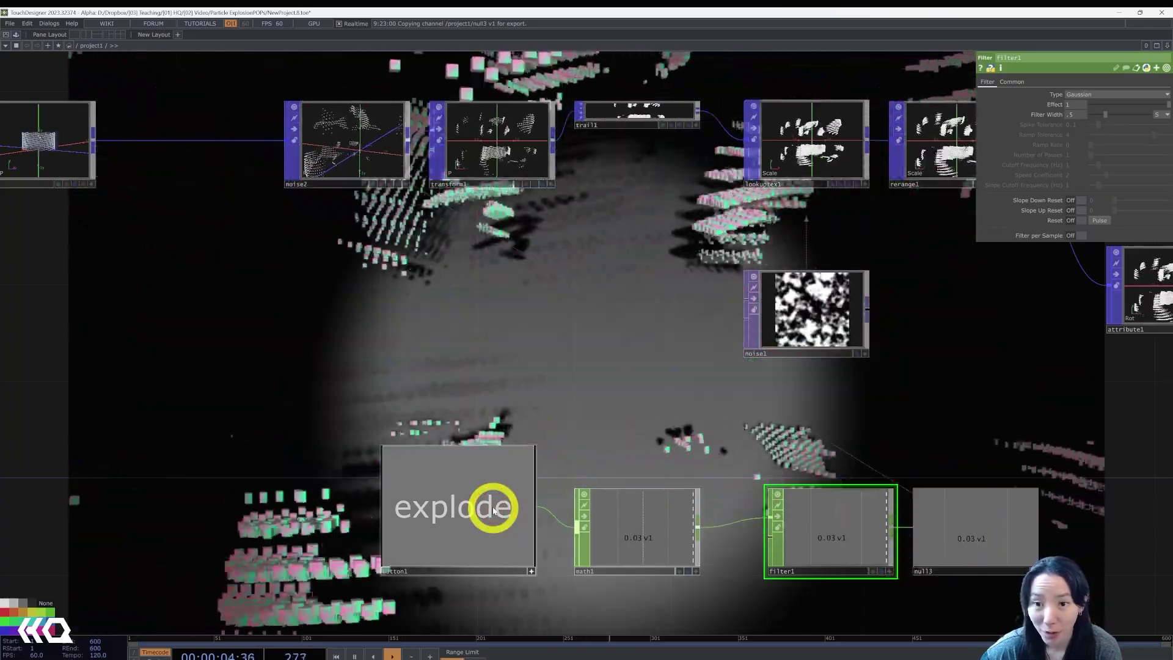
click(493, 508)
- Examine the finished particle network from the pattern source through noise, transform, trail and texture lookup to the explode controls
scroll(542, 446, down, 5)
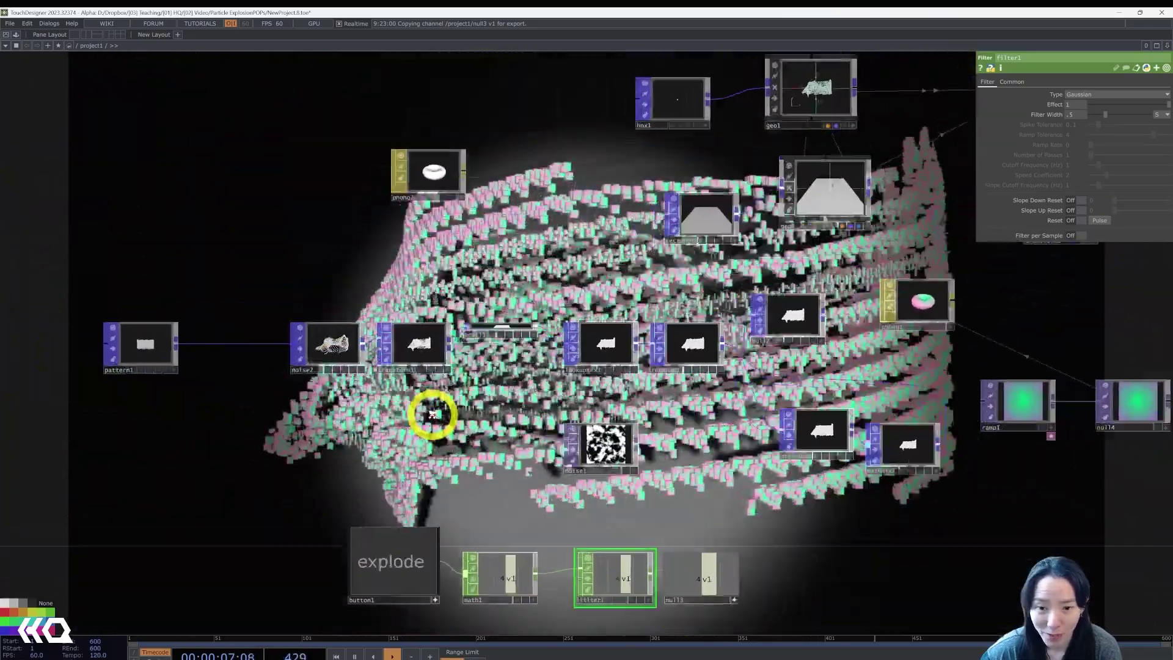
scroll(603, 407, up, 3)
drag(604, 408, 788, 402)
scroll(361, 385, up, 4)
drag(464, 502, 545, 591)
drag(639, 405, 427, 335)
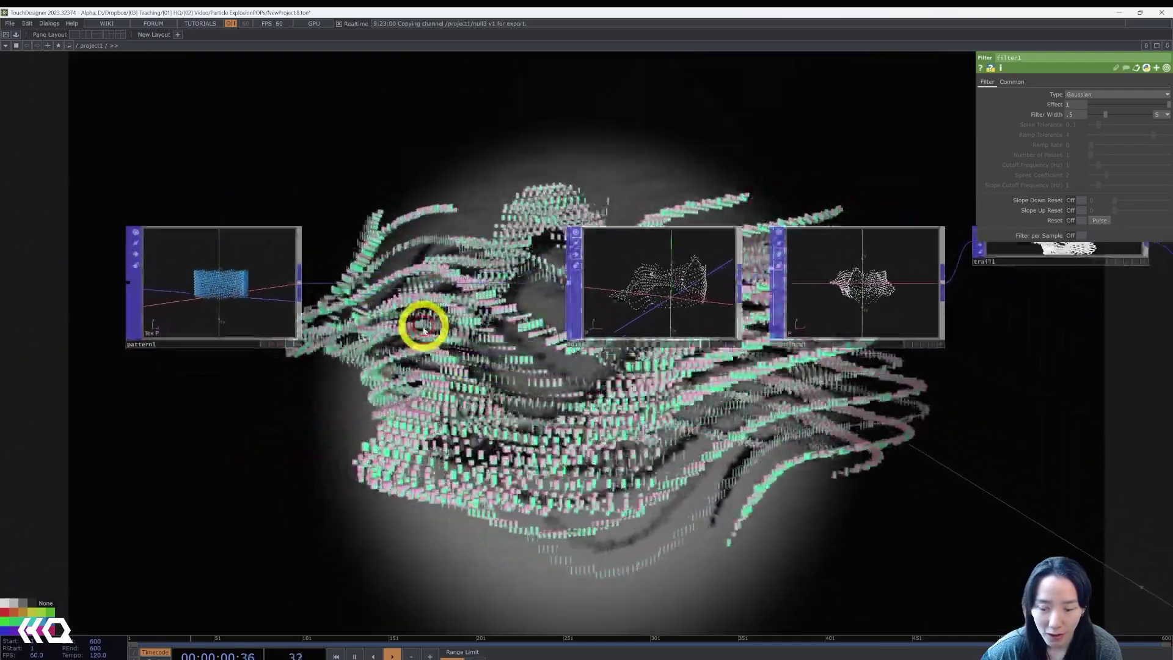
drag(532, 393, 350, 421)
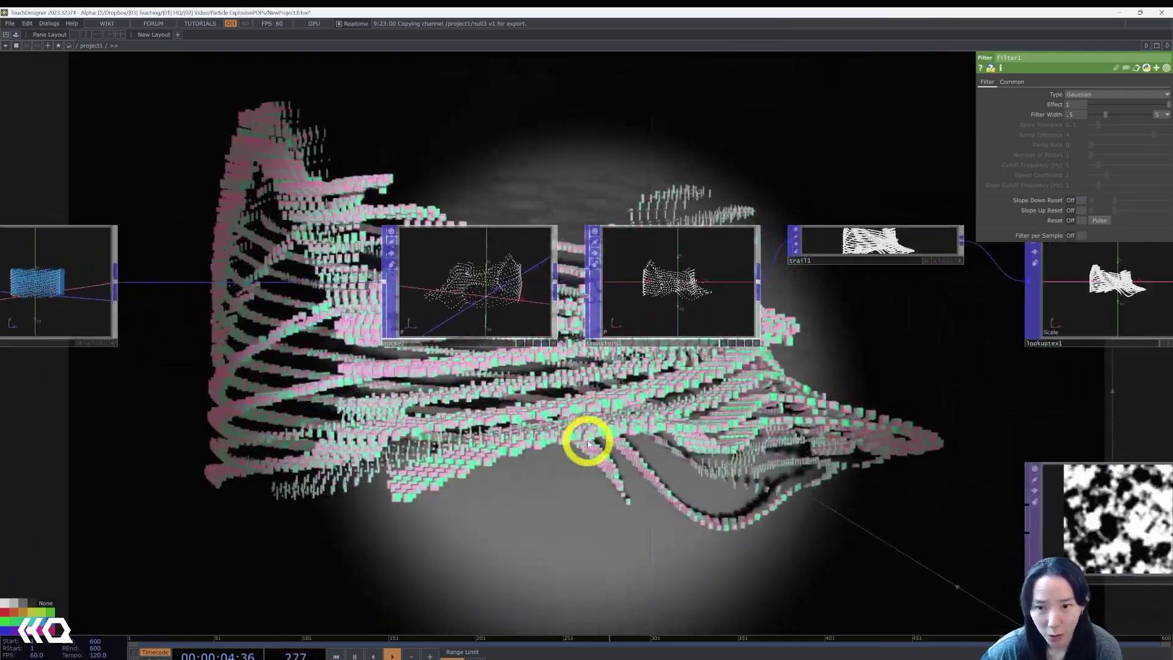
drag(588, 445, 427, 445)
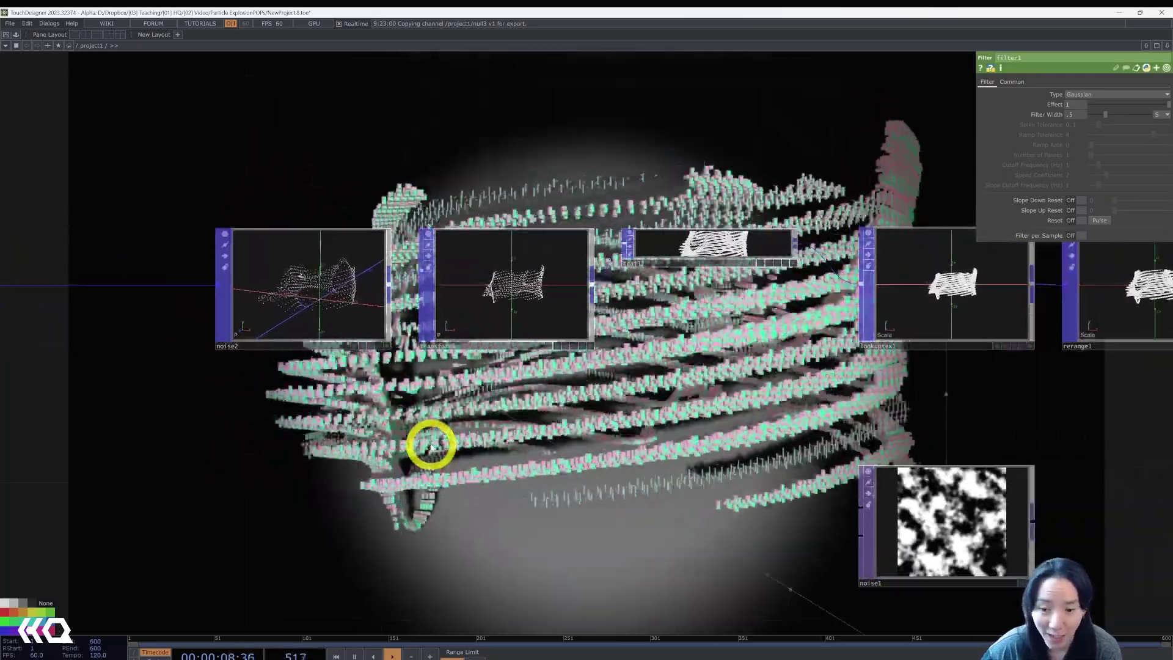
scroll(431, 445, down, 3)
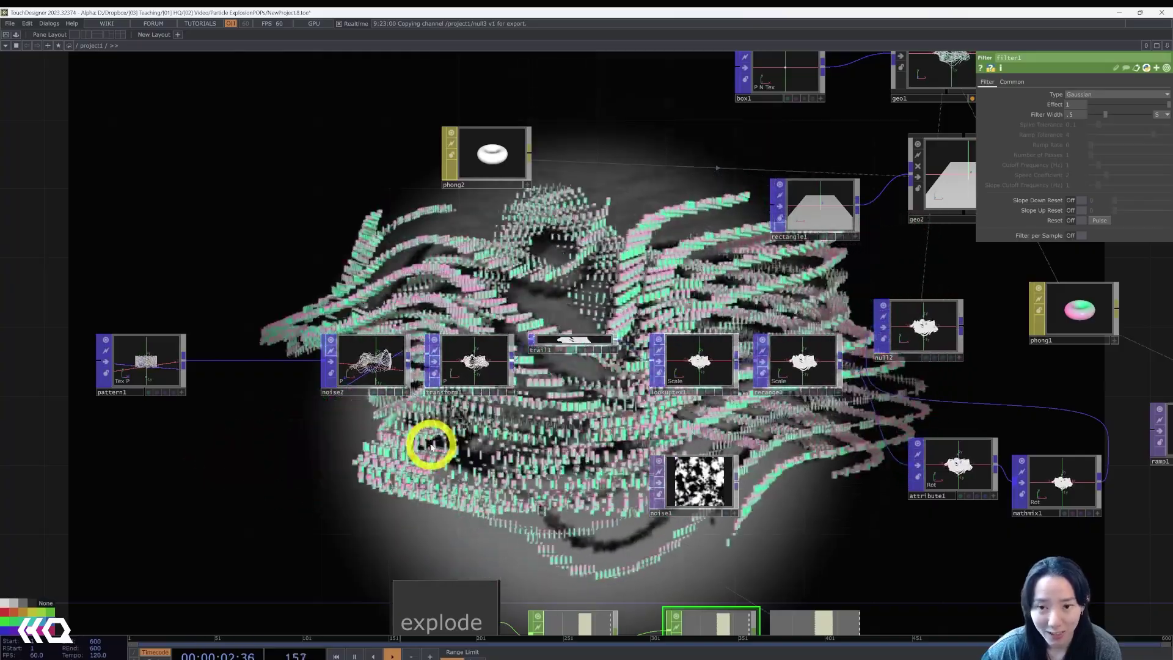
drag(763, 465, 570, 415)
scroll(495, 312, down, 2)
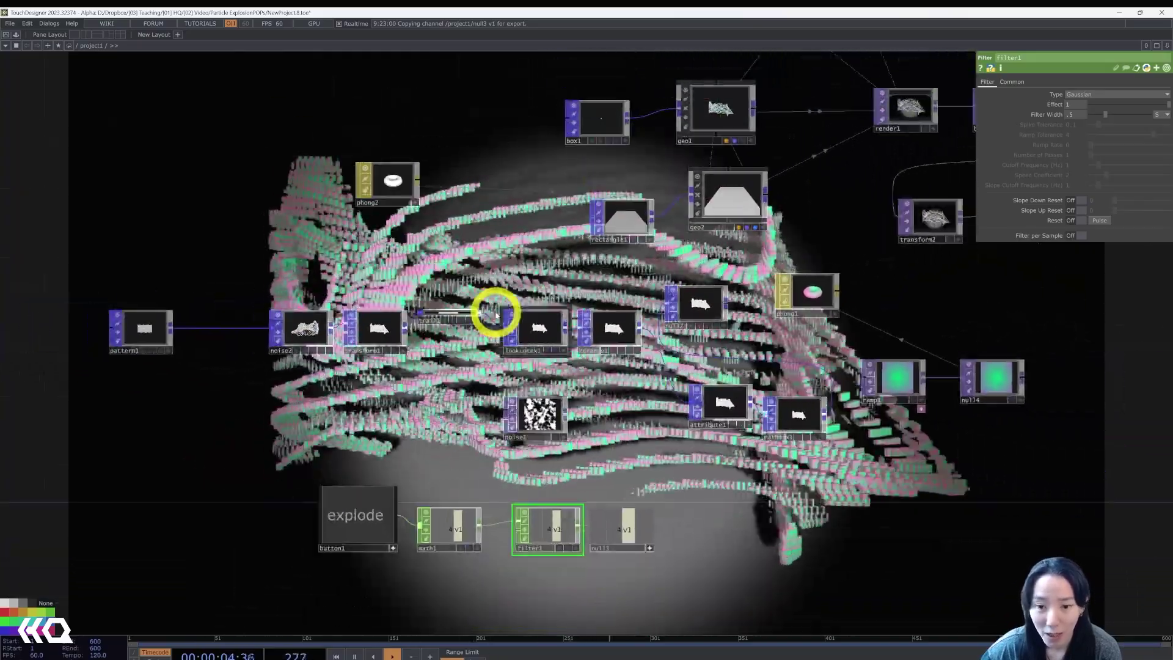
scroll(364, 365, up, 6)
drag(363, 359, 374, 479)
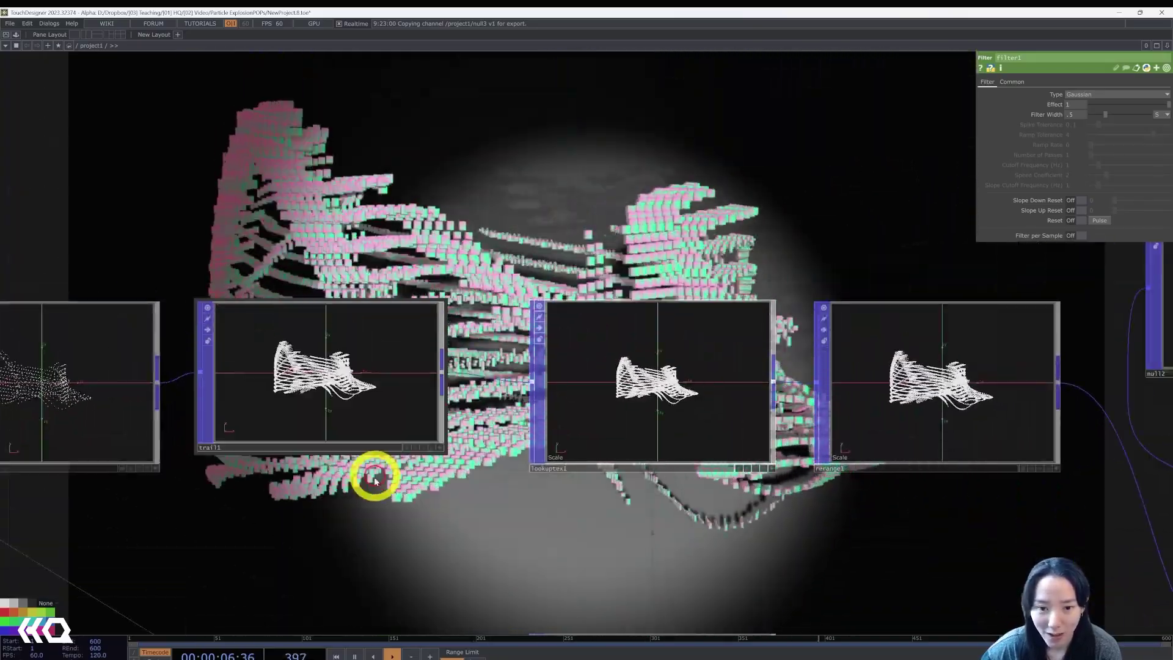
drag(474, 137, 802, 105)
scroll(664, 260, down, 6)
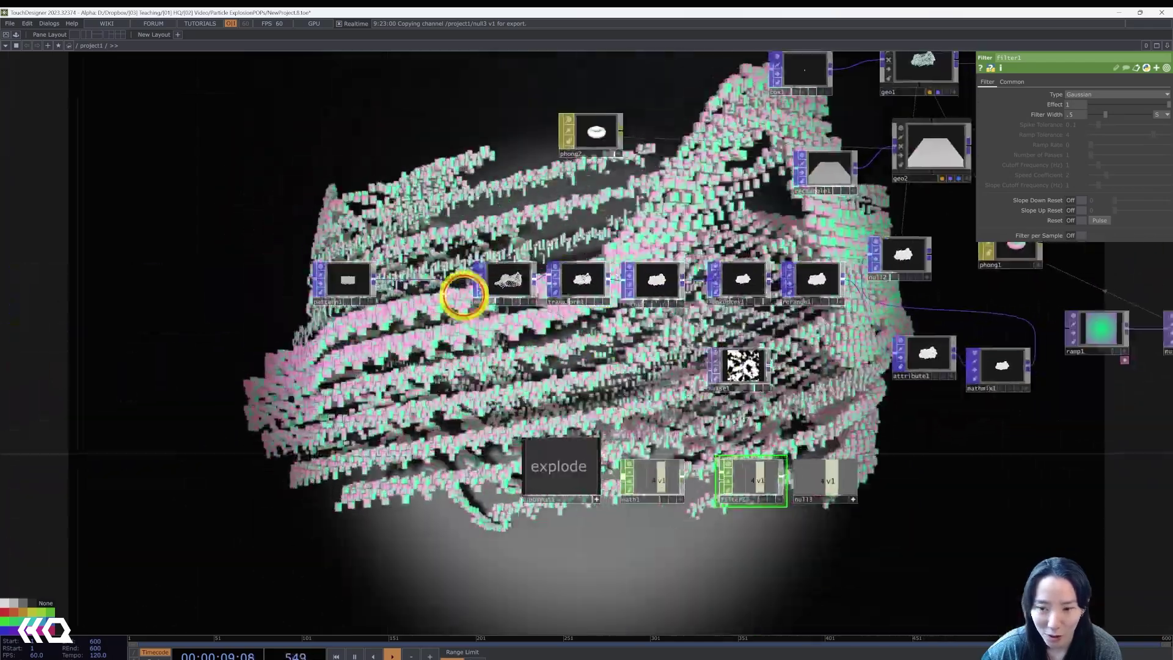
drag(887, 299, 584, 238)
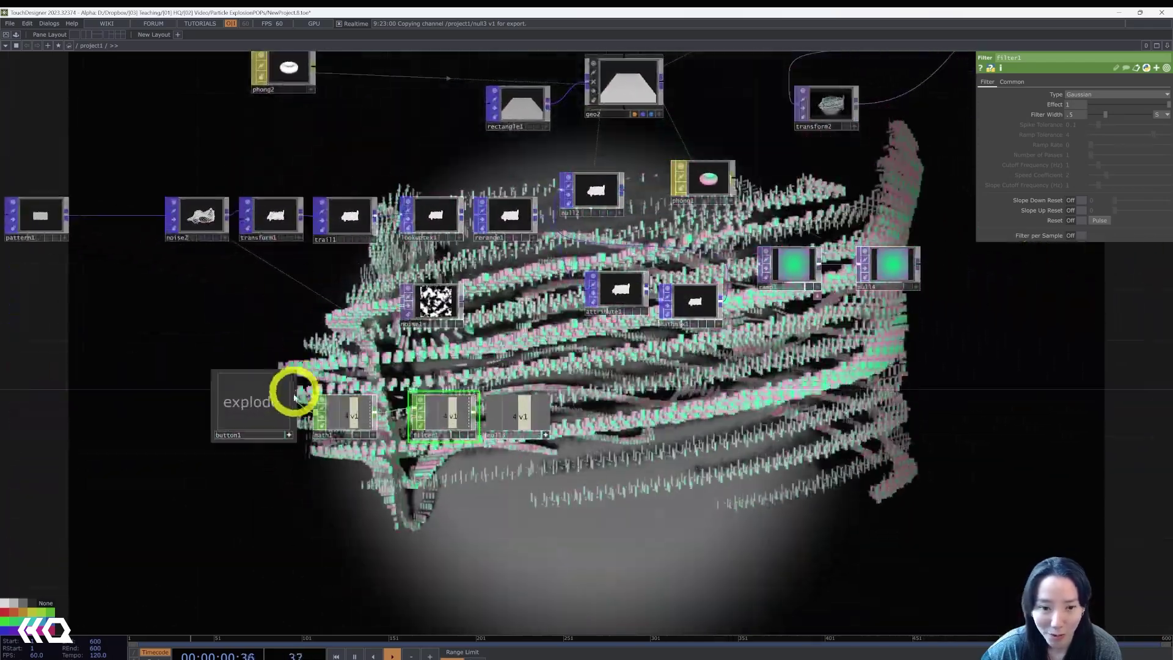
click(286, 397)
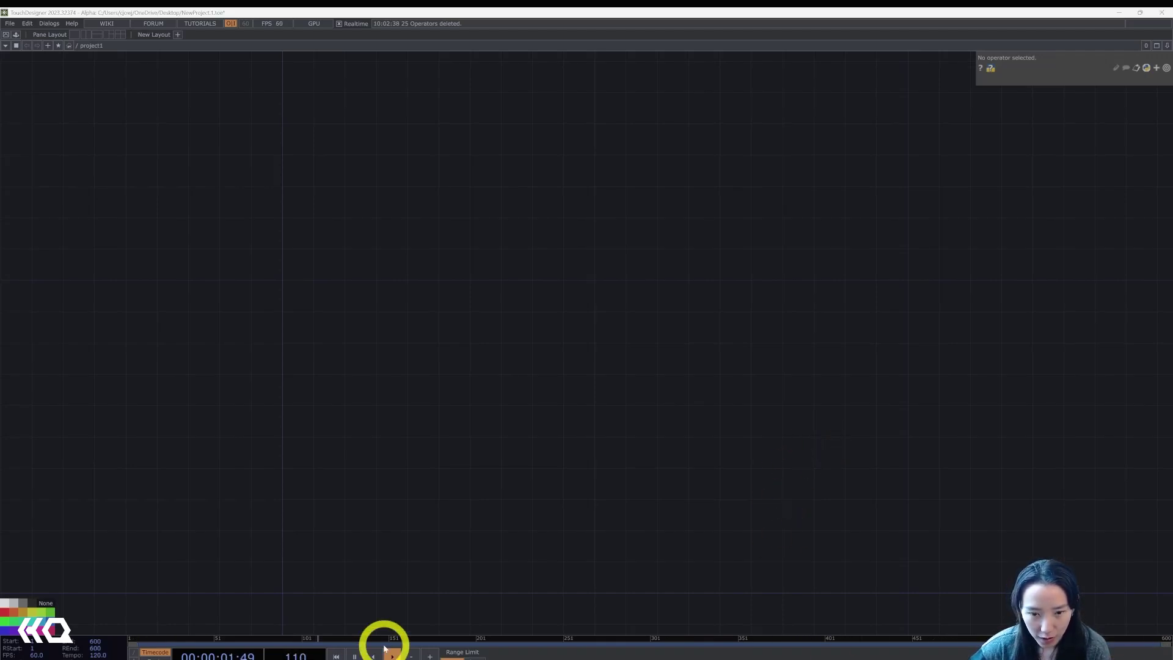
- Add a Sphere POP to the empty project network
scroll(393, 316, up, 5)
key(Tab)
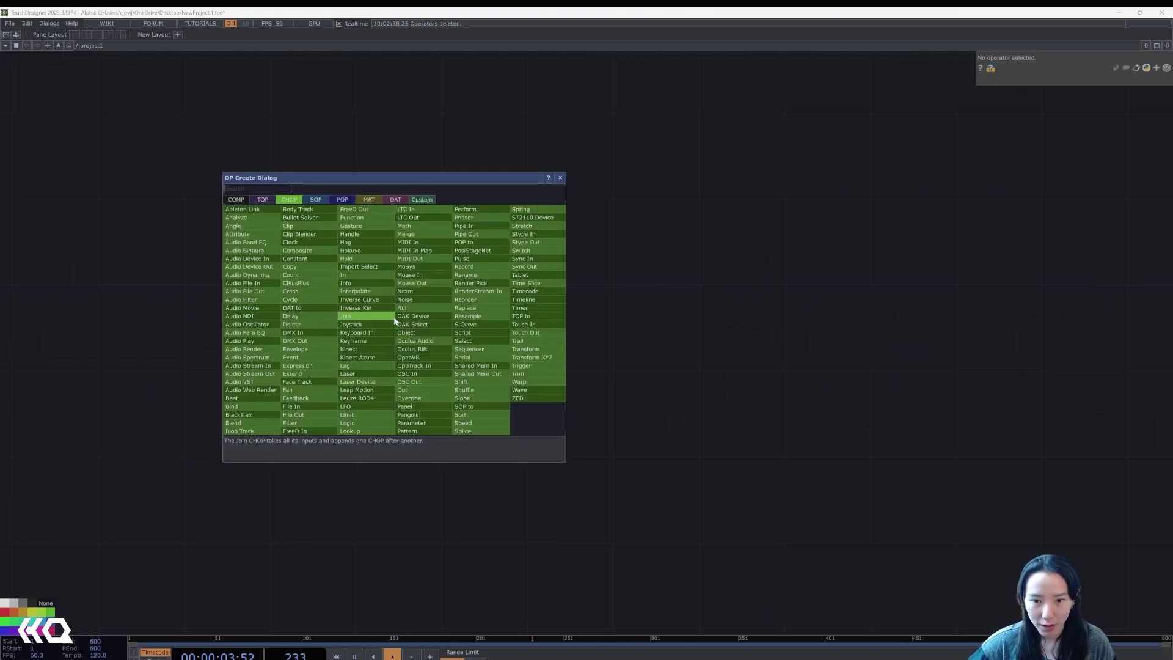
drag(385, 173, 596, 164)
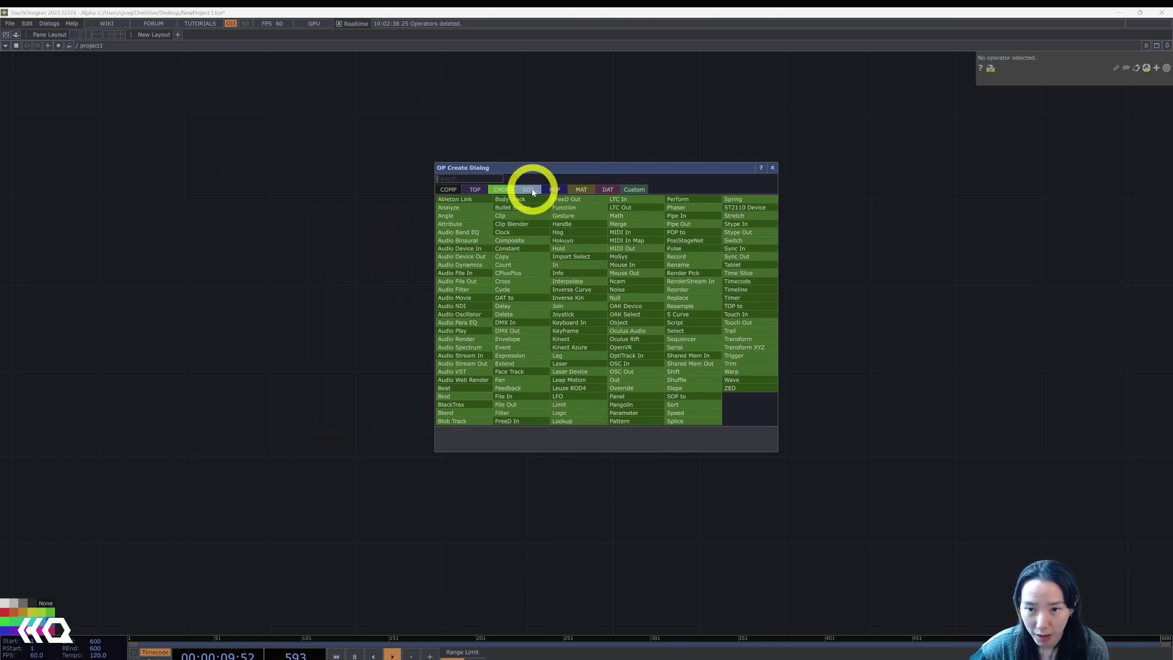
click(553, 190)
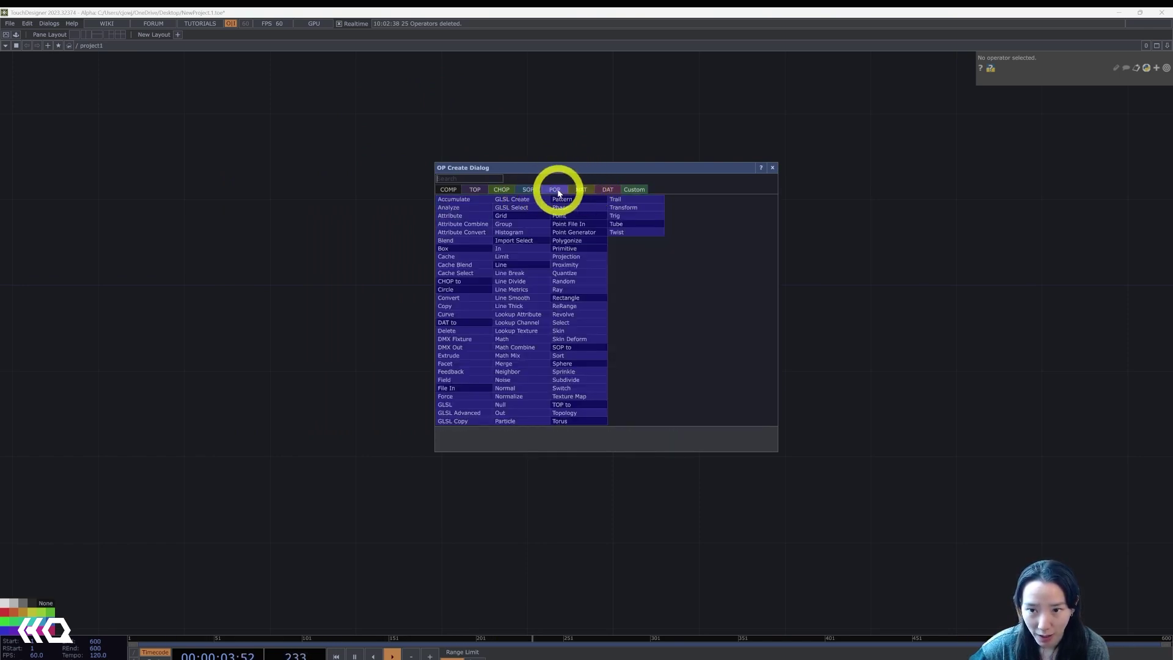
mouse_move(522, 234)
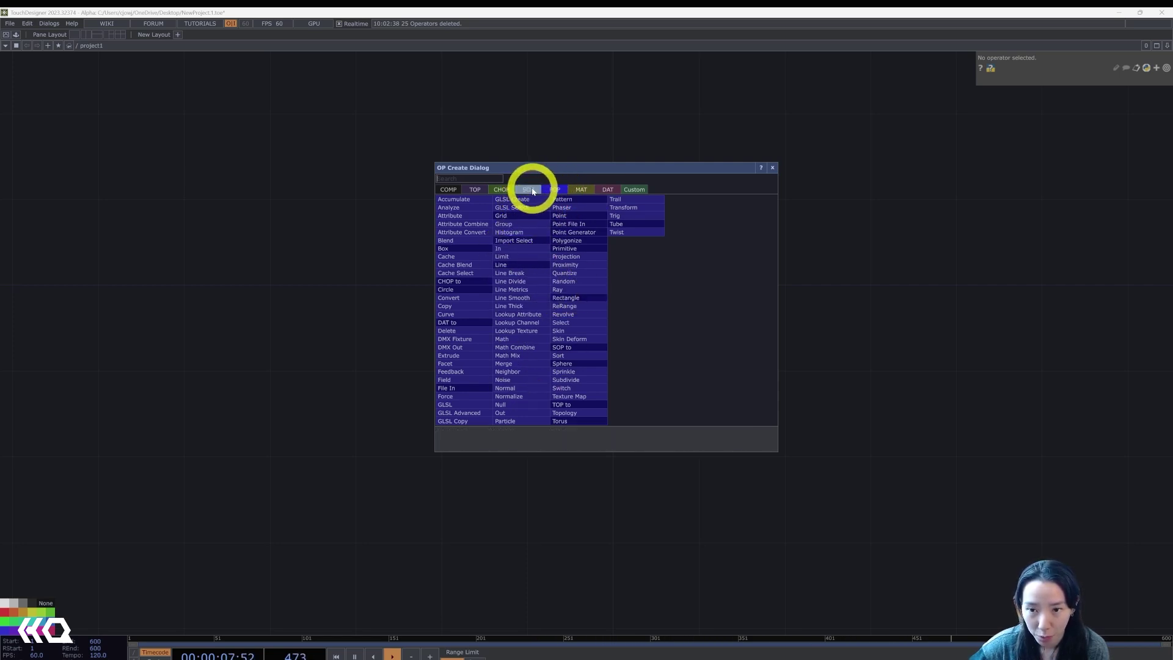
text(spher)
click(583, 363)
click(584, 330)
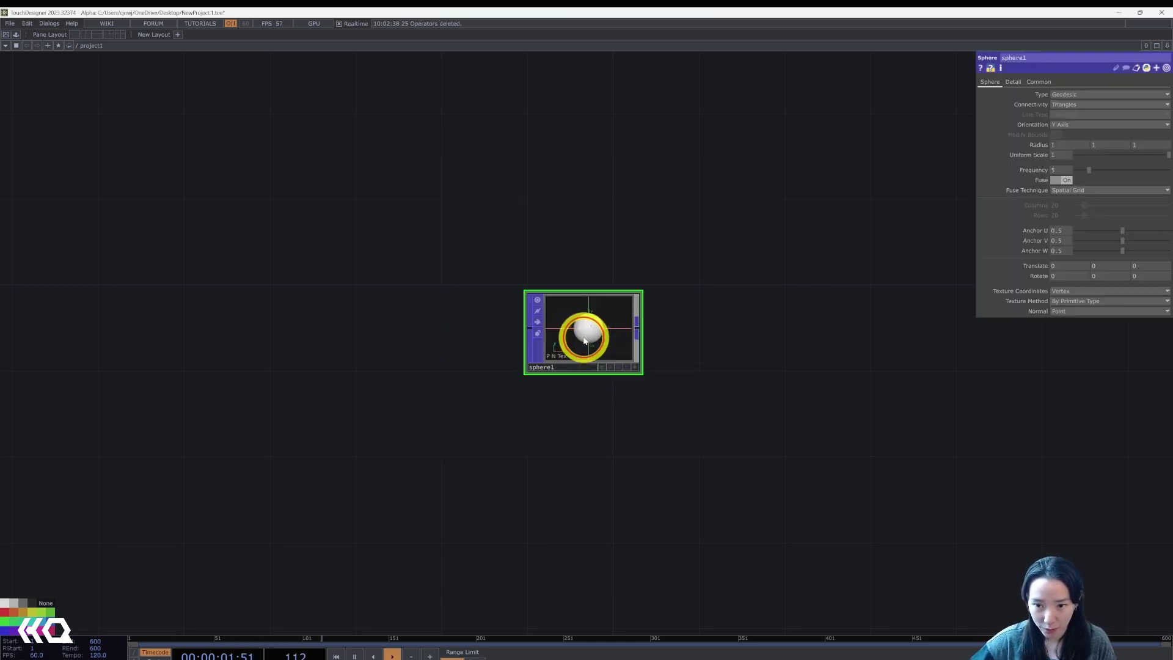
- Add a Box POP and a Grid POP in a column below the sphere
key(Tab)
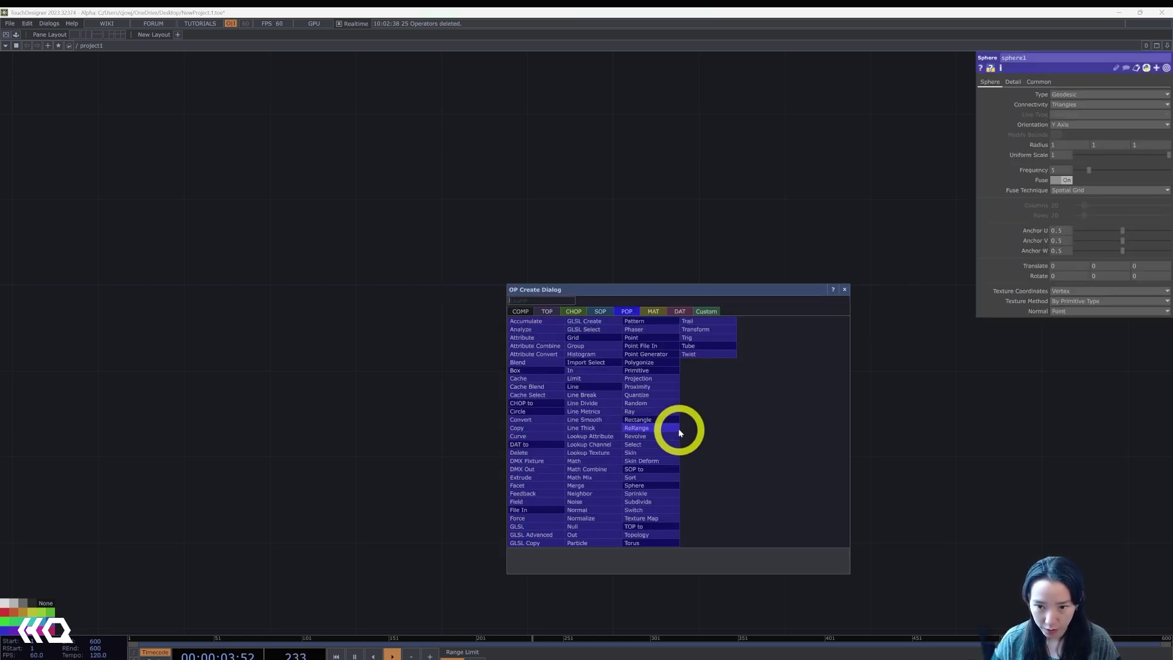
click(547, 346)
click(583, 451)
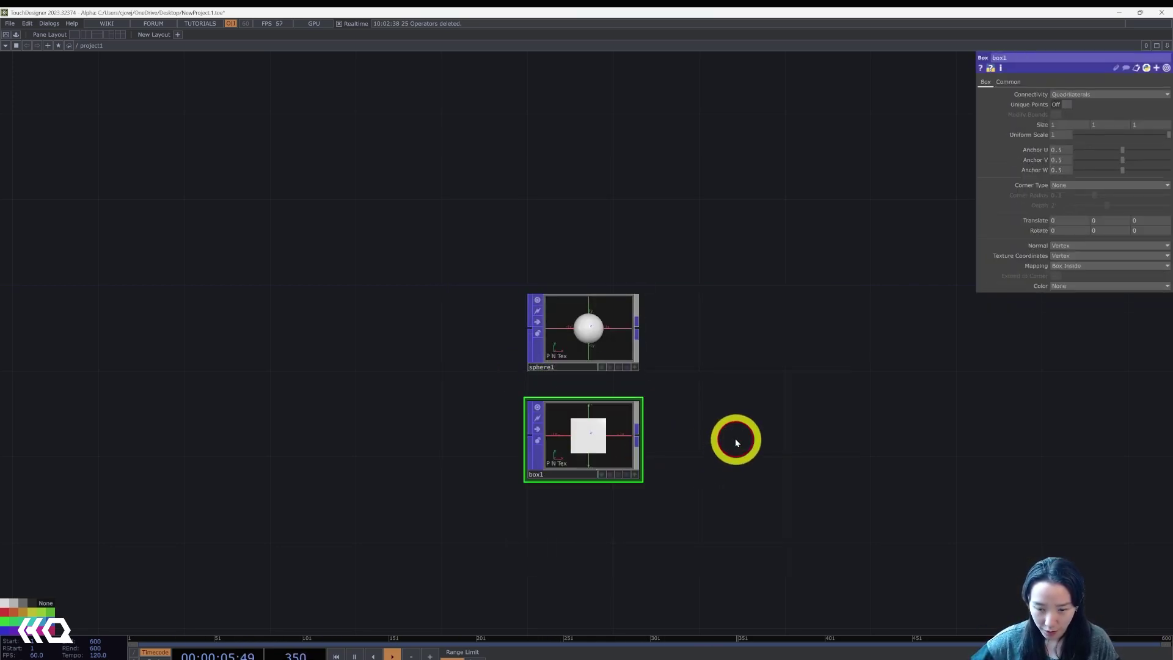
key(Tab)
text(grid)
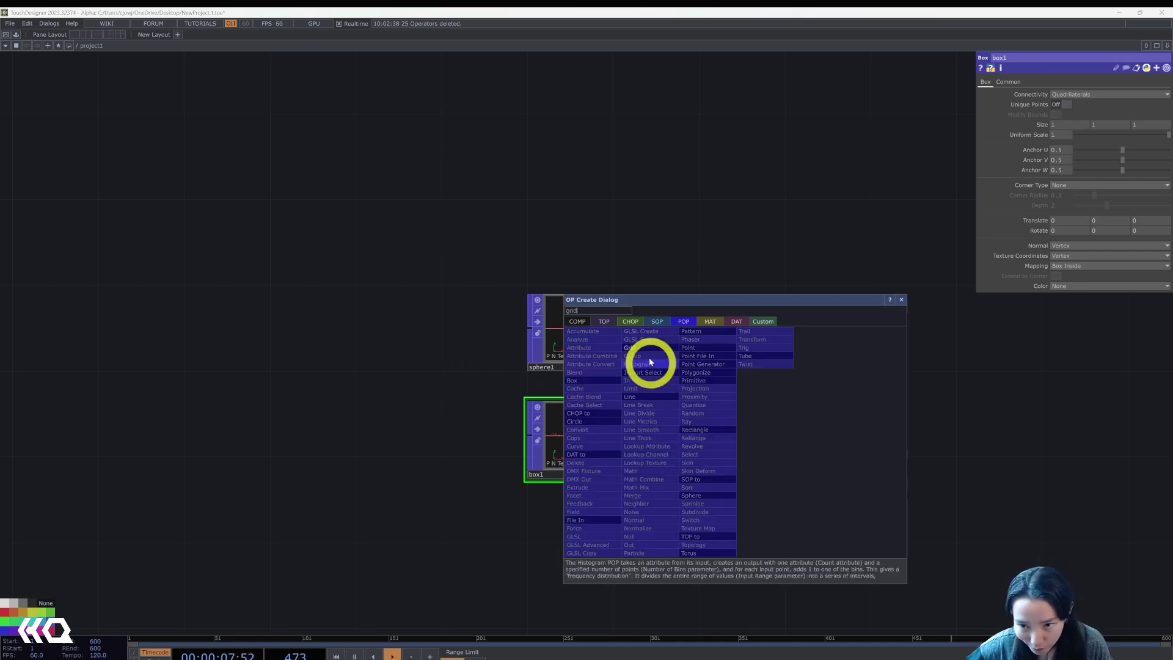
click(644, 347)
click(585, 541)
- Examine the sphere, box and grid from rotated angles in their node viewers
click(634, 368)
drag(579, 346, 597, 327)
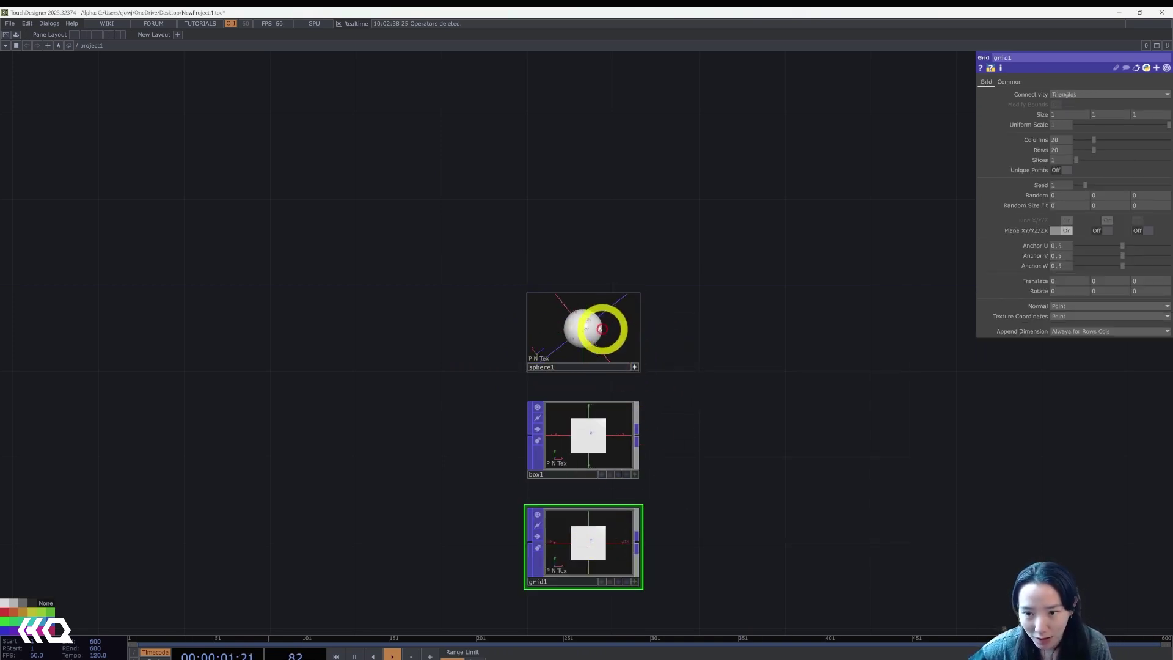
click(634, 474)
drag(597, 434, 623, 464)
click(634, 581)
drag(592, 550, 639, 586)
click(634, 581)
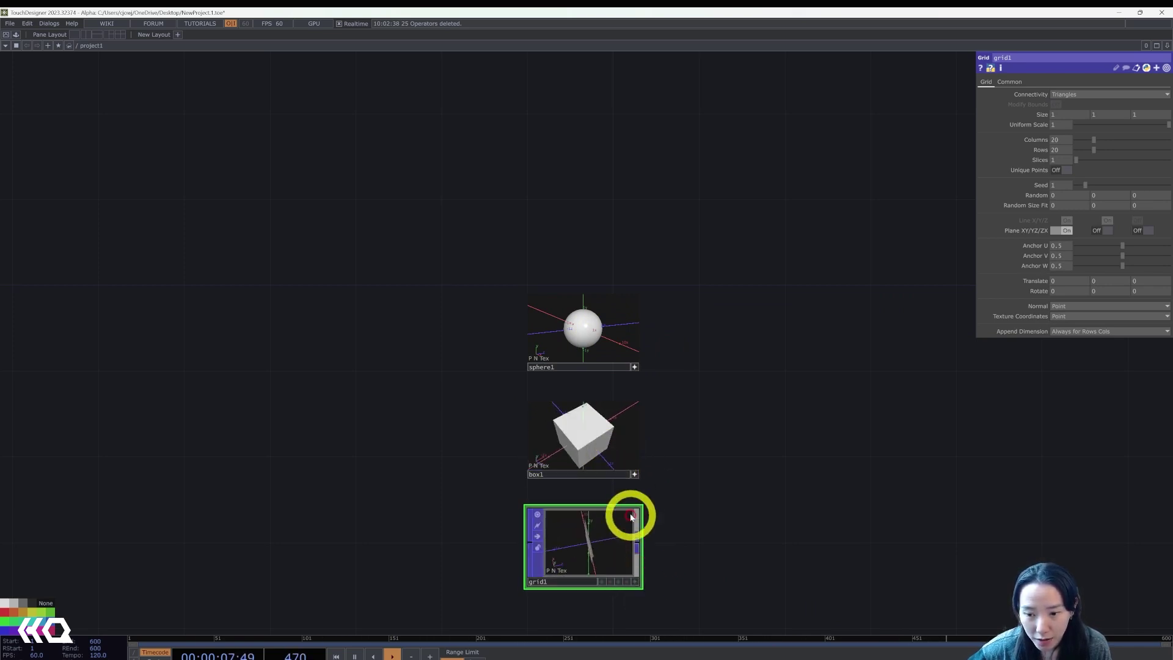
click(634, 474)
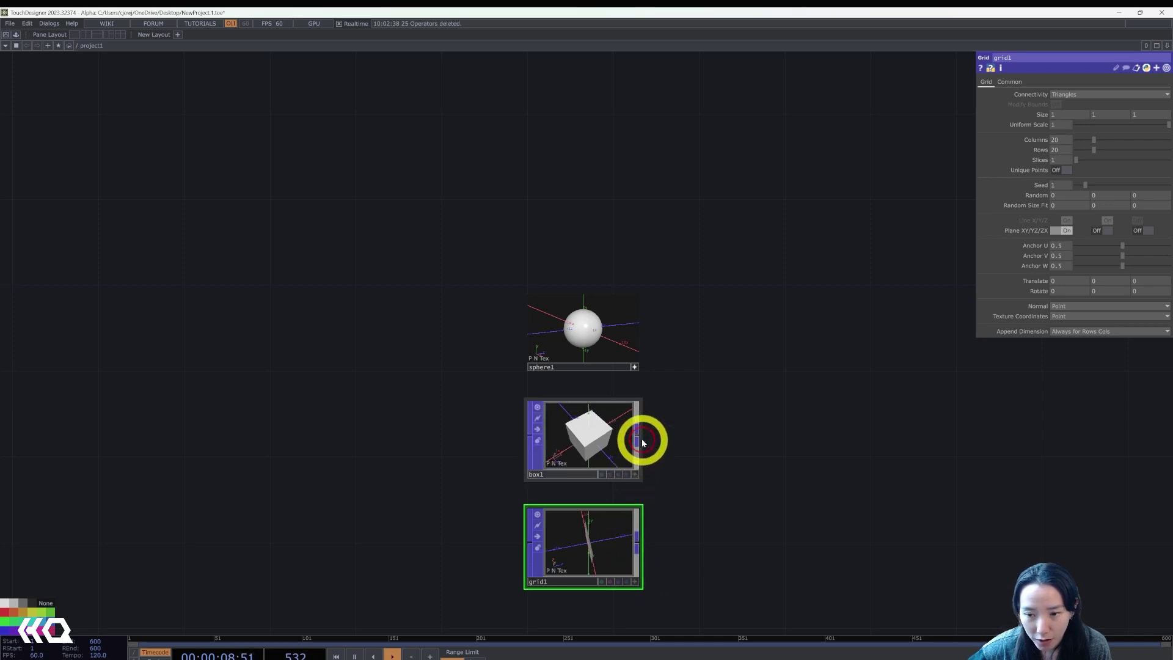
click(636, 367)
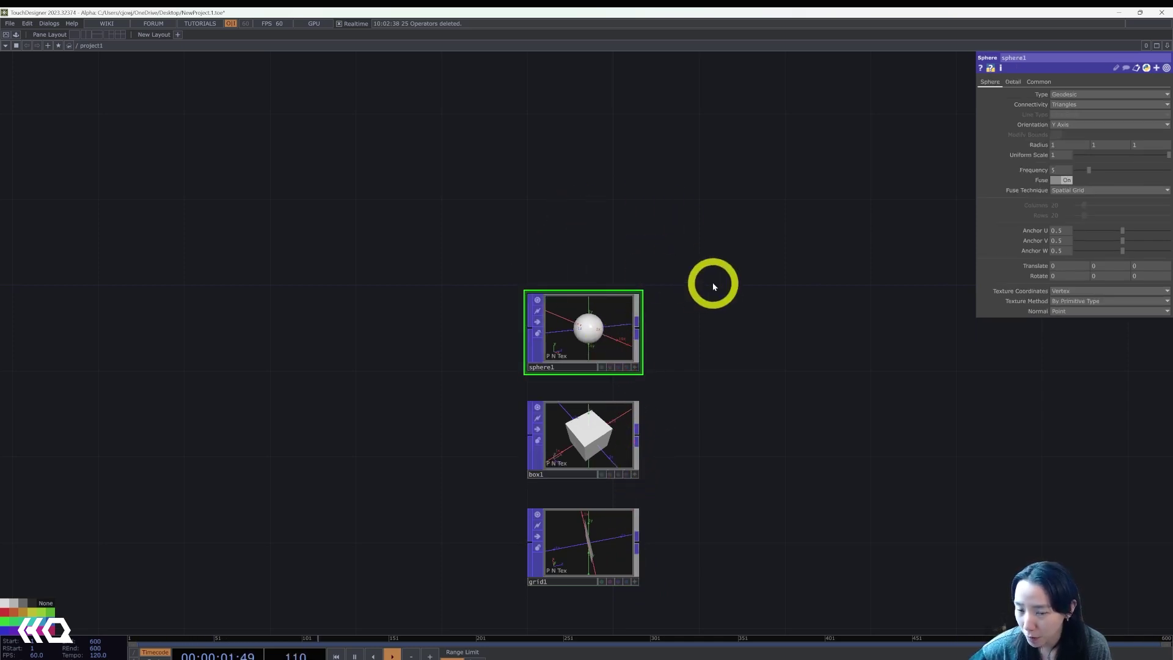
- Set the sphere's connectivity to Point Prims
scroll(668, 314, up, 3)
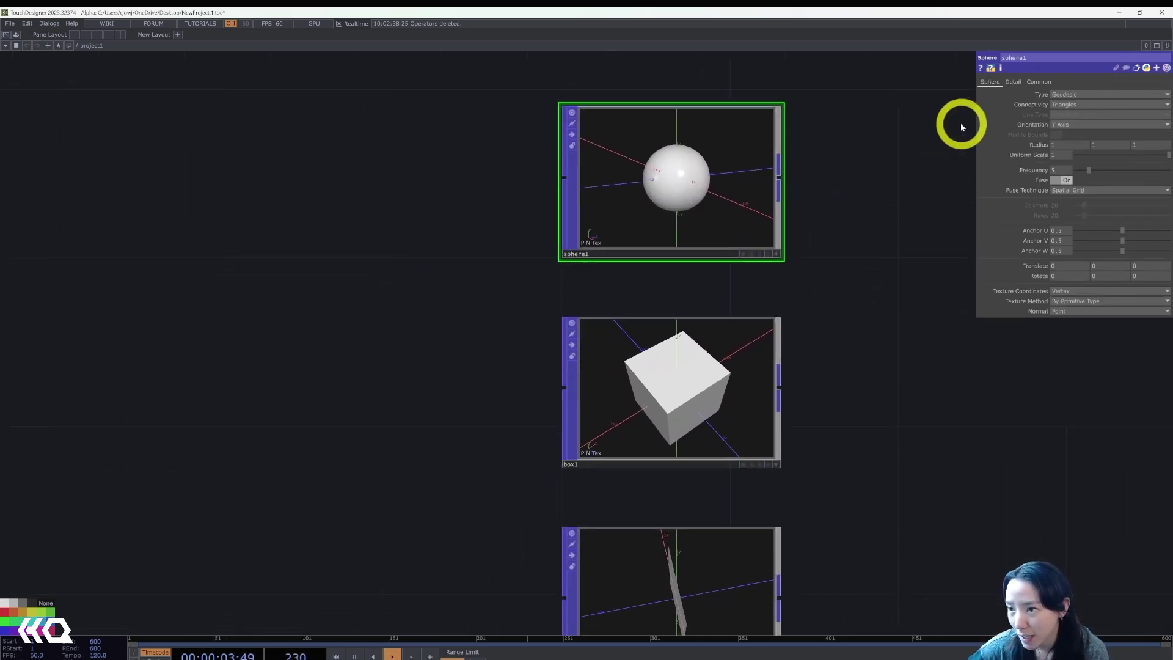
click(1061, 105)
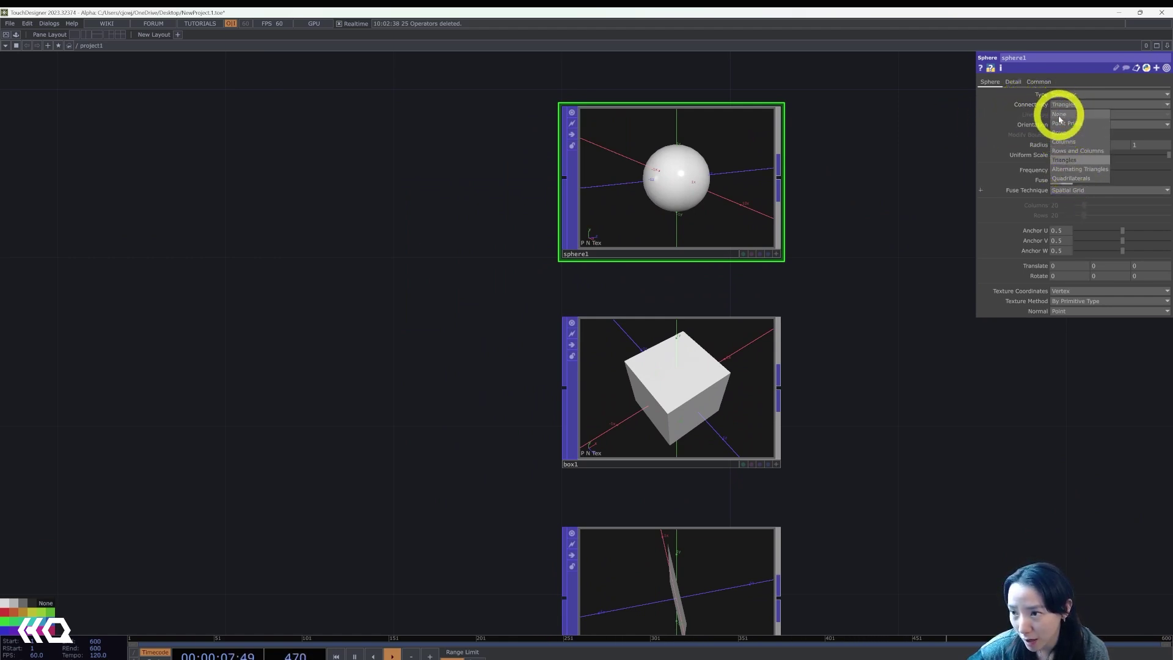
click(1060, 124)
- Connect a new Geometry COMP to the sphere's output
scroll(691, 204, up, 2)
drag(822, 301, 536, 297)
right_click(482, 286)
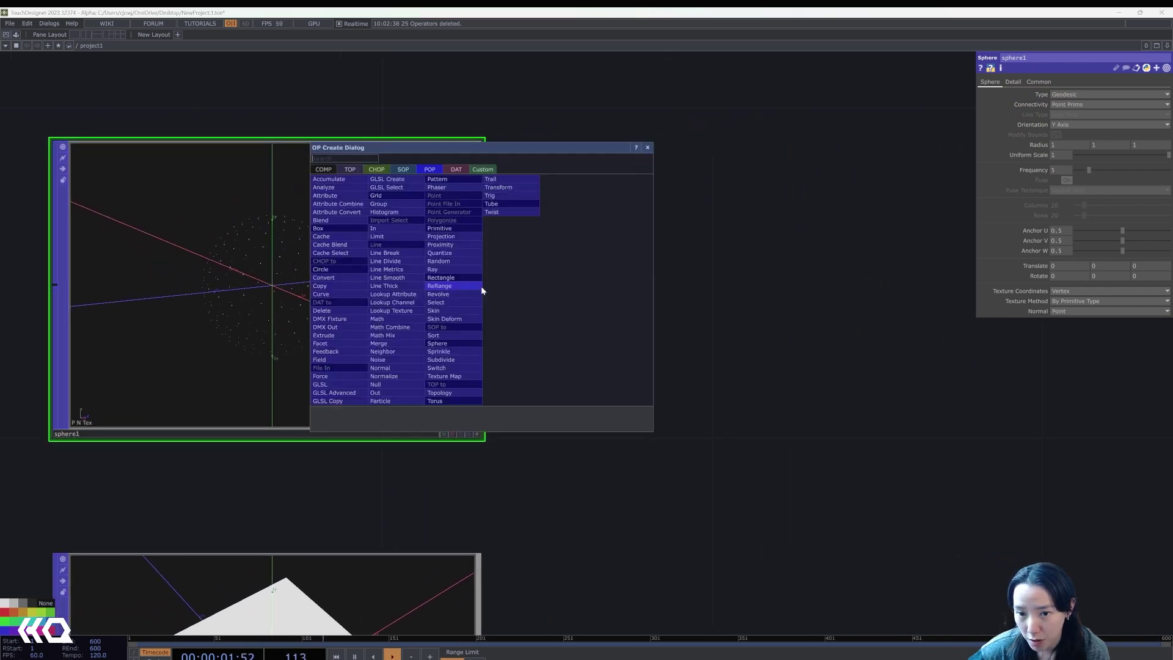
click(319, 171)
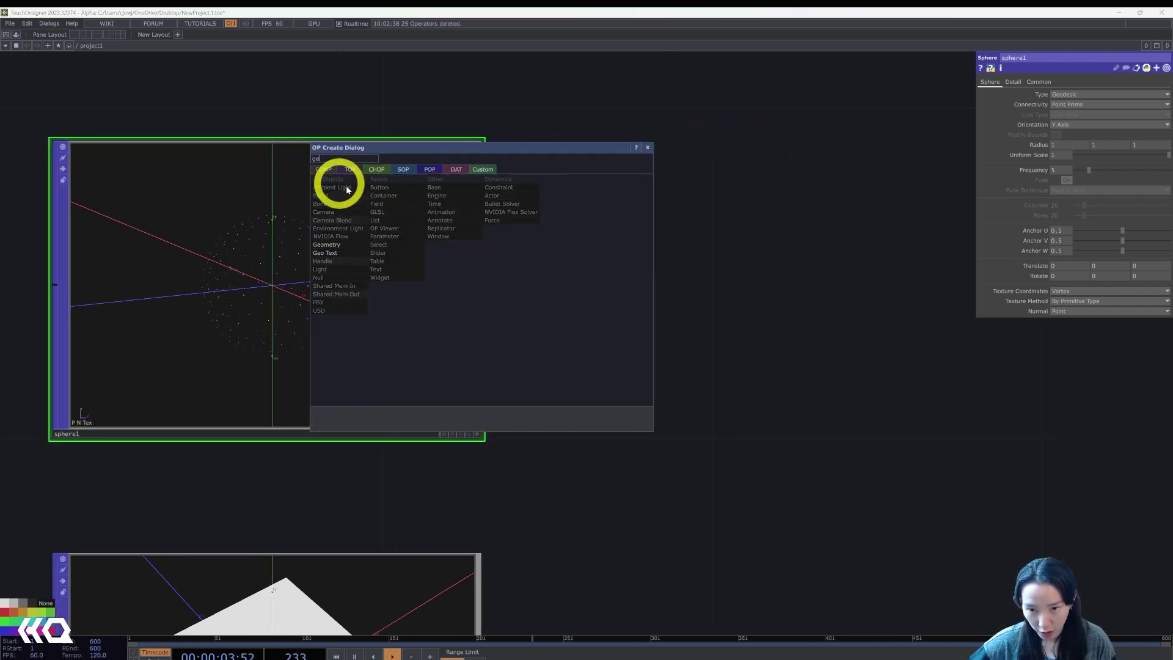
click(333, 245)
click(813, 305)
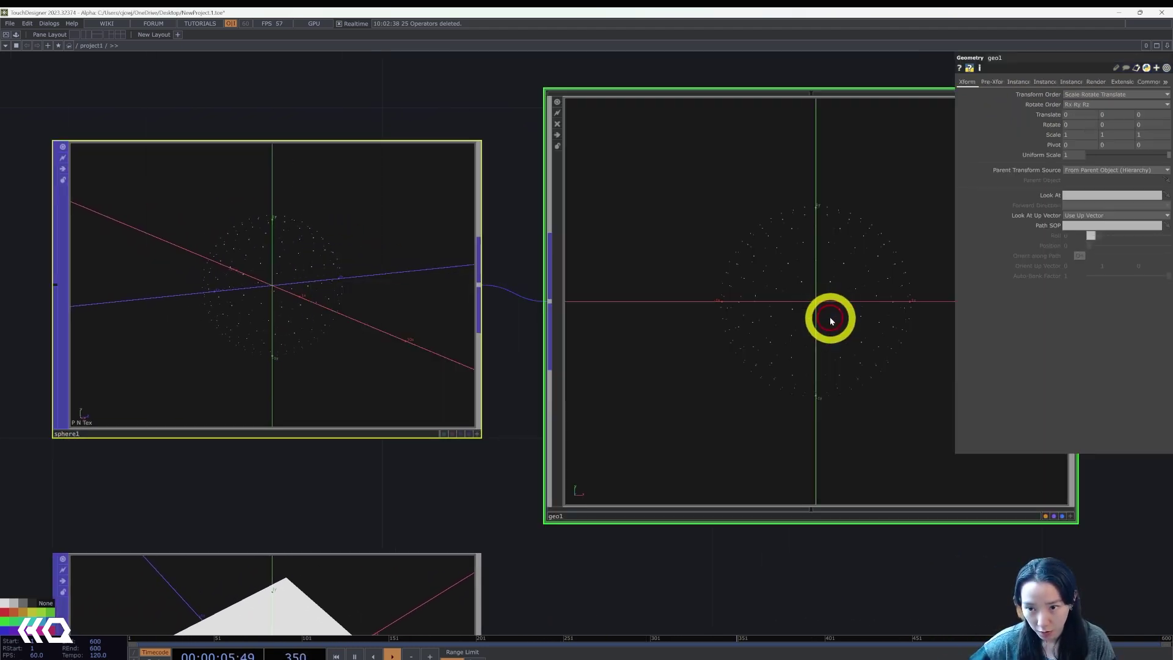
- Move the sphere and its Geometry COMP aside and back into line above the box
scroll(832, 319, down, 4)
drag(766, 406, 546, 387)
drag(573, 282, 691, 254)
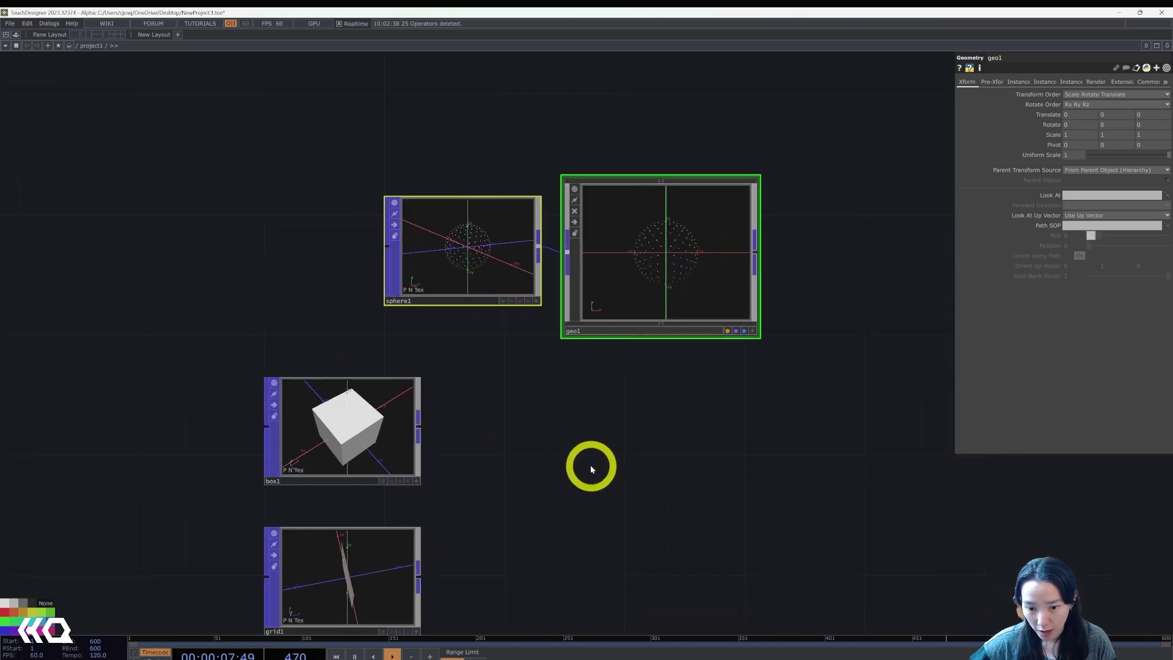
drag(489, 265, 383, 293)
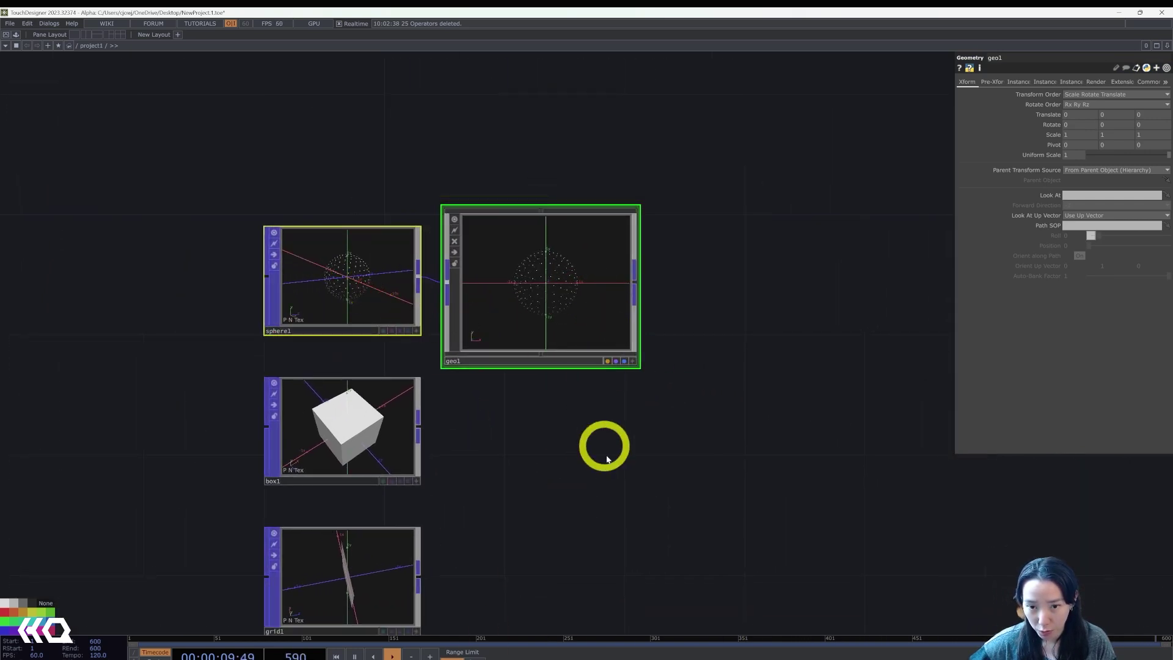
- Delete the sphere, box, grid and Geometry operators from the network
scroll(604, 397, down, 3)
drag(579, 428, 576, 299)
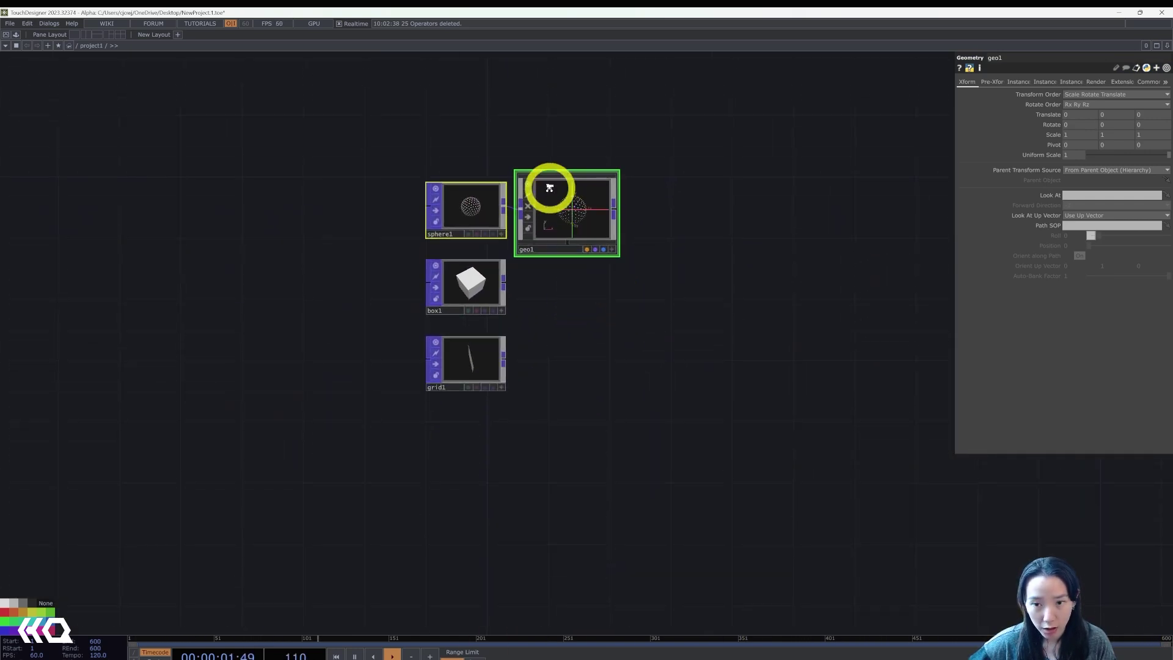
scroll(547, 183, up, 3)
drag(317, 123, 733, 550)
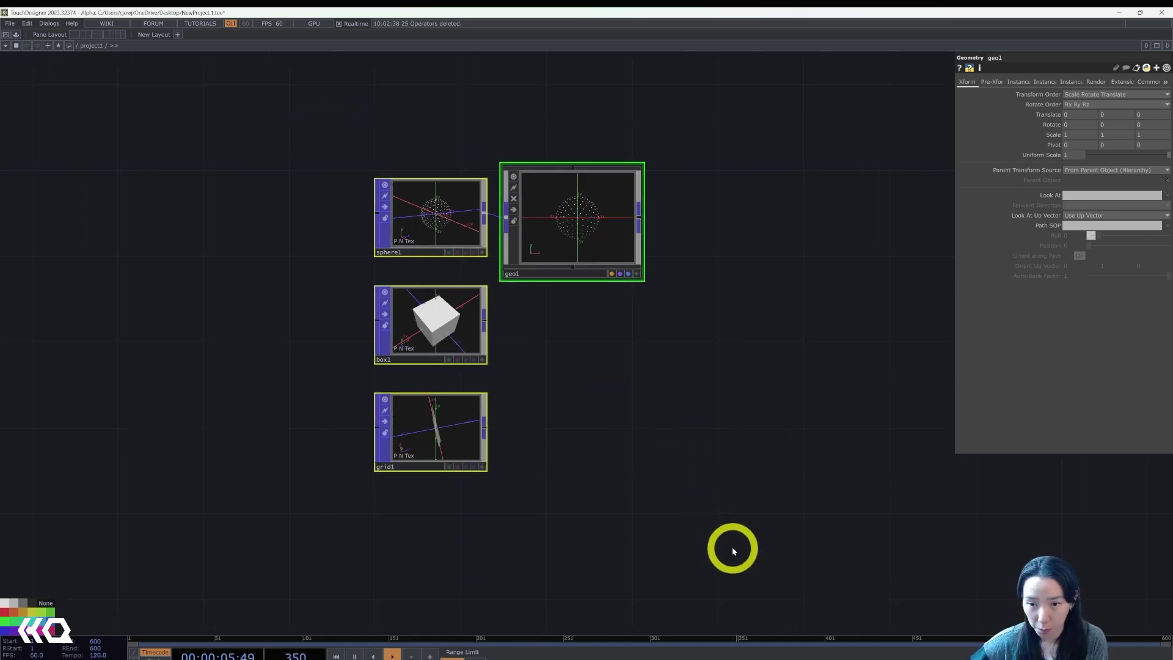
key(Delete)
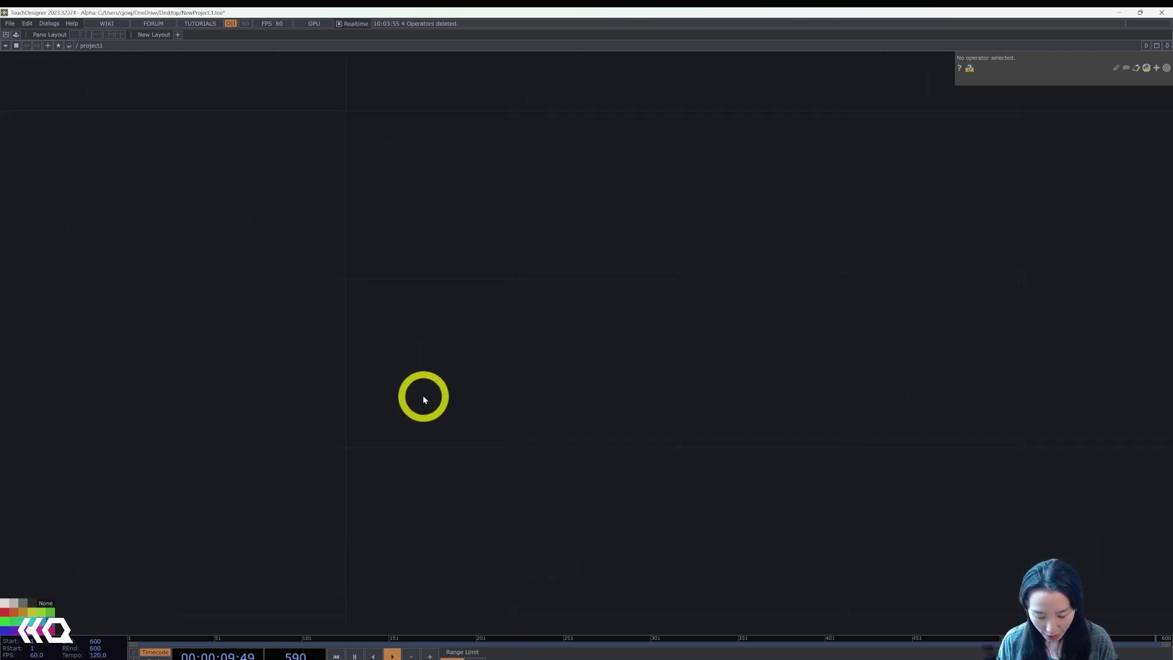
- Add a Pattern POP to the empty network
key(Tab)
text(pat)
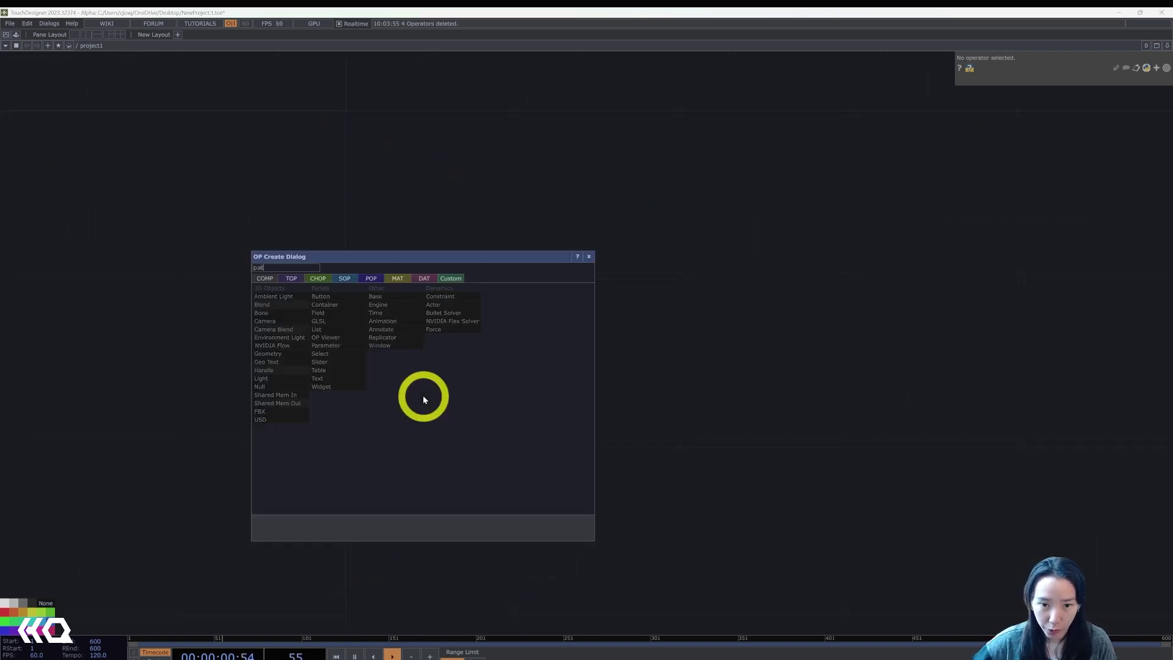
click(371, 278)
click(380, 289)
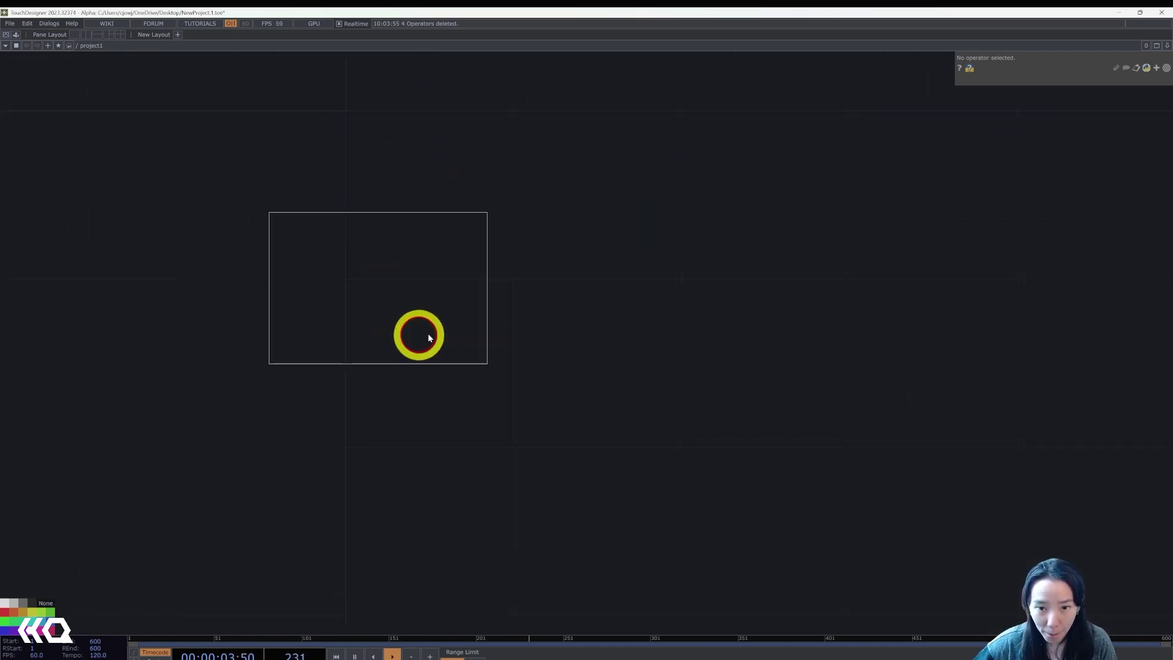
click(438, 329)
scroll(446, 328, up, 5)
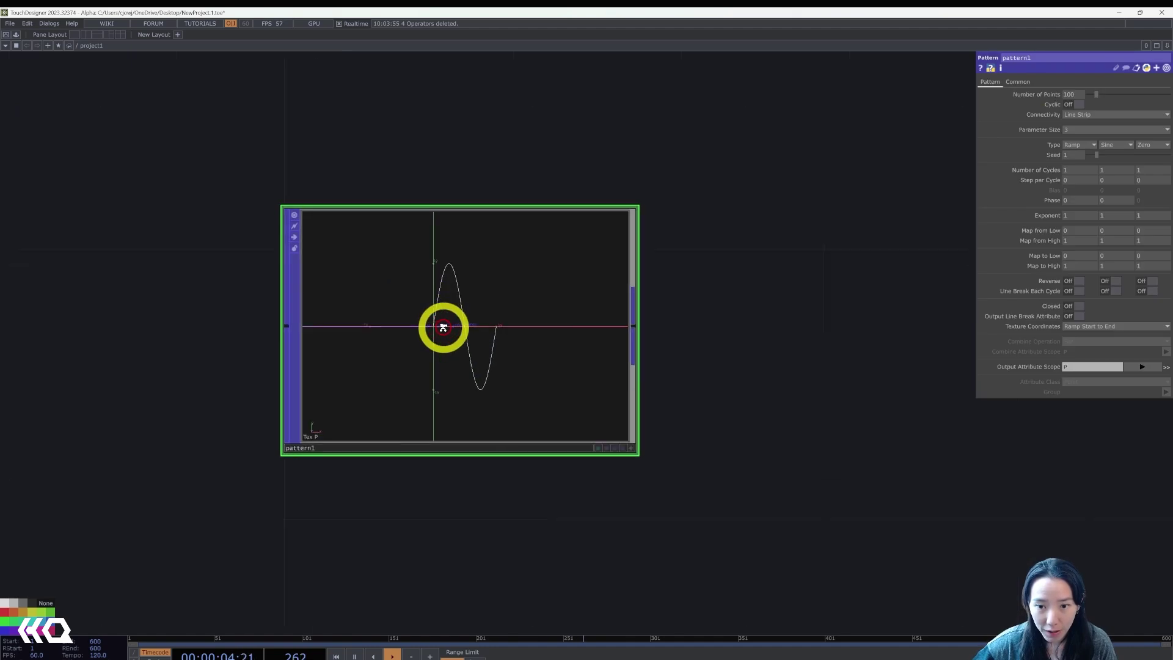
- Set the pattern's connectivity to Point Prims and its number of points to 800
click(1070, 117)
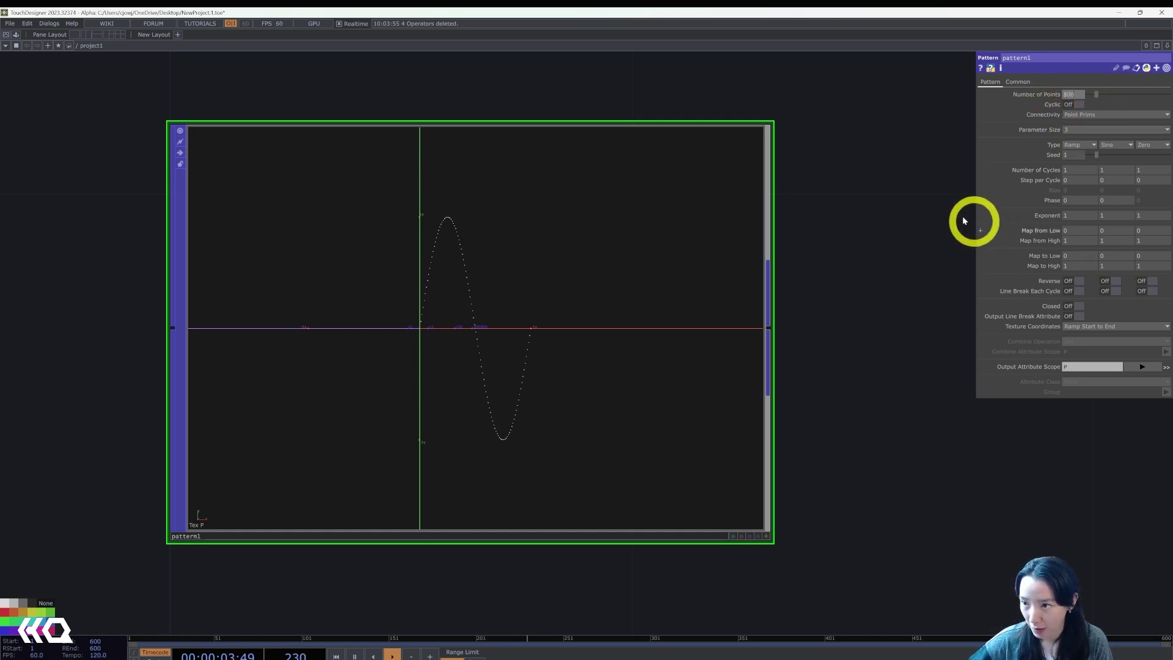
click(1083, 145)
click(1089, 189)
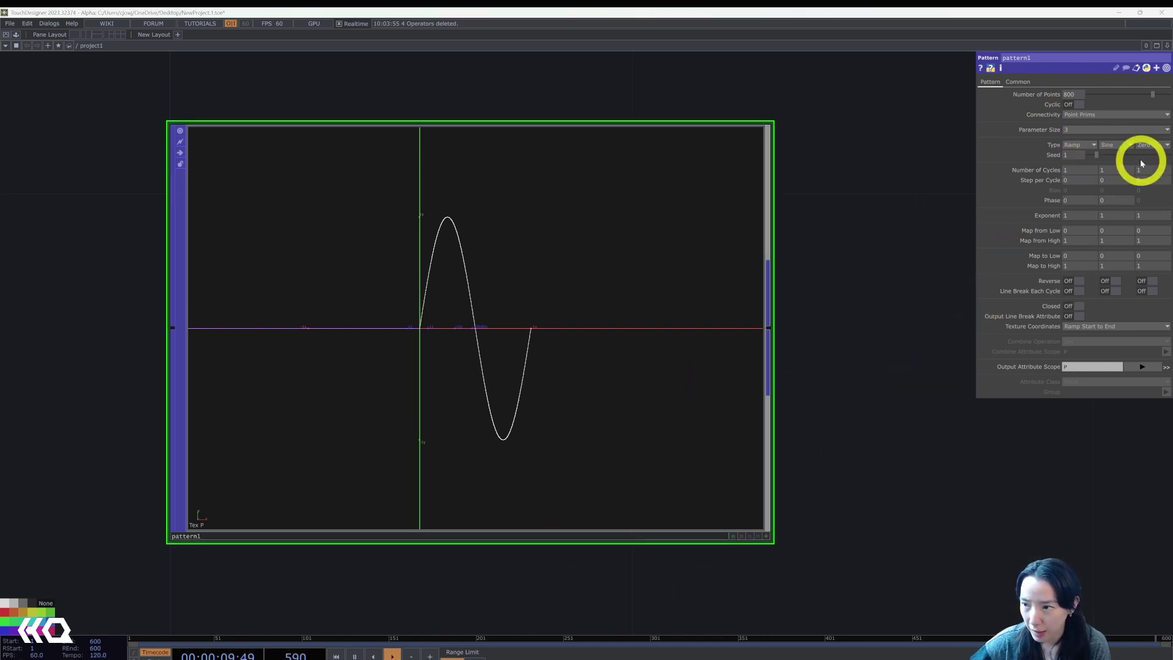
- Set the pattern's three component types to Sine, Ramp and Cosine
click(1080, 145)
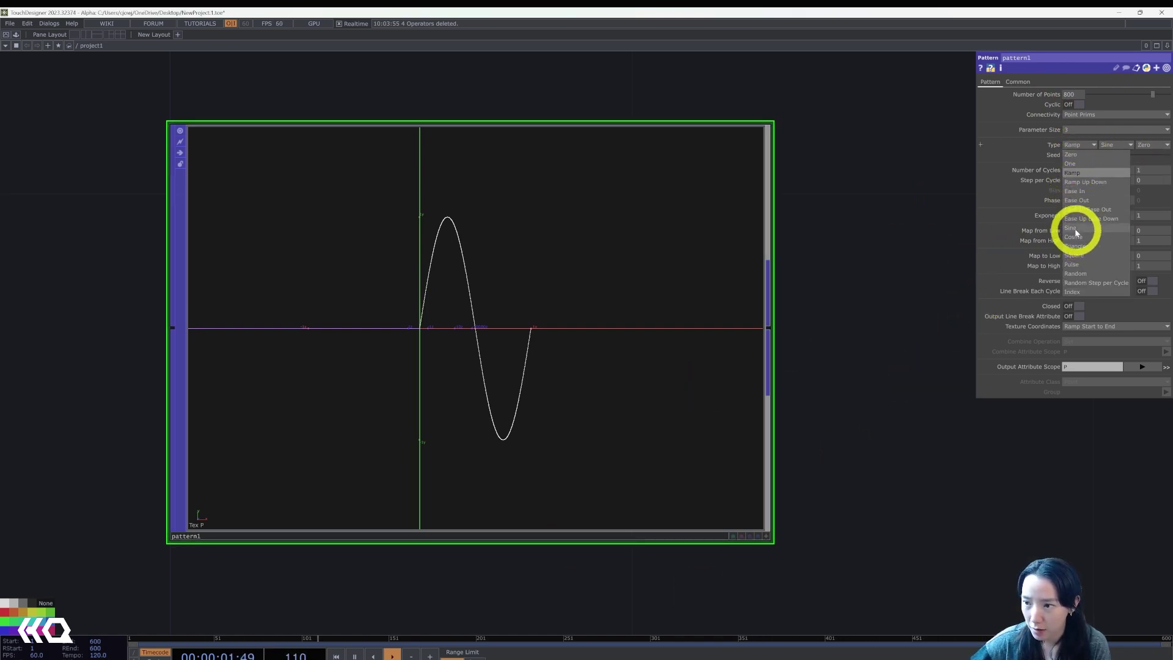
click(1076, 229)
click(1116, 145)
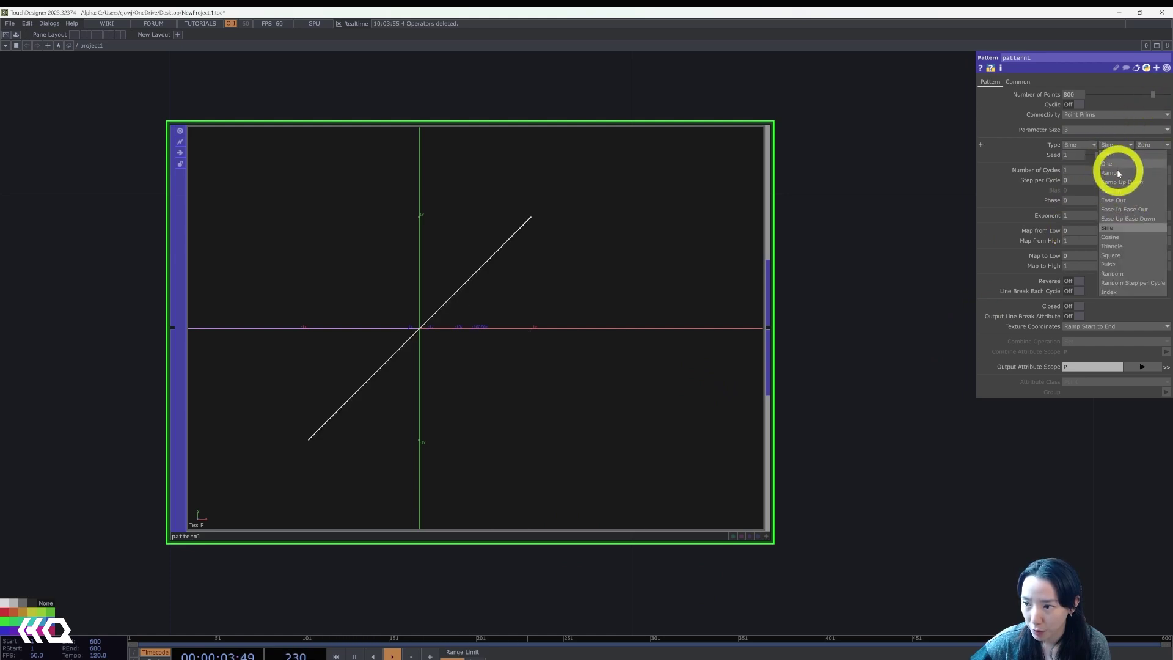
click(1119, 175)
click(1151, 146)
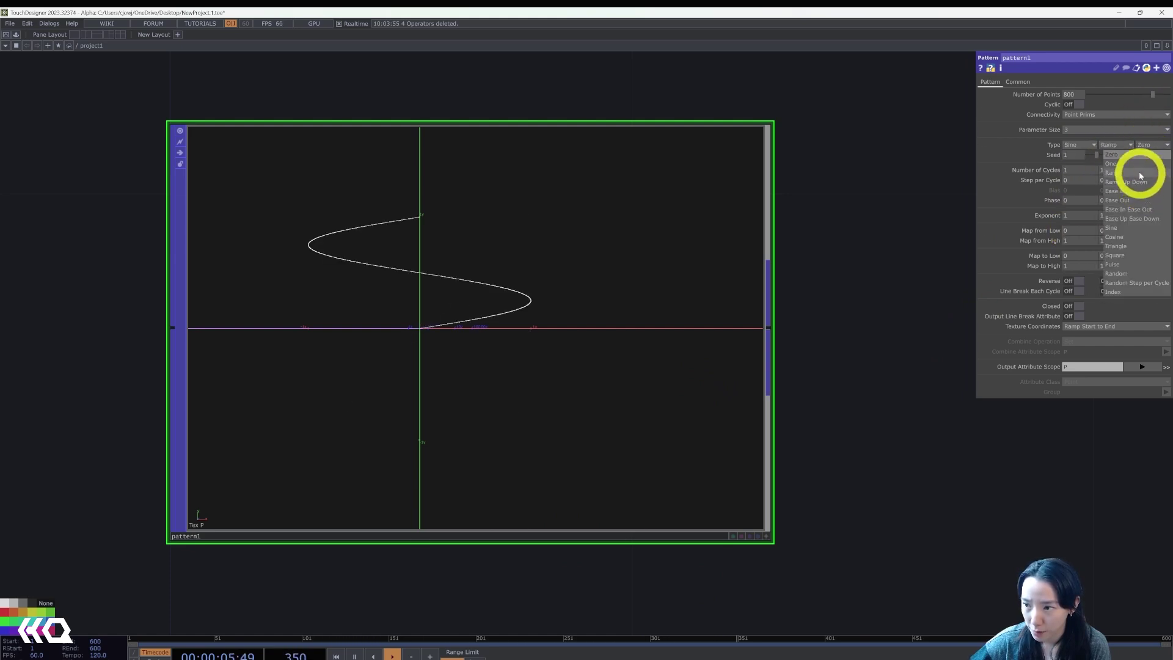
click(1132, 236)
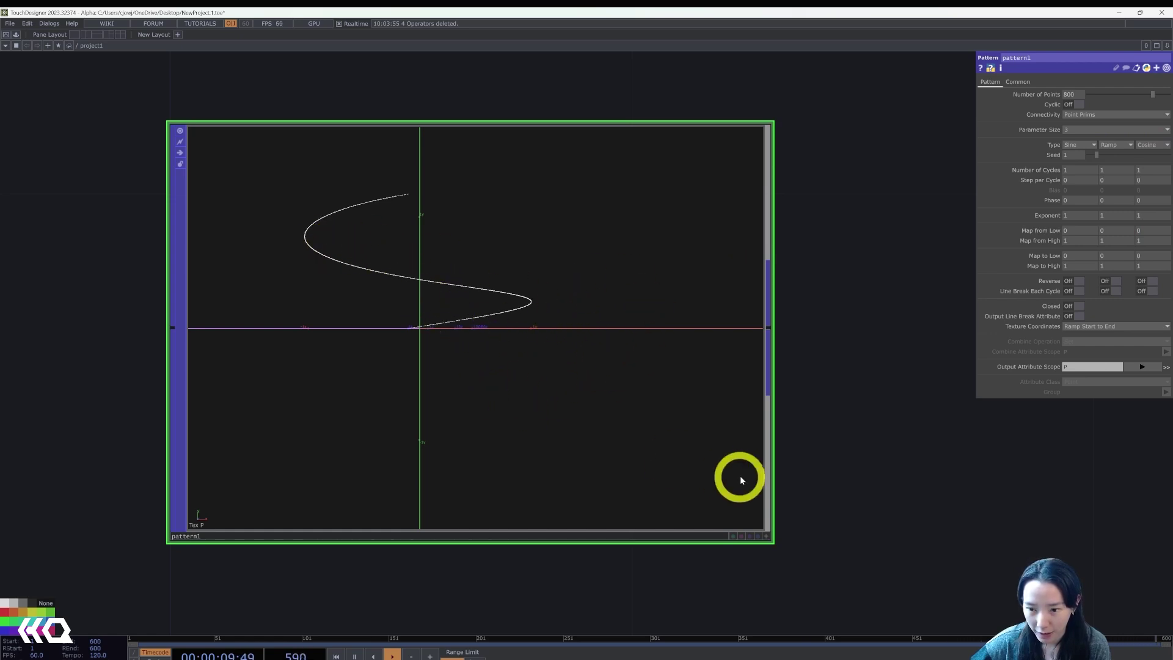
- Set the pattern's number of cycles to 10, 11 and 110 for the three components
click(766, 536)
drag(594, 378, 660, 415)
click(765, 536)
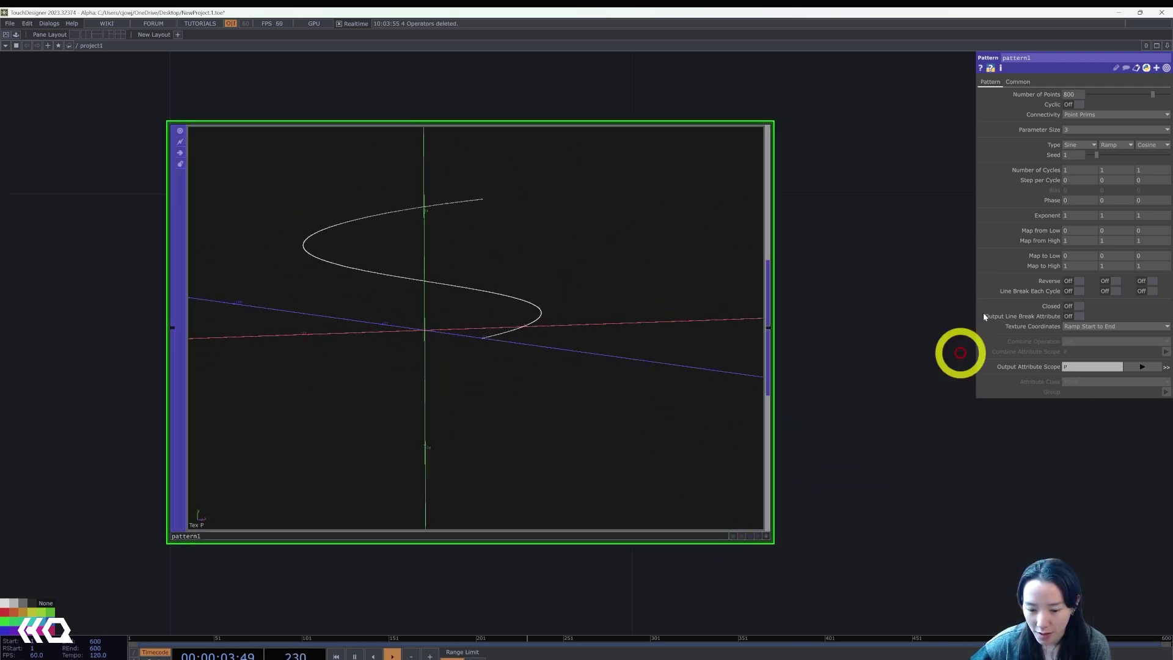
click(1087, 178)
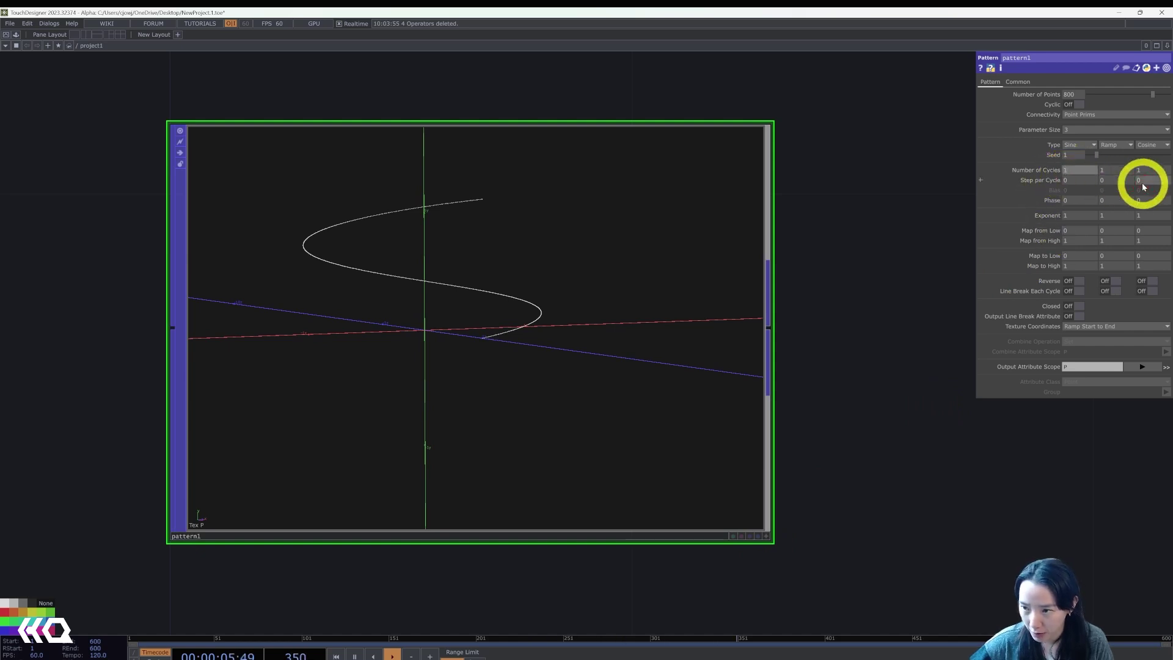
click(1114, 171)
text(1)
click(1150, 173)
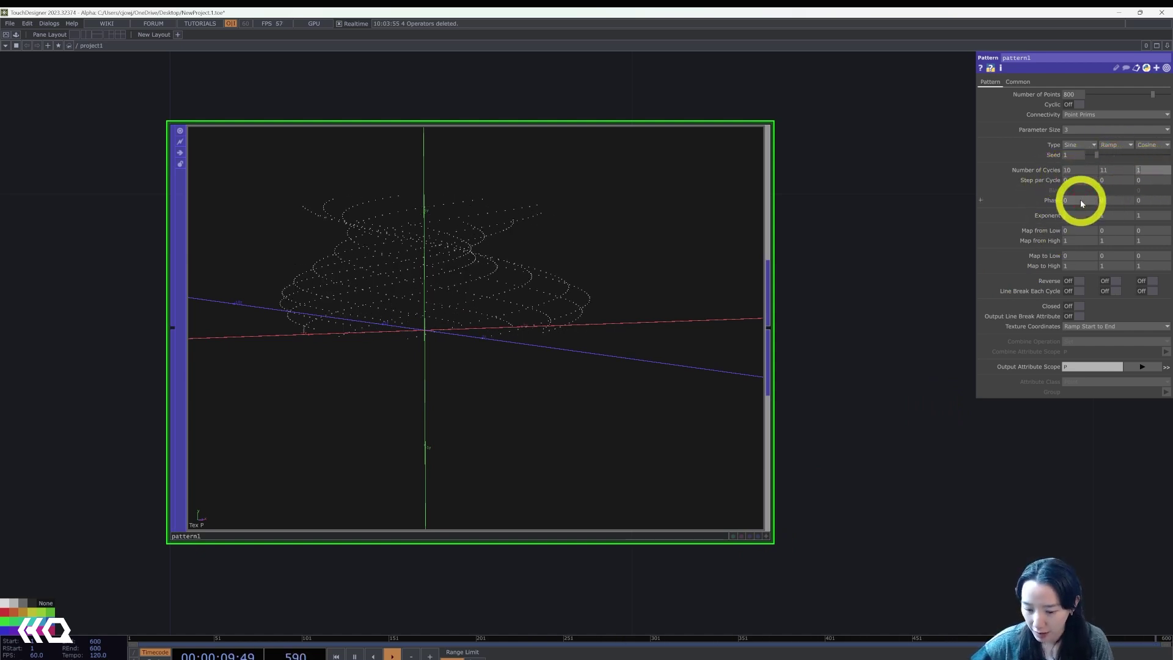
text(110)
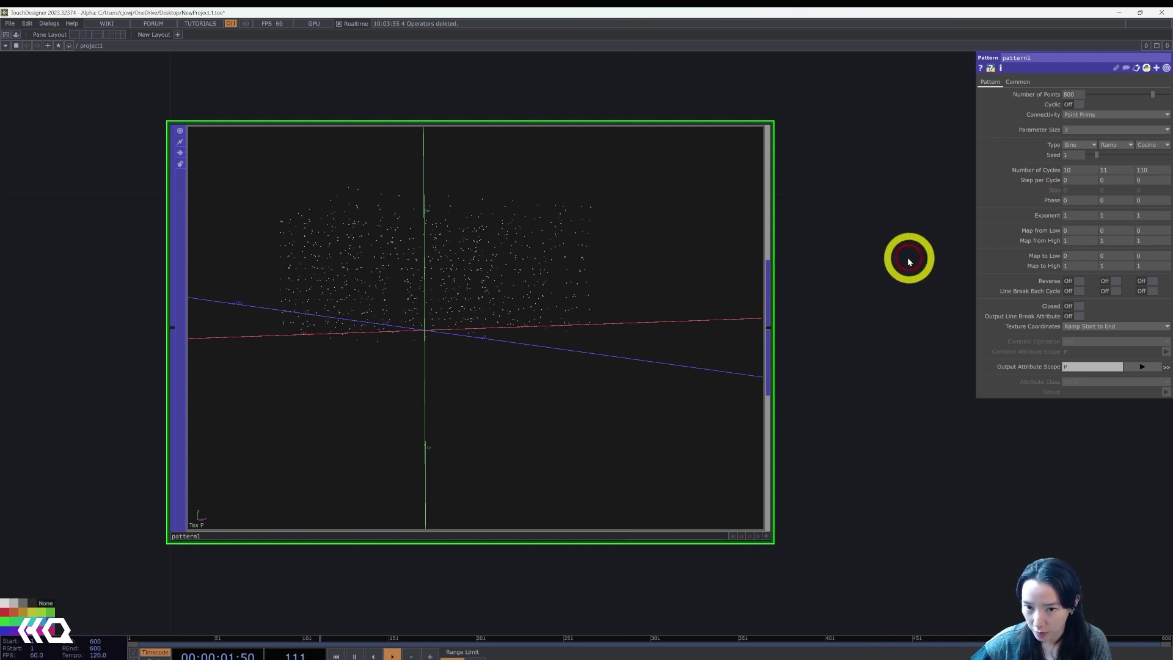
- Set the pattern's third number of cycles to 10
drag(725, 338, 819, 333)
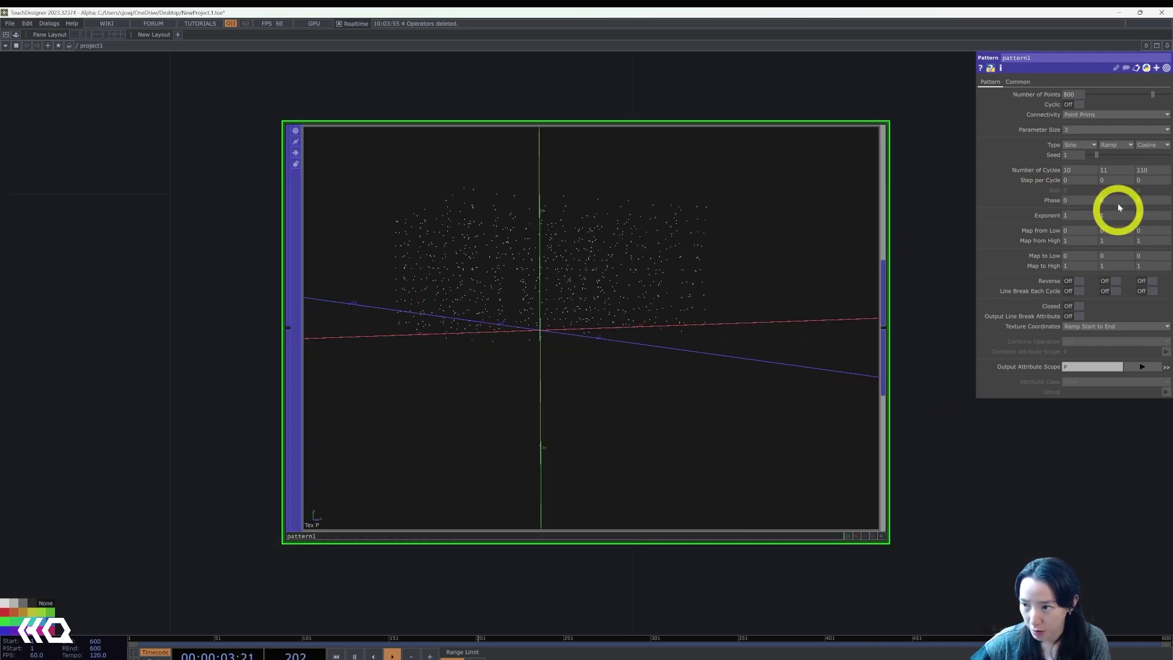
click(1144, 173)
key(BackSpace)
key(Return)
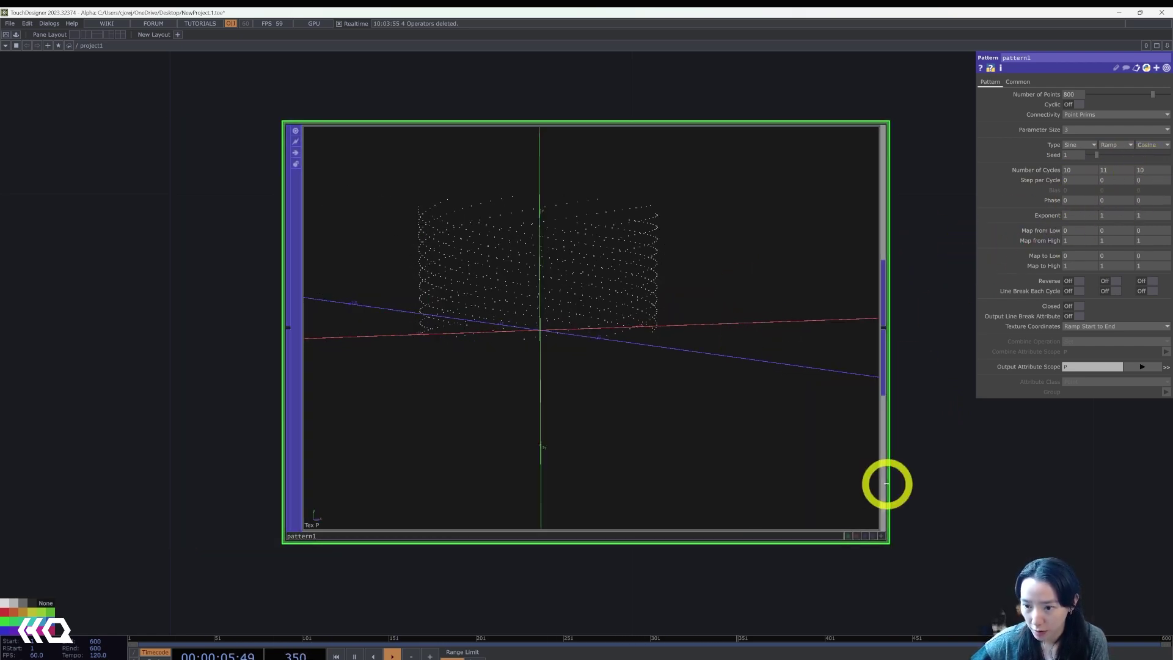
- Drive the pattern's first phase value with the expression absTime.seconds
click(880, 537)
mouse_move(662, 393)
mouse_down()
mouse_move(788, 399)
mouse_move(651, 407)
mouse_up()
click(884, 536)
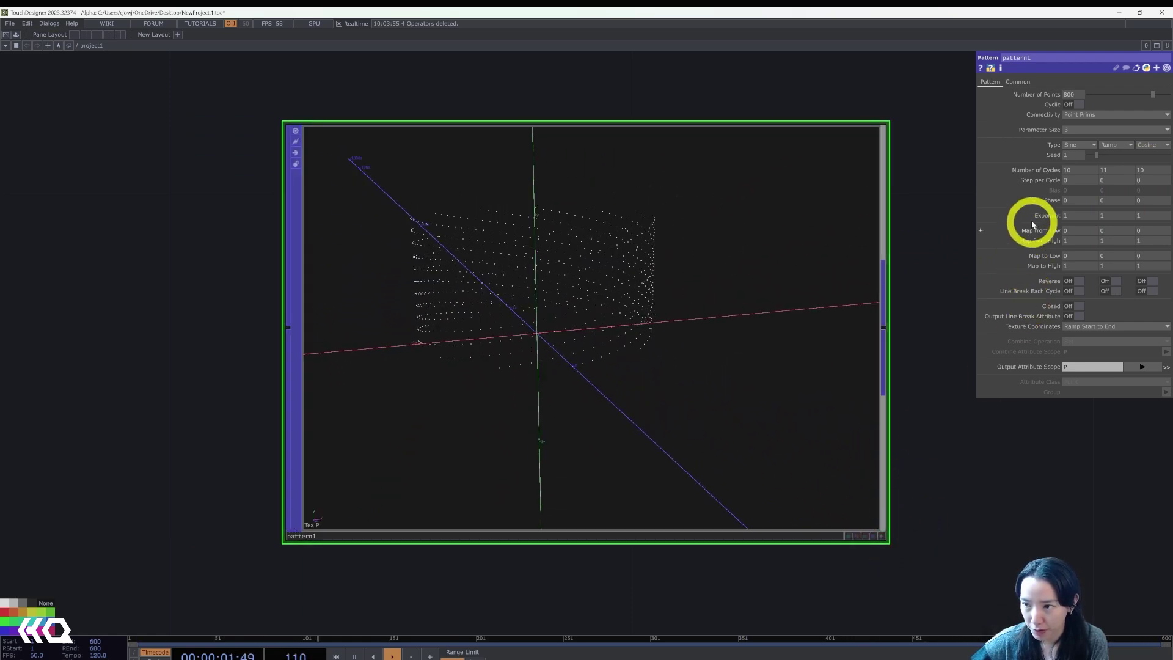
click(1051, 202)
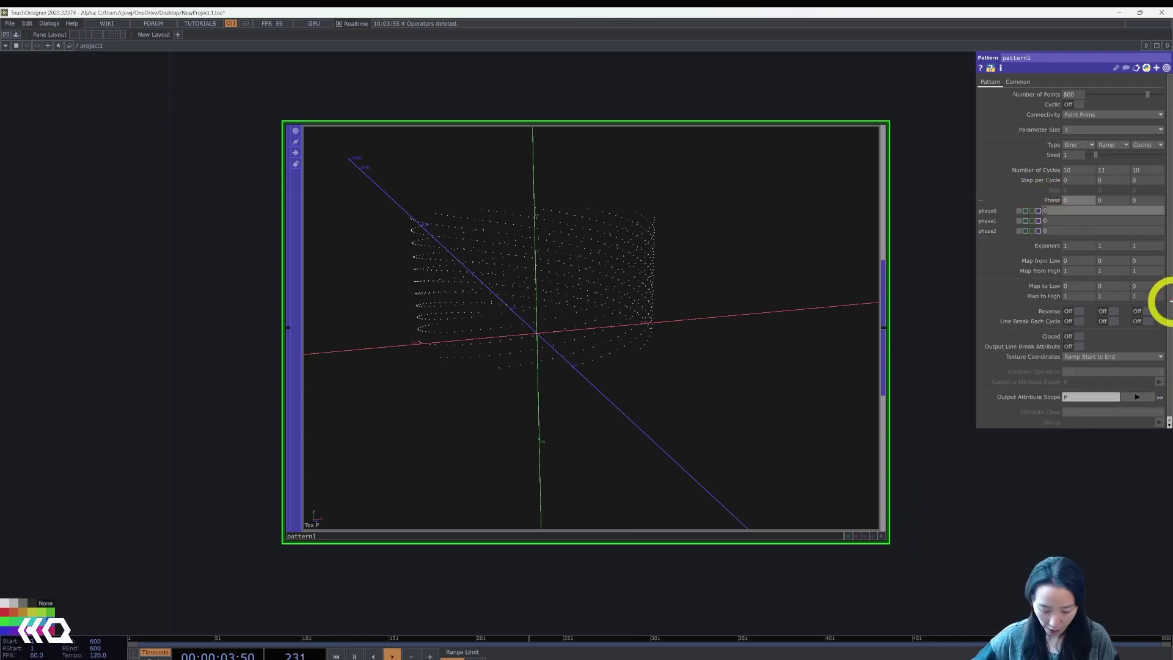
text(bsTime.se)
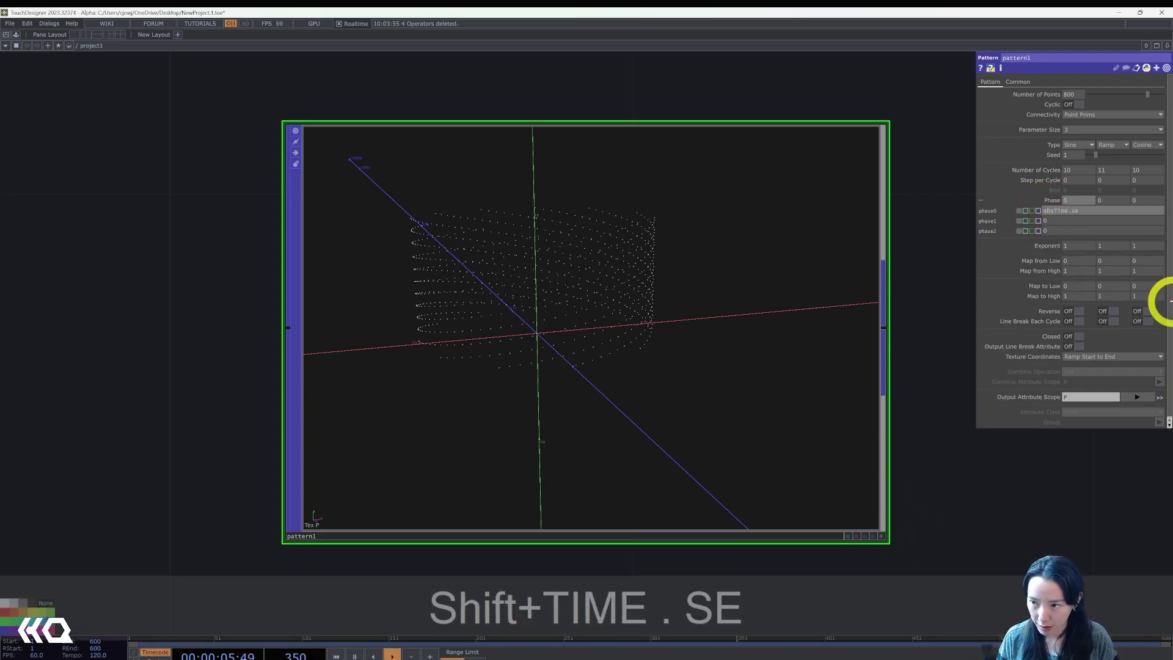
text(conds)
key(Return)
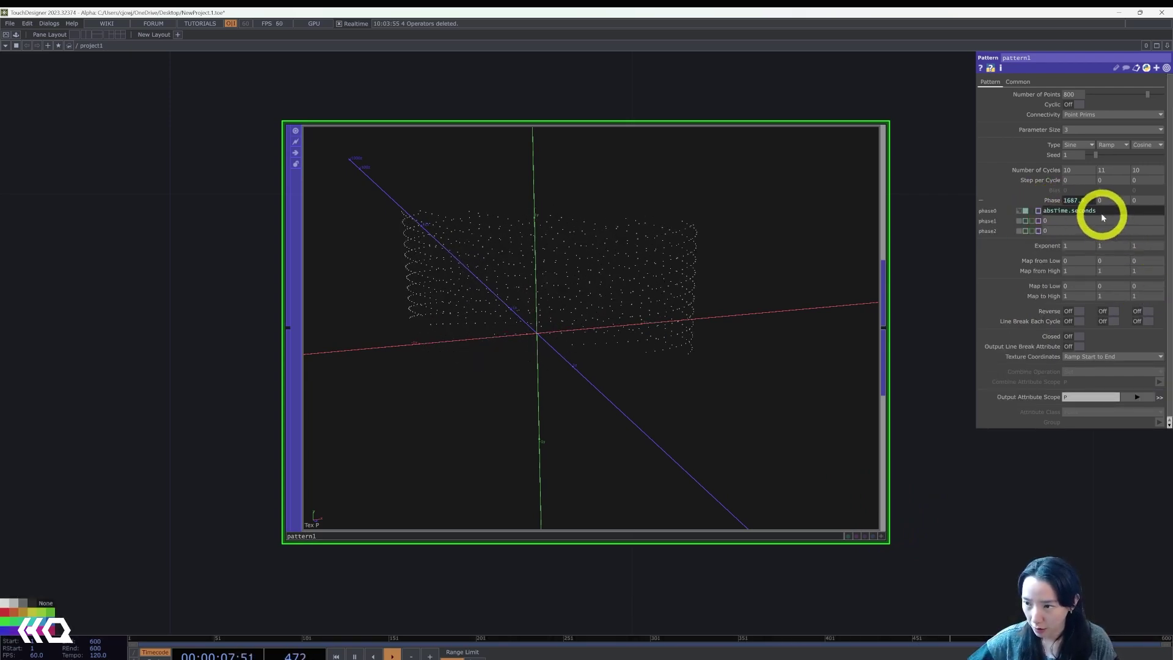
- Copy the absTime.seconds expression from the first phase value to the second and third
drag(1099, 212, 1025, 210)
key(ctrl+c)
click(1053, 220)
key(ctrl+v)
click(1056, 232)
key(ctrl+v)
- Connect a new Noise POP to the pattern's output
drag(890, 244, 755, 259)
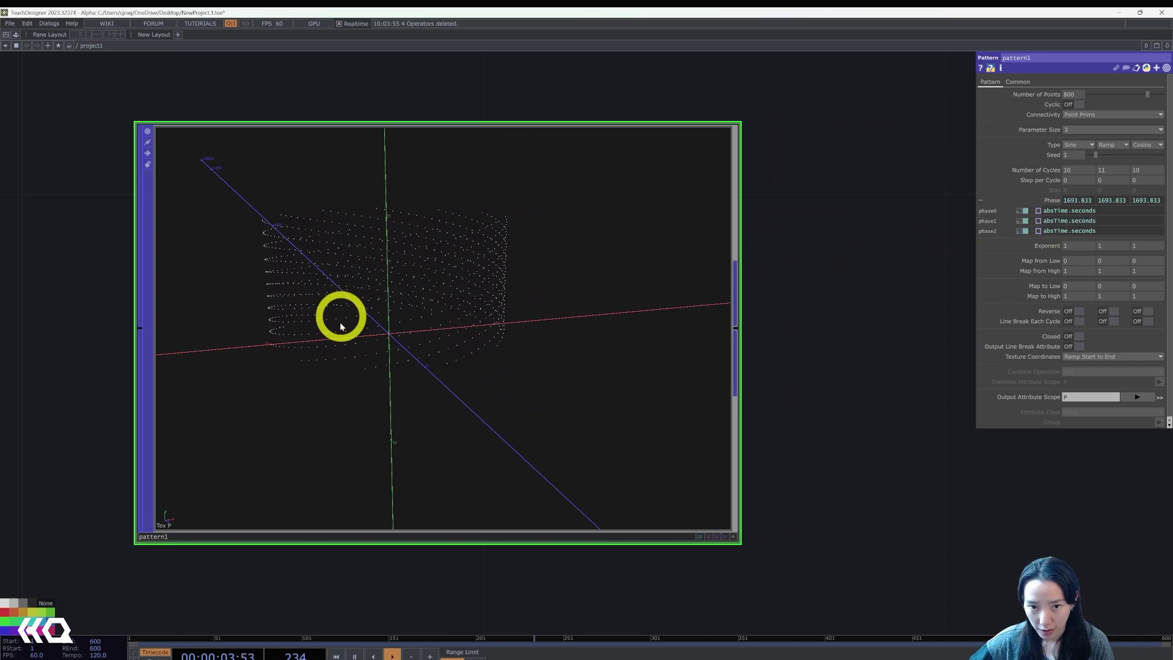
click(735, 538)
drag(749, 406, 690, 413)
click(673, 544)
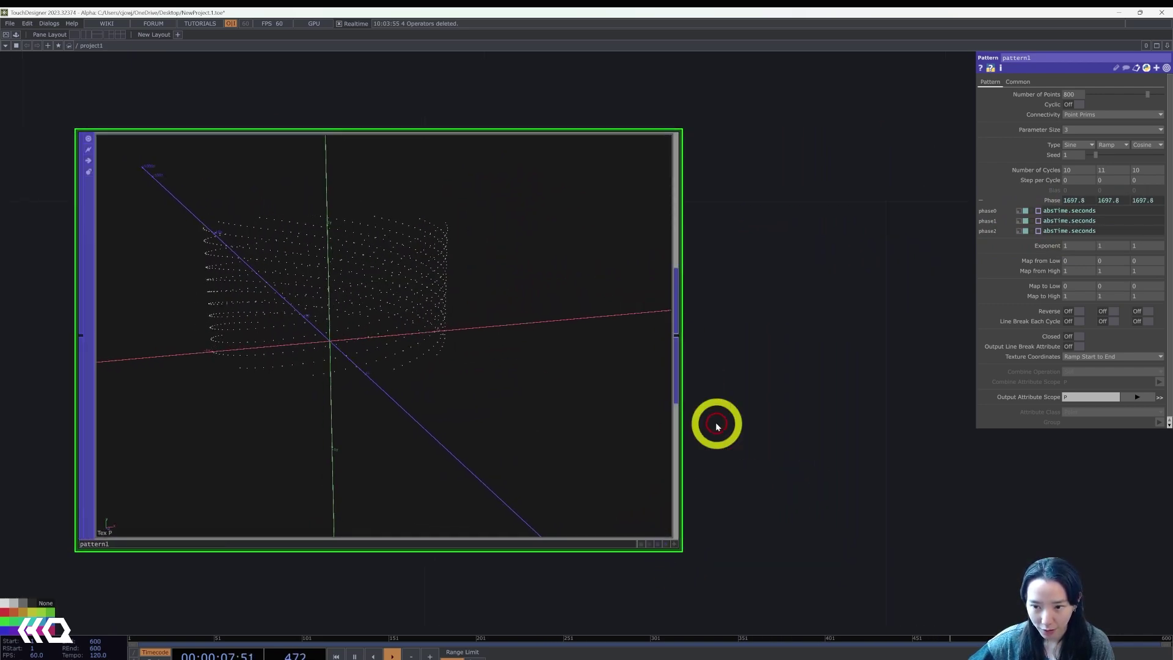
key(Tab)
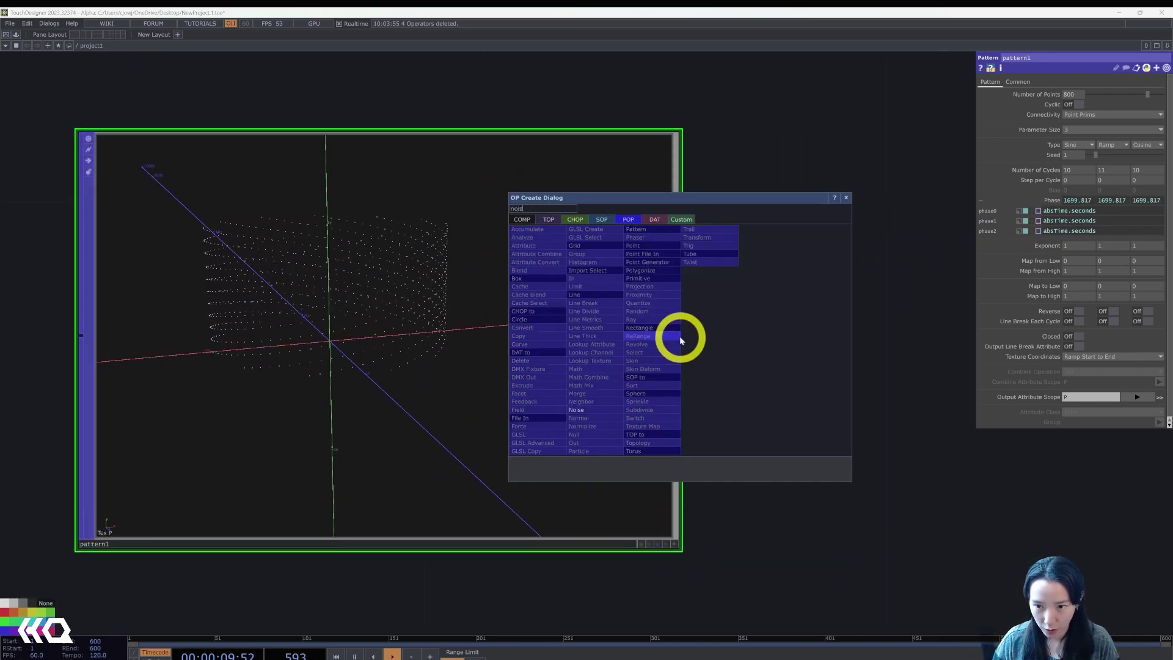
click(585, 408)
click(847, 361)
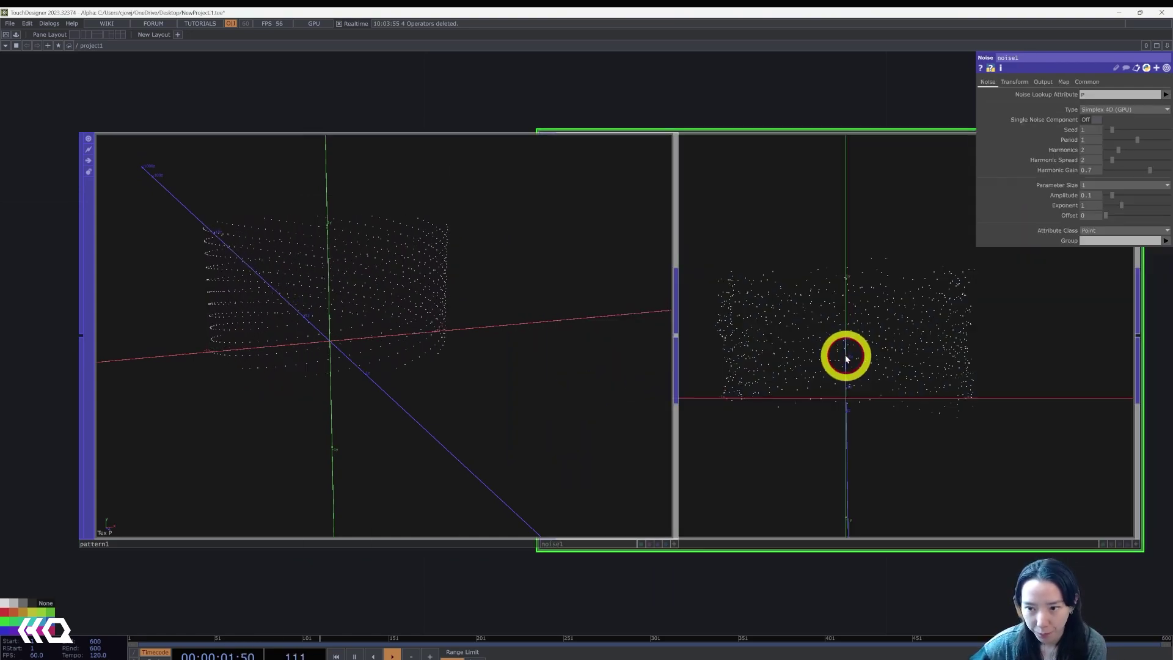
- Set the noise type to Simplex 3D (GPU)
drag(803, 584, 422, 557)
drag(613, 384, 728, 385)
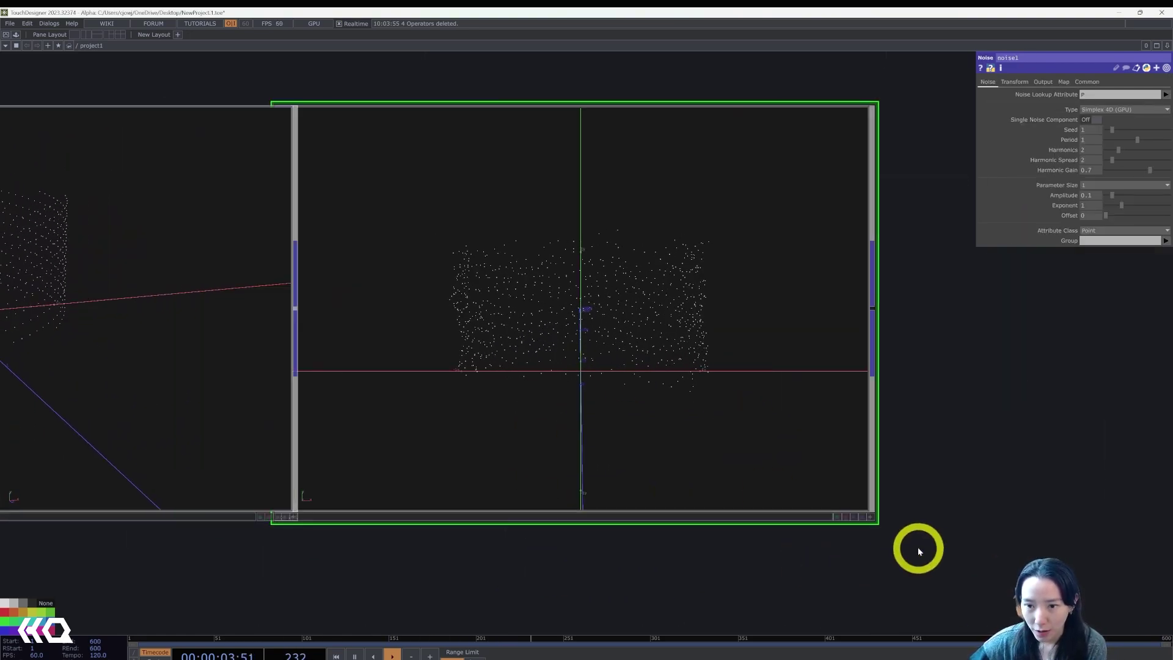
click(1109, 111)
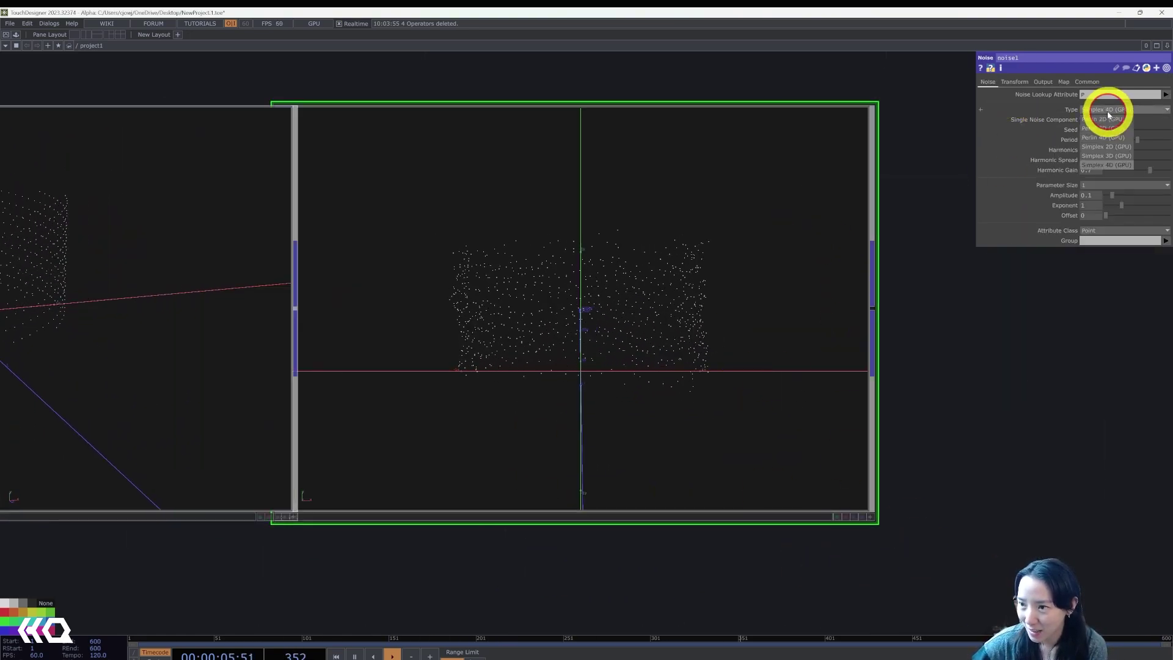
click(1113, 156)
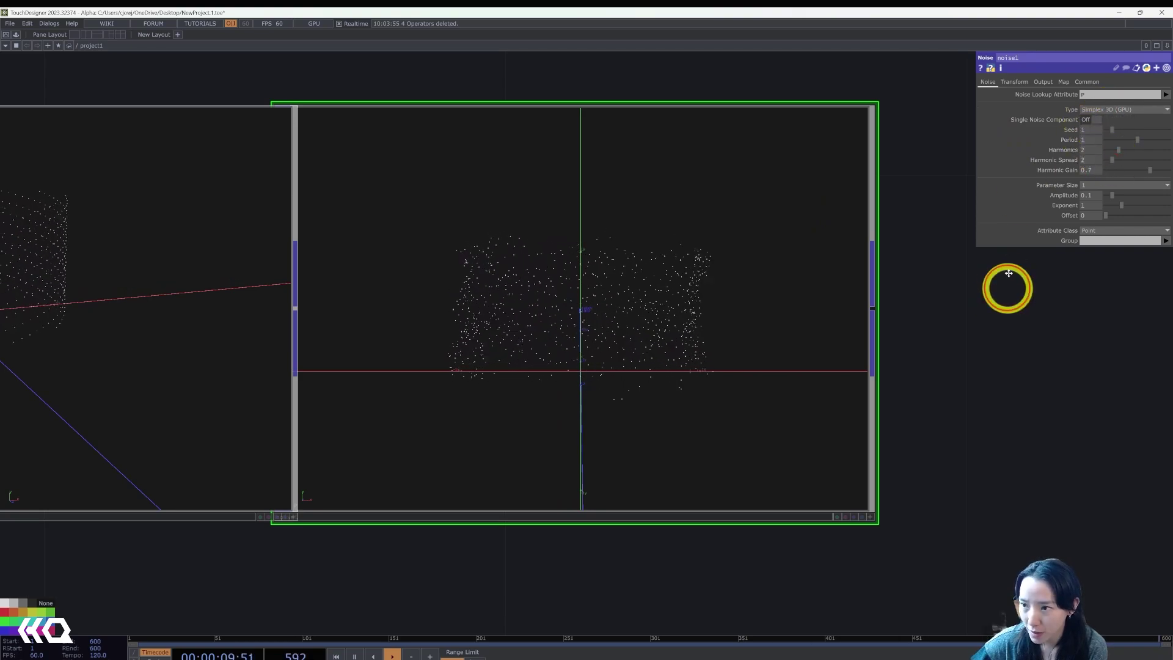
- Set the noise period to 2 and the harmonic spread to 0
drag(1012, 233, 1026, 158)
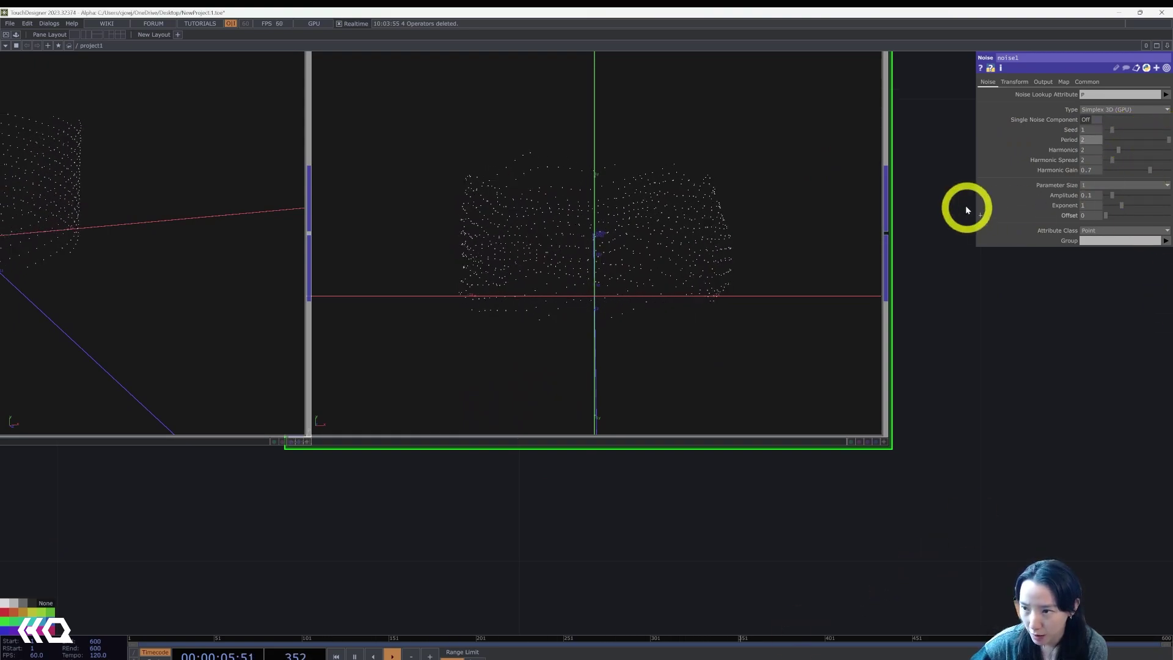
scroll(953, 206, up, 4)
drag(949, 383, 1038, 299)
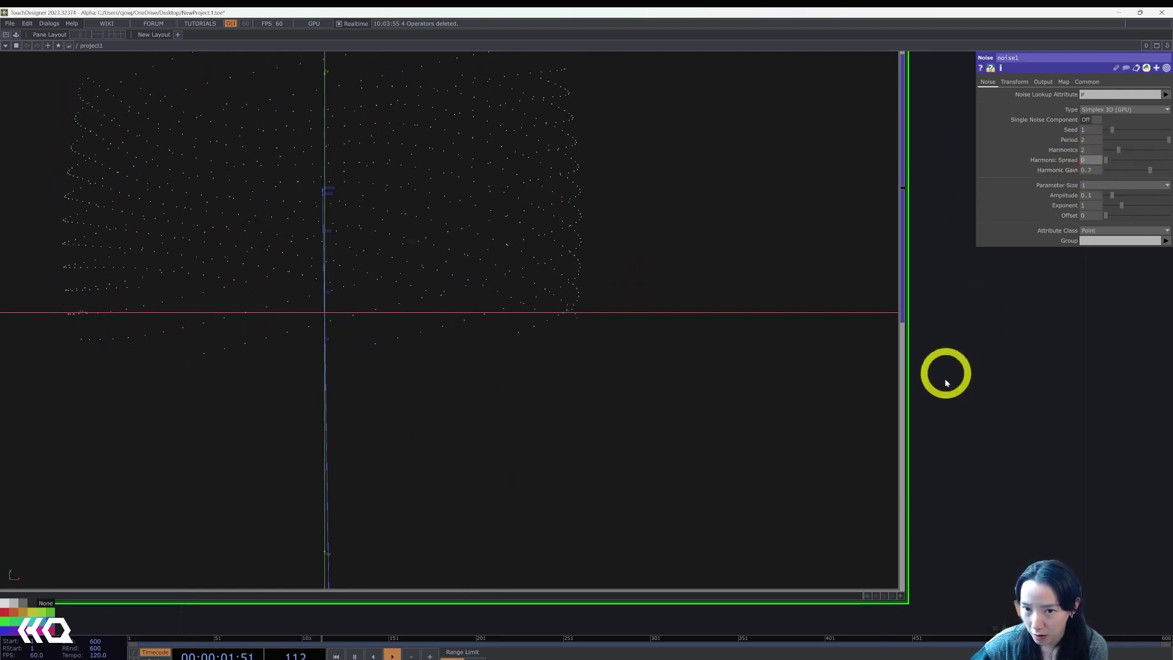
- Set the noise amplitude to 1 and the exponent to 4
scroll(945, 380, down, 3)
drag(1039, 377, 1078, 377)
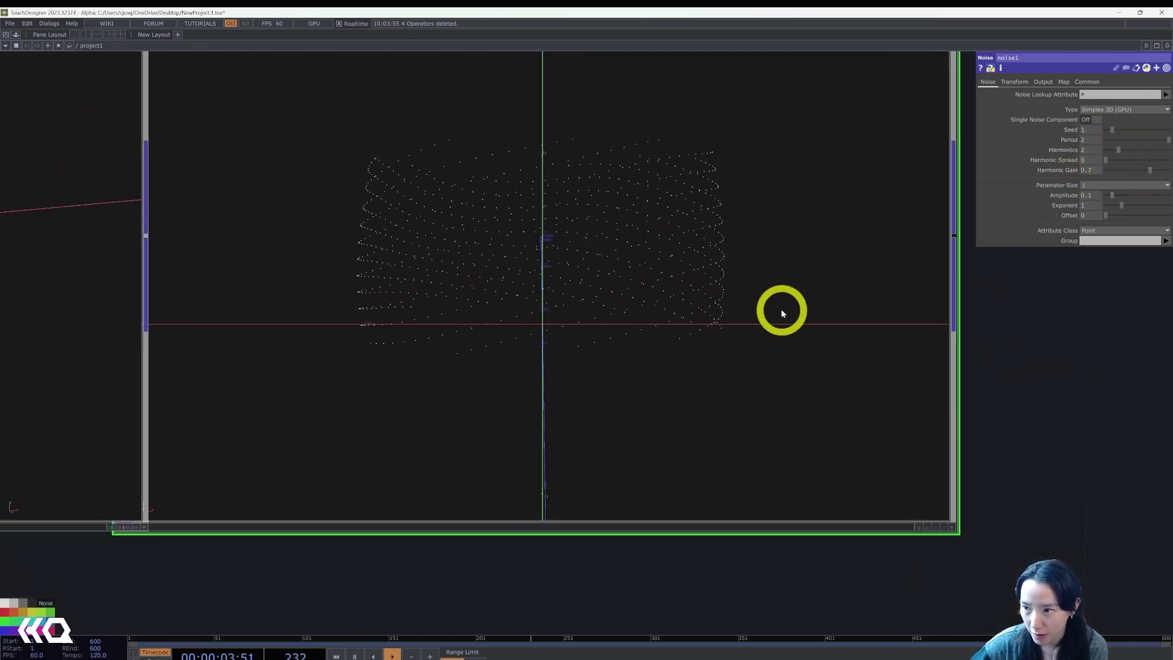
click(1119, 207)
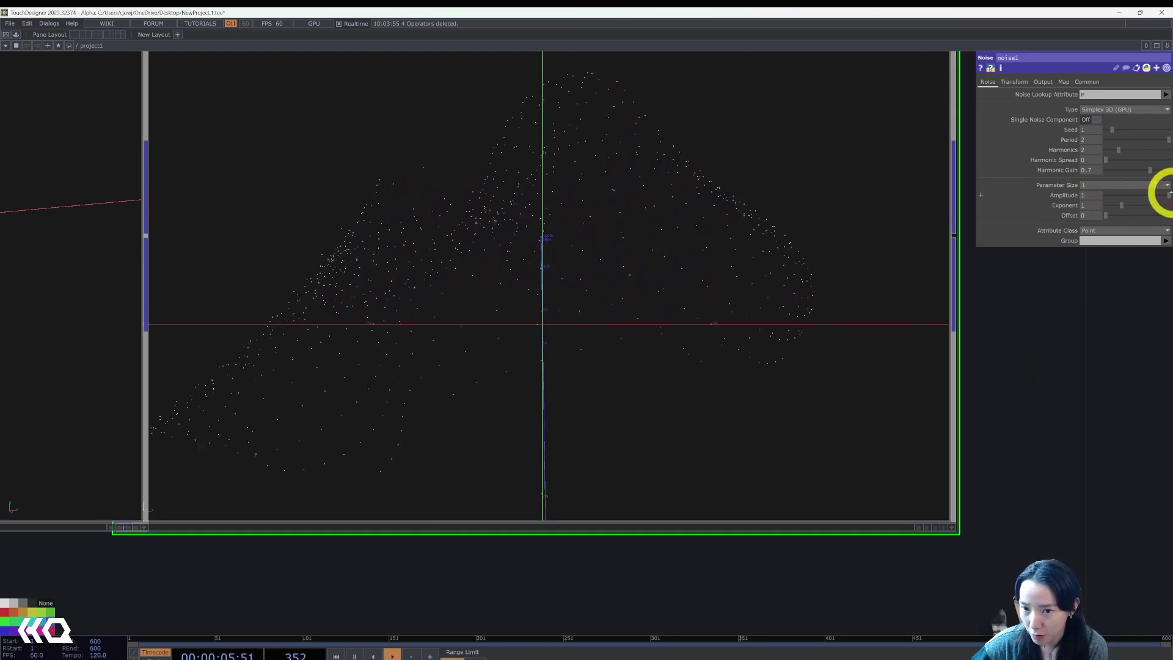
scroll(851, 302, down, 3)
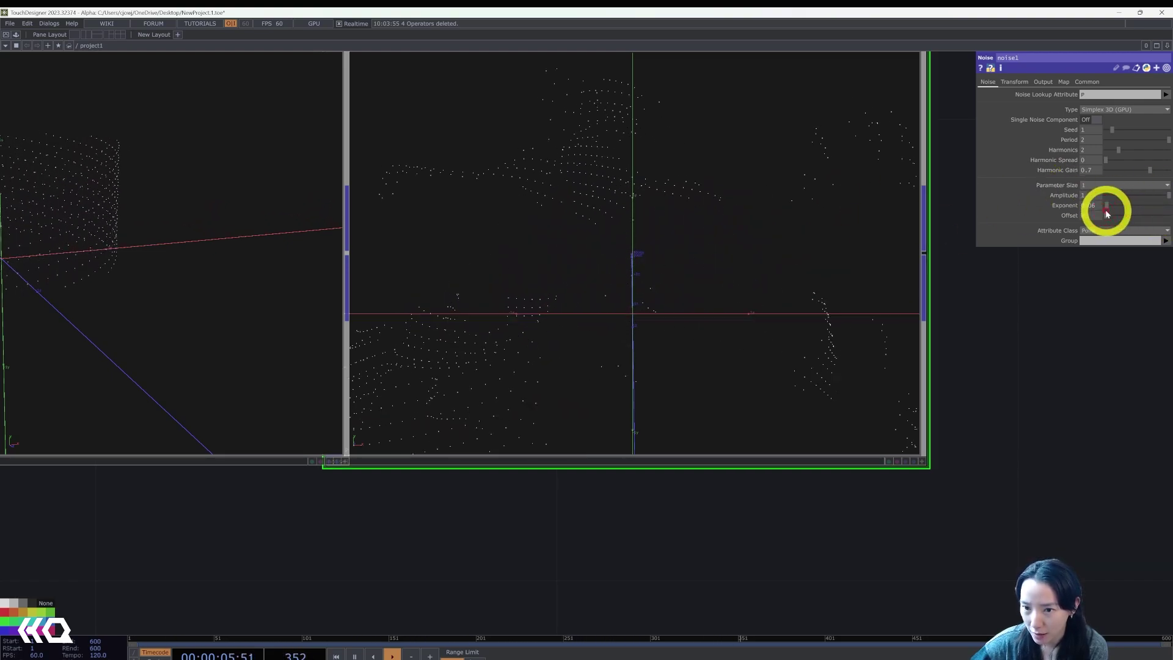
mouse_move(1106, 212)
mouse_down()
mouse_move(1160, 202)
mouse_move(1102, 201)
mouse_move(1159, 209)
mouse_move(1094, 214)
mouse_up()
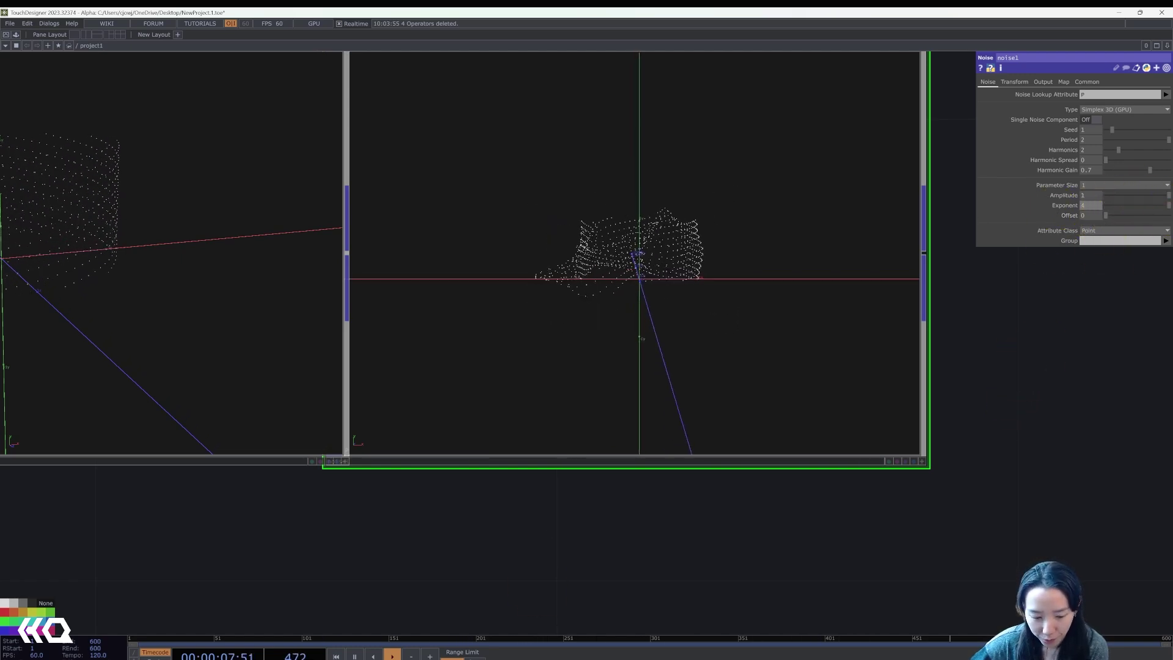
- Connect a new Transform POP to the noise operator's output
drag(963, 533, 767, 572)
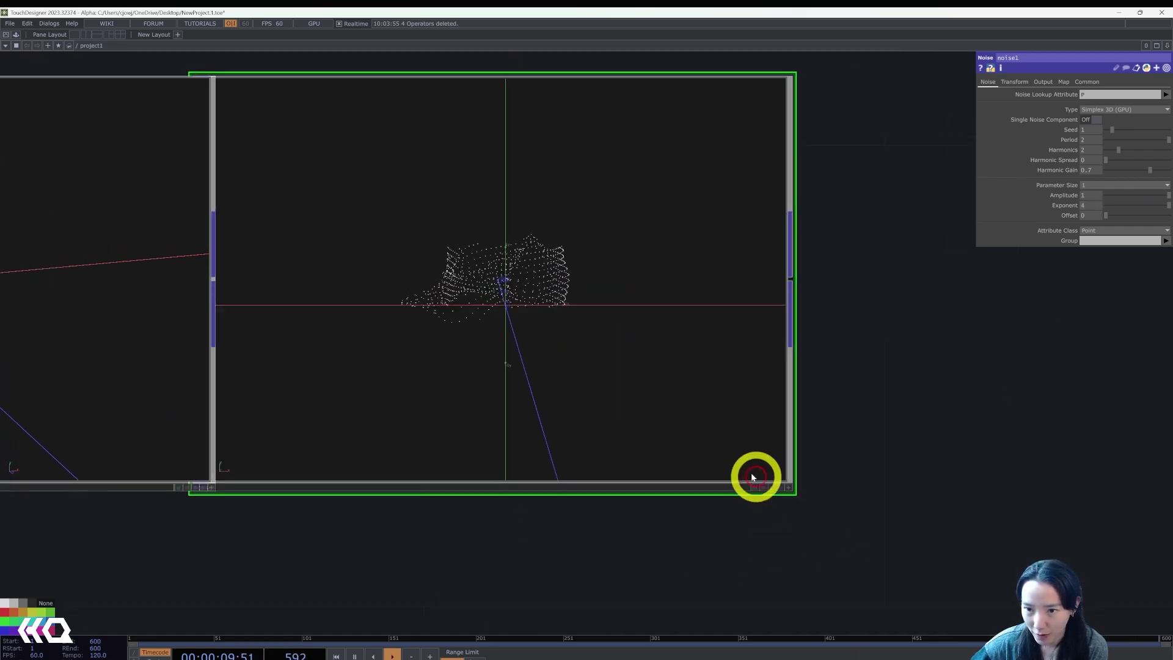
right_click(729, 296)
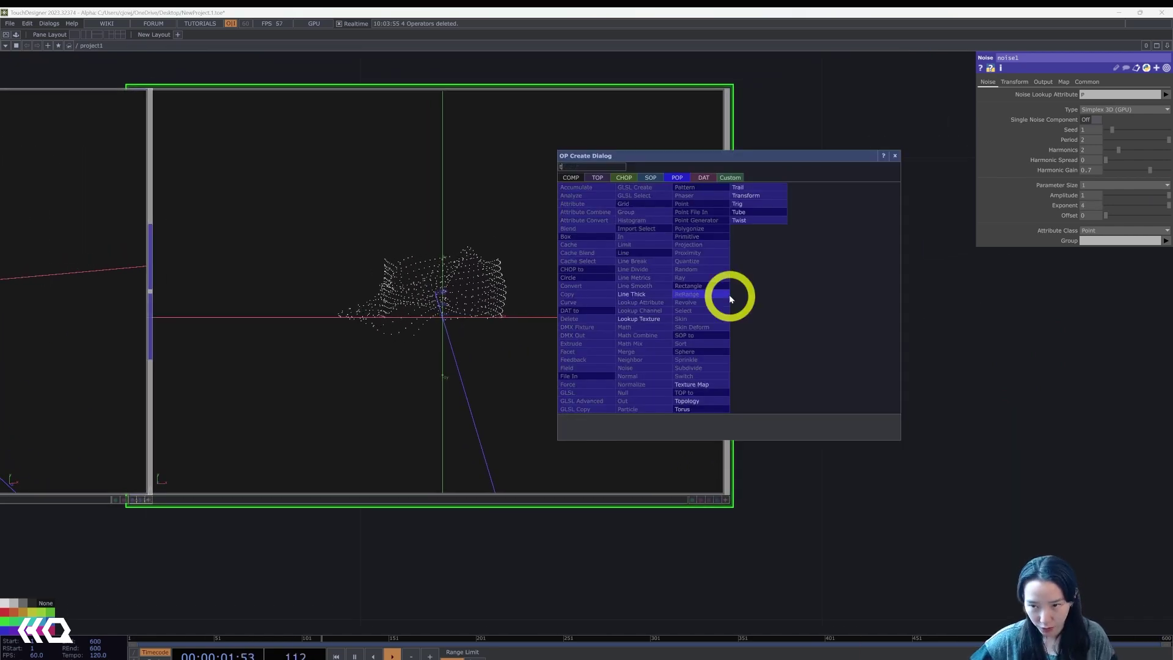
click(743, 195)
click(888, 257)
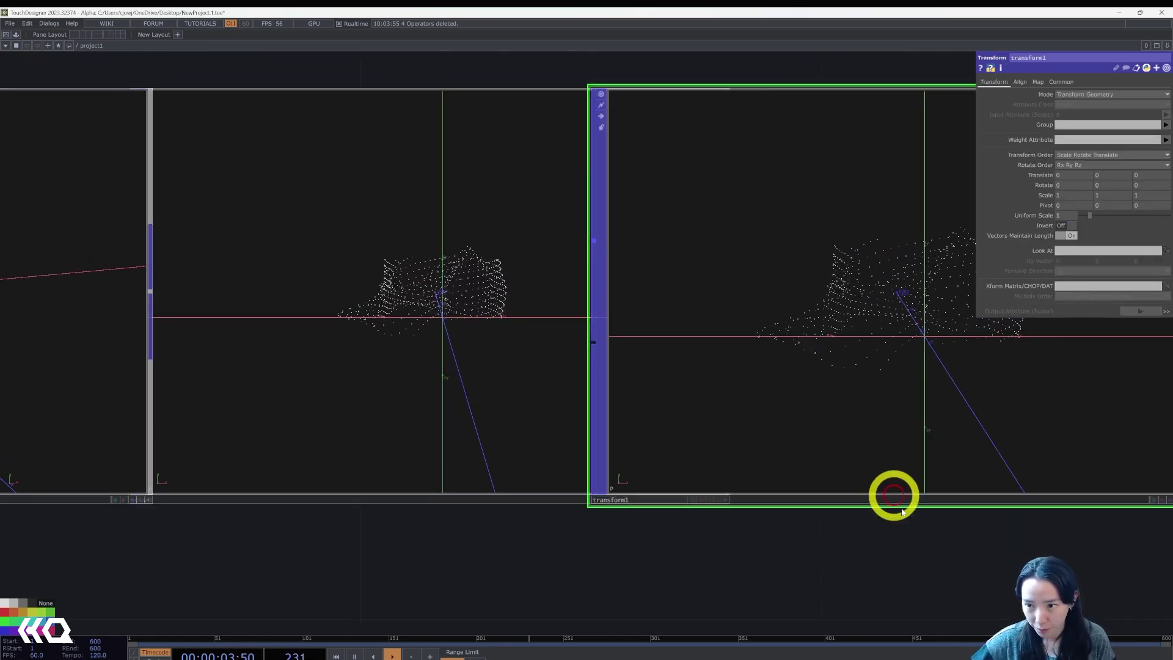
- Animate the Transform POP's Y rotation with the expression absTime.frame*.5
drag(694, 513, 278, 480)
drag(639, 327, 870, 324)
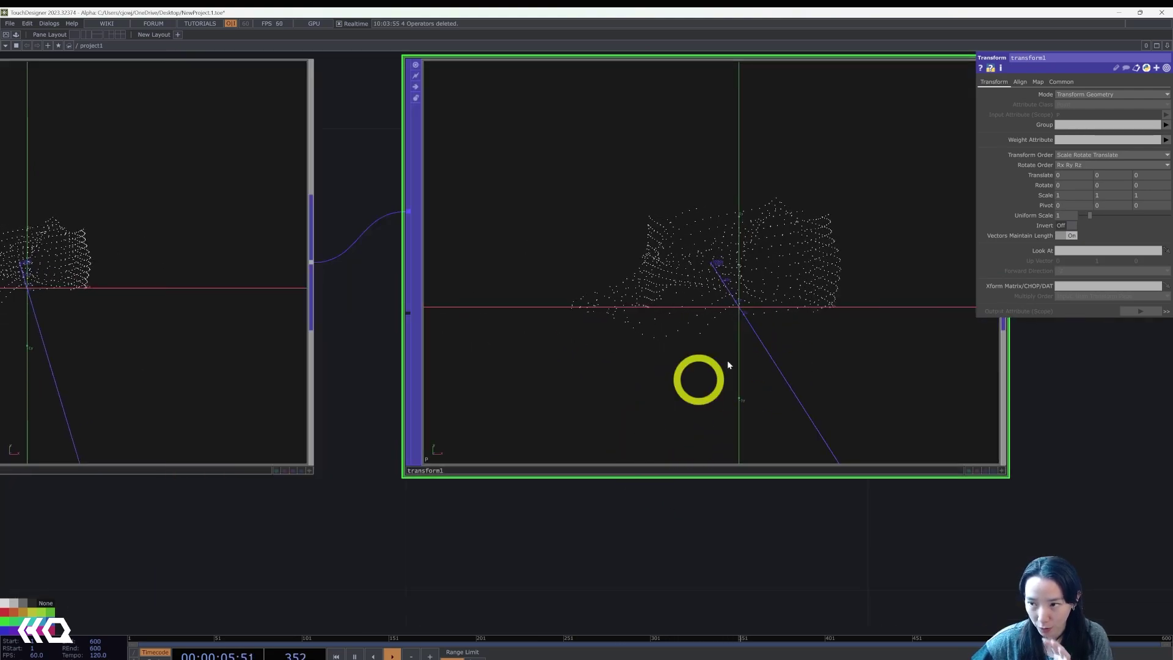
click(1013, 236)
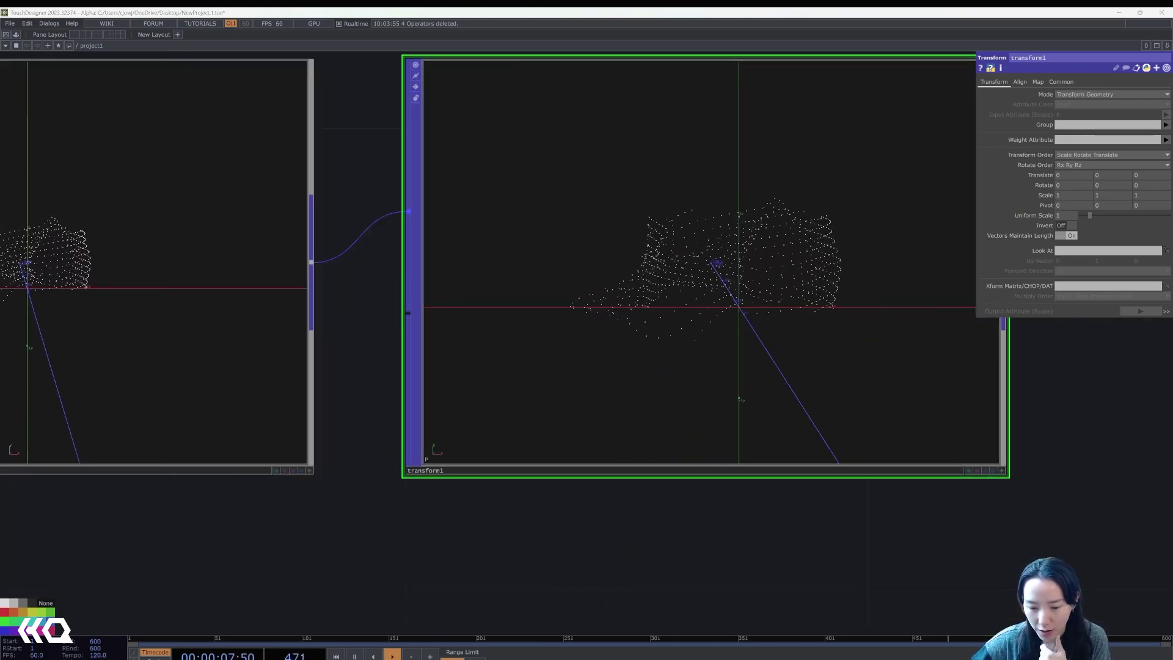
click(1054, 186)
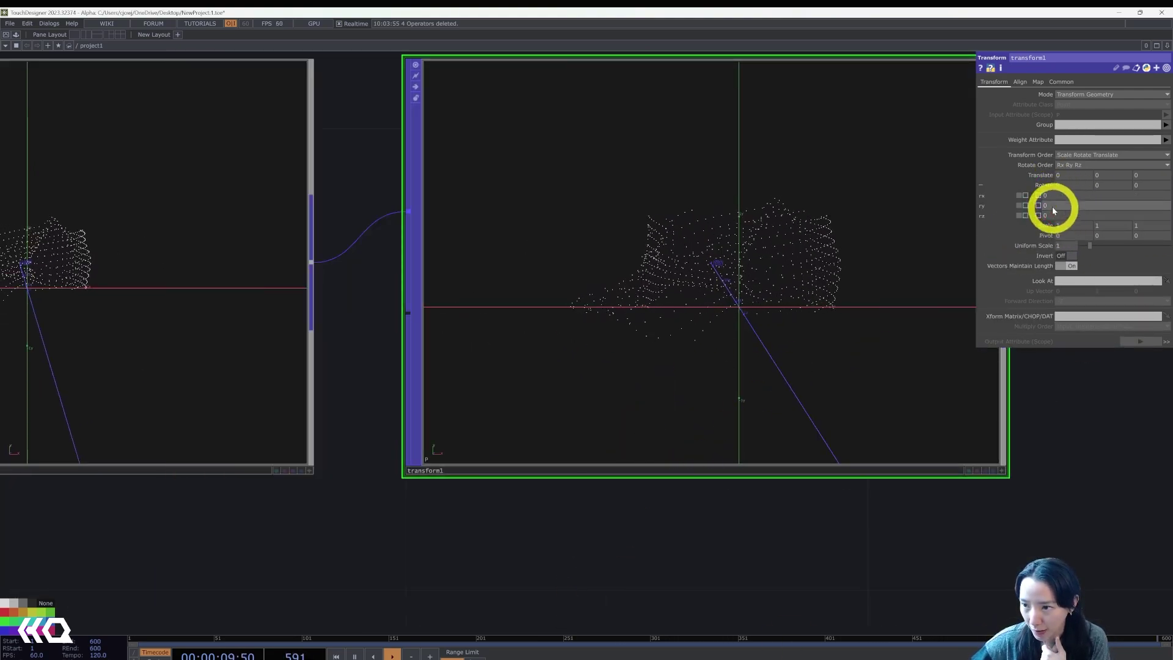
click(1019, 207)
text(absTime.frame*)
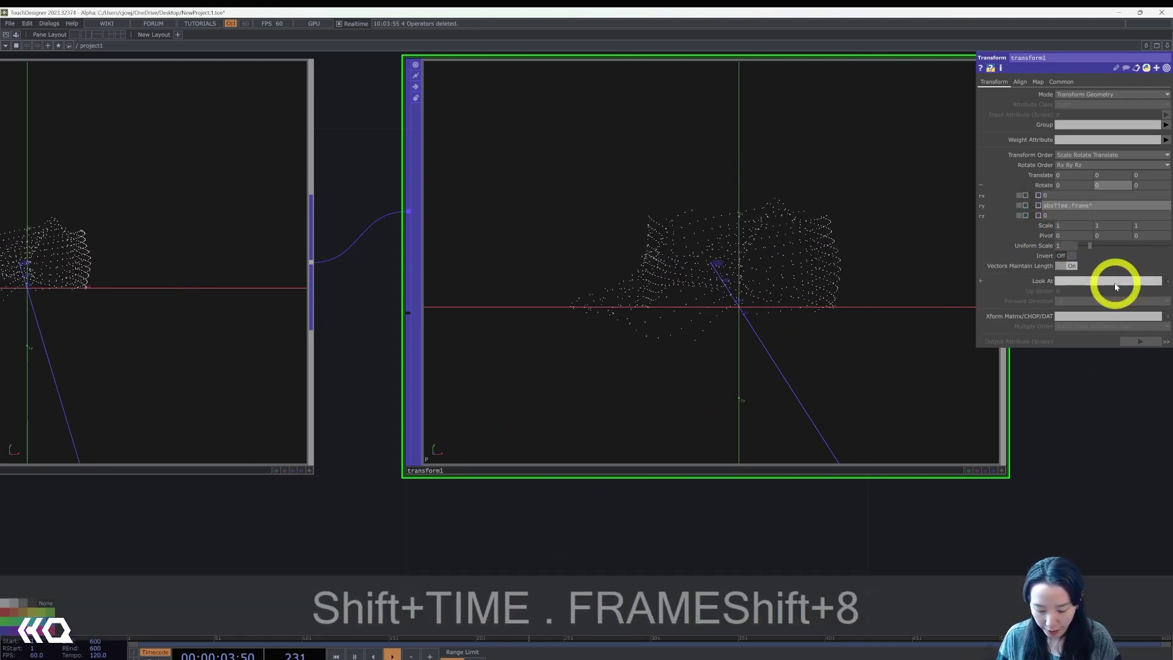
text(.5)
key(Return)
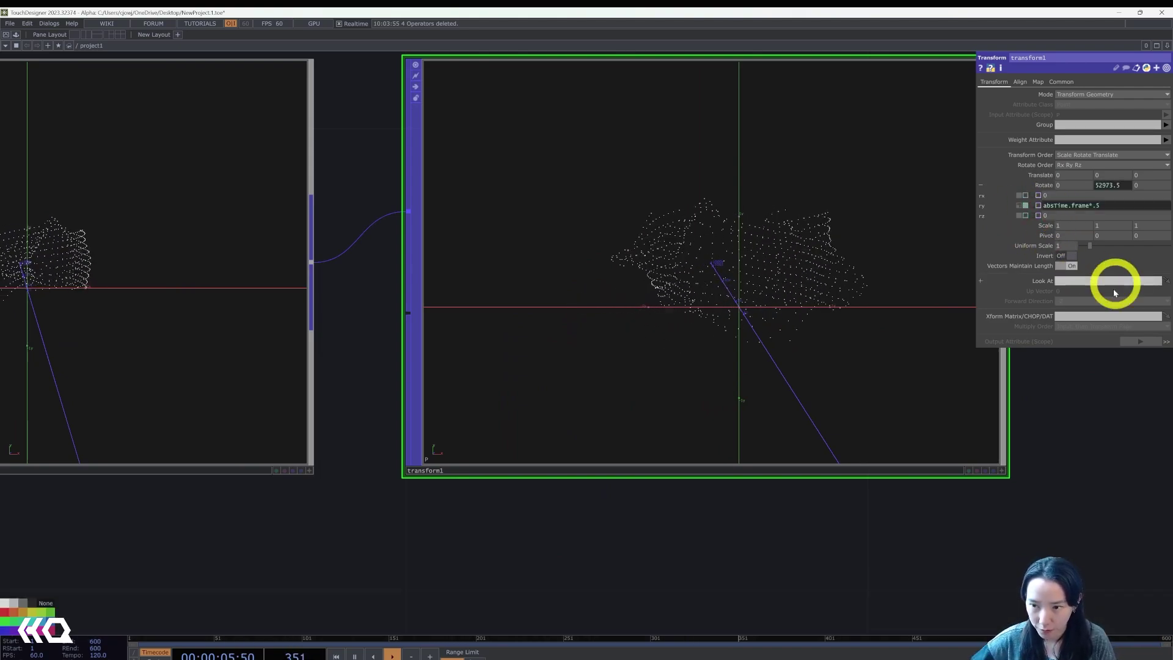
- Align the Transform POP to Origin on X, Y and Z, measured from the input's Center
drag(1144, 458, 927, 466)
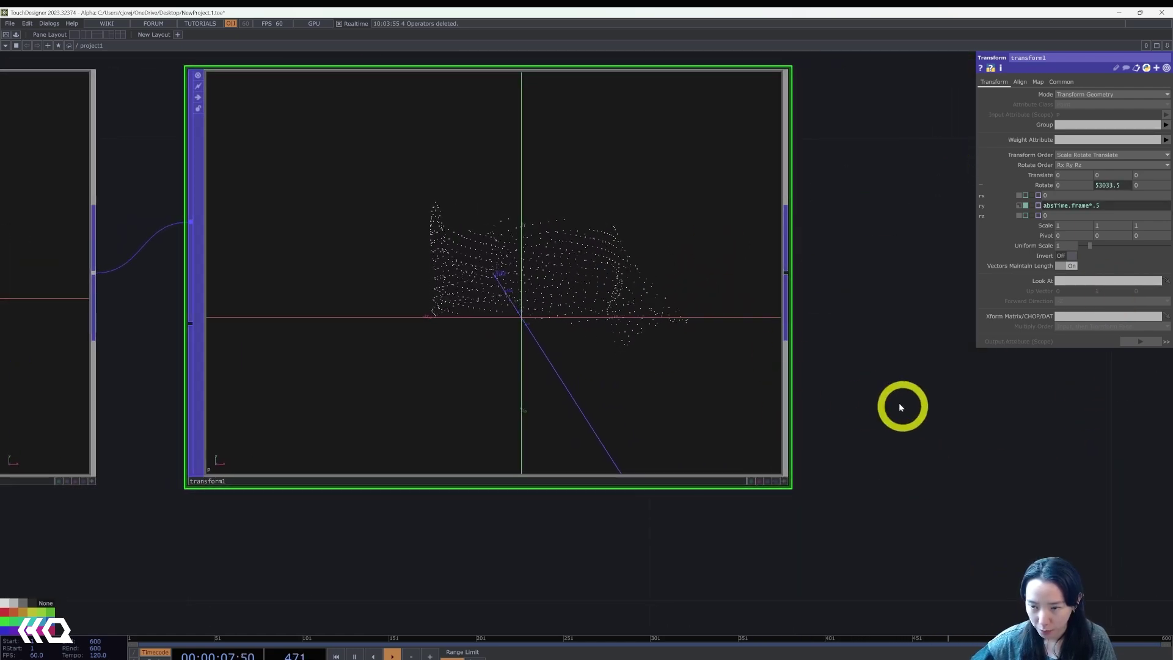
drag(894, 404, 810, 397)
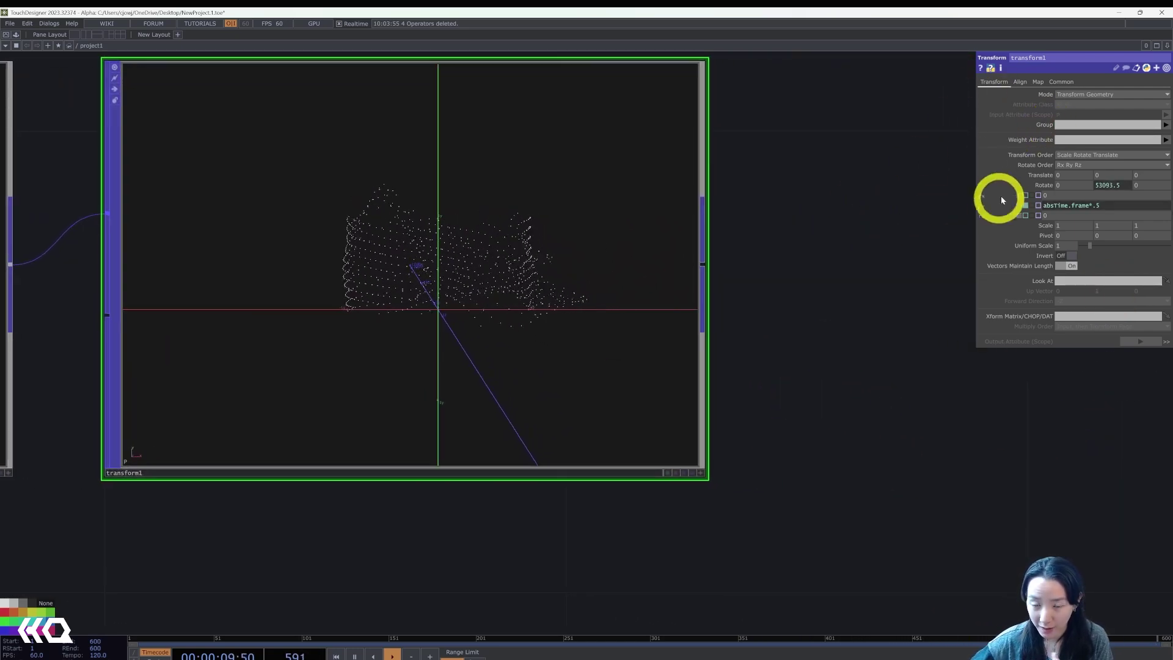
click(1019, 82)
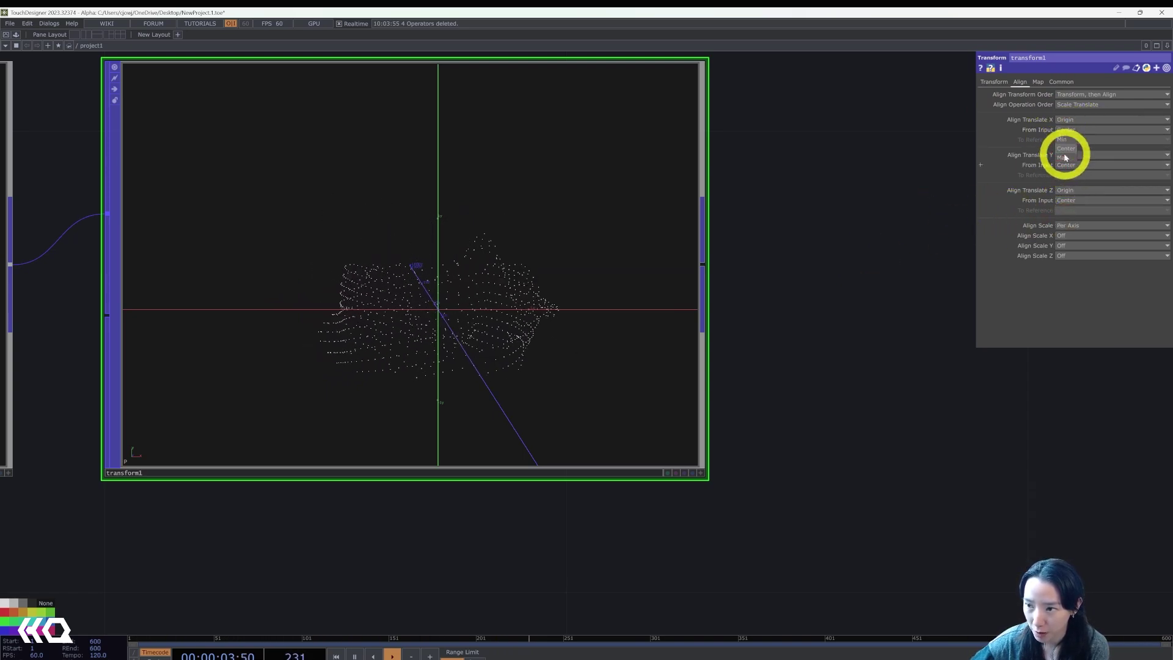
- Connect a new Trail POP to the Transform POP's output and place it clear of the neighbouring node
drag(950, 202, 891, 231)
key(Tab)
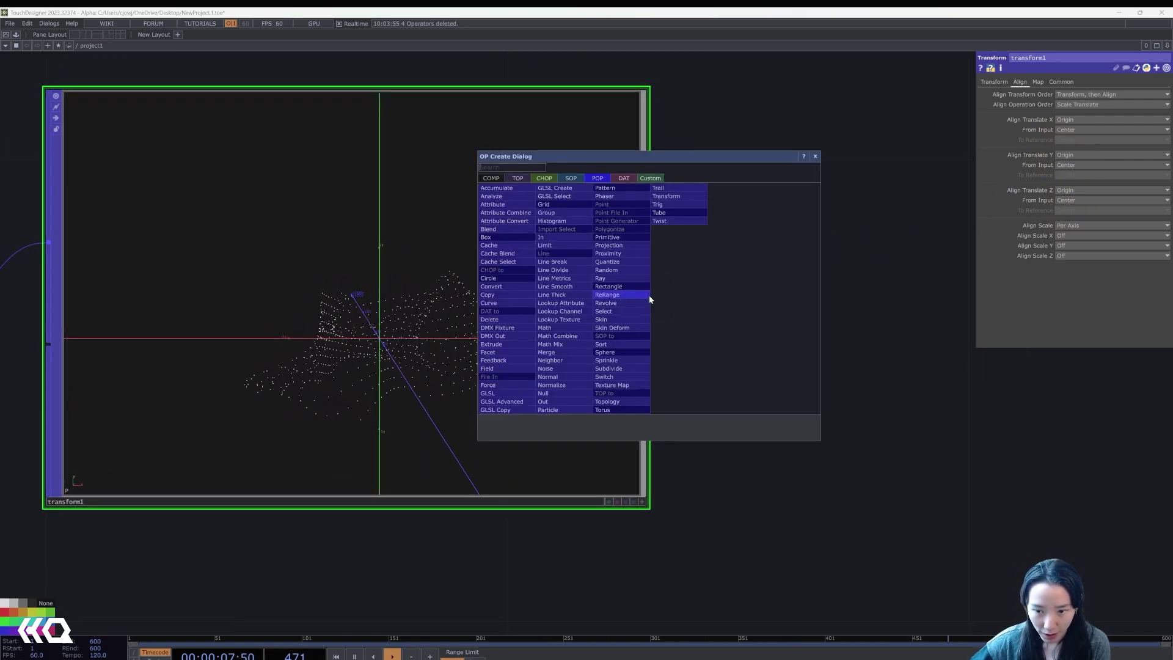
text(tra)
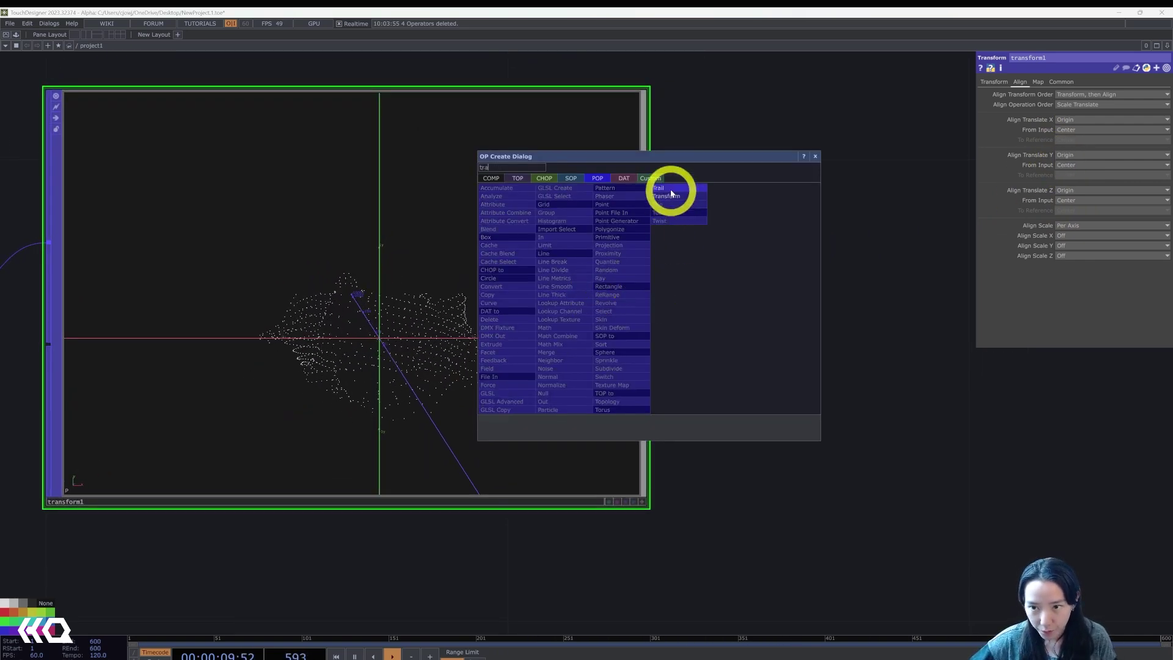
click(671, 189)
click(834, 295)
drag(935, 506, 753, 504)
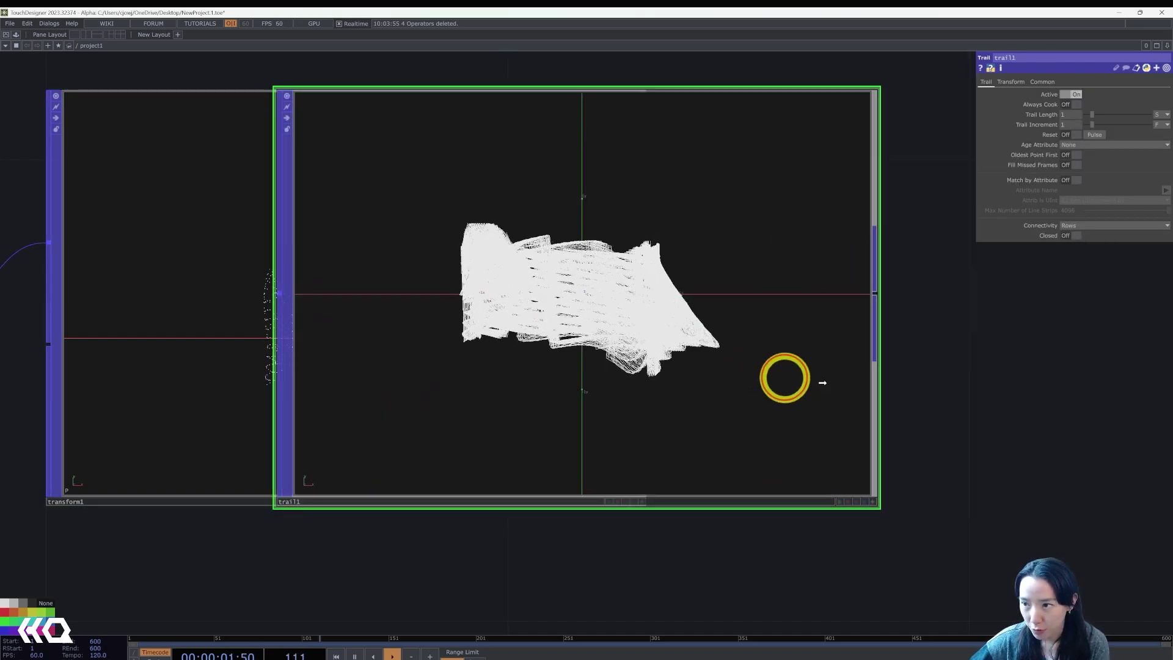
drag(846, 384, 1077, 386)
drag(749, 573, 486, 531)
drag(726, 383, 840, 379)
- Set the Trail POP's connectivity to Point Prims, with a trail length of .3 and a trail increment of 0
click(1069, 226)
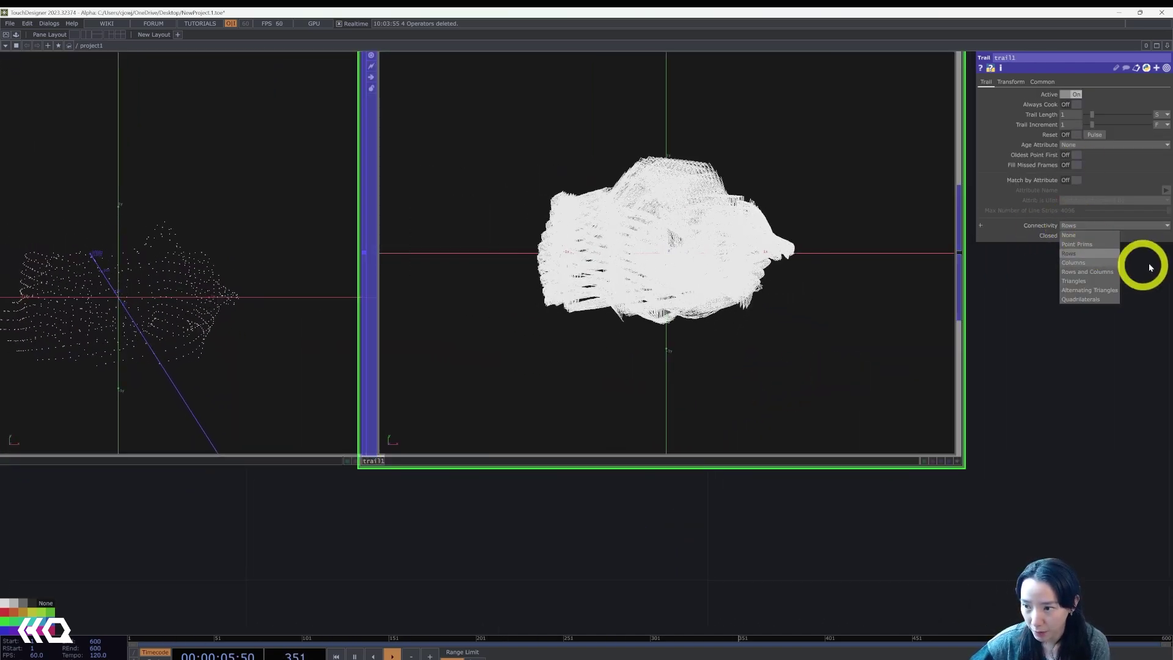
click(1081, 243)
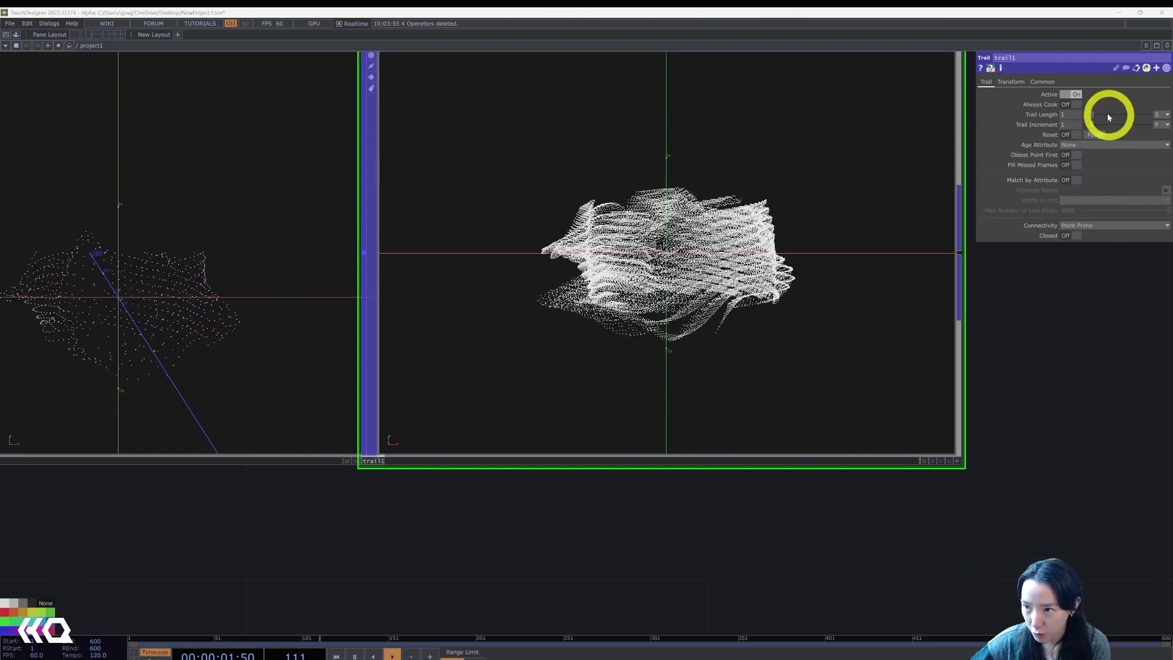
drag(1094, 114, 1090, 115)
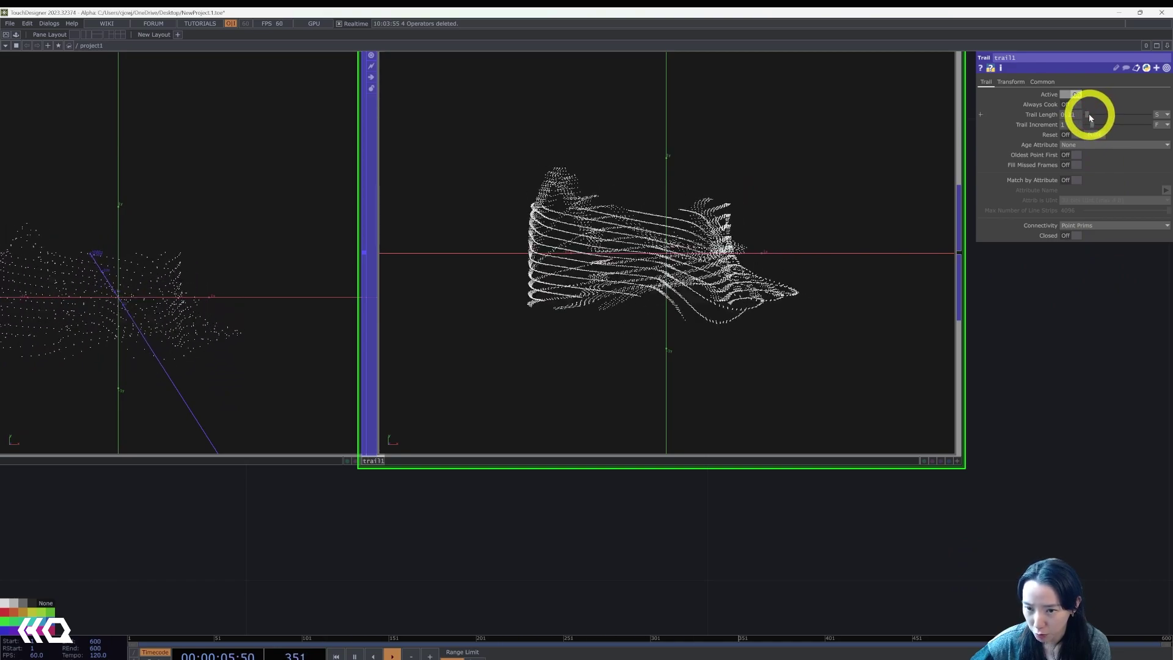
drag(1090, 114, 1007, 116)
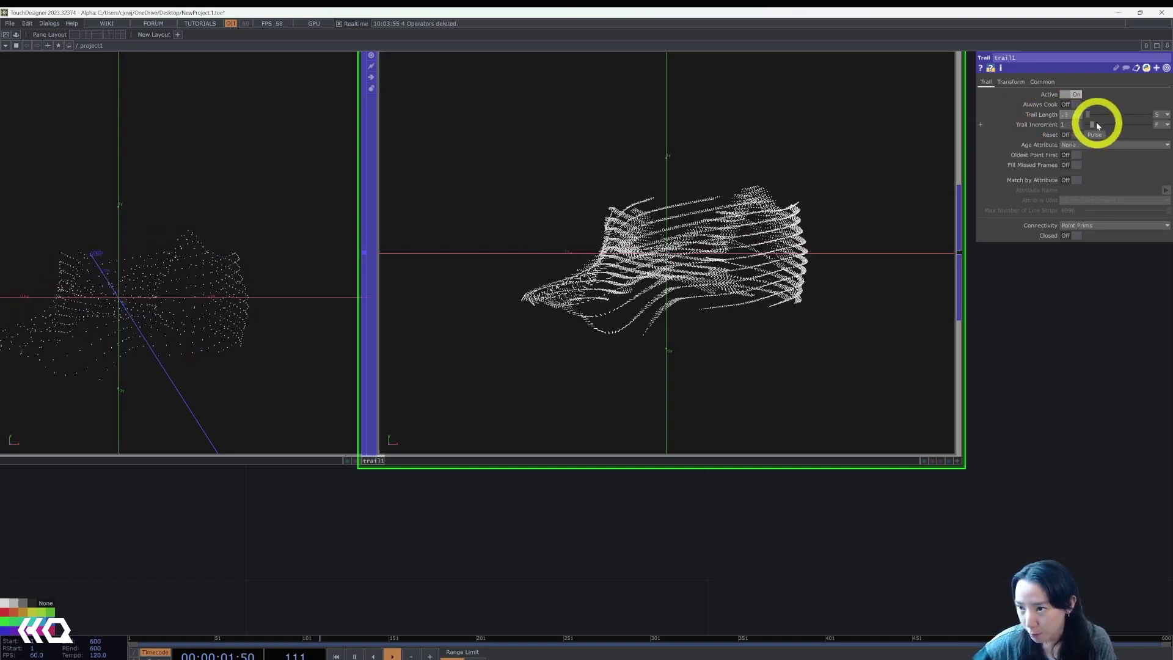
drag(1093, 124, 1057, 123)
drag(1056, 404, 988, 419)
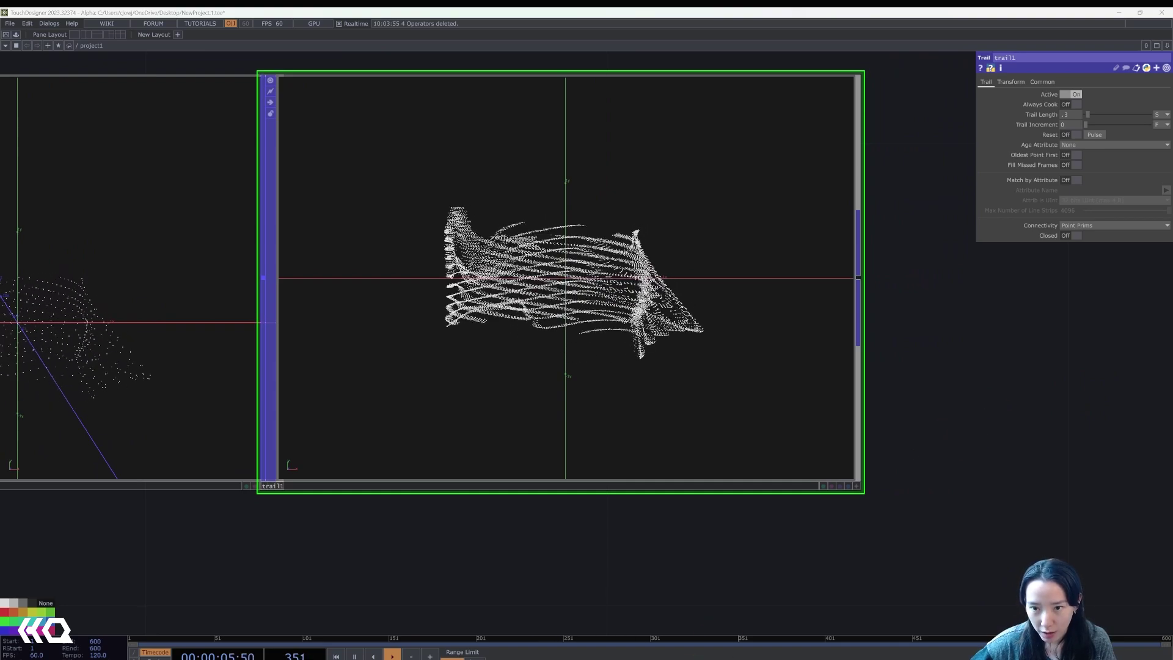
- Connect a new Null POP to the Trail POP's output, leaving a wide gap between the two nodes
scroll(676, 396, down, 3)
drag(794, 333, 559, 350)
scroll(841, 375, down, 3)
scroll(794, 386, down, 3)
scroll(686, 372, up, 3)
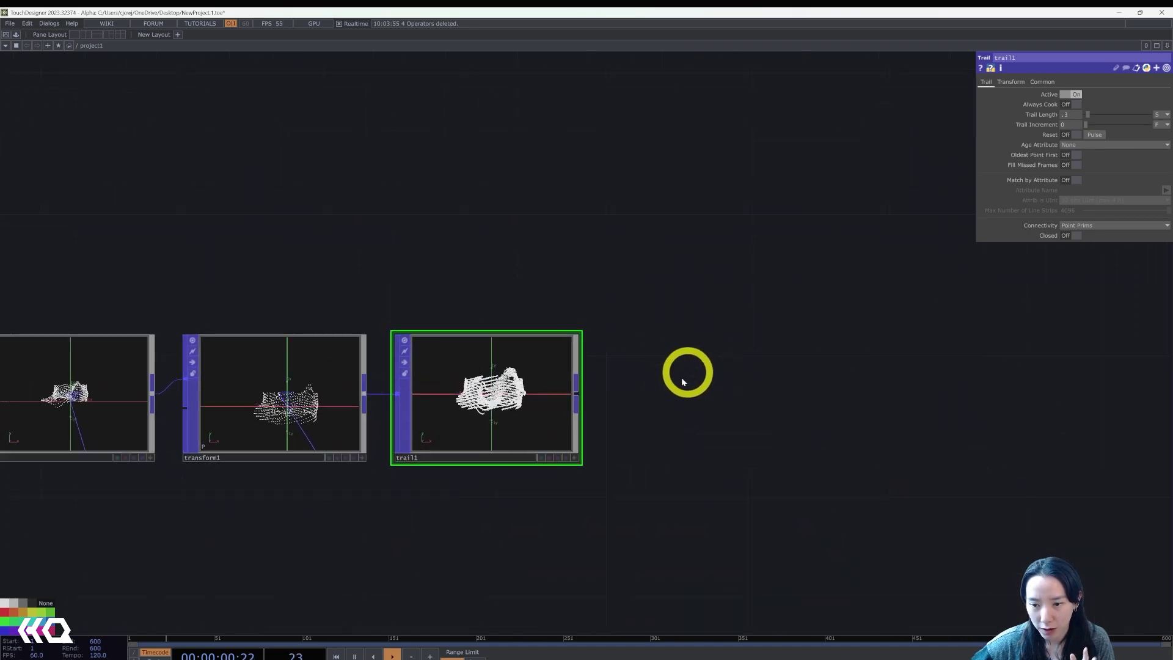
click(579, 396)
text(nu)
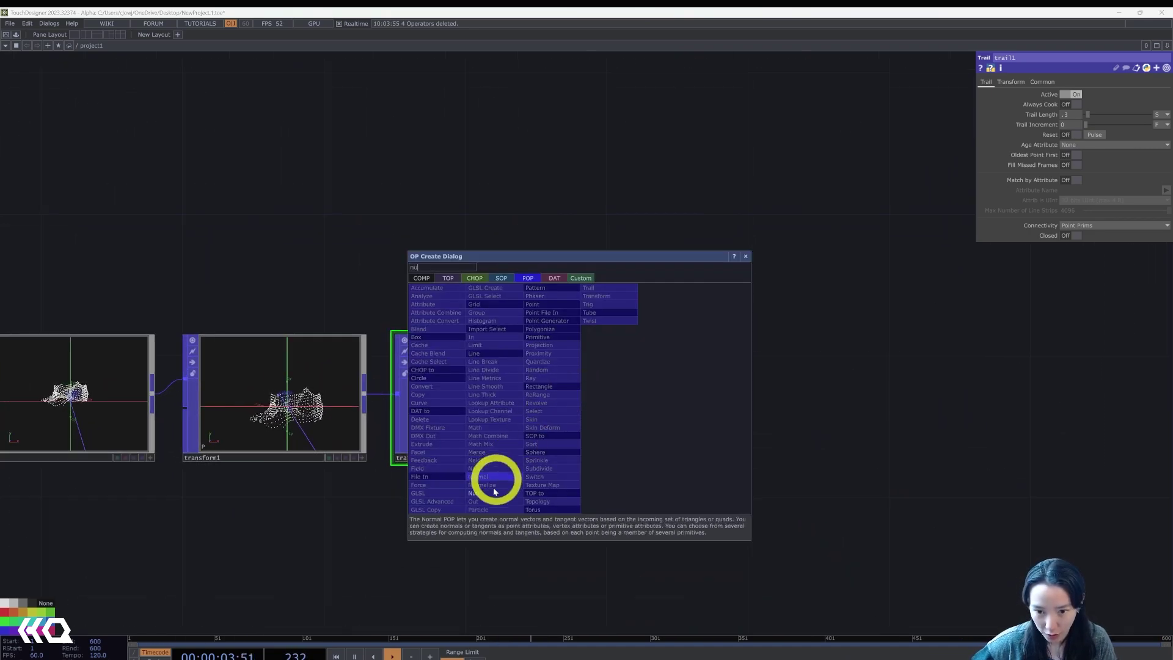
click(487, 496)
click(874, 397)
drag(906, 616, 568, 571)
drag(642, 376, 900, 358)
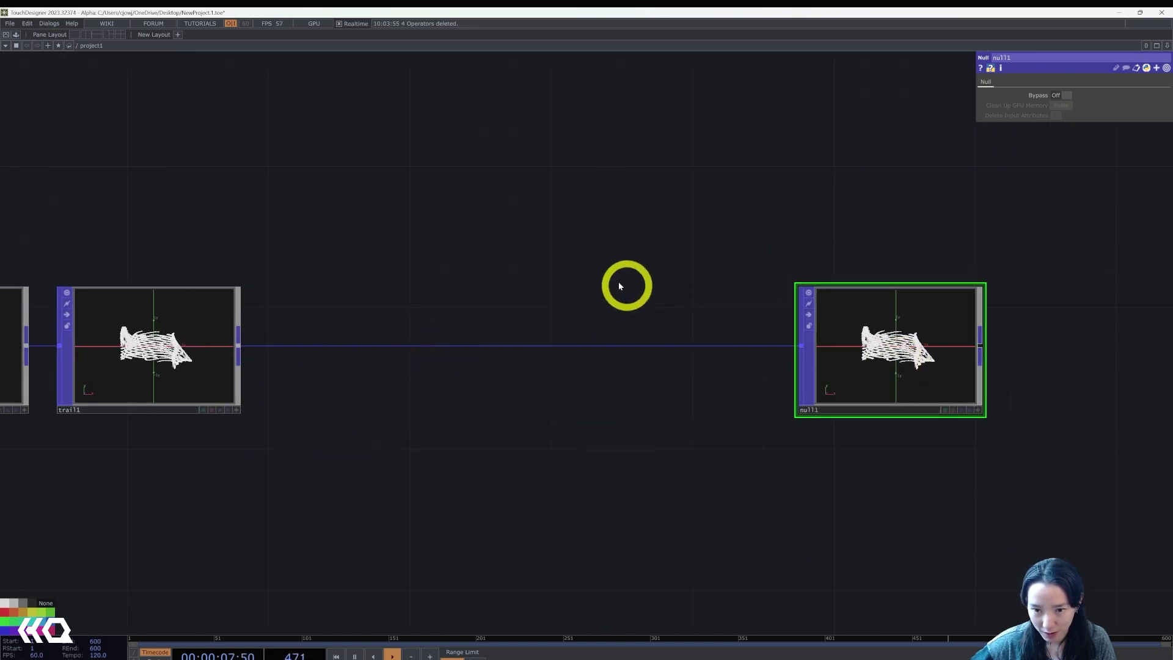
- Rename the Null POP to popInstance
drag(723, 419, 522, 456)
scroll(620, 424, up, 3)
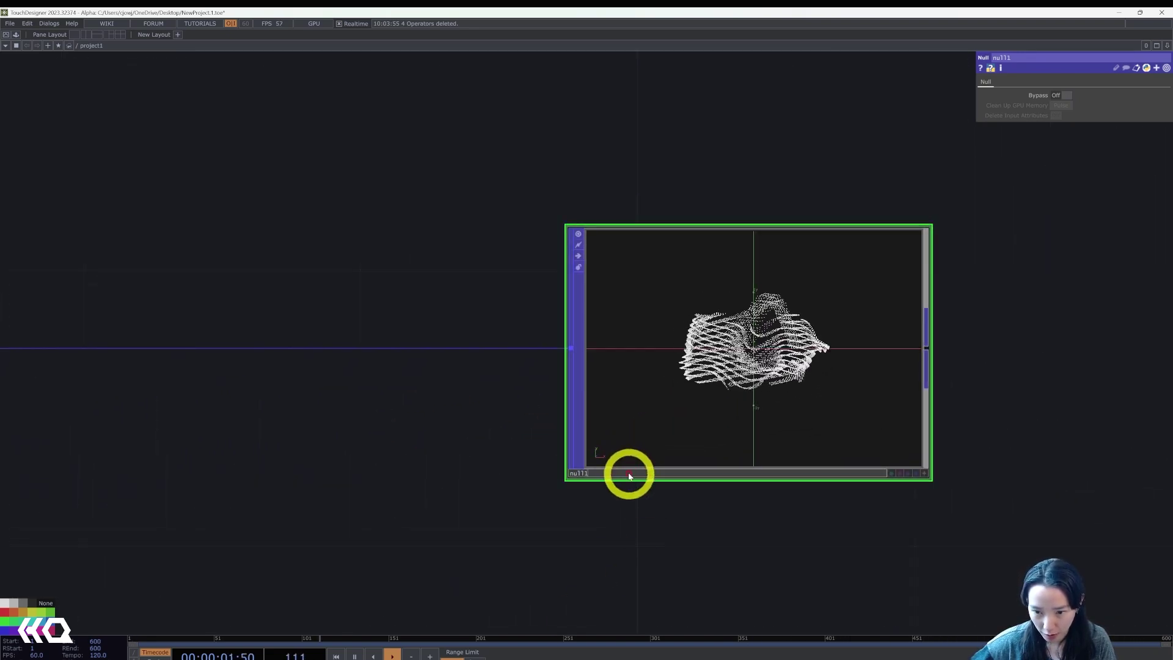
key(shift+p)
key(BackSpace)
text(op)
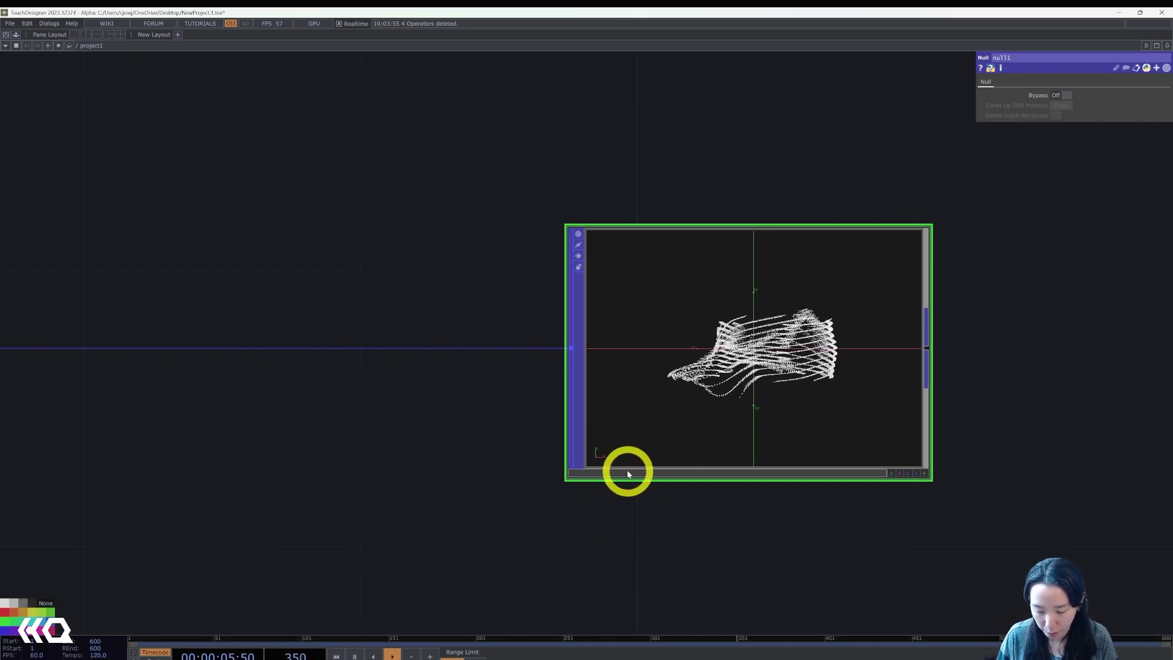
text(I)
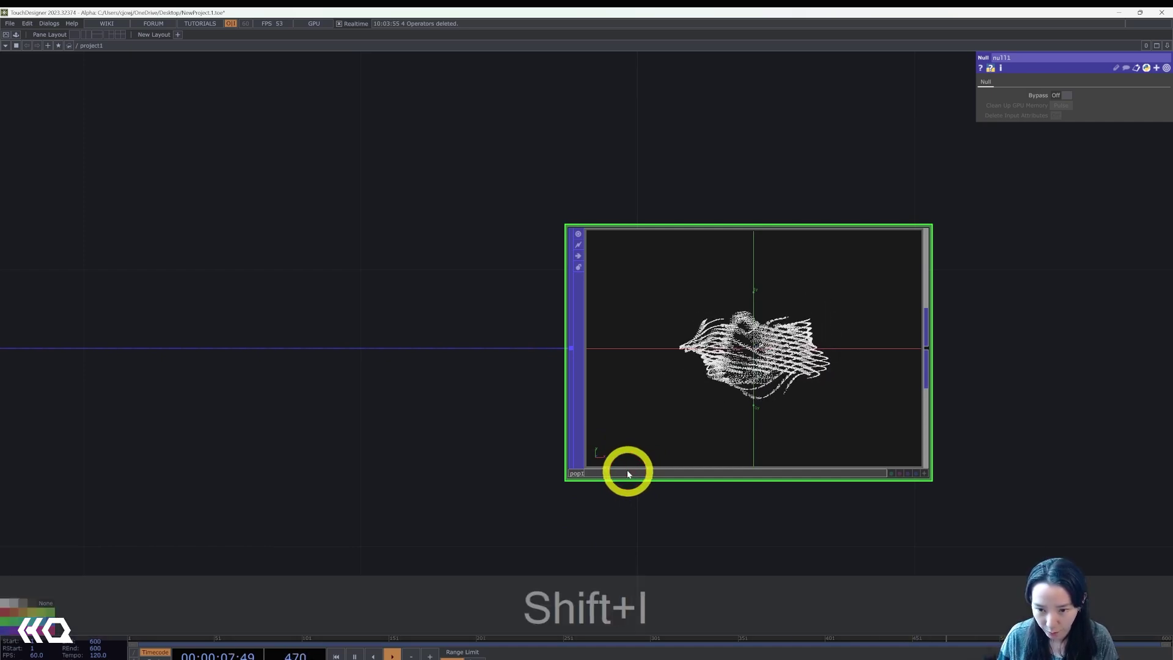
text(nstance)
key(Return)
- Add a Box POP above the operator chain and set its uniform scale to .008
scroll(627, 473, down, 3)
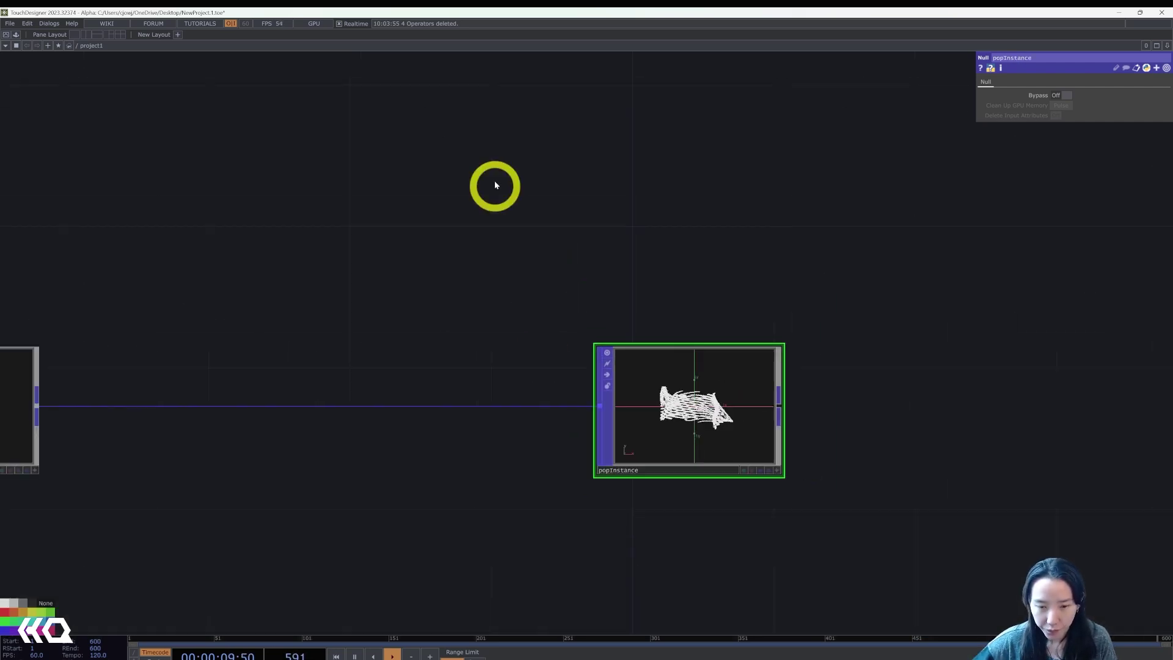
scroll(495, 178, down, 3)
drag(531, 338, 550, 483)
drag(523, 226, 628, 300)
key(Tab)
text(bo)
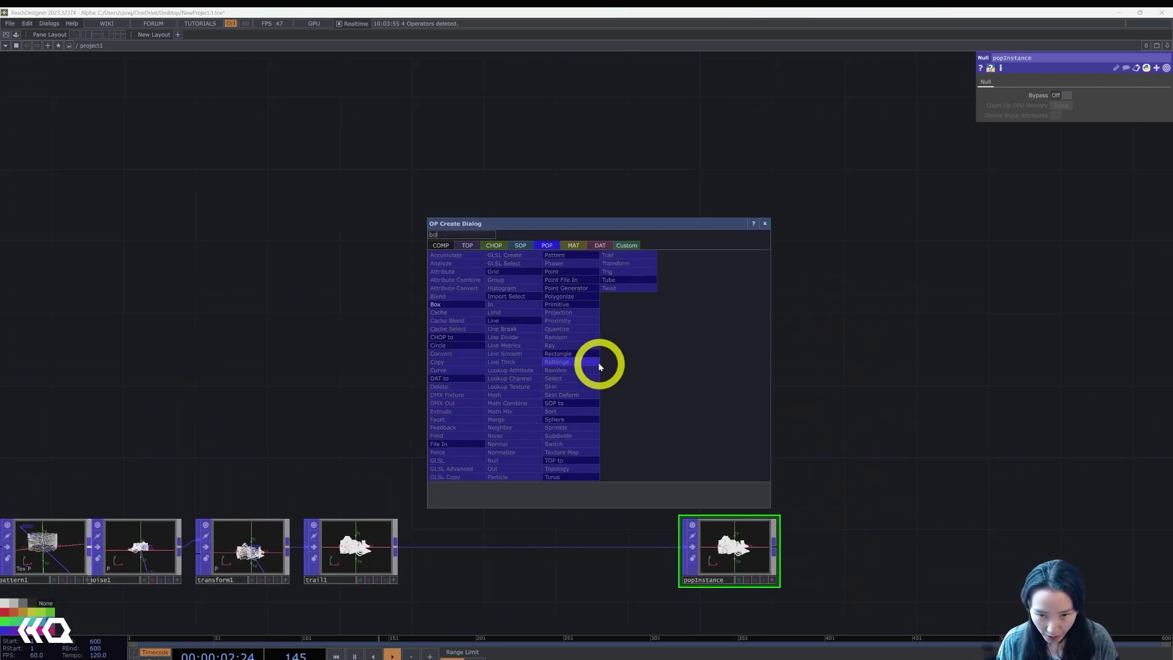
click(439, 302)
click(475, 373)
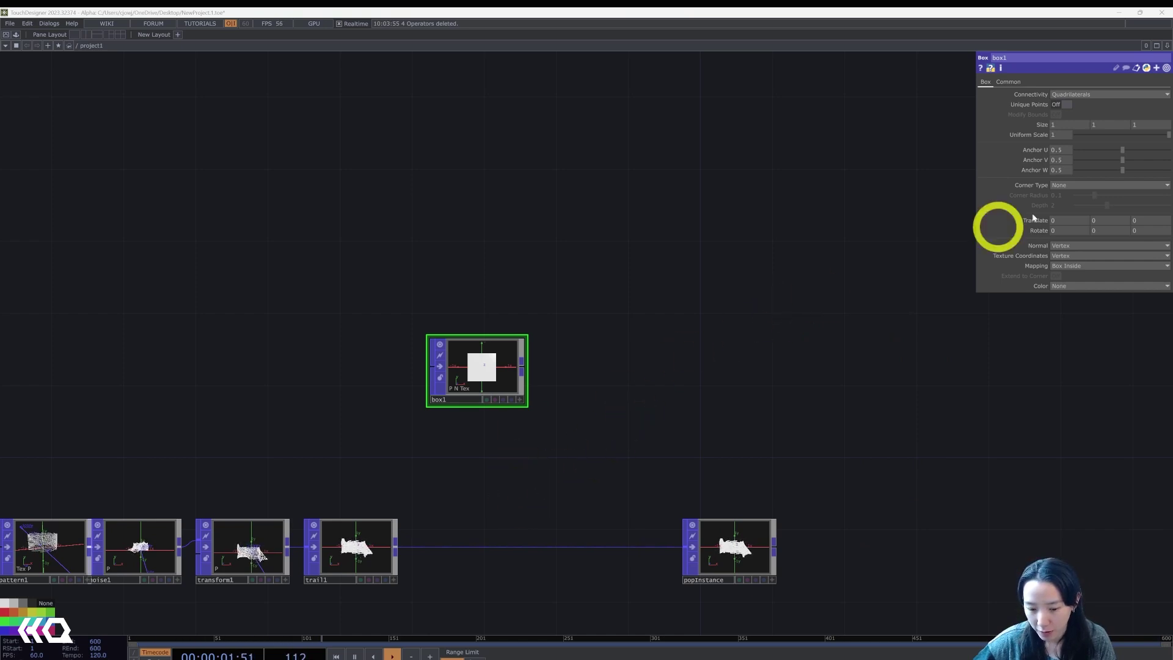
click(1060, 135)
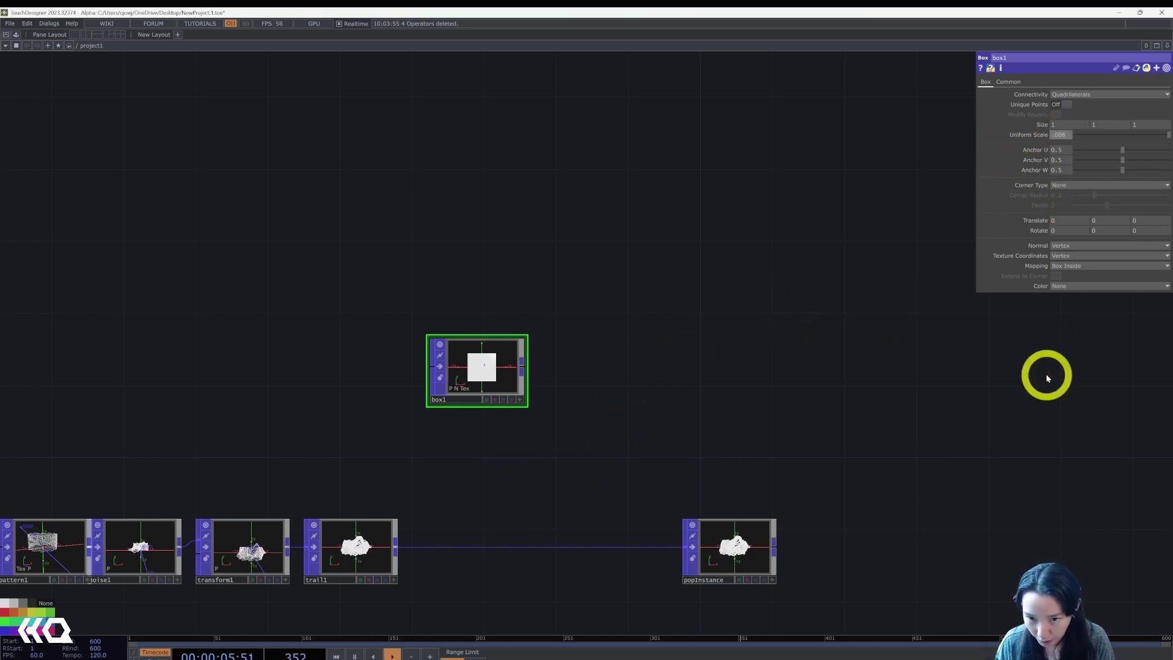
- Connect a new Geometry COMP to the Box POP's output
right_click(526, 371)
click(367, 251)
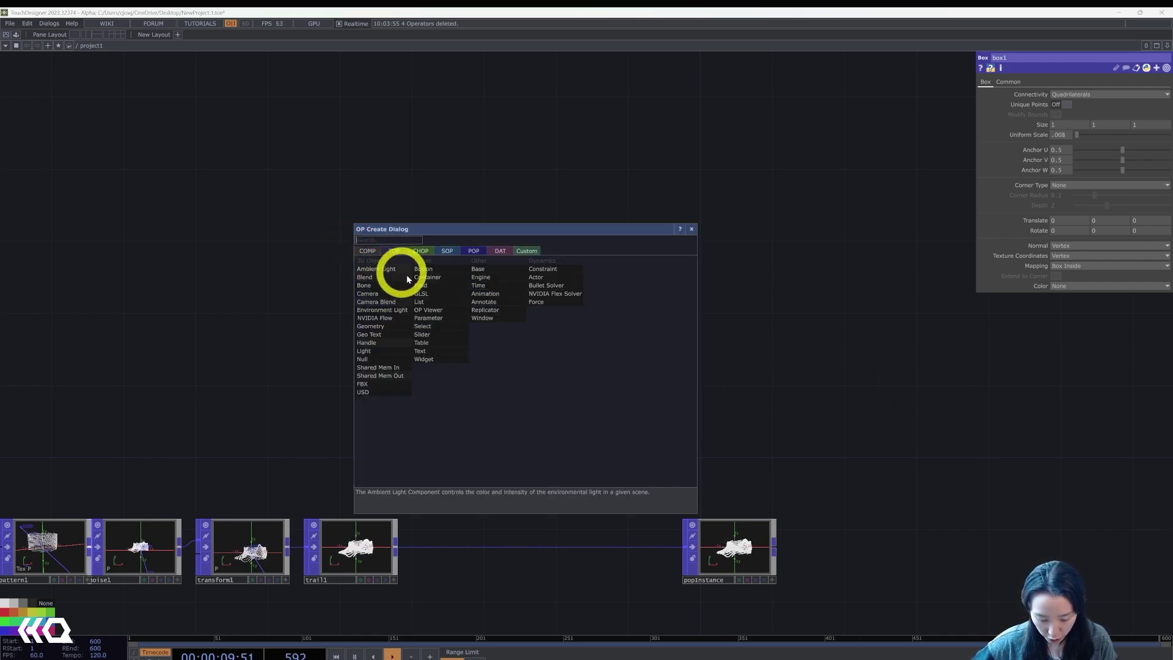
click(380, 326)
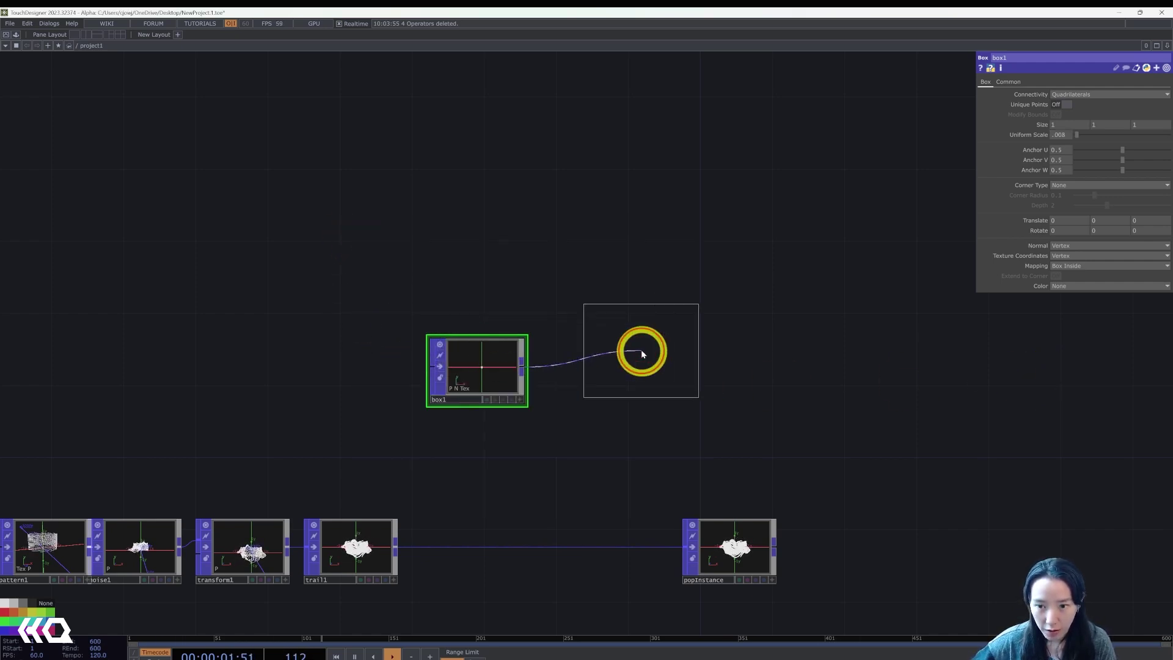
click(642, 353)
- Enable instancing on the Geometry COMP and assign popInstance as its default instance operator
click(1019, 82)
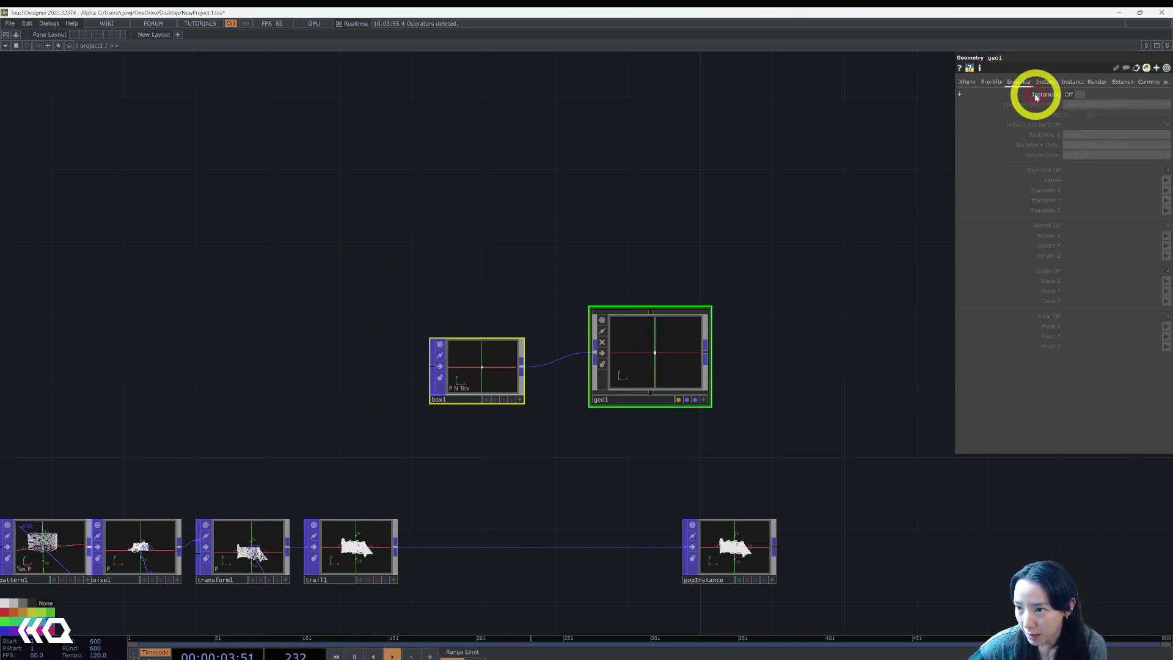
click(1079, 94)
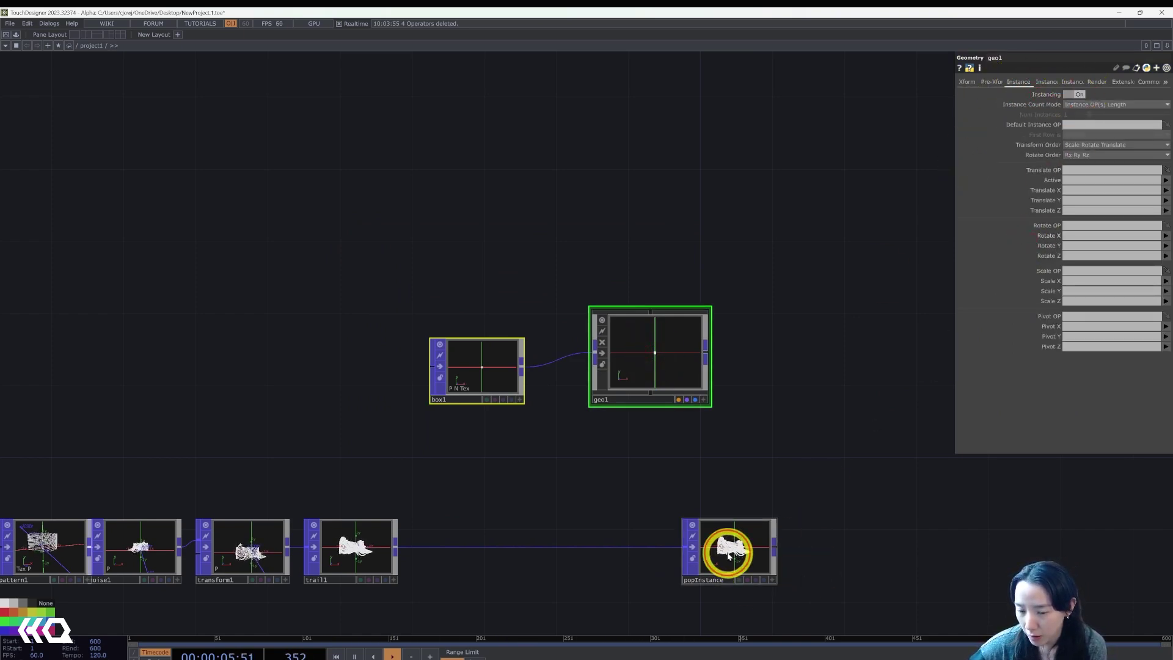
drag(729, 555, 1090, 127)
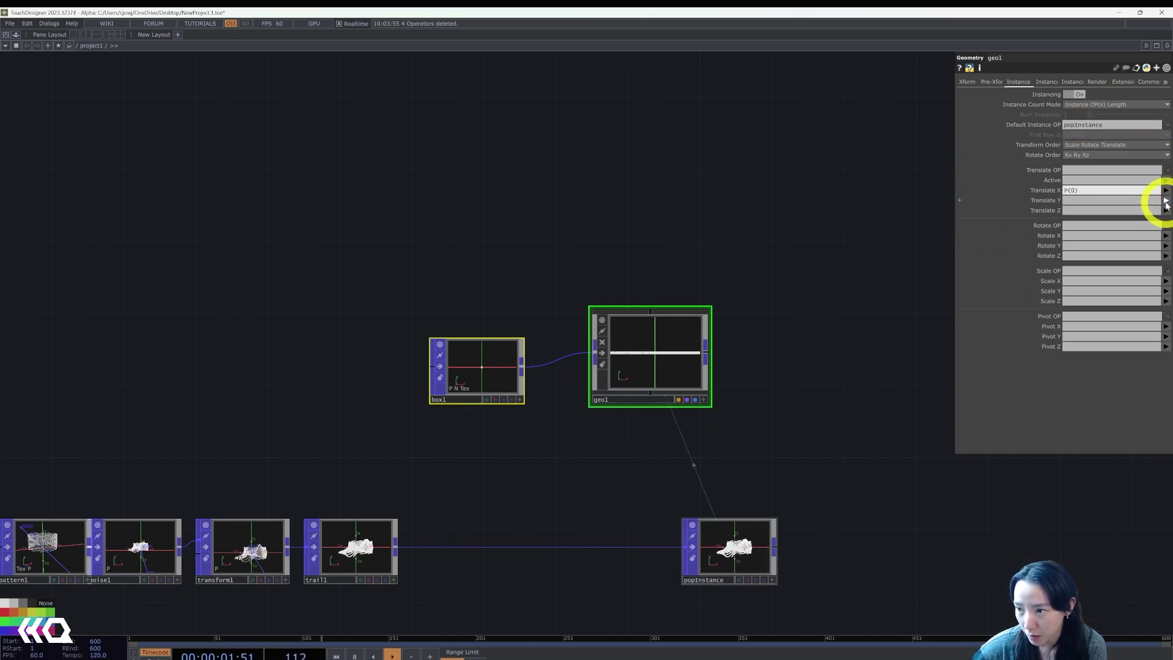
- Map the instance Translate X, Y and Z to P(0), P(1) and P(2)
click(1165, 211)
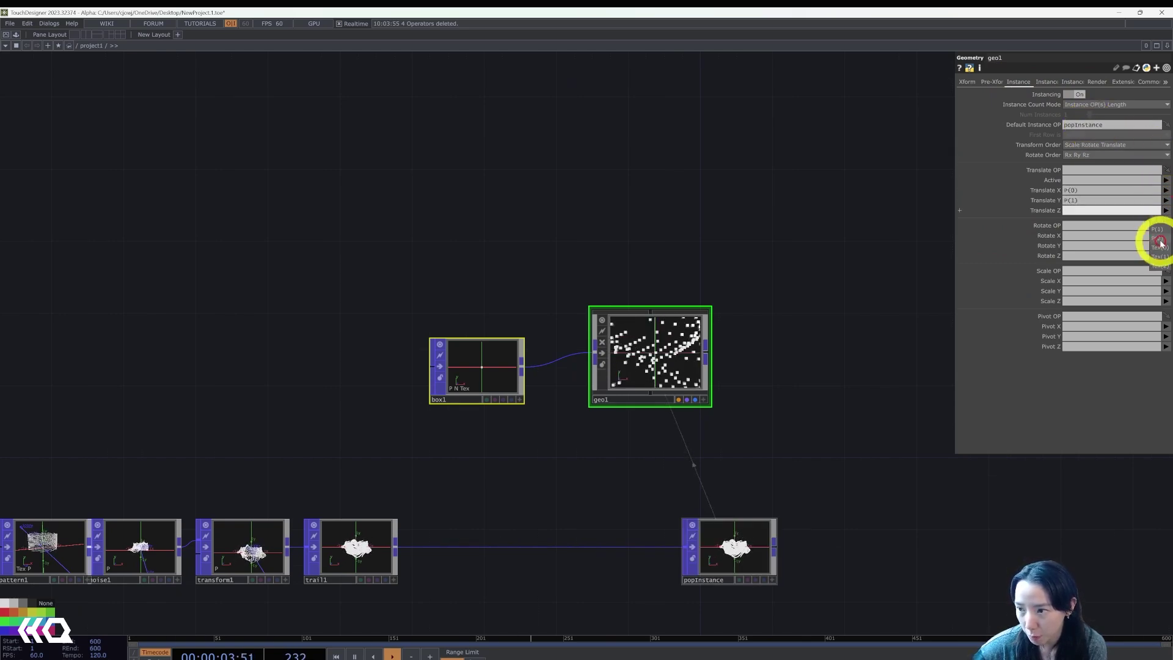
click(1158, 239)
scroll(623, 431, up, 5)
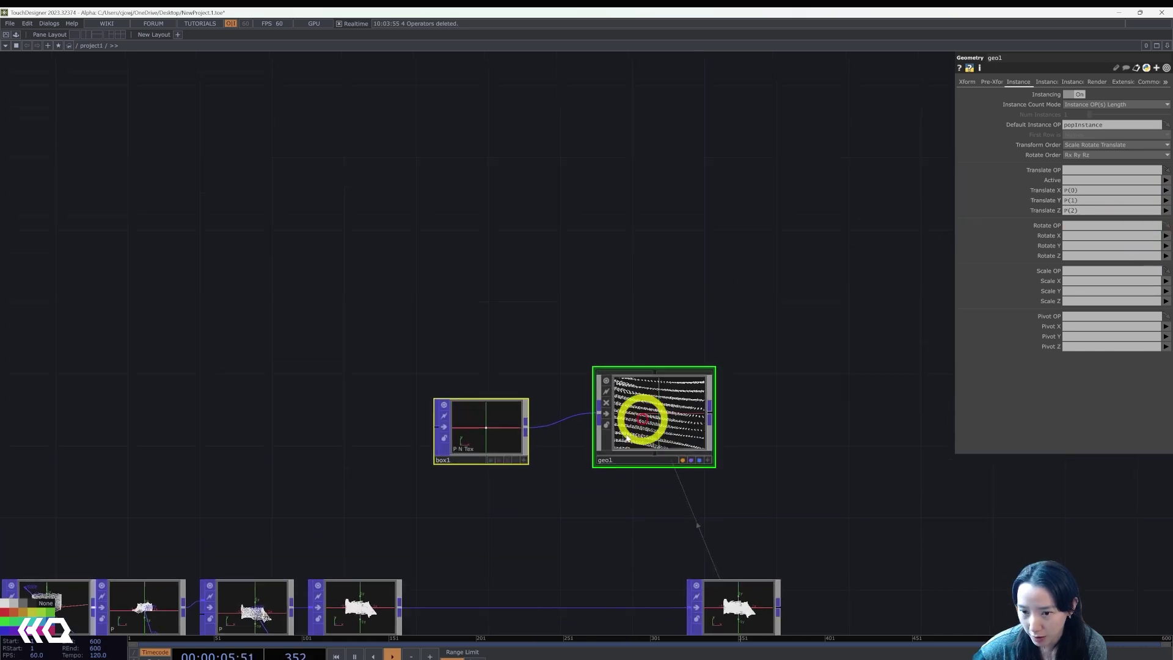
- Add a Camera COMP and a Light COMP to the network near the Geometry COMP
scroll(856, 293, down, 6)
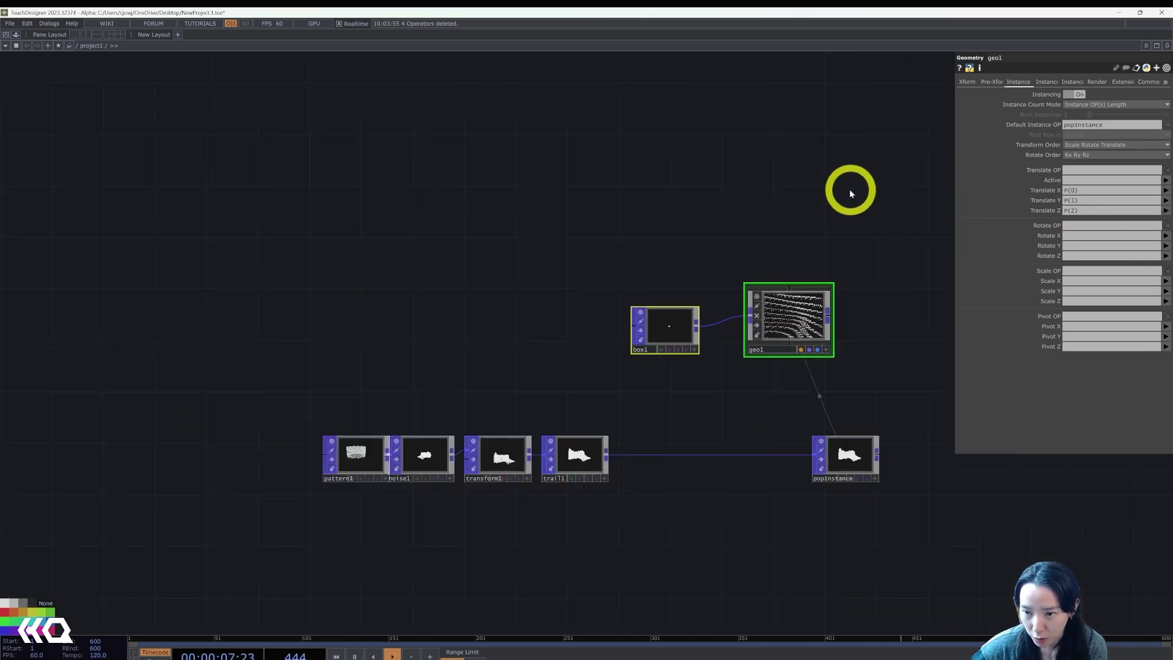
double_click(702, 309)
text(camer)
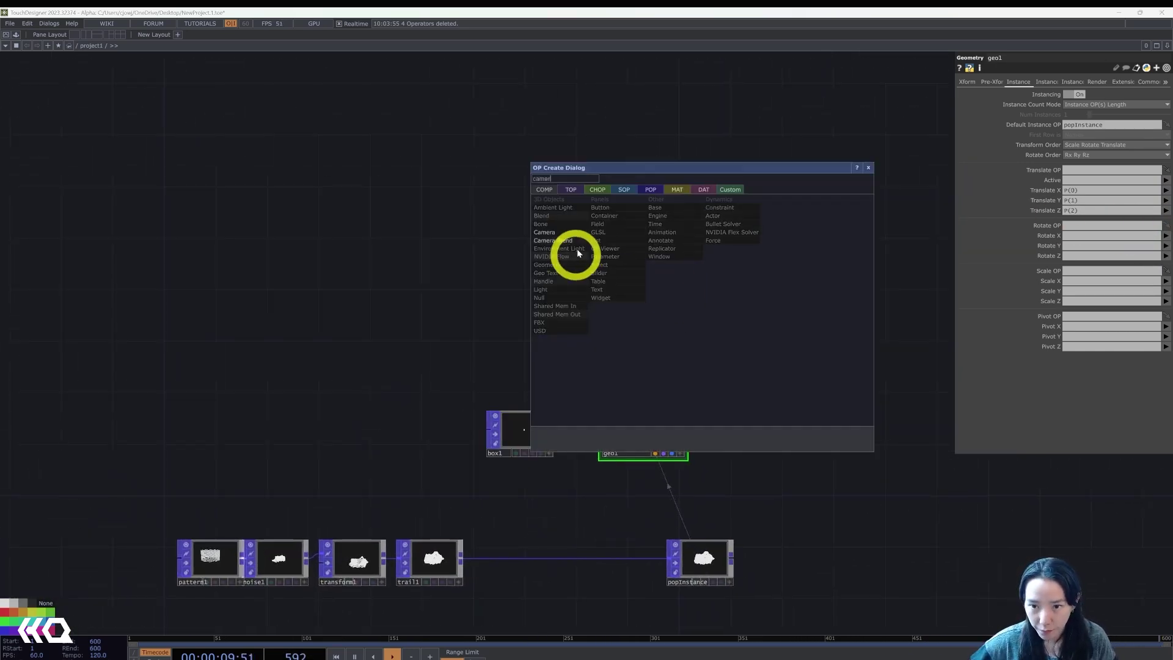
click(563, 237)
click(630, 281)
double_click(772, 392)
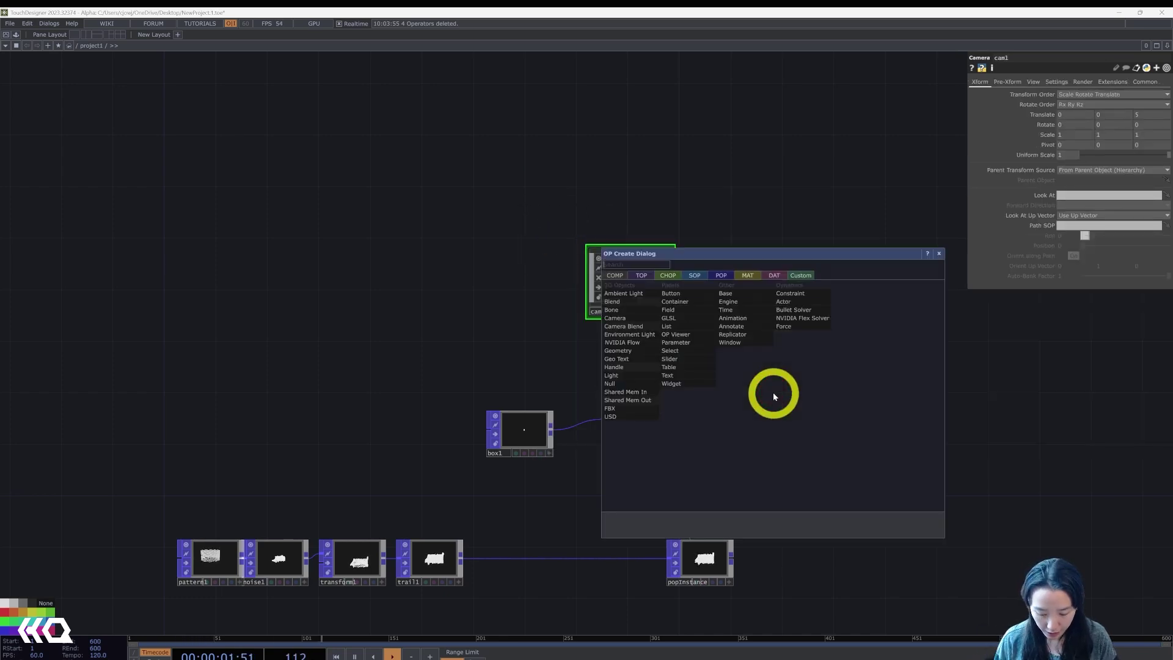
text(light)
click(615, 375)
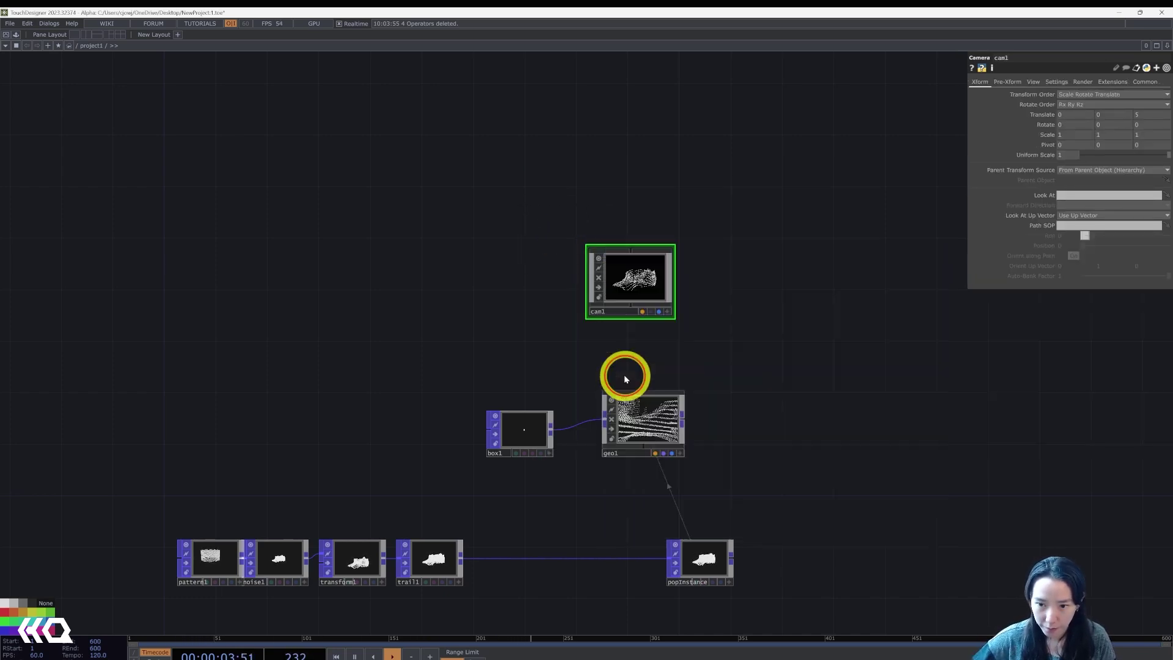
click(779, 427)
- Add a Render TOP beyond the Geometry COMP to render the instanced boxes with the camera and light
double_click(723, 506)
text(render)
click(590, 391)
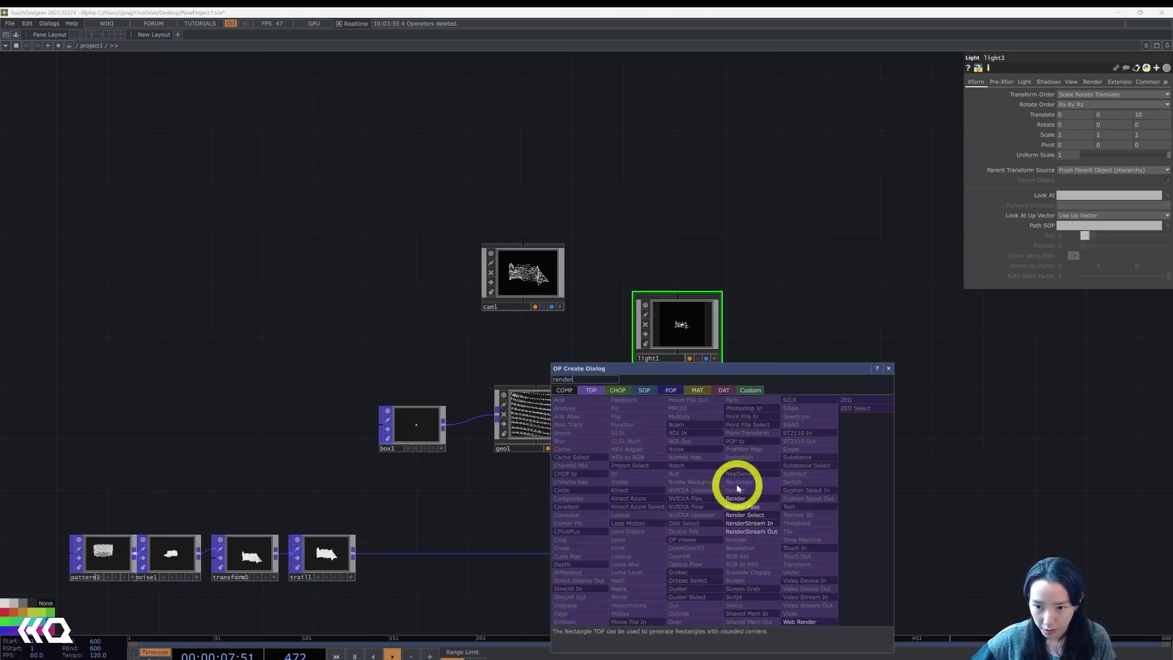
click(735, 499)
click(742, 489)
scroll(742, 483, up, 6)
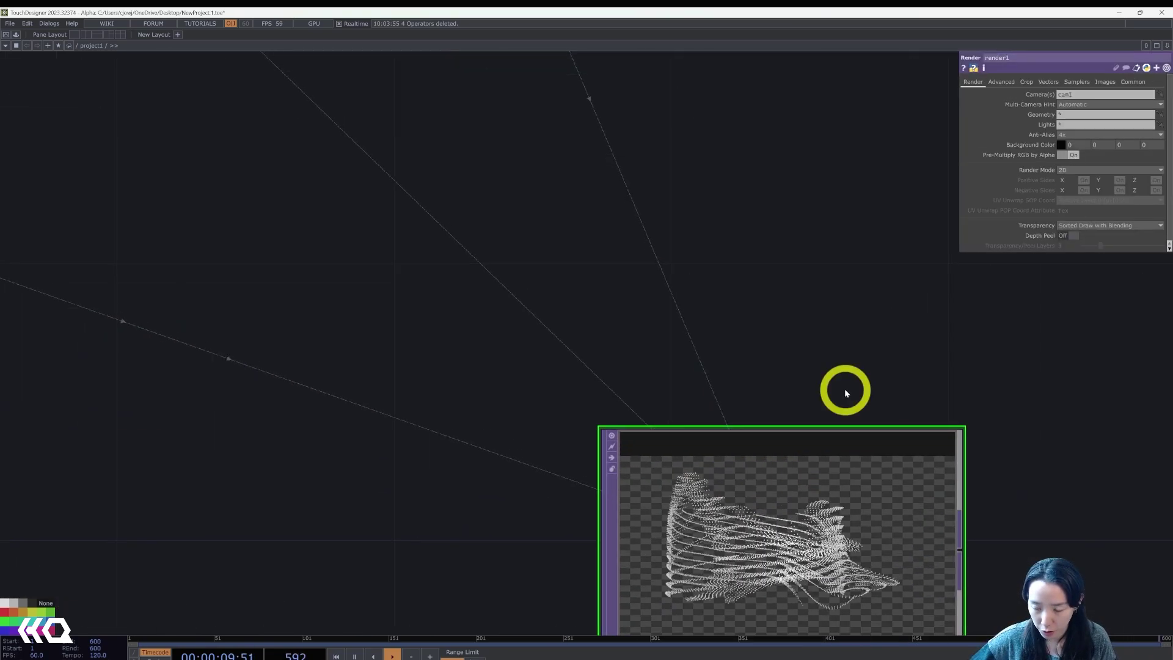
drag(832, 319, 703, 186)
scroll(749, 408, up, 5)
scroll(758, 428, down, 3)
middle_drag(854, 451, 694, 477)
drag(868, 406, 614, 410)
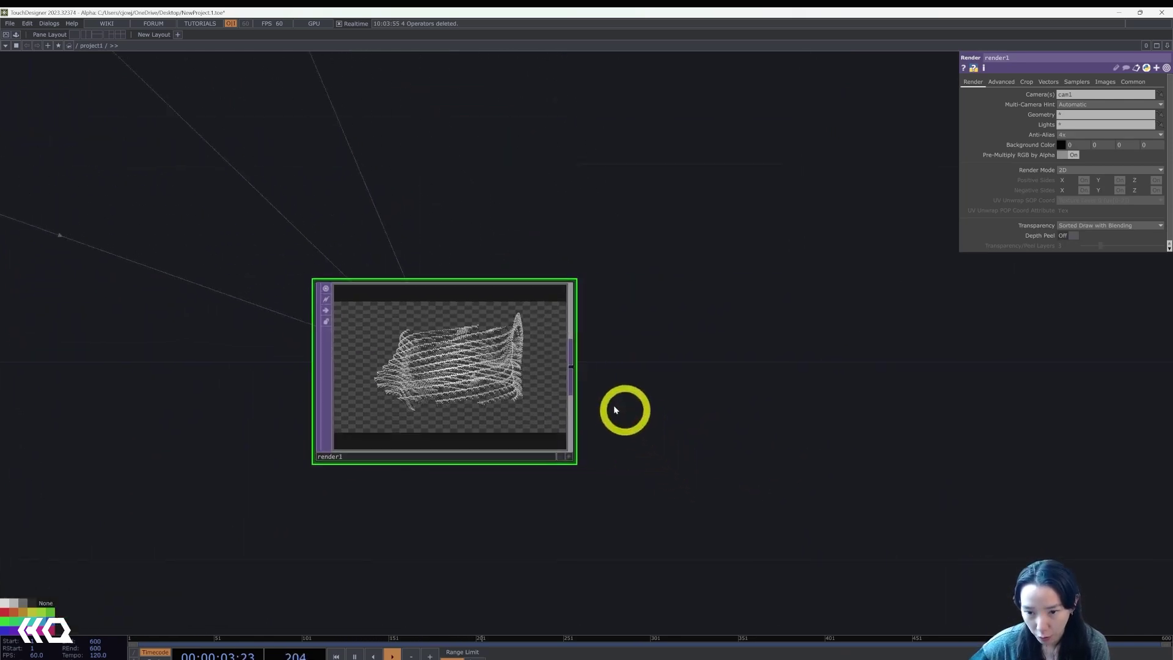
- Connect a Null TOP to the Render TOP's output and rename it OUT
right_click(572, 367)
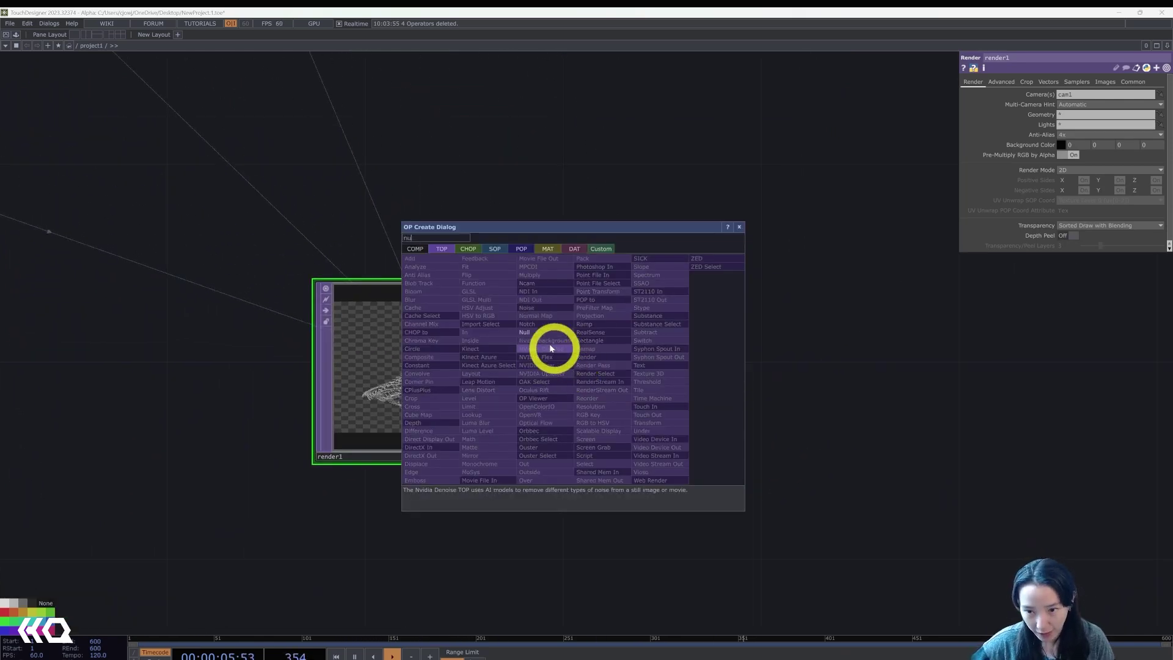
click(526, 332)
click(1051, 382)
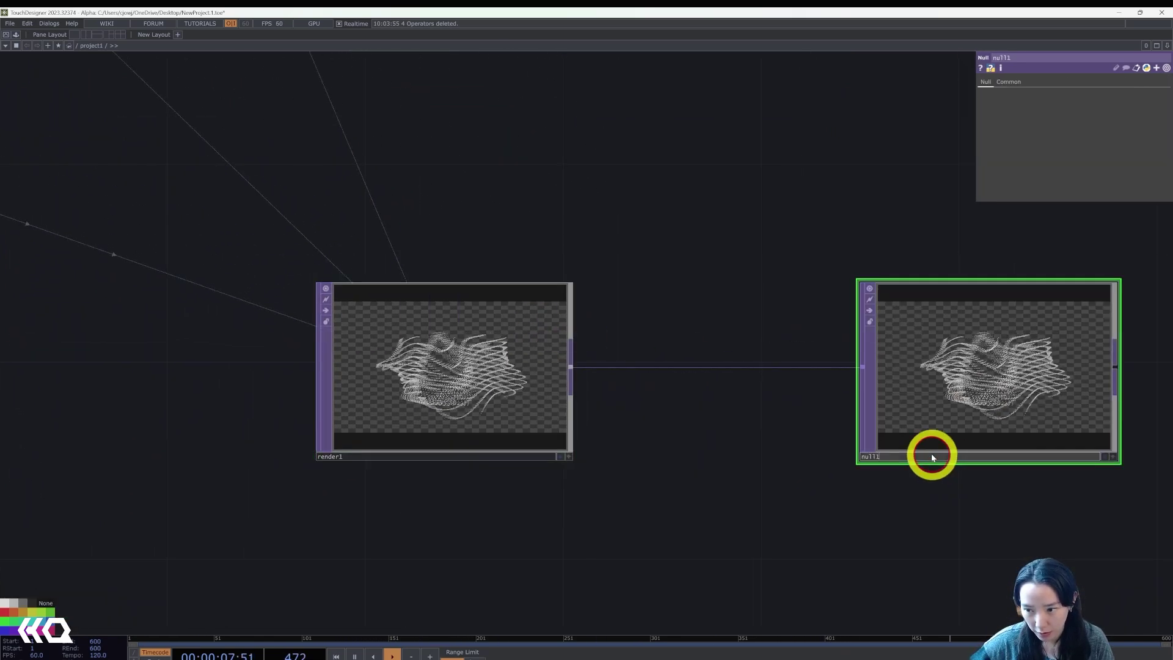
click(933, 457)
text(OUT)
key(Return)
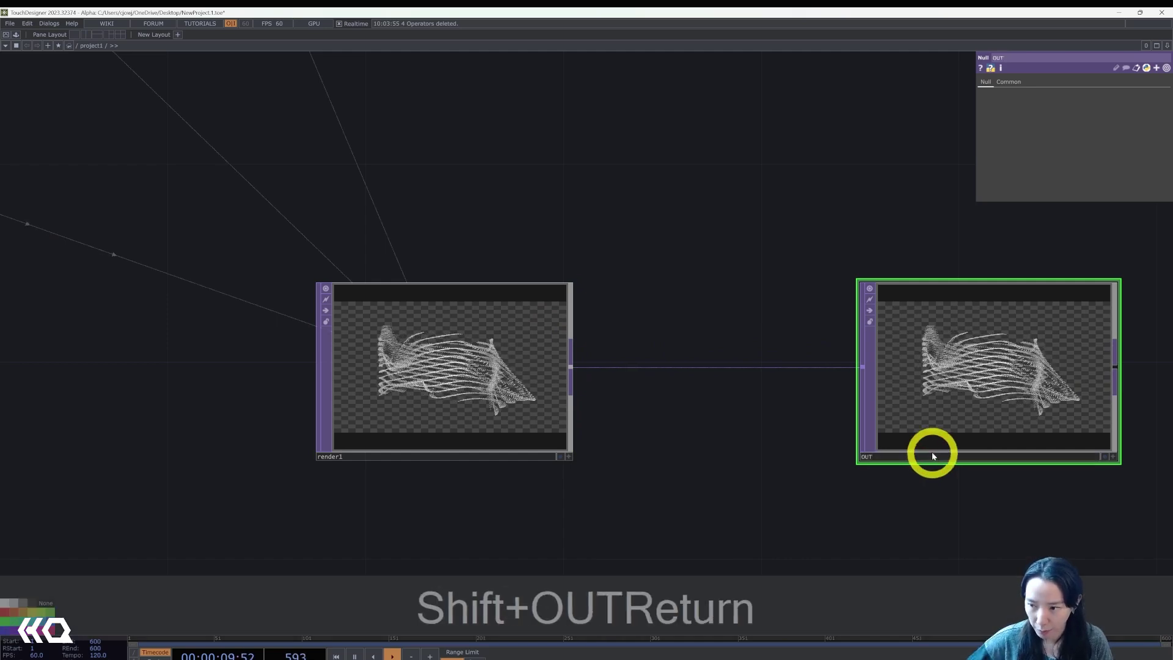
- Display the OUT null as the network background and move it farther from the Render TOP
click(1104, 456)
scroll(848, 483, down, 3)
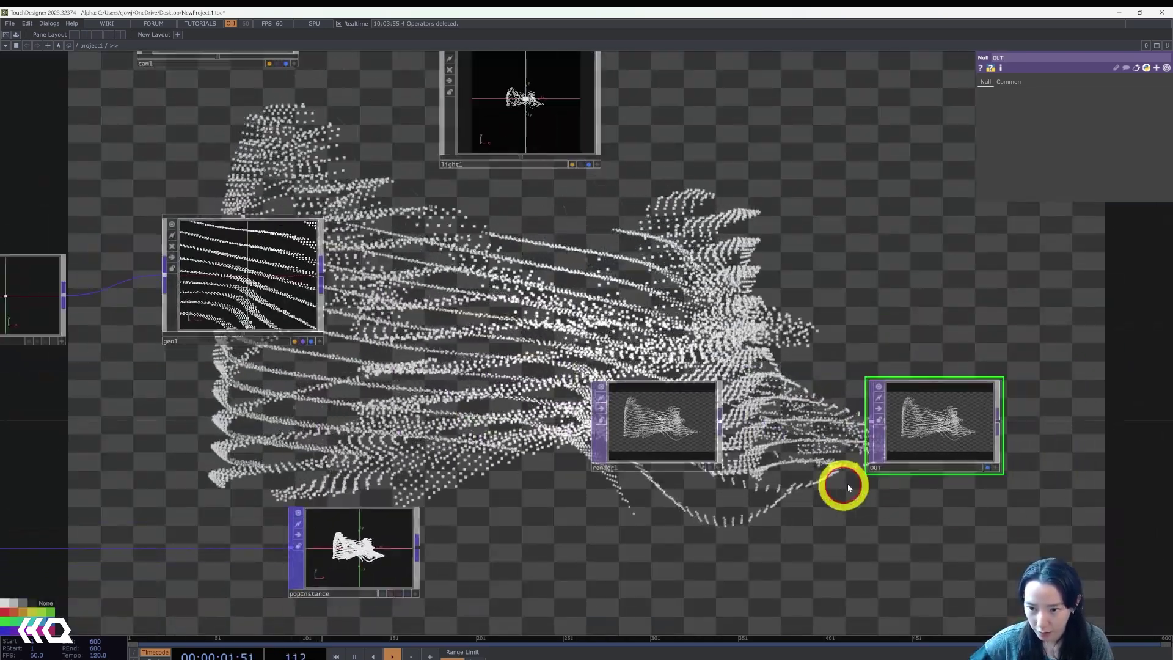
drag(848, 485, 774, 476)
drag(849, 400, 1025, 394)
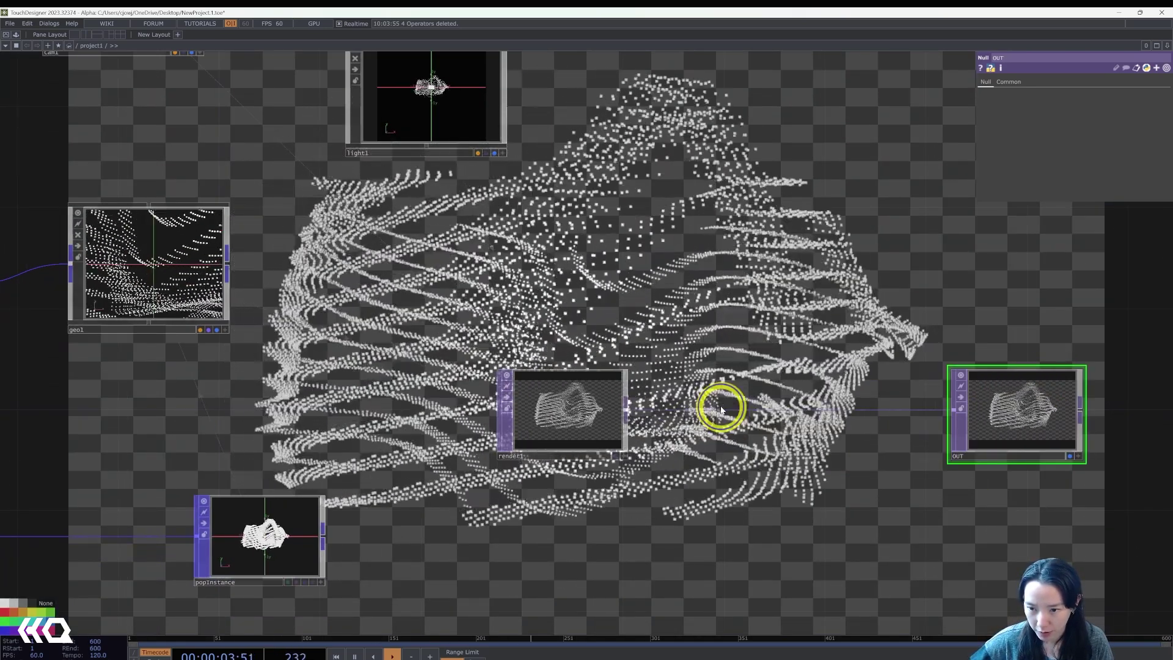
- Insert a Transform TOP on the wire between the Render TOP and the OUT null
right_click(721, 410)
click(753, 319)
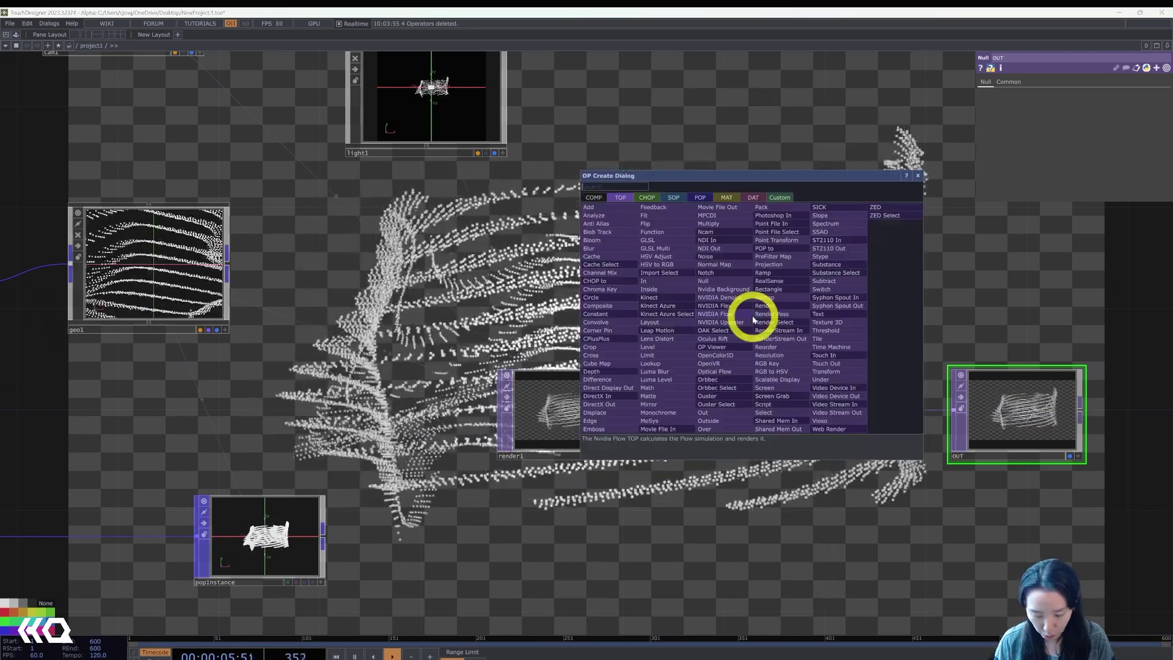
text(tran)
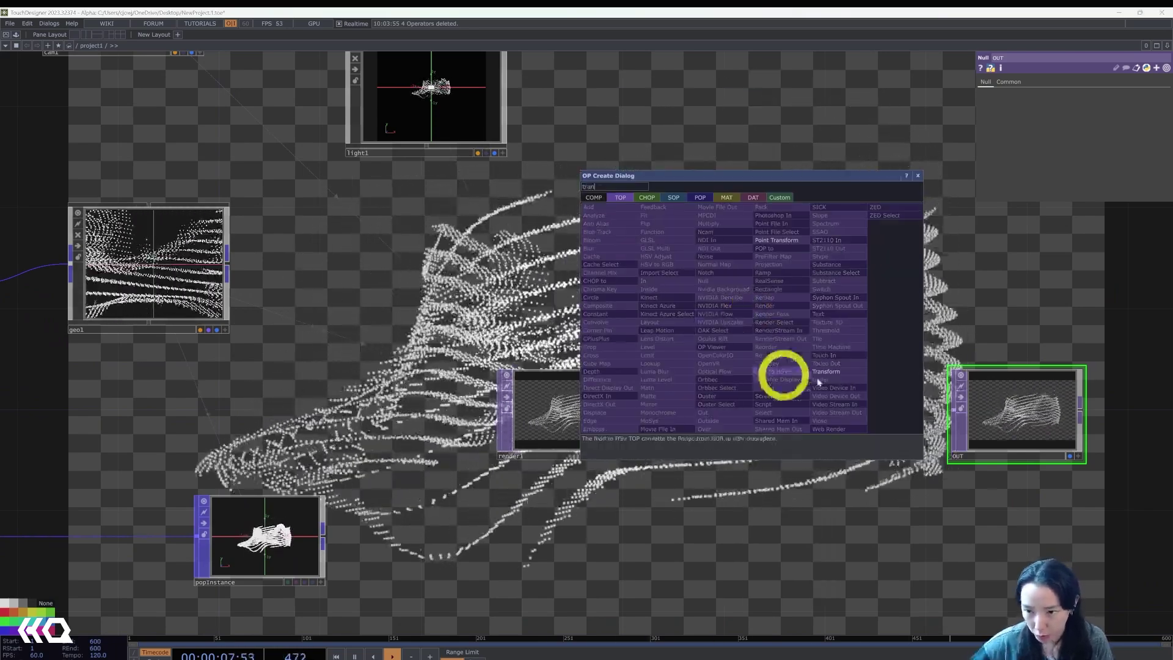
click(831, 370)
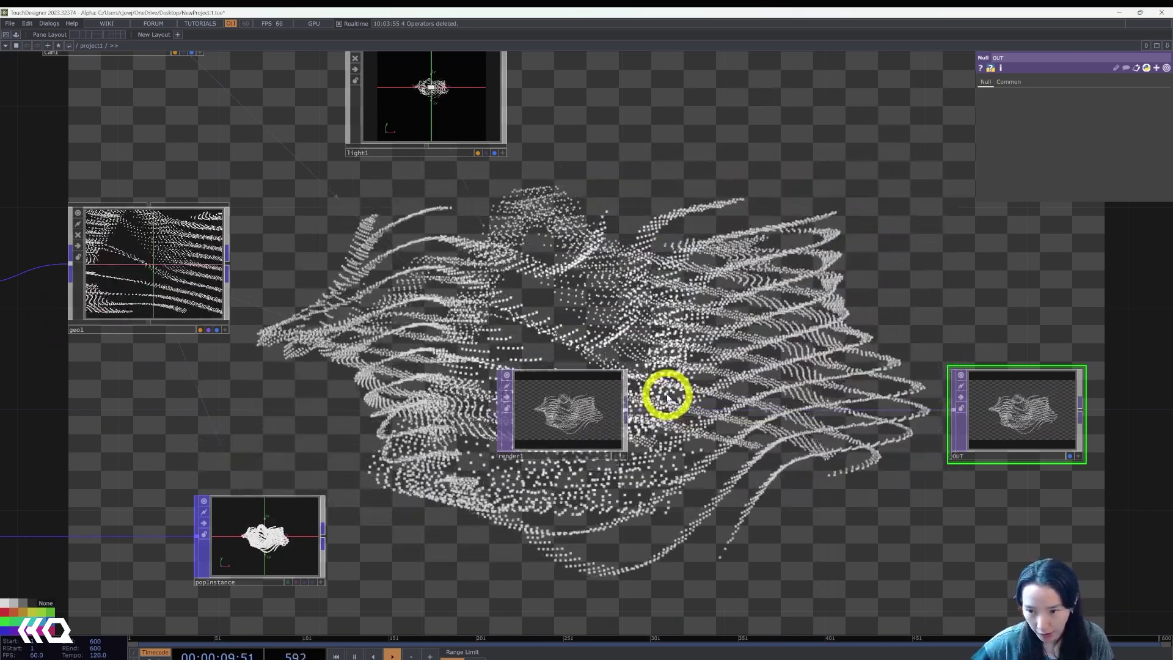
key(Tab)
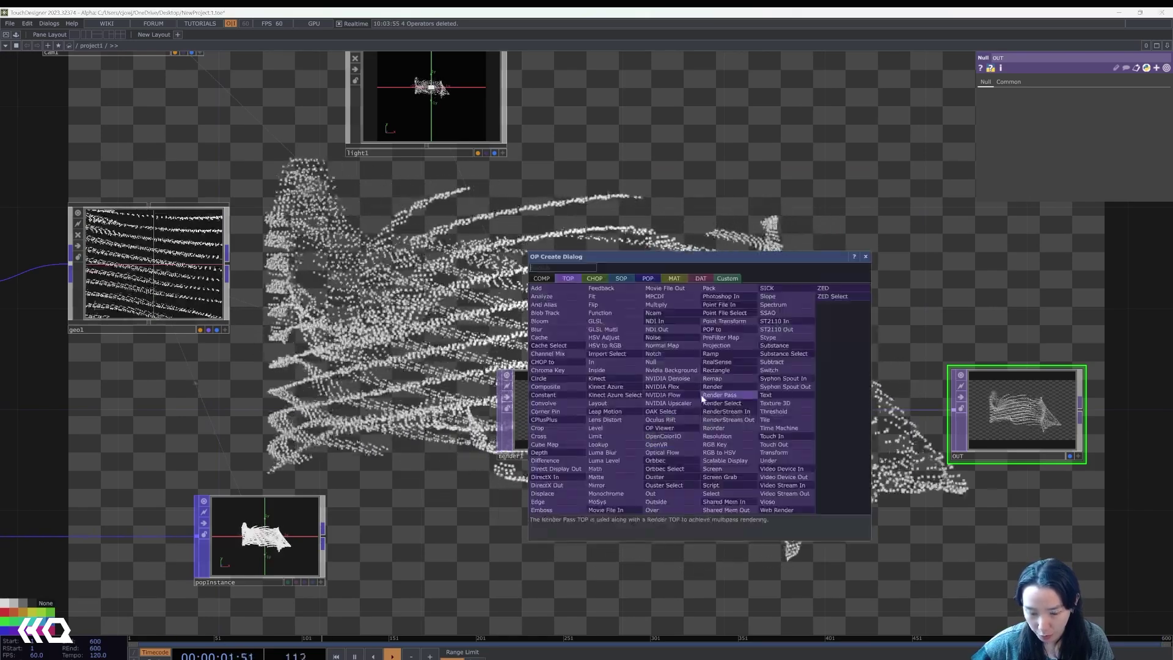
click(720, 395)
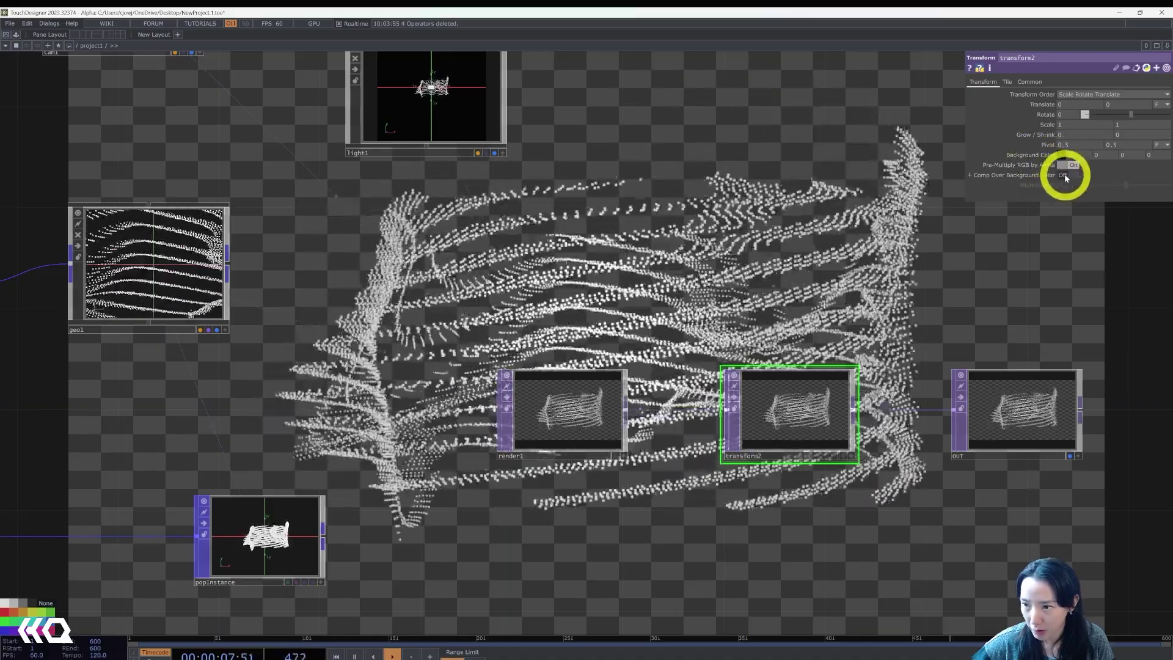
- Enable Comp Over Background Color on the Transform TOP and set its background color alpha to 1
click(1064, 175)
click(1153, 159)
text(1)
key(Return)
scroll(1038, 298, down, 3)
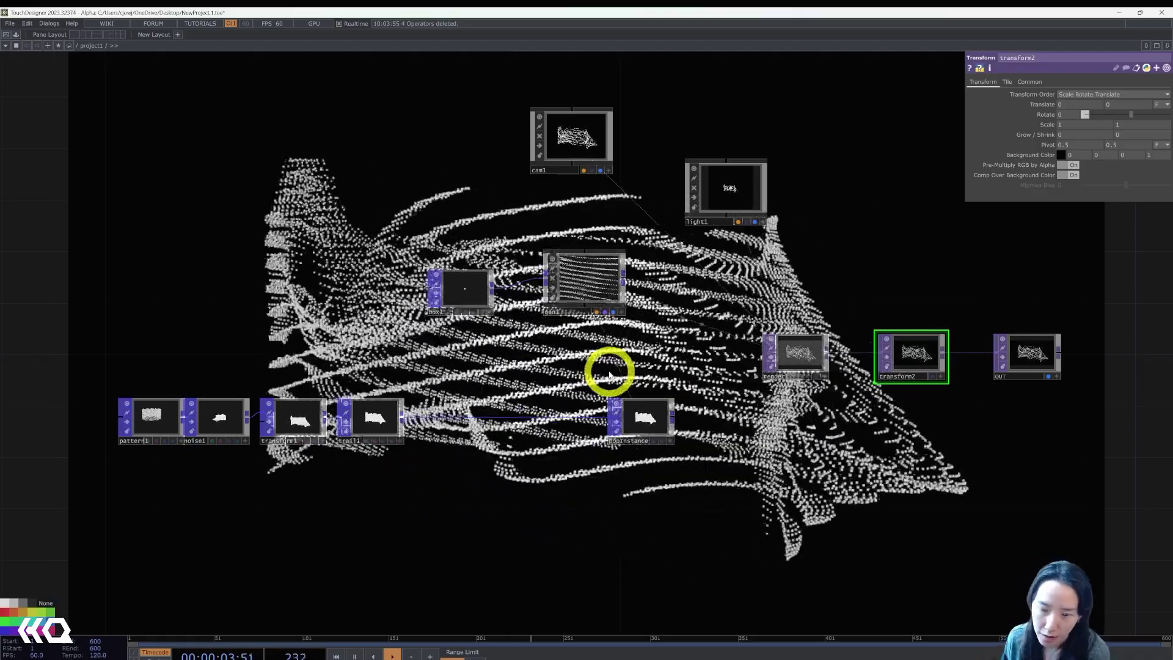
- Set the Exponent of the noise POP to 4
drag(238, 469, 416, 422)
click(396, 383)
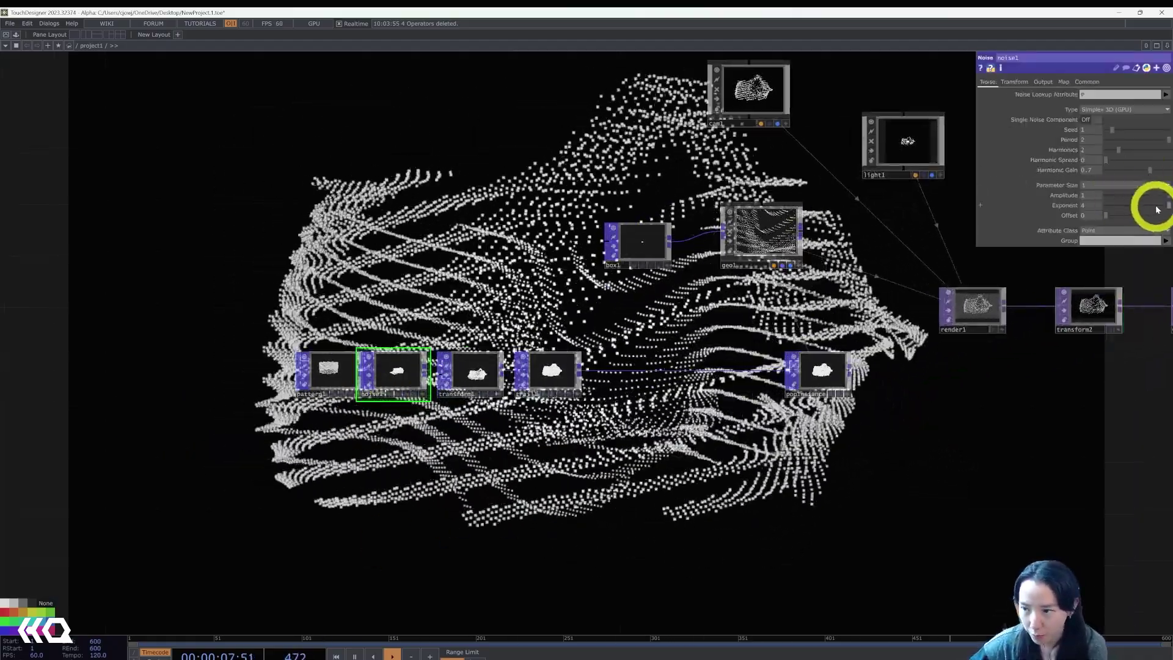
mouse_move(1159, 209)
mouse_down()
mouse_move(1047, 204)
mouse_move(1165, 209)
mouse_up()
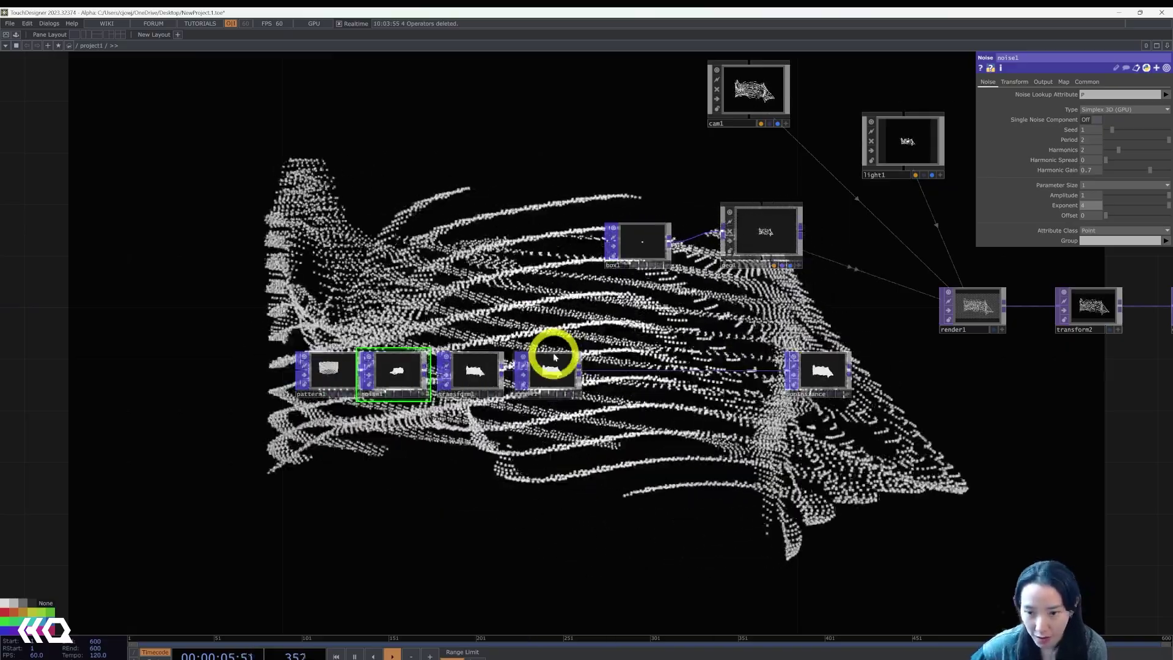
- Turn off the network background display of the OUT null
scroll(555, 357, up, 5)
drag(720, 487, 568, 401)
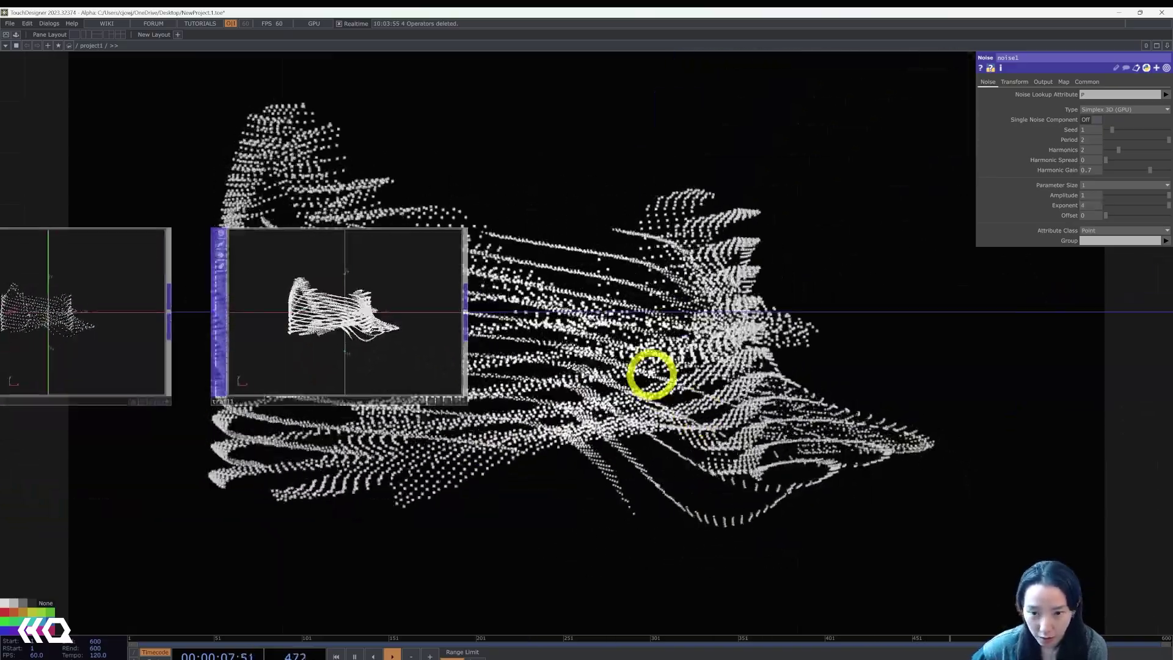
scroll(448, 487, down, 5)
drag(449, 487, 178, 390)
drag(1050, 262, 888, 283)
click(931, 287)
drag(776, 400, 1019, 359)
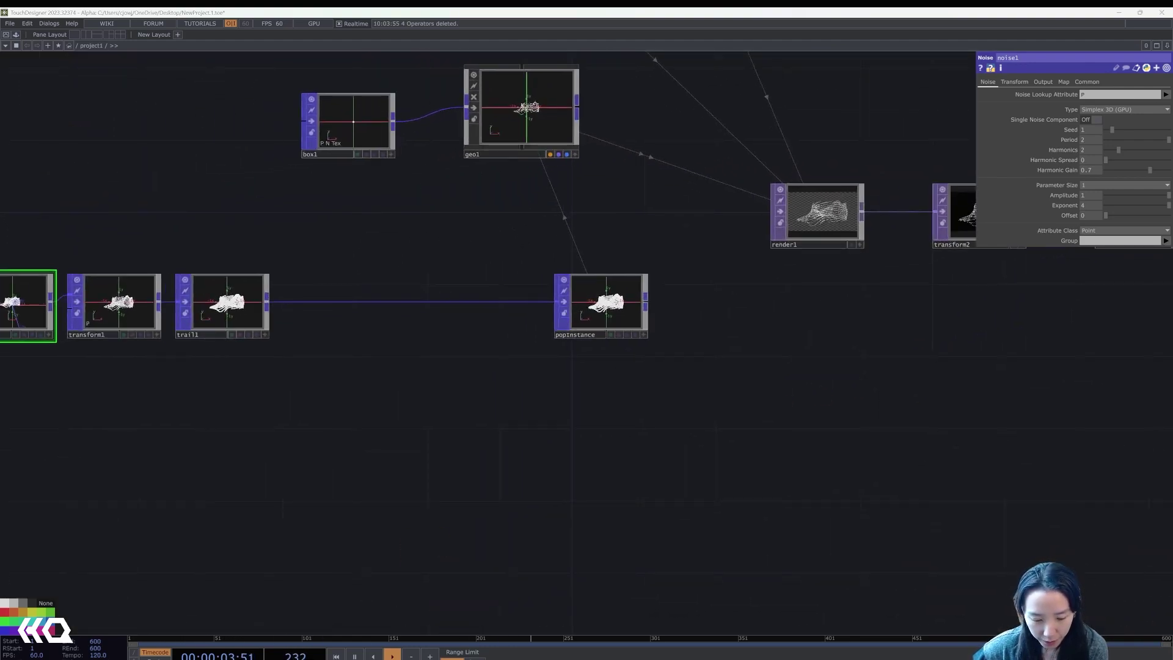
- Insert a Lookup Texture POP between the Trail POP and popInstance
drag(474, 493, 759, 476)
scroll(684, 449, up, 3)
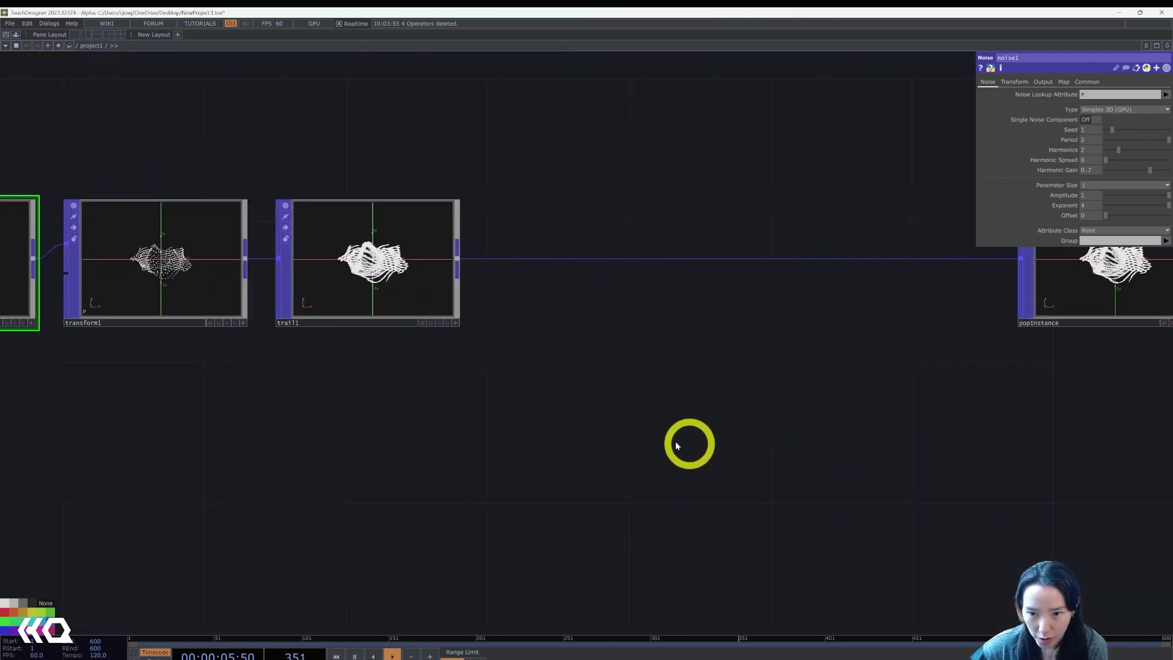
drag(513, 375, 538, 469)
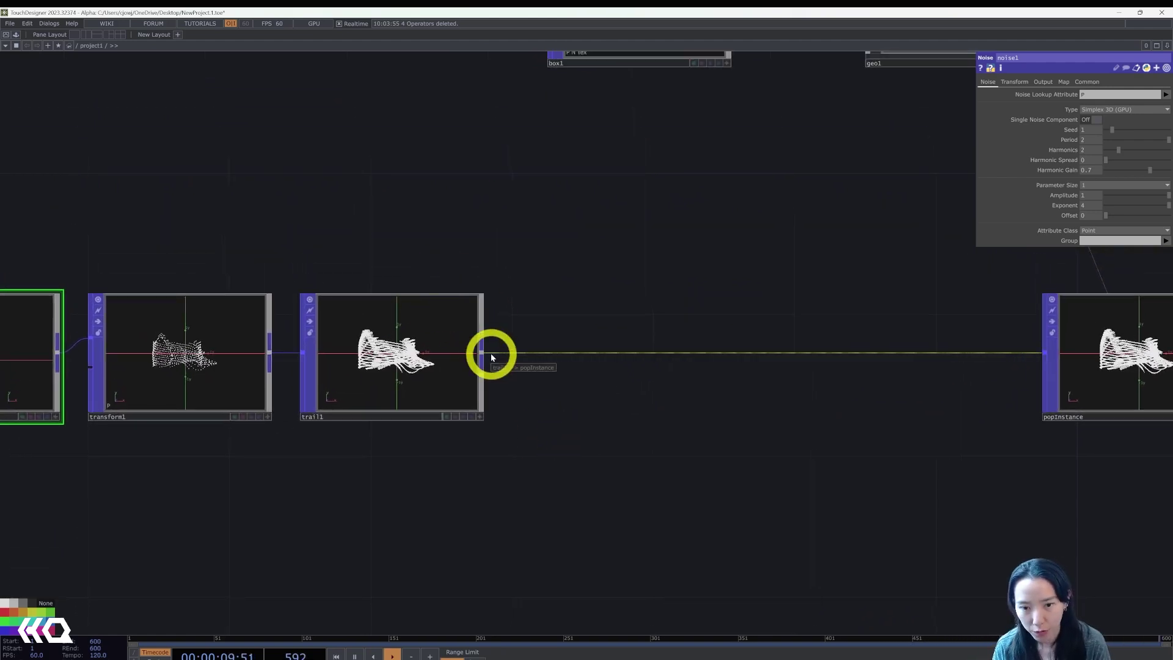
drag(683, 427, 854, 357)
right_click(654, 285)
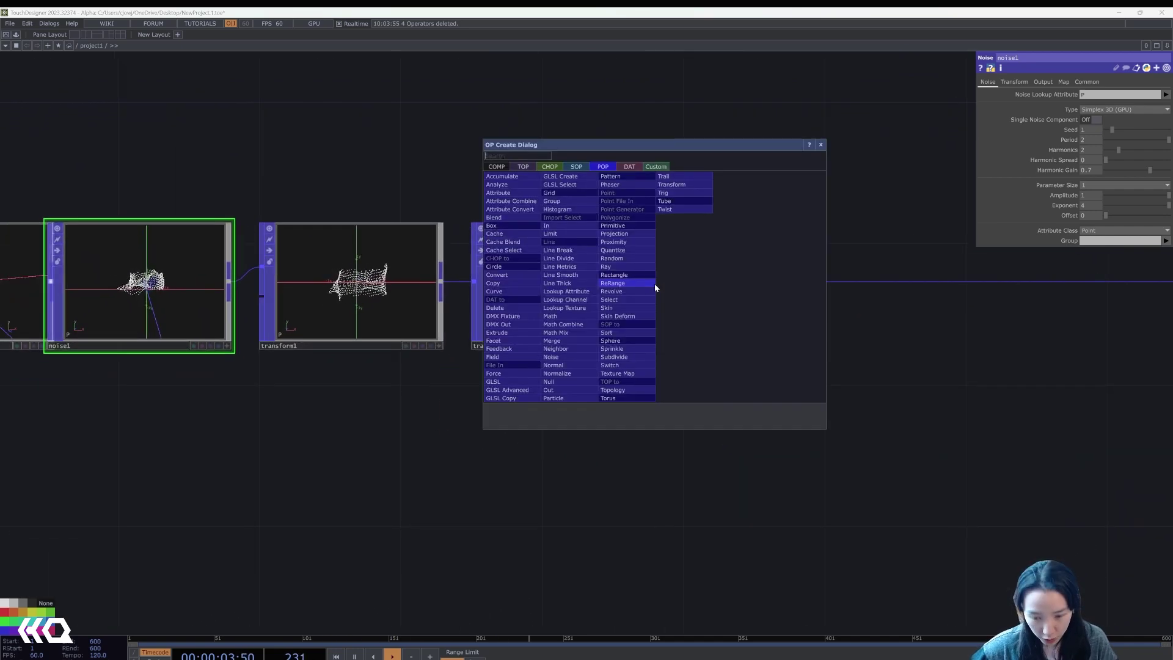
text(tex)
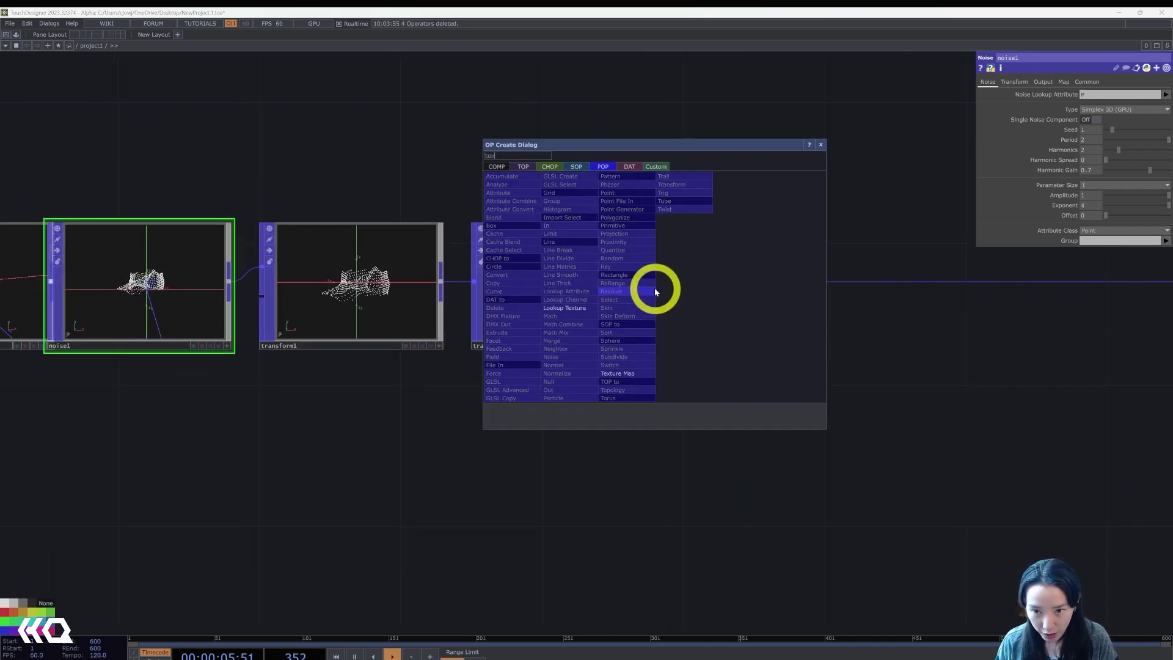
click(565, 310)
click(796, 283)
- Examine the pattern, noise and transform POP previews that precede the trail in the chain
drag(881, 463, 965, 478)
drag(332, 305, 552, 336)
scroll(565, 360, up, 4)
scroll(580, 342, up, 1)
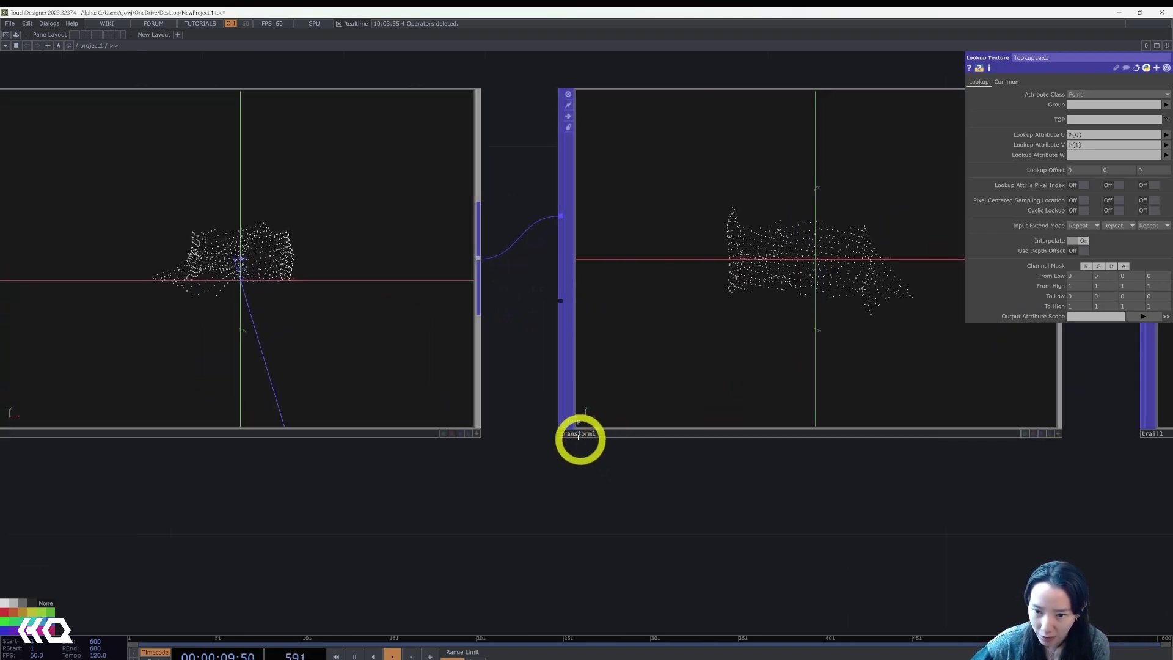
scroll(581, 421, up, 3)
drag(540, 510, 929, 424)
scroll(929, 424, down, 3)
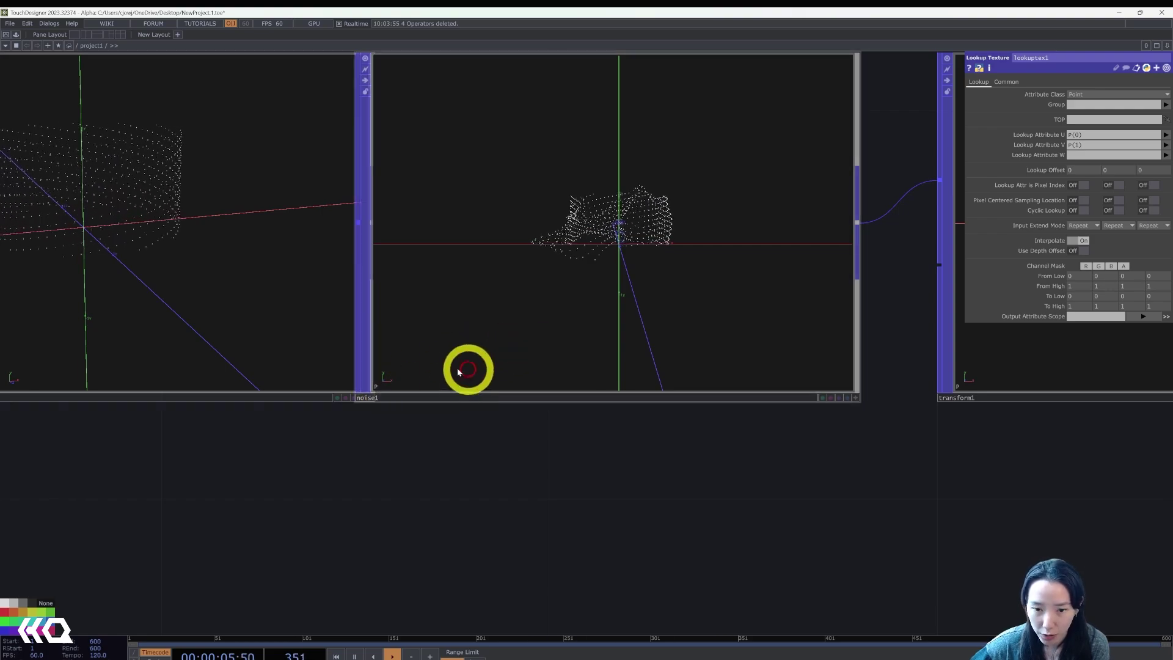
scroll(568, 450, down, 3)
- Set the Lookup Texture's output attribute scope to Scale and its lookup attributes U and V to Tex(0) and Tex(1)
drag(757, 518, 378, 475)
drag(794, 514, 432, 501)
scroll(707, 419, down, 3)
drag(723, 424, 441, 407)
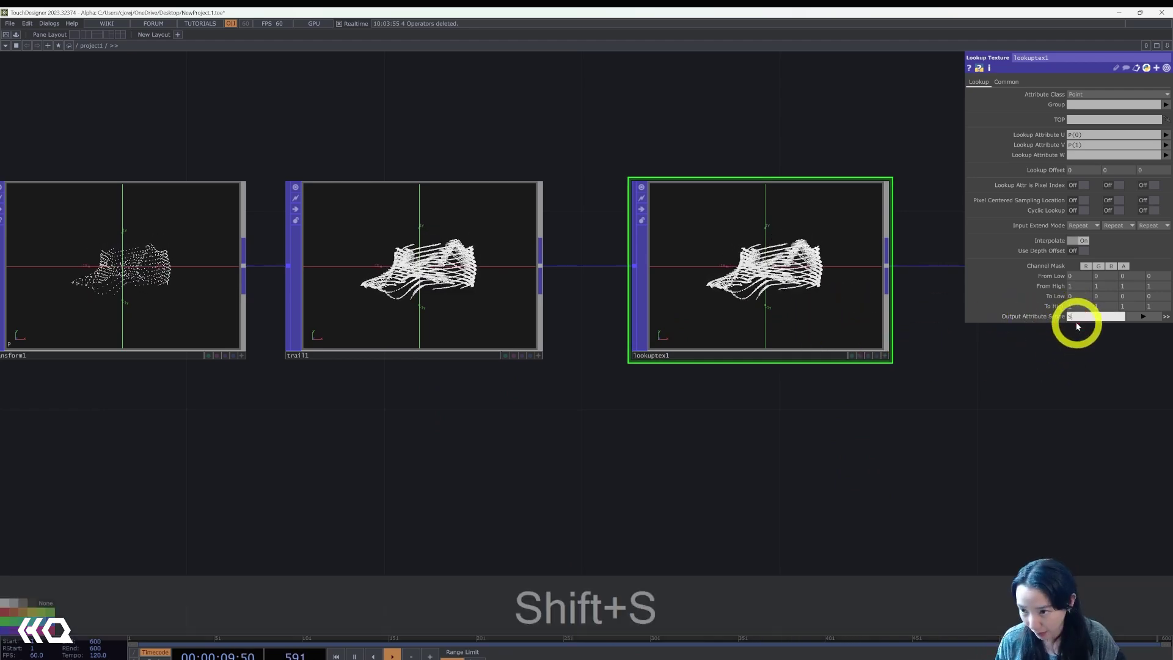
text(cale)
key(Return)
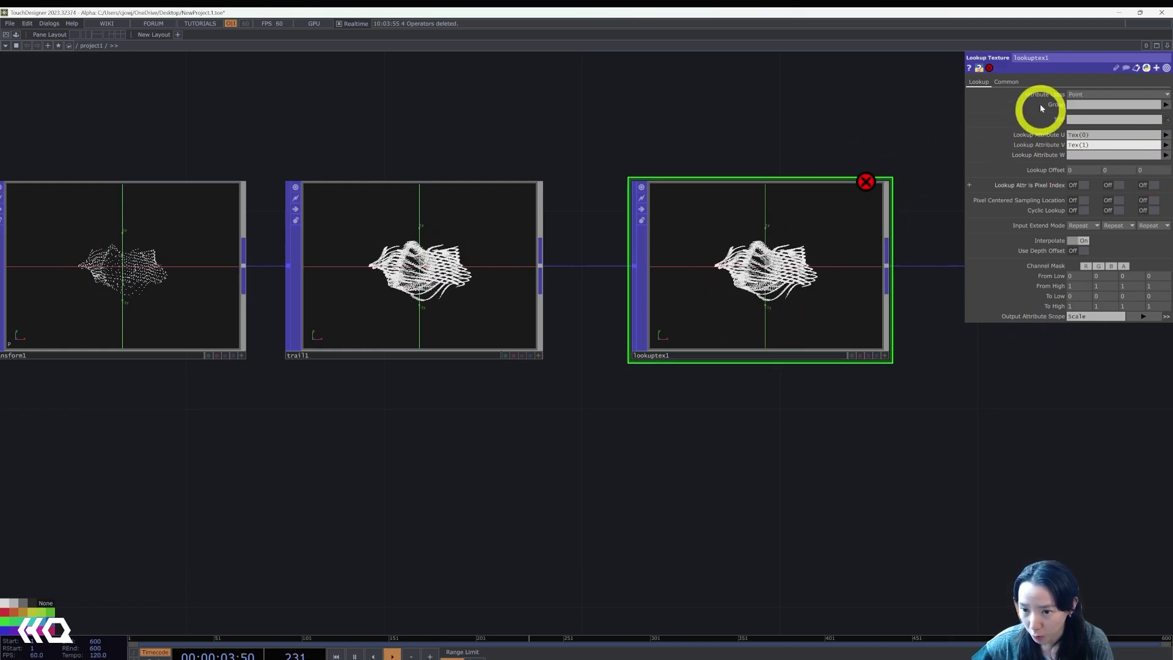
- Add a Noise TOP below the Lookup Texture POP
scroll(872, 374, down, 3)
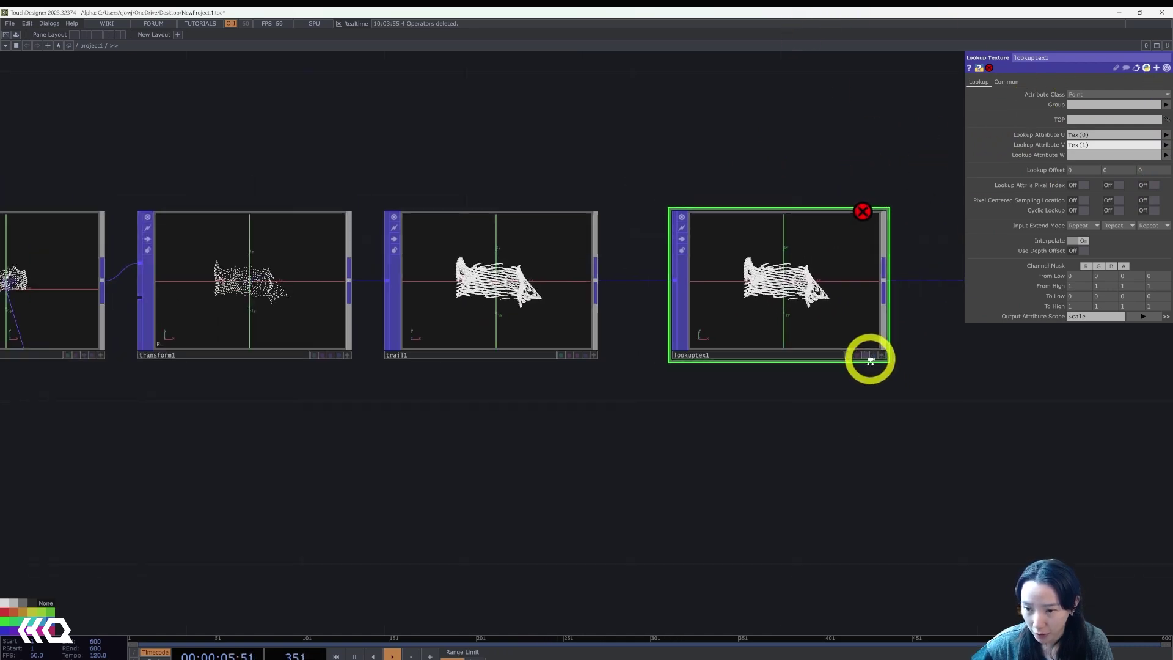
key(Tab)
text(noise)
click(712, 294)
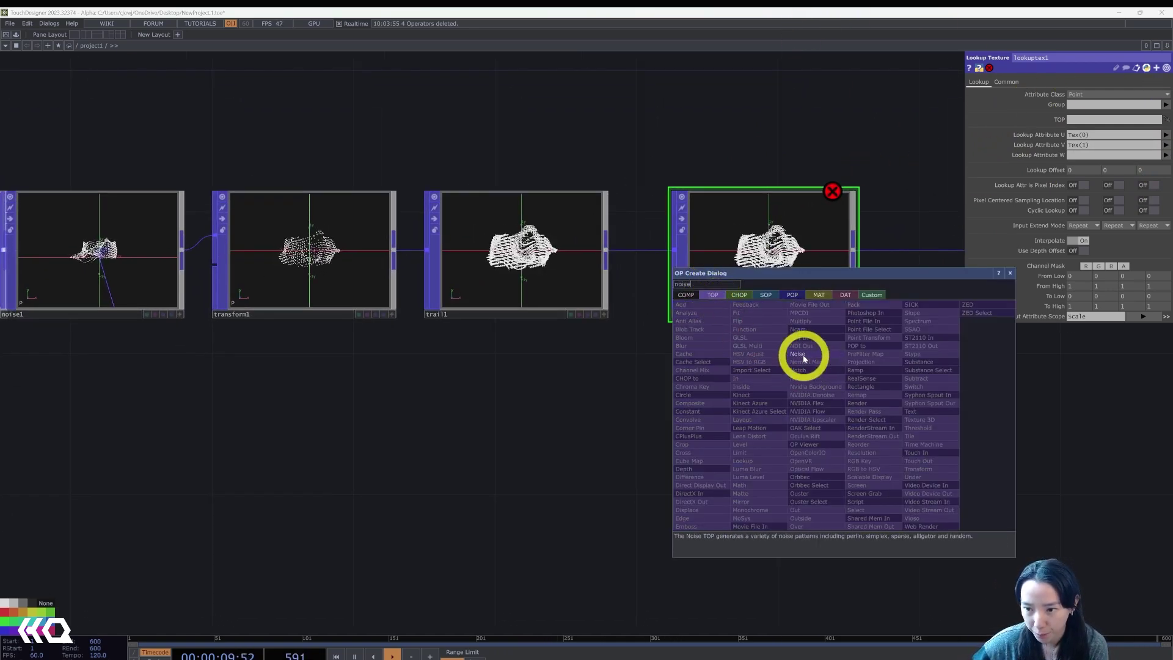
click(804, 359)
click(760, 426)
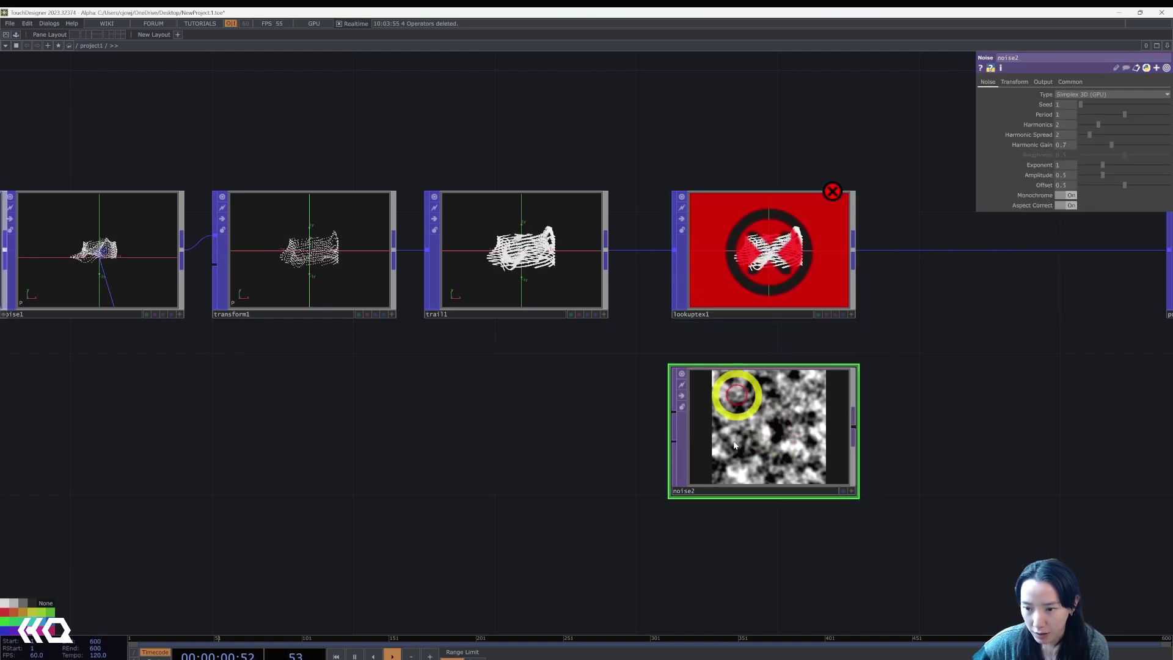
- Set the Noise TOP's resolution to 64 by 64
click(1069, 82)
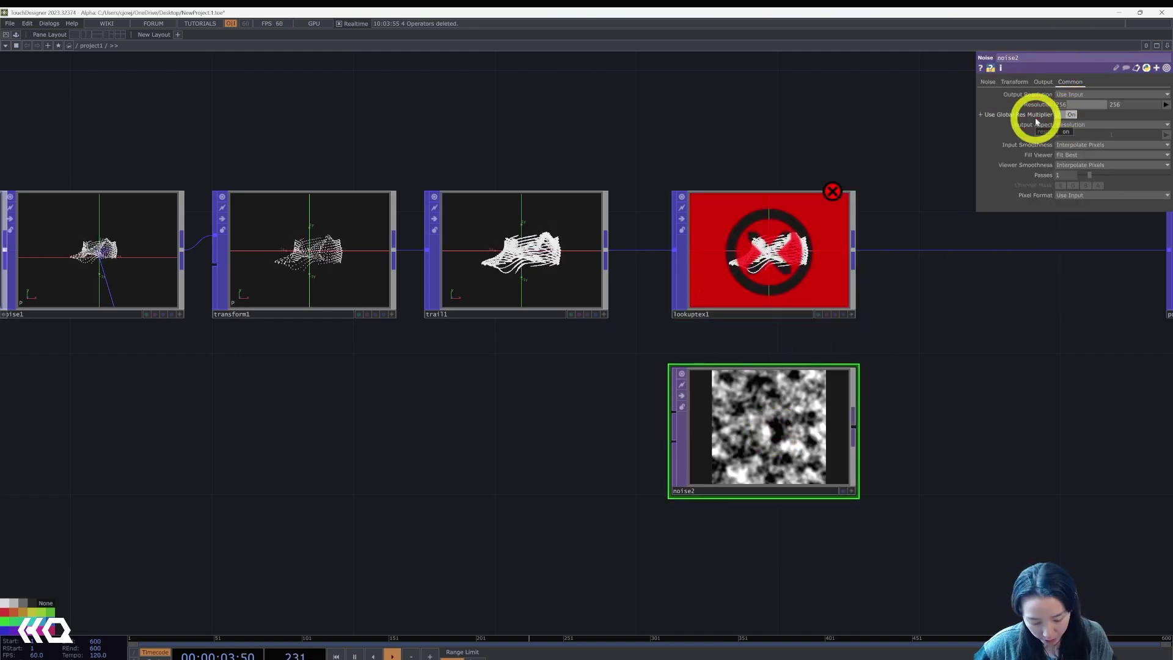
click(1134, 108)
text(64)
key(Return)
drag(870, 451, 854, 283)
scroll(862, 275, up, 2)
drag(990, 381, 891, 500)
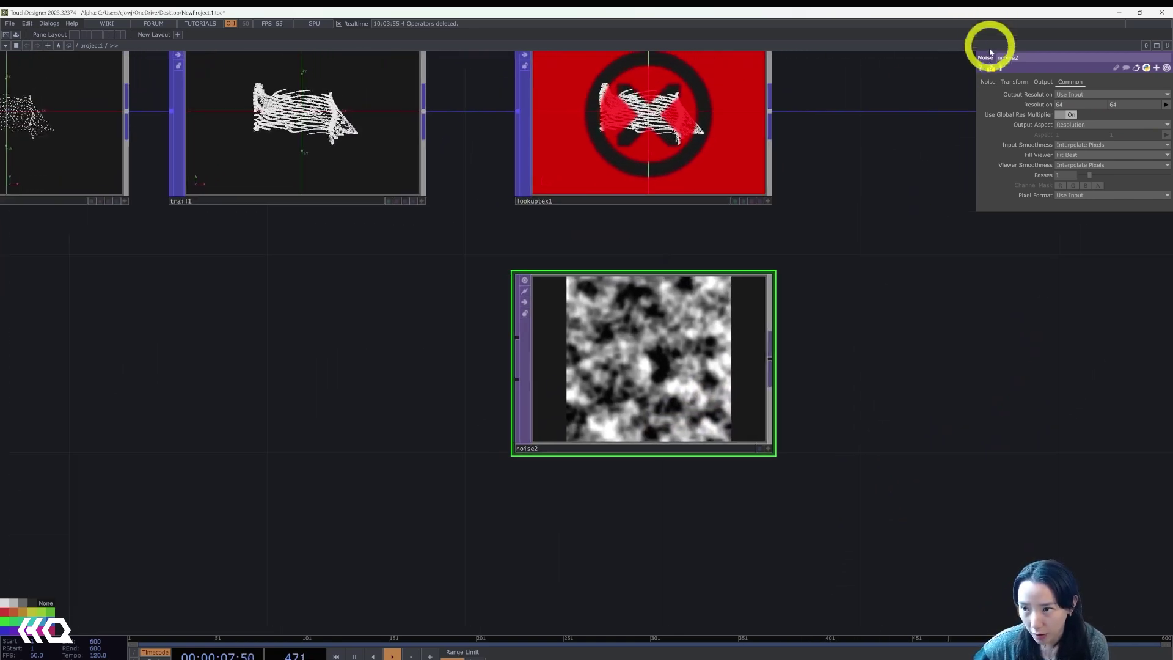
- Set the Noise TOP's type to Simplex 4D (GPU) and raise its amplitude to about 1.52
click(988, 83)
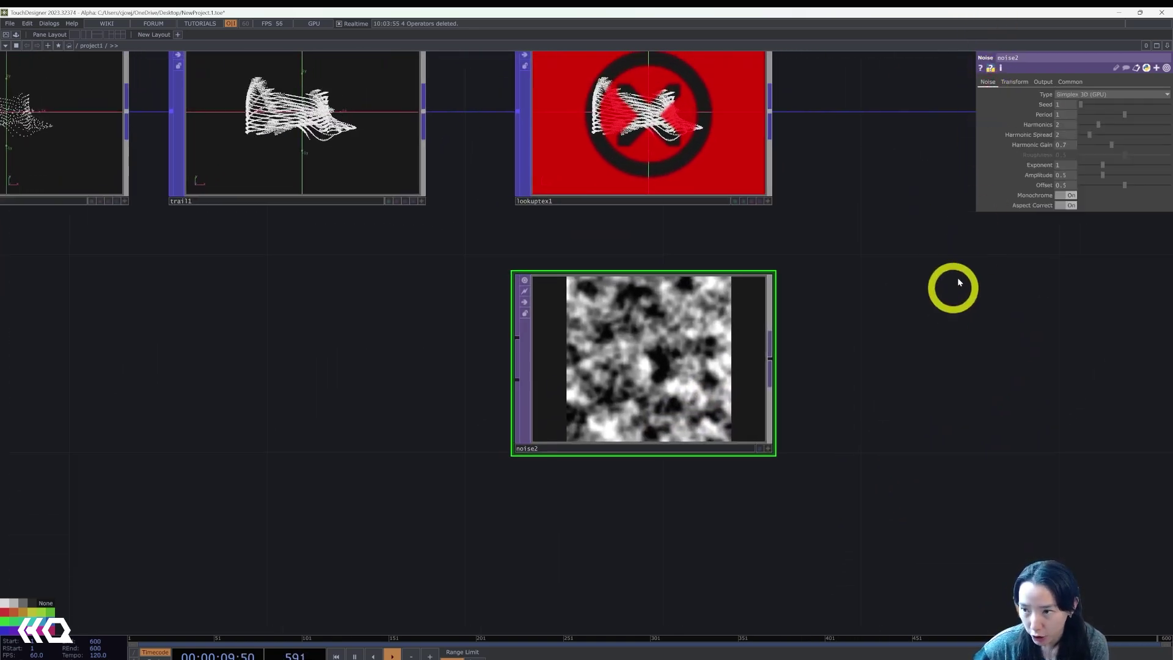
click(1086, 96)
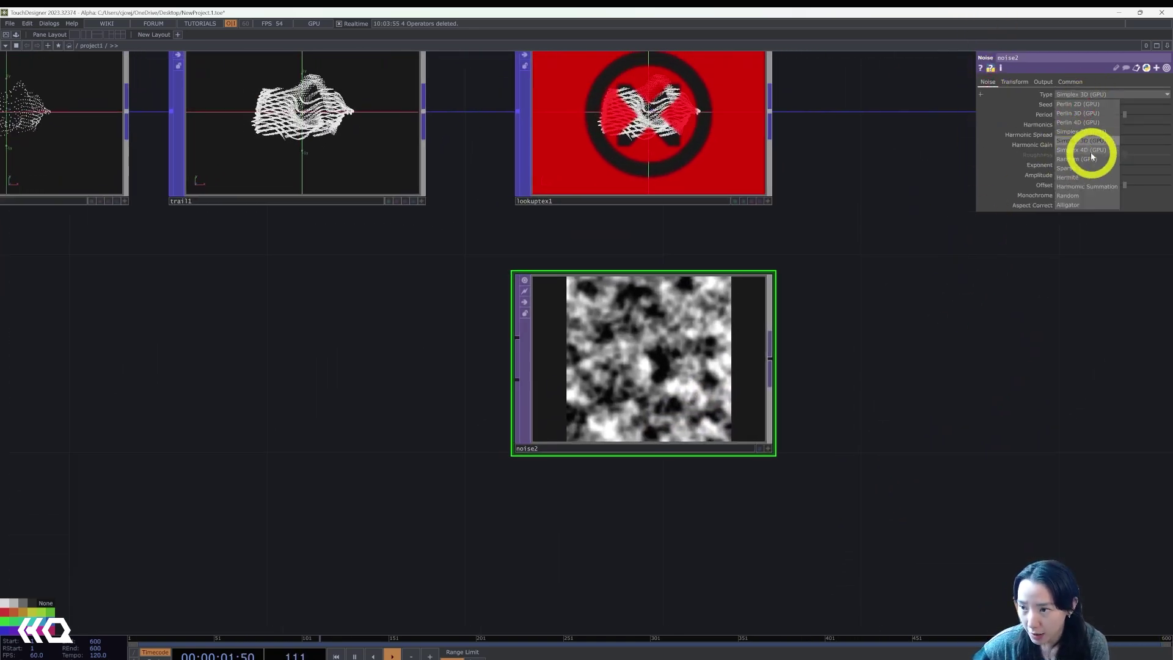
click(1082, 149)
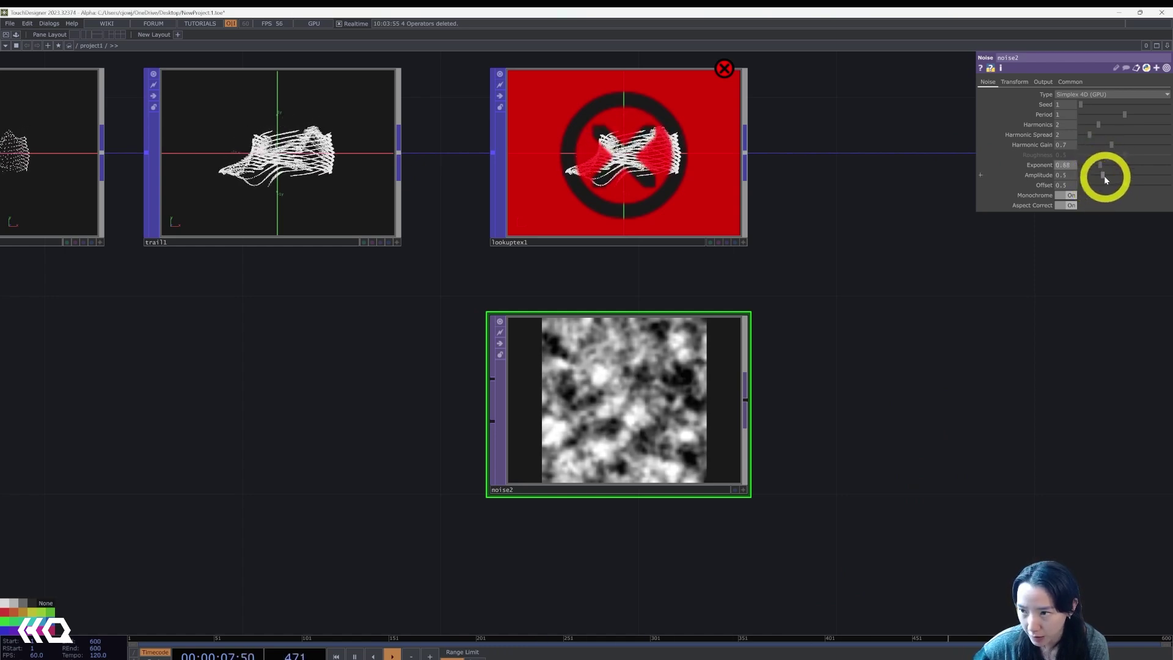
drag(1105, 175, 1166, 175)
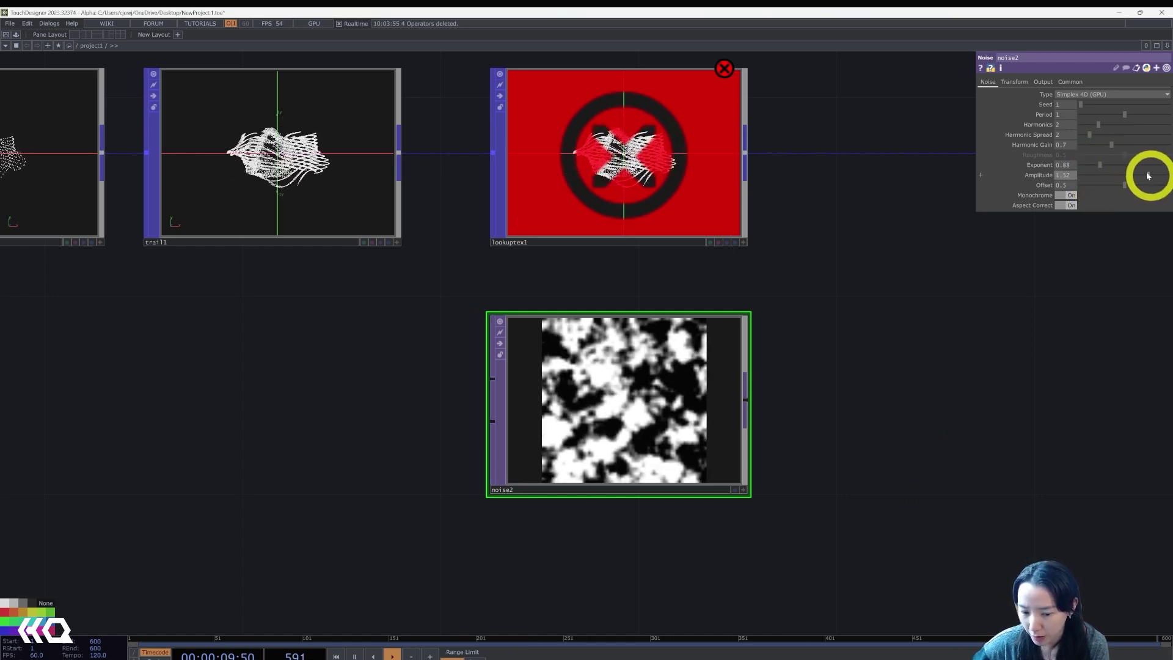
- Animate the Noise TOP by setting its Translate 4D to the expression absTime.frame*.01
click(1014, 82)
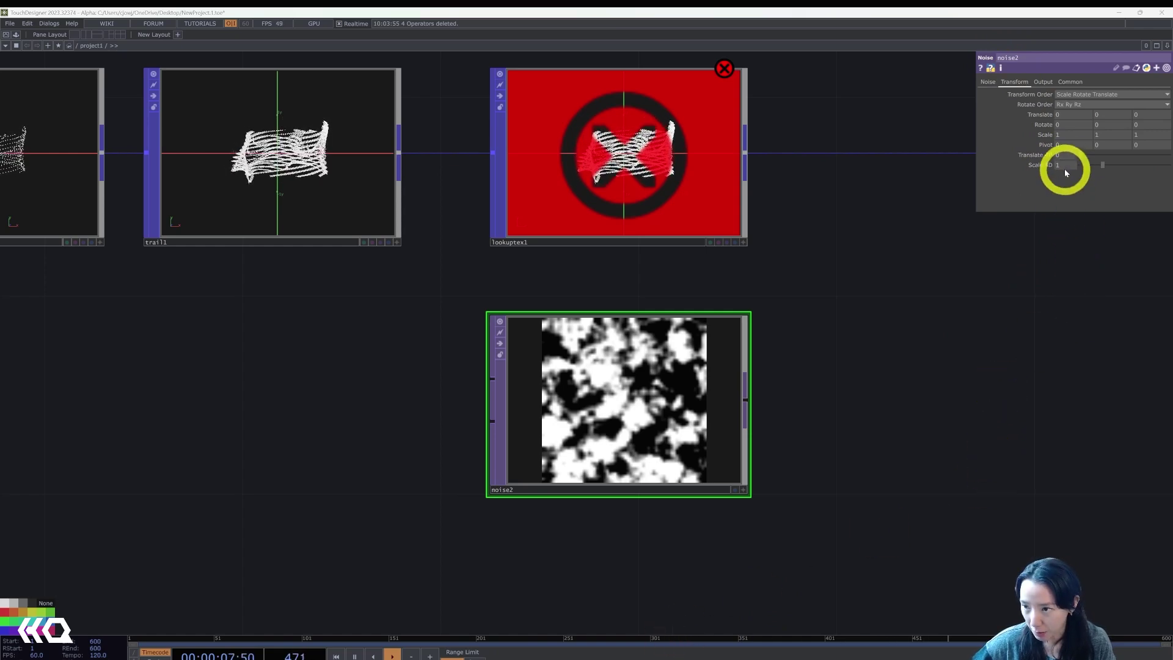
text(T)
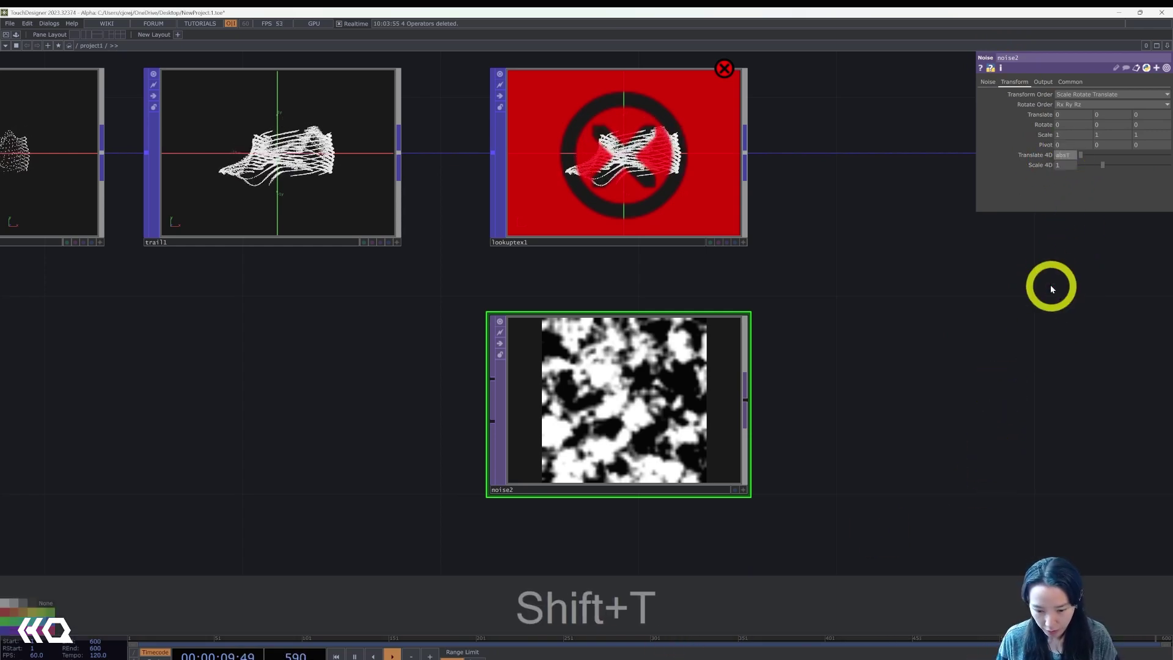
text(ime.frame*.01)
key(Return)
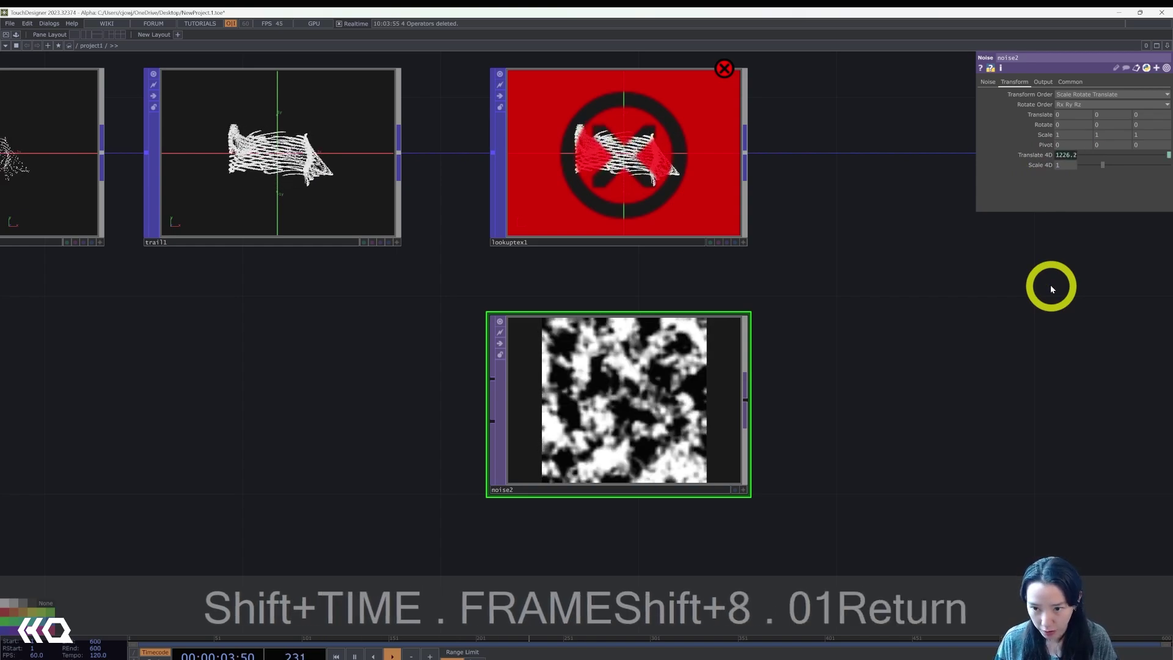
- Assign the Noise TOP noise2 as the source texture of the Lookup Texture POP and inspect its point preview
drag(654, 419, 610, 174)
scroll(576, 282, up, 5)
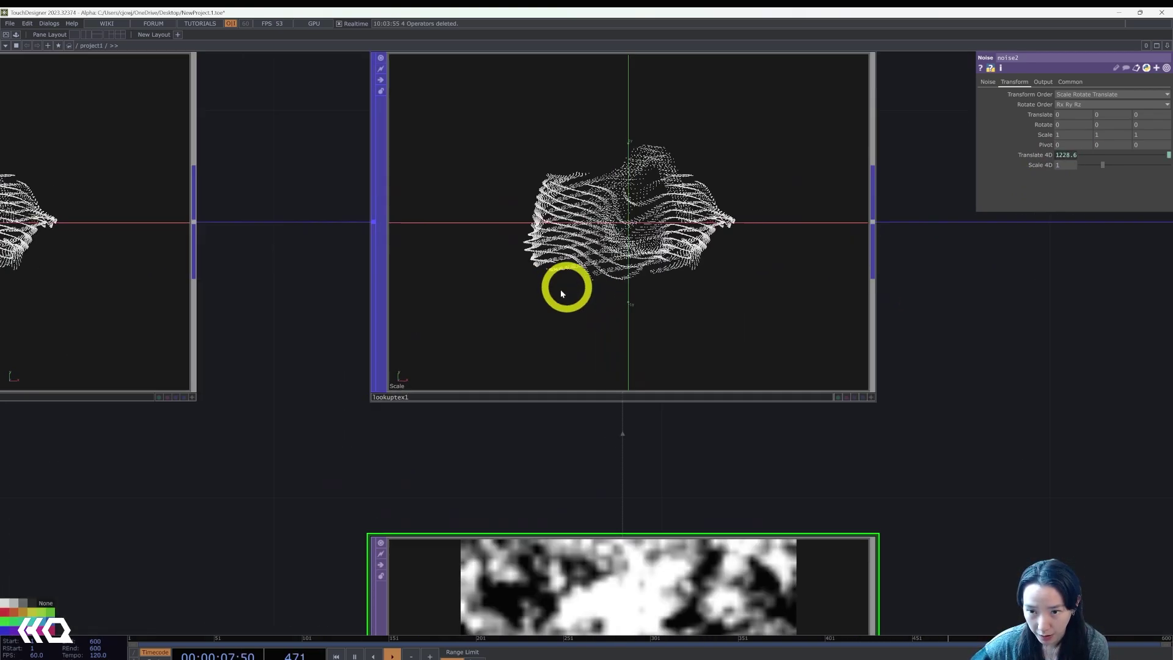
scroll(385, 398, up, 5)
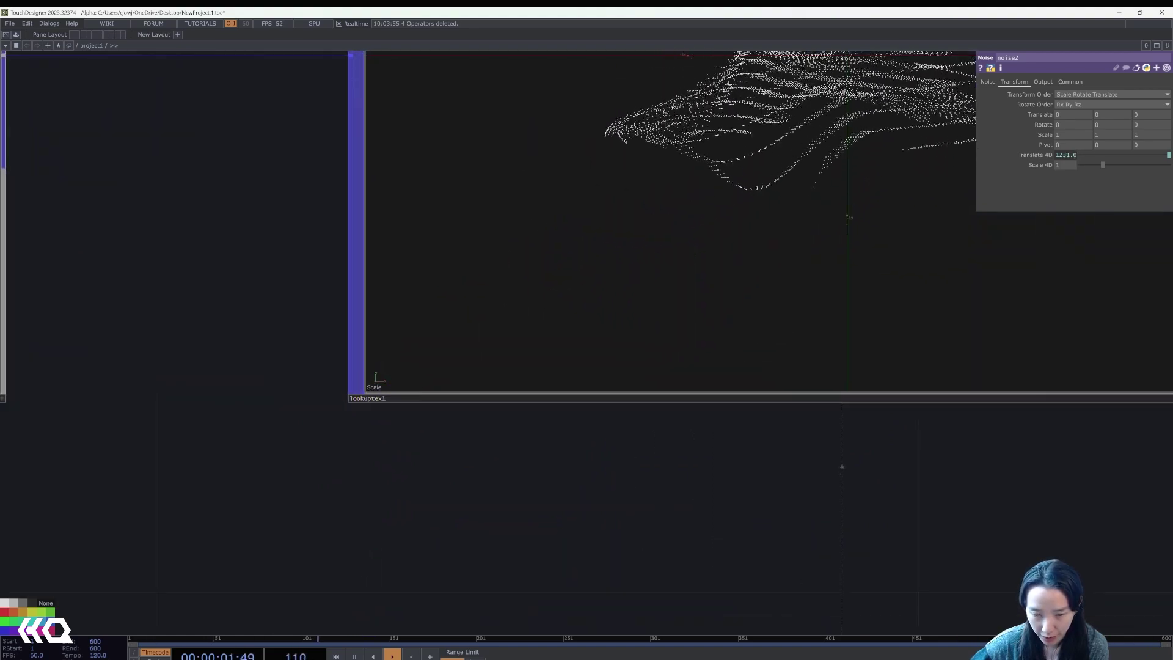
scroll(853, 553, down, 8)
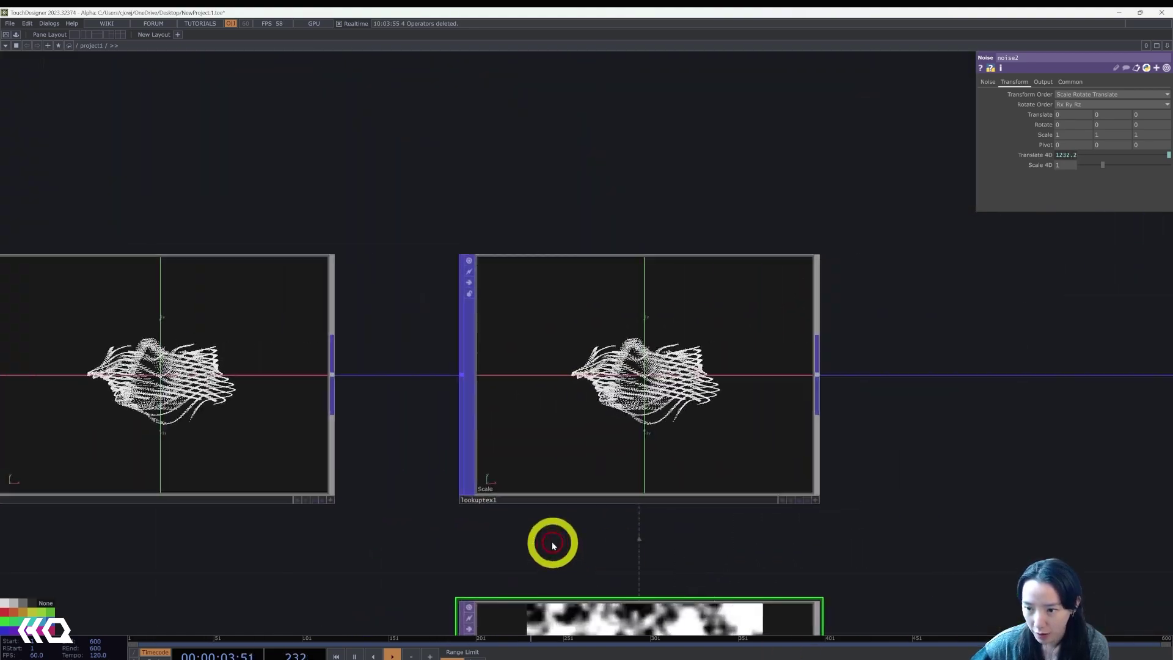
drag(552, 546, 451, 545)
right_click(686, 374)
text(rea)
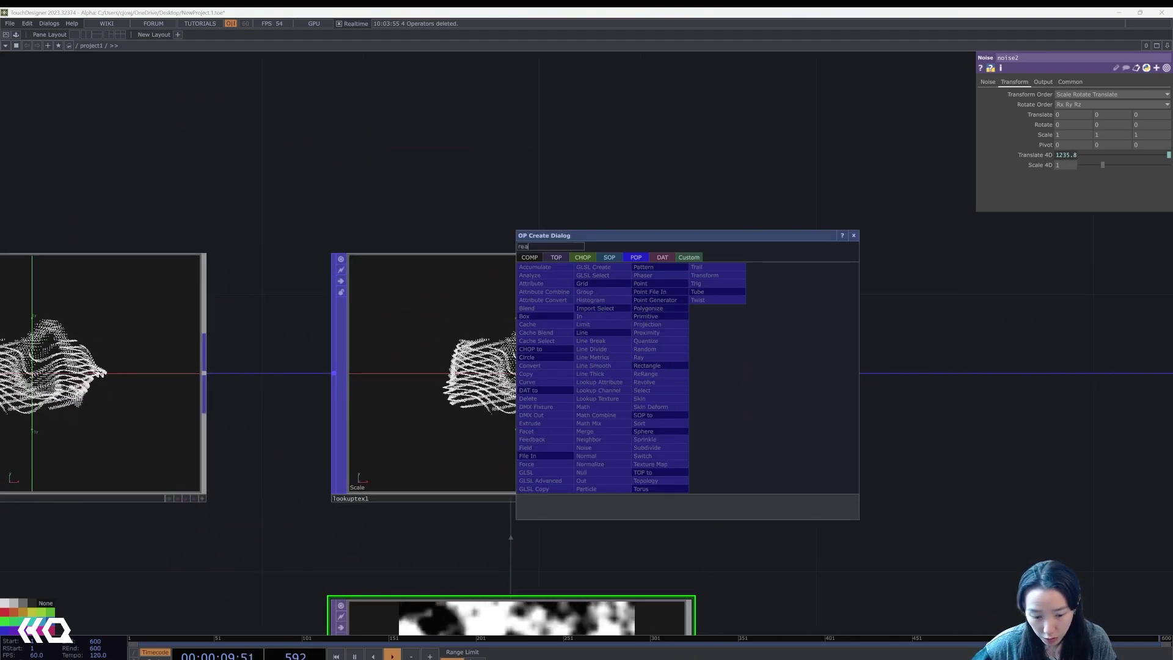
key(Escape)
click(812, 510)
- Insert a ReRange POP between lookuptex1 and popInstance, spaced clear of the Lookup Texture POP
click(689, 373)
text(re)
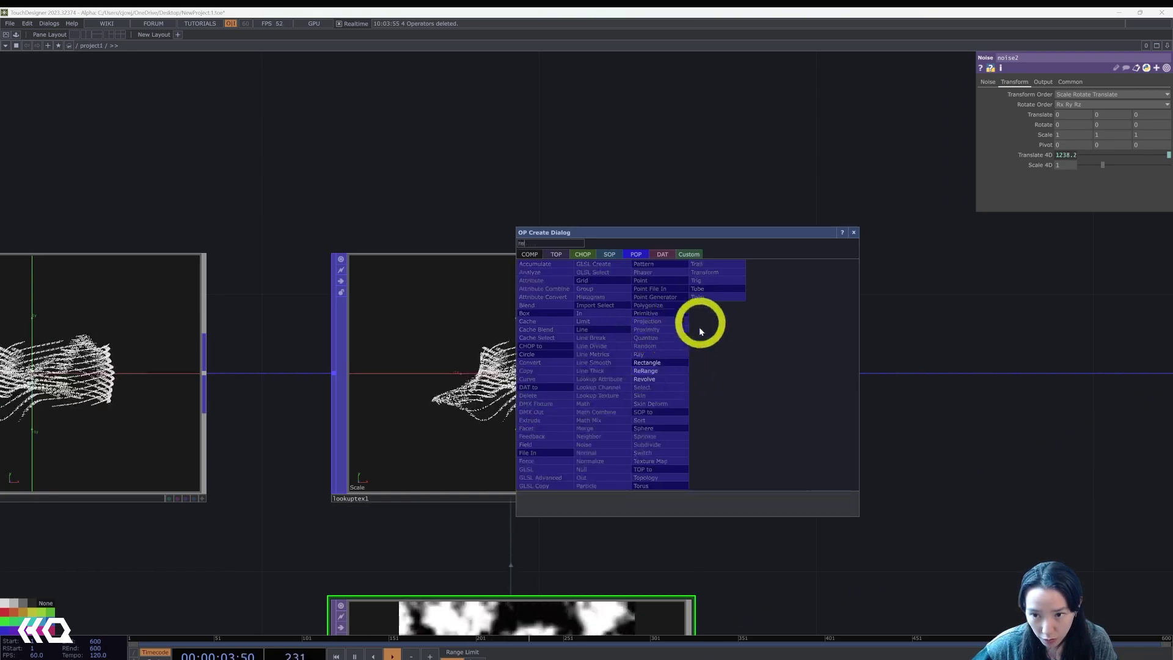
click(668, 371)
click(845, 373)
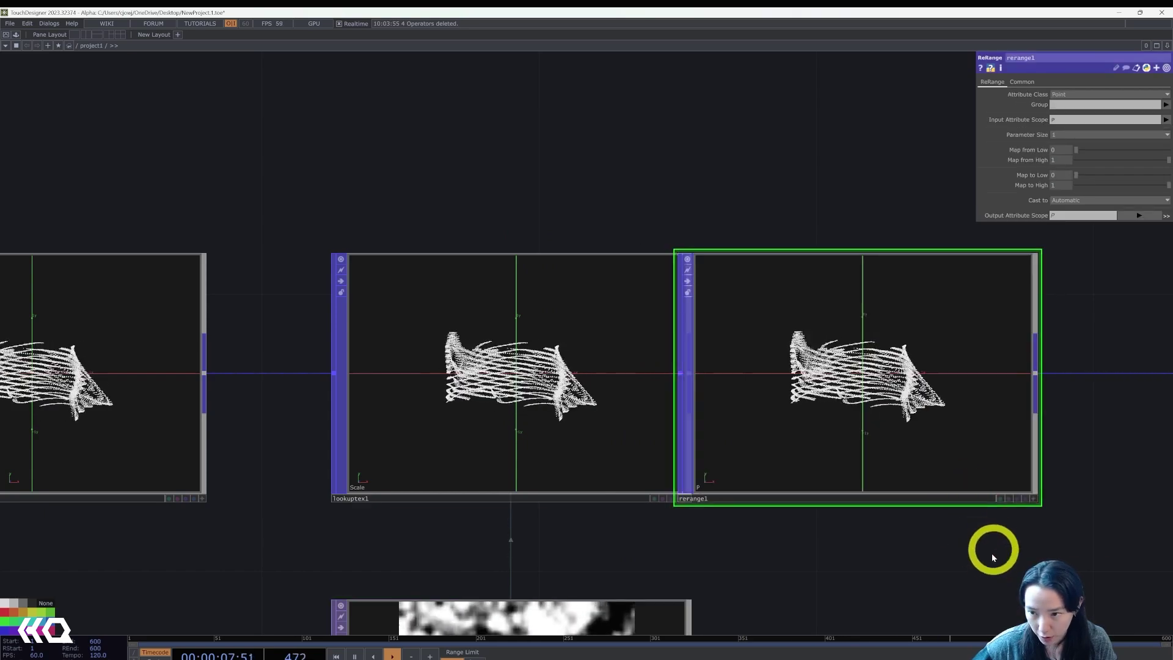
drag(991, 556, 759, 542)
drag(629, 332, 700, 332)
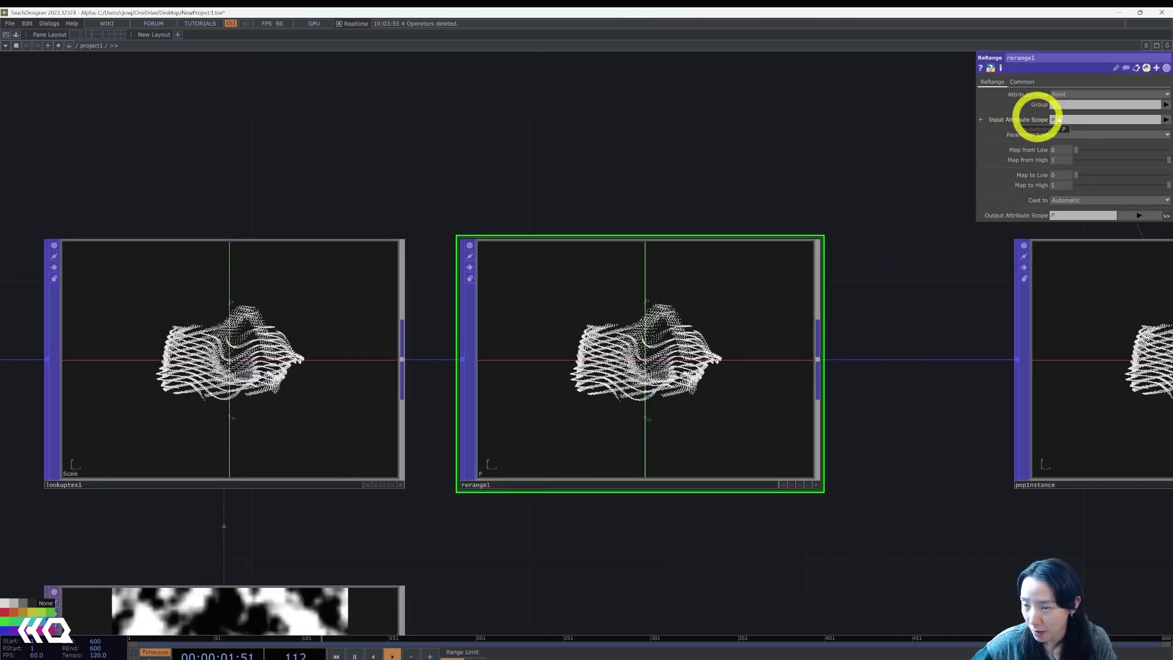
- Set the ReRange POP's Input Attribute Scope to Scale and its Map to High value to 4
click(1166, 119)
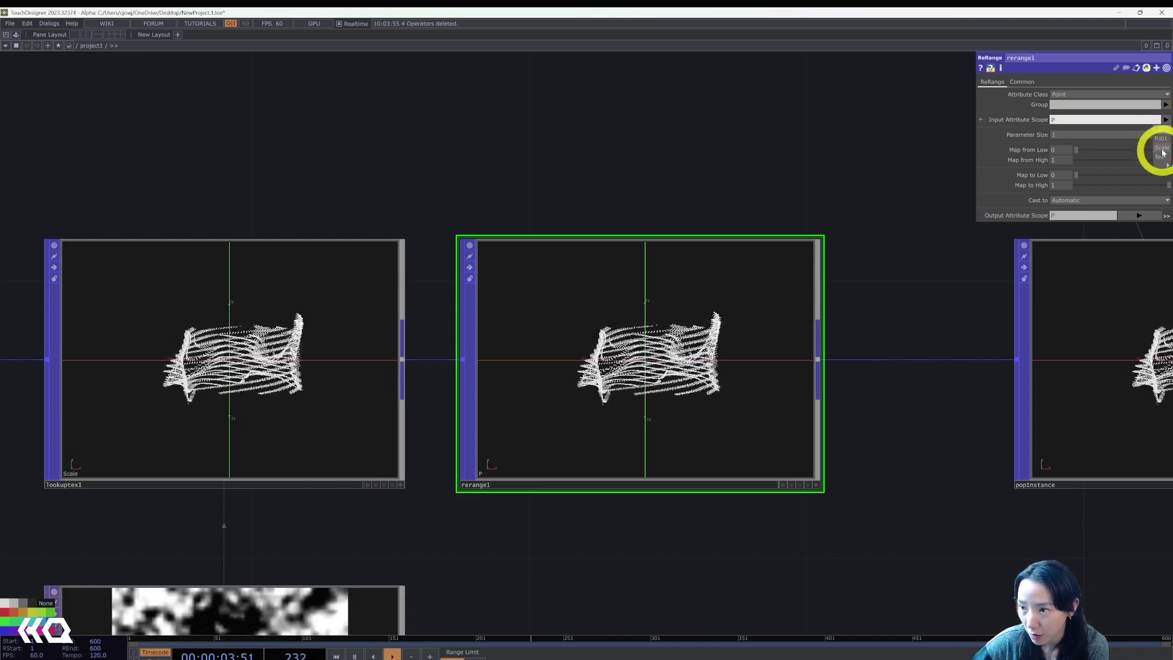
click(1163, 150)
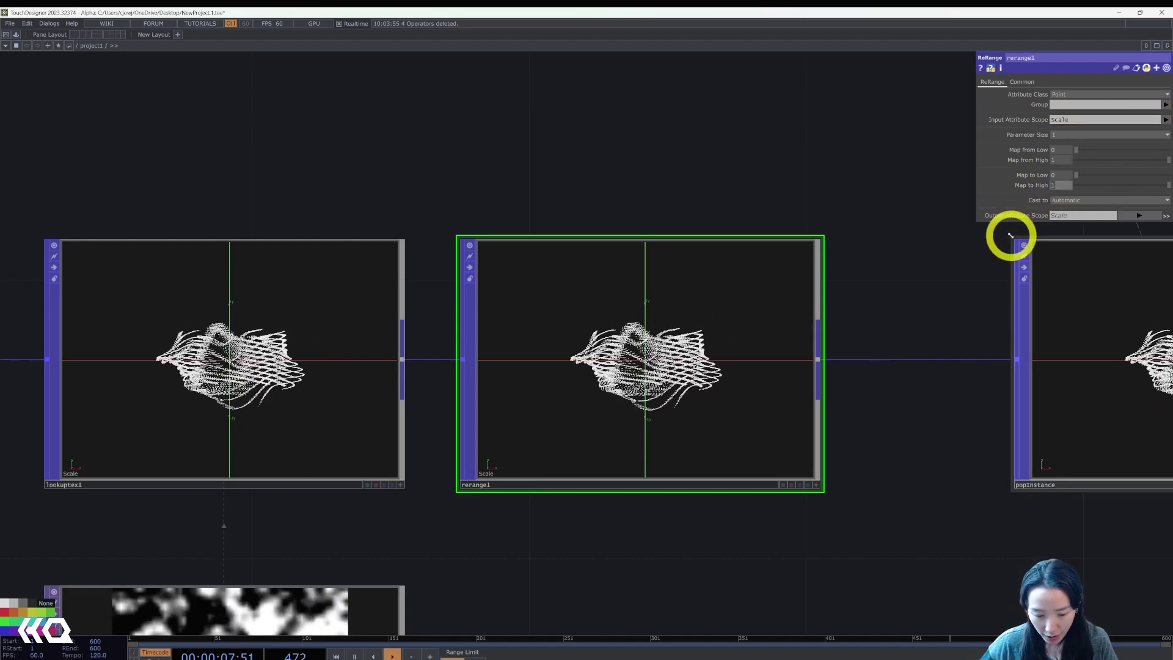
text(34)
- Select the geo1 component and display the OUT operator's image as the network background
scroll(863, 309, down, 3)
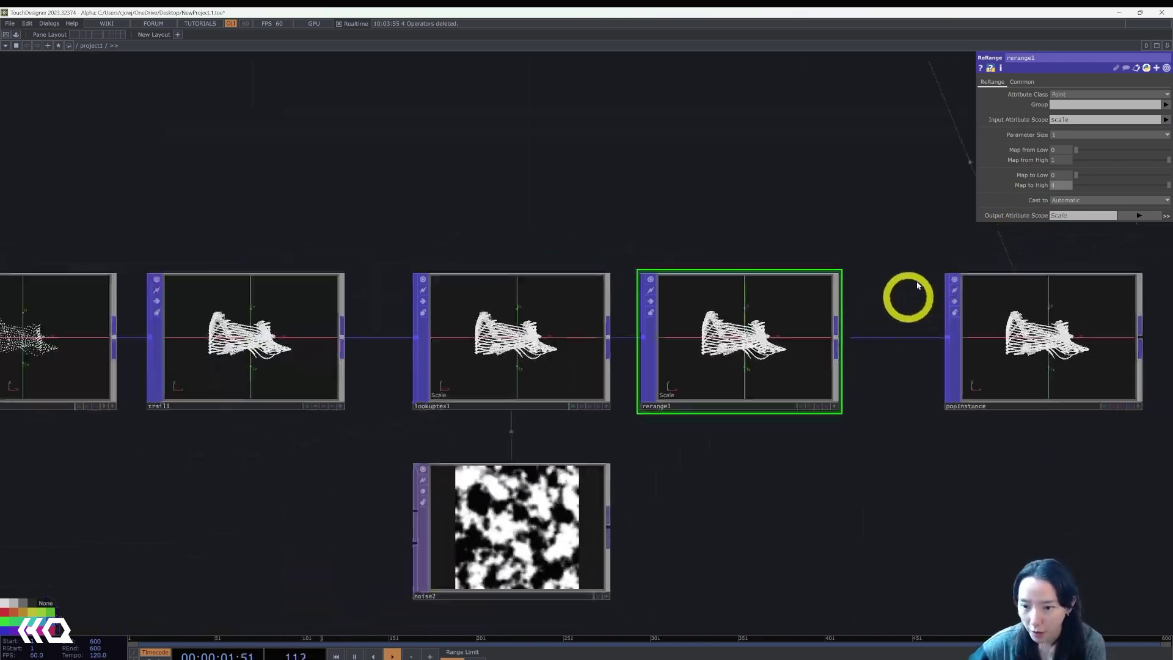
drag(772, 255, 435, 277)
scroll(579, 379, down, 3)
drag(550, 232, 584, 348)
click(554, 235)
scroll(554, 236, up, 3)
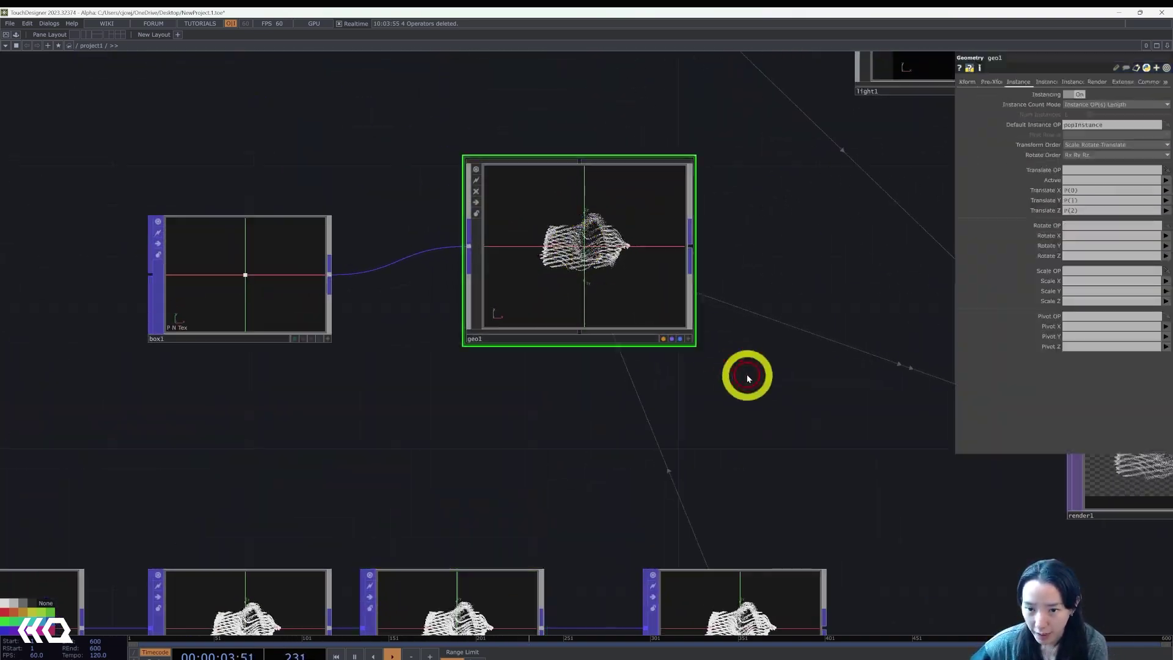
drag(513, 402, 80, 294)
scroll(650, 513, down, 3)
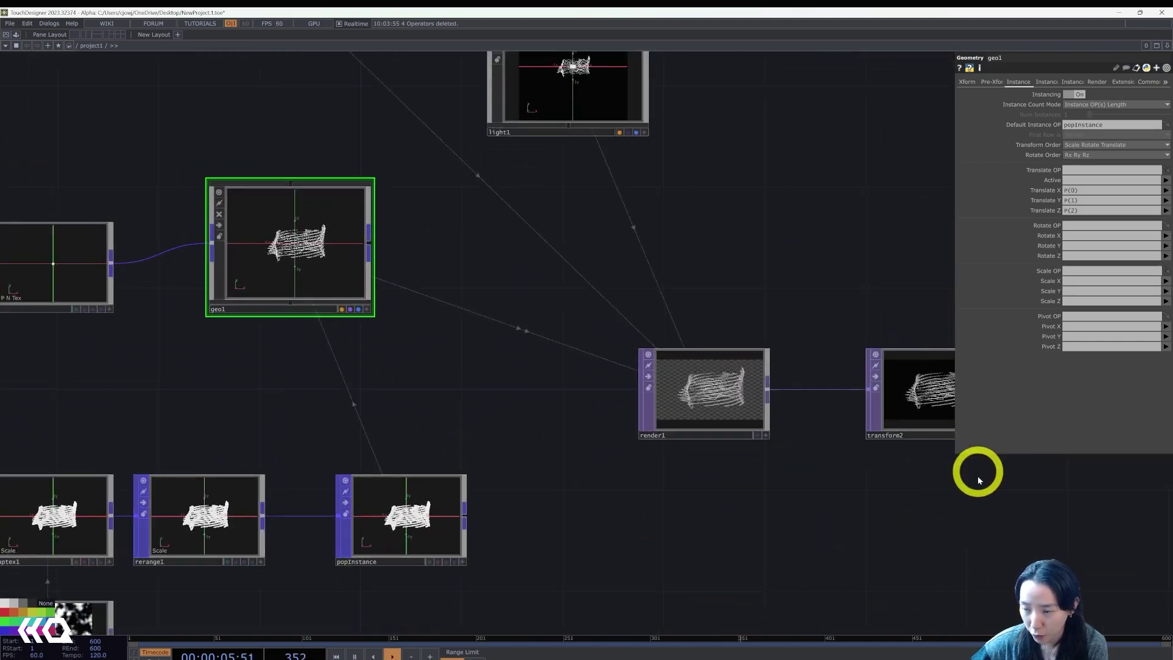
drag(950, 516, 711, 488)
drag(878, 535, 950, 450)
click(867, 394)
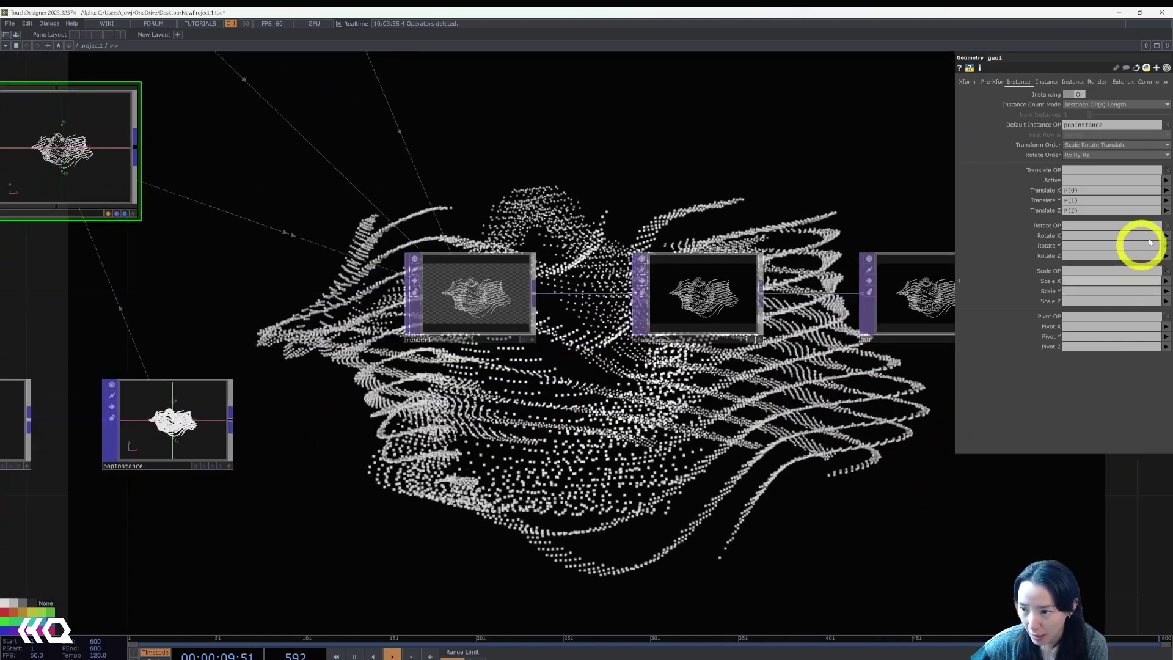
- Map geo1's instance Scale X, Y and Z to Scale(0), Scale(1) and Scale(2)
click(1165, 283)
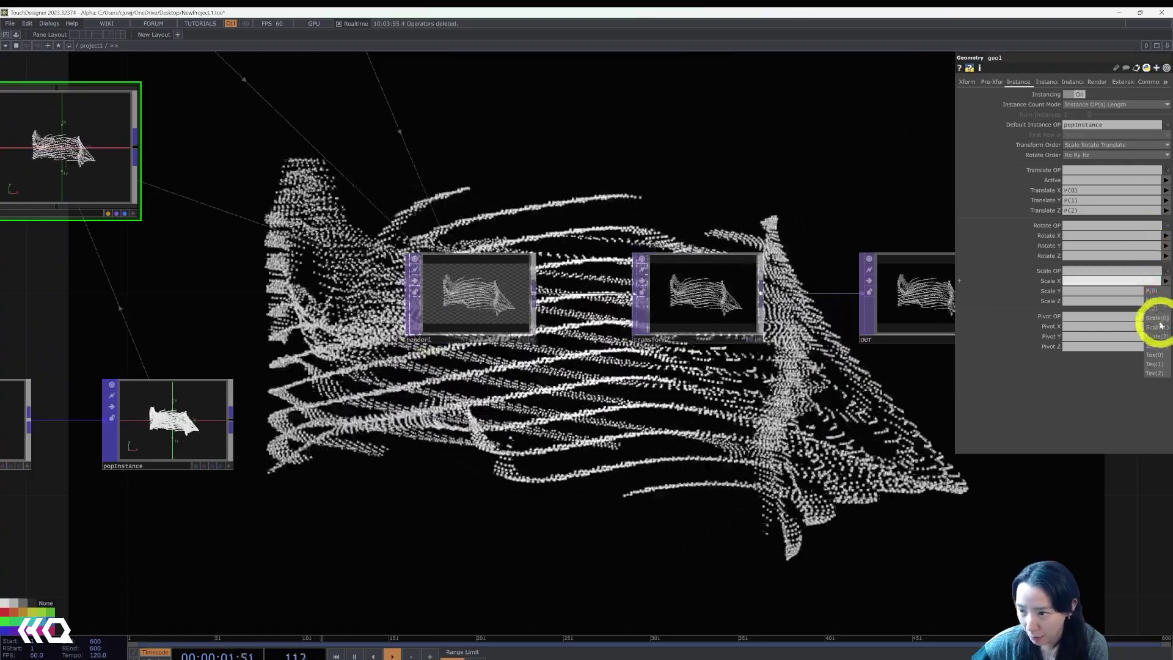
click(1161, 297)
click(1166, 291)
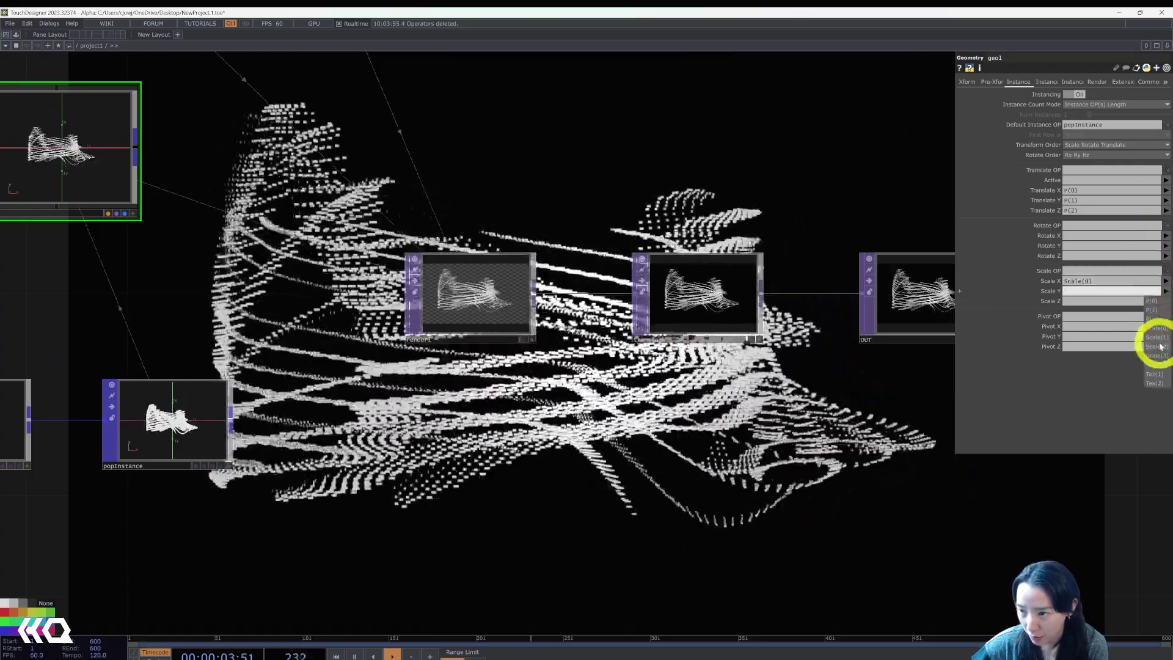
click(1164, 341)
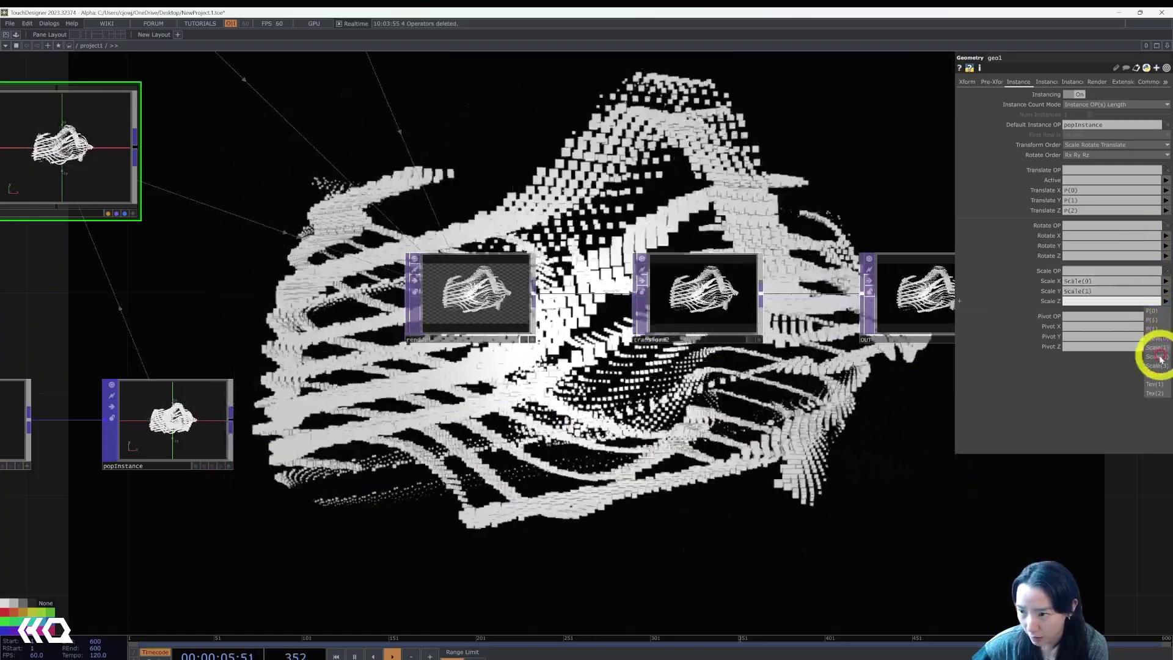
click(1165, 300)
click(1157, 357)
- Try different Map to Low and Map to High values on the ReRange POP, ending at 0 and 4
scroll(798, 393, down, 3)
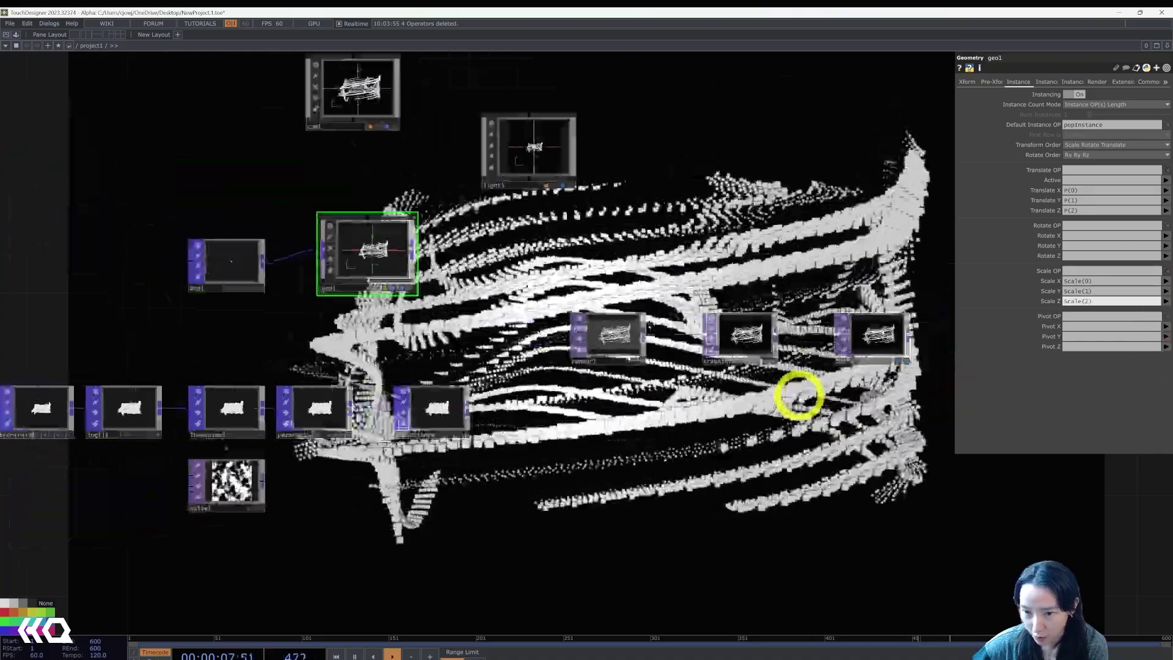
scroll(568, 256, up, 4)
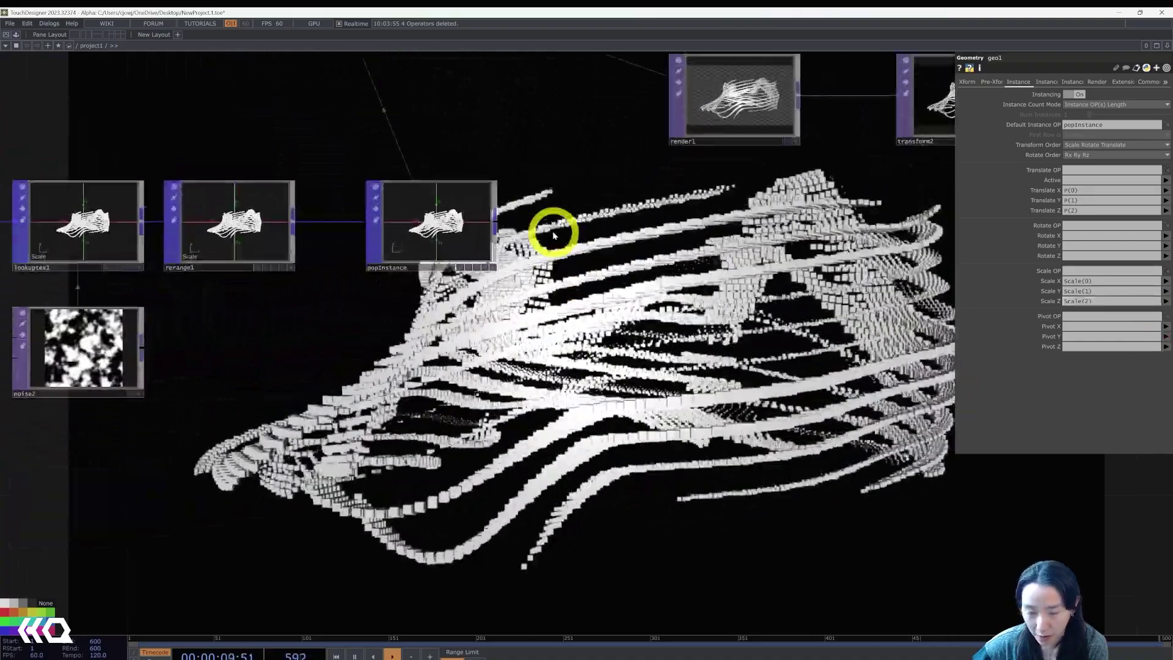
drag(651, 310, 762, 354)
click(385, 278)
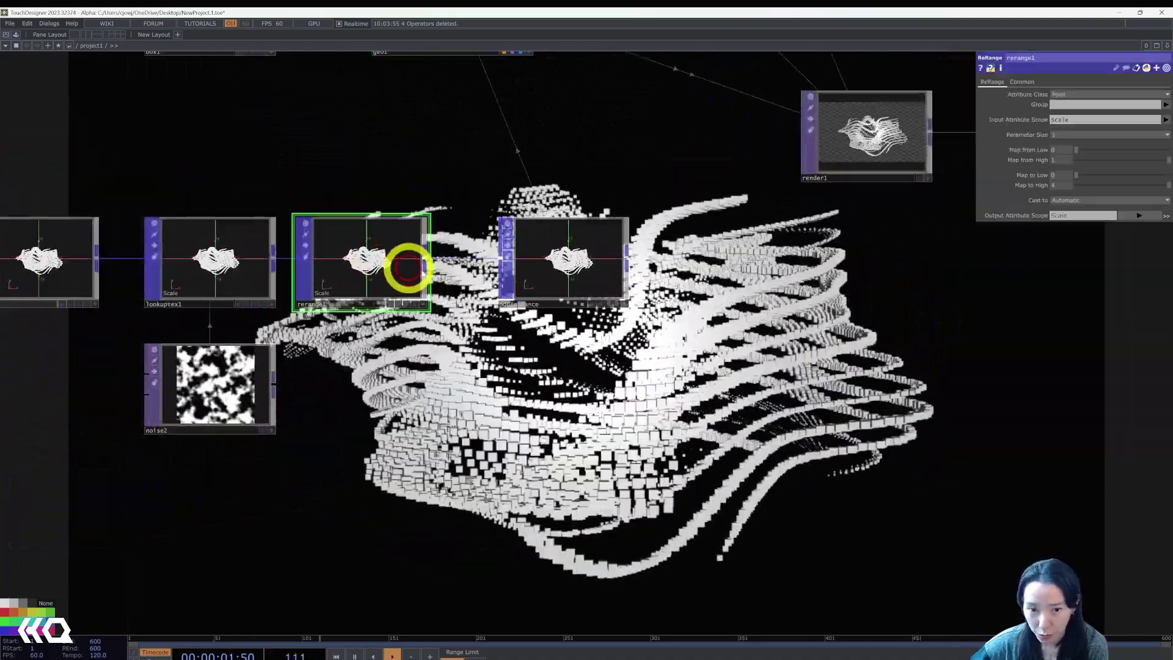
drag(1073, 179, 1161, 188)
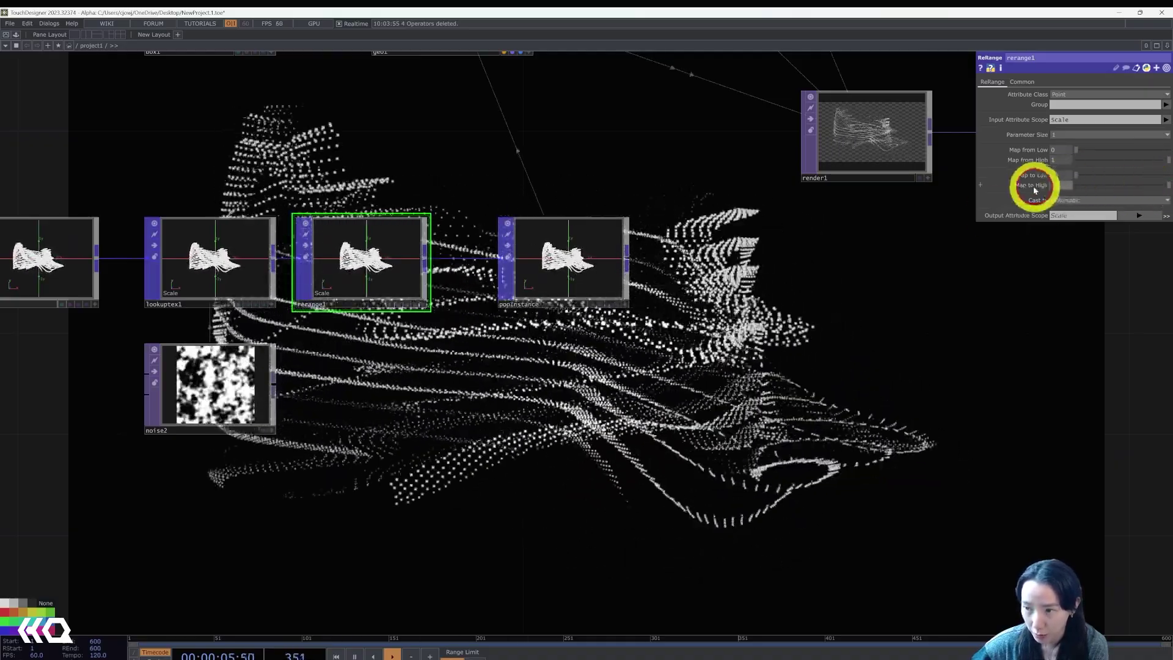
text(5)
key(Return)
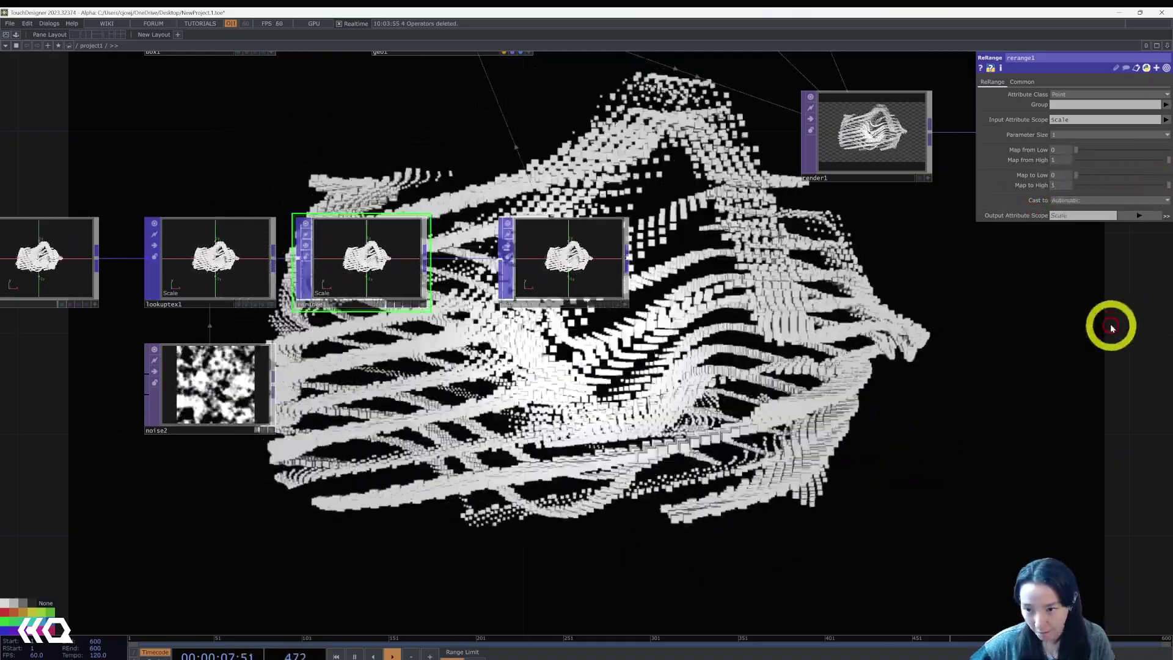
drag(1075, 174, 1037, 192)
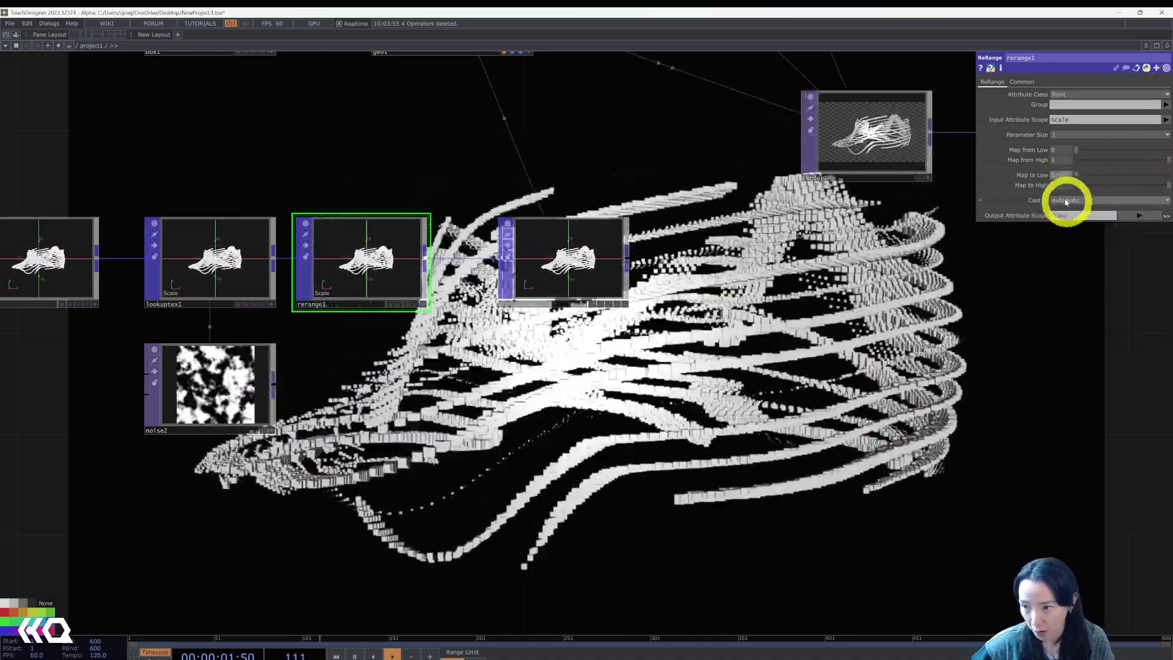
click(1059, 187)
click(991, 302)
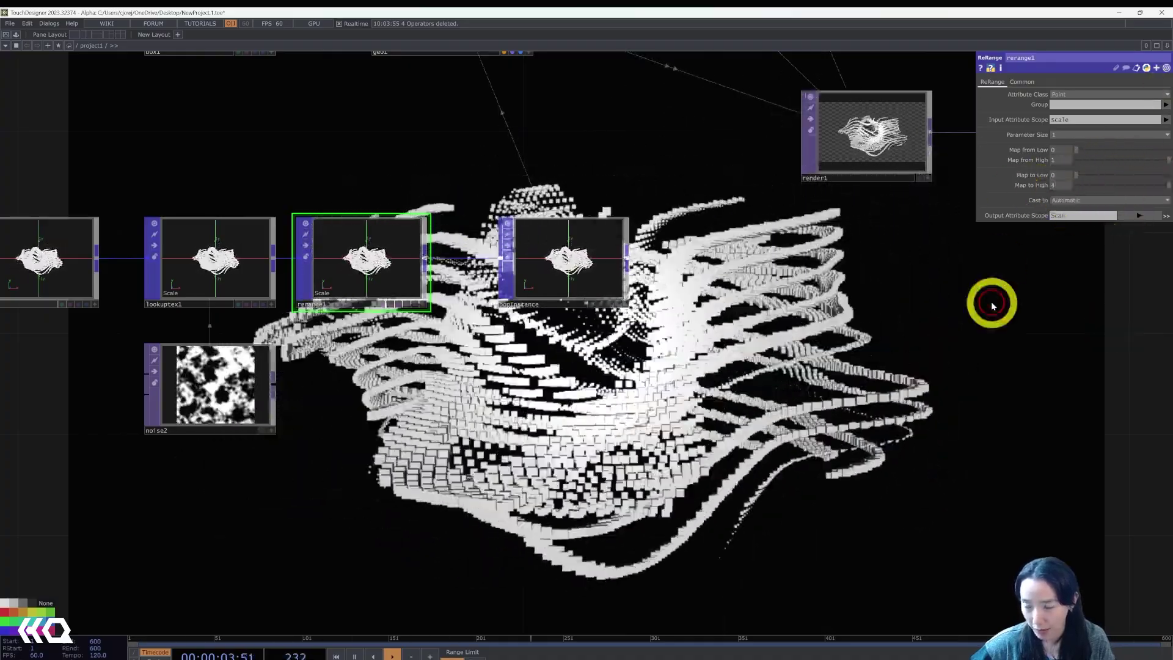
- Add a Phong MAT in the empty space above the box1 operator
scroll(992, 304, down, 5)
scroll(811, 404, up, 2)
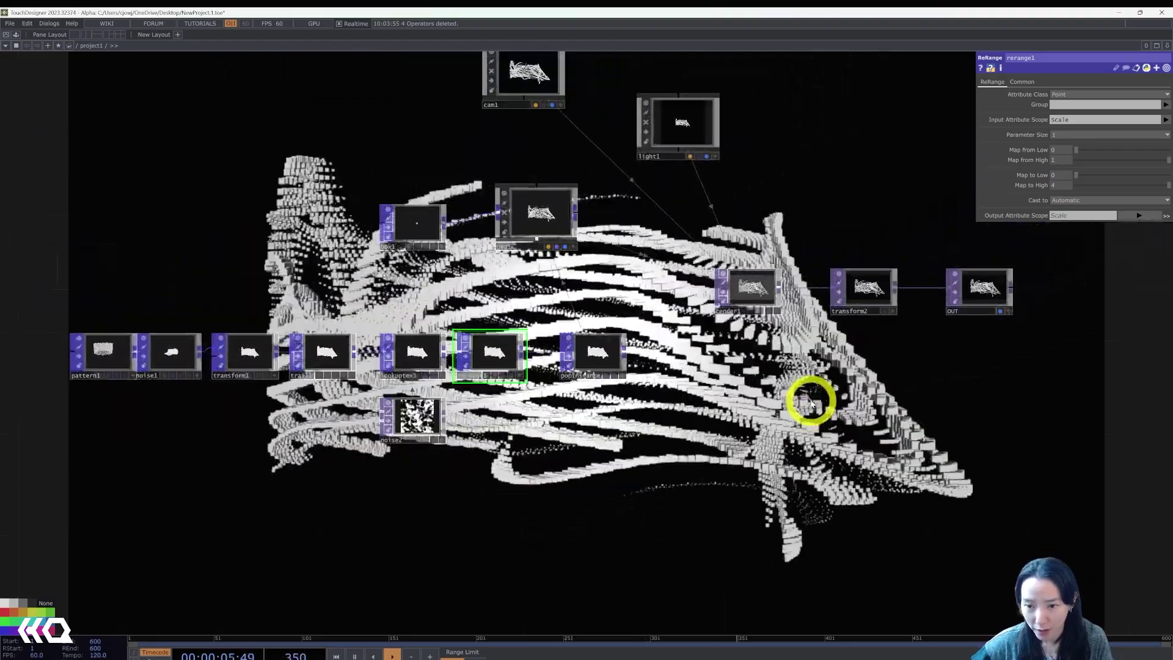
drag(369, 102, 562, 325)
key(Tab)
text(phon)
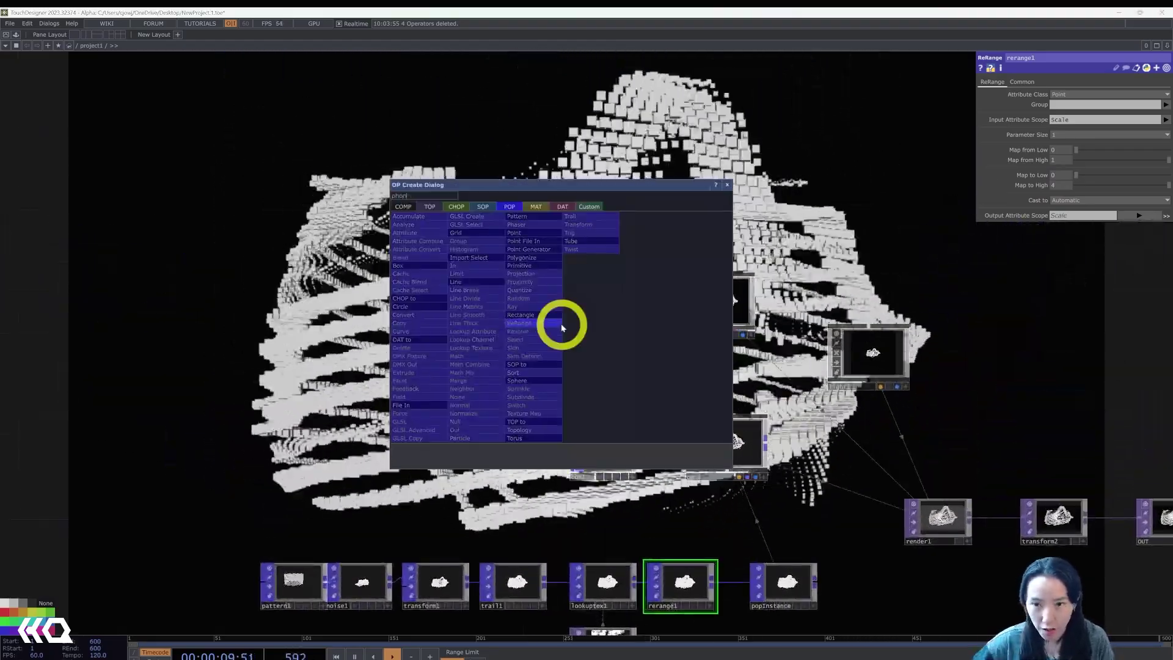
click(536, 207)
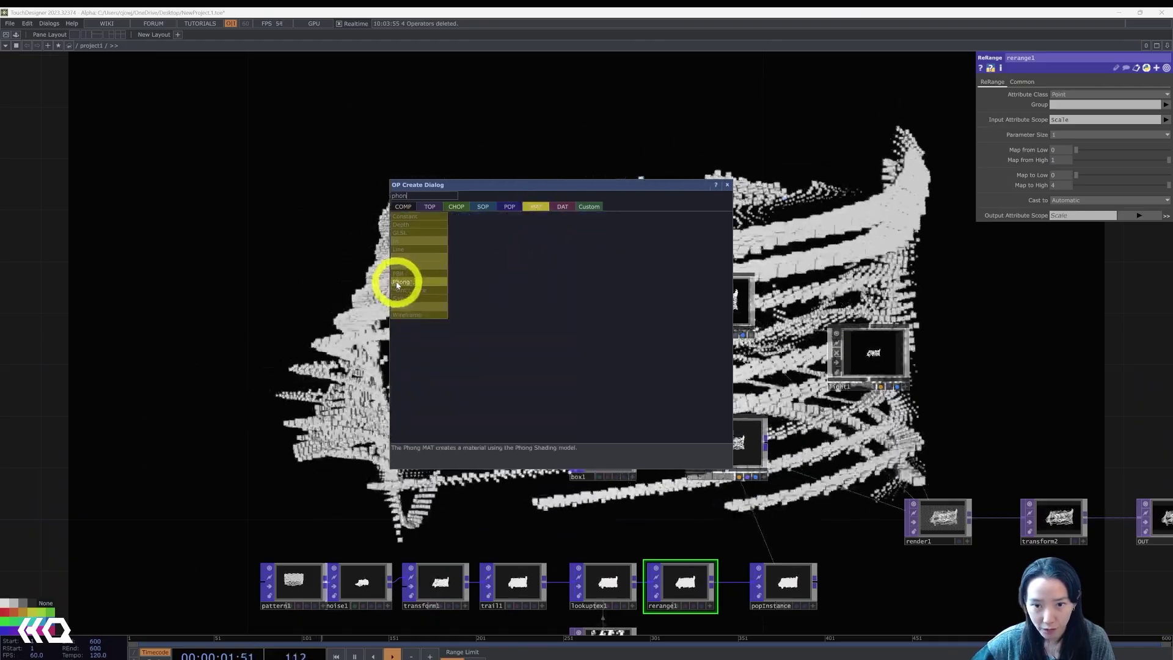
click(397, 283)
click(578, 352)
- Add a Ramp TOP in the empty space beside the phong1 material
drag(429, 382, 560, 378)
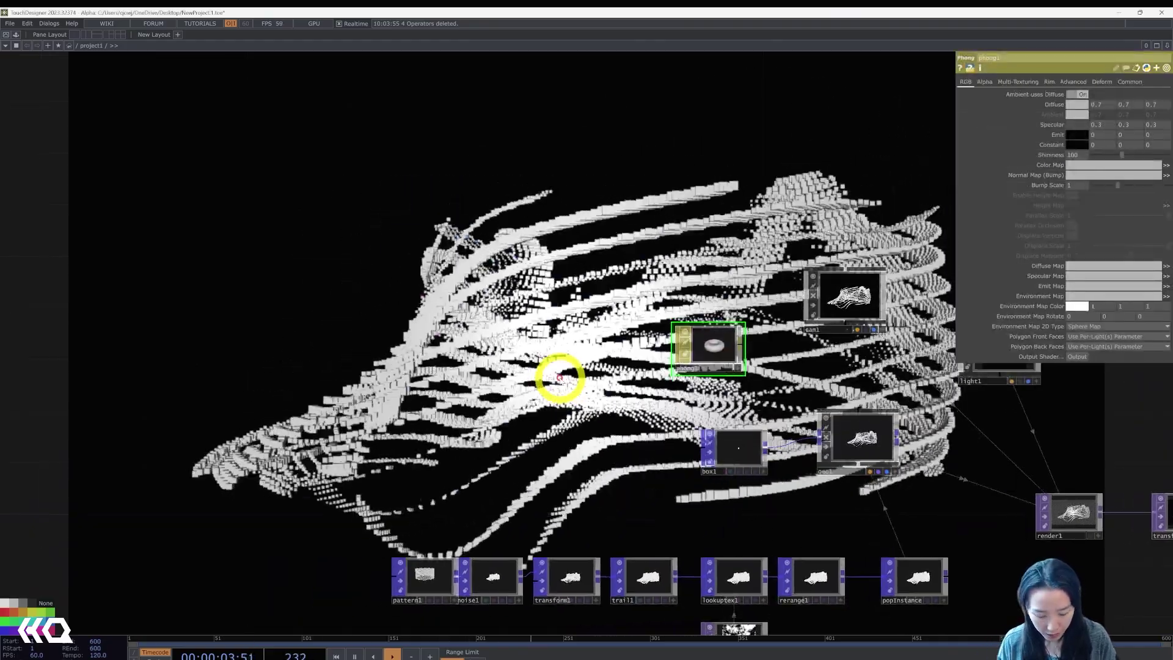
key(Tab)
text(ram)
click(559, 376)
click(425, 258)
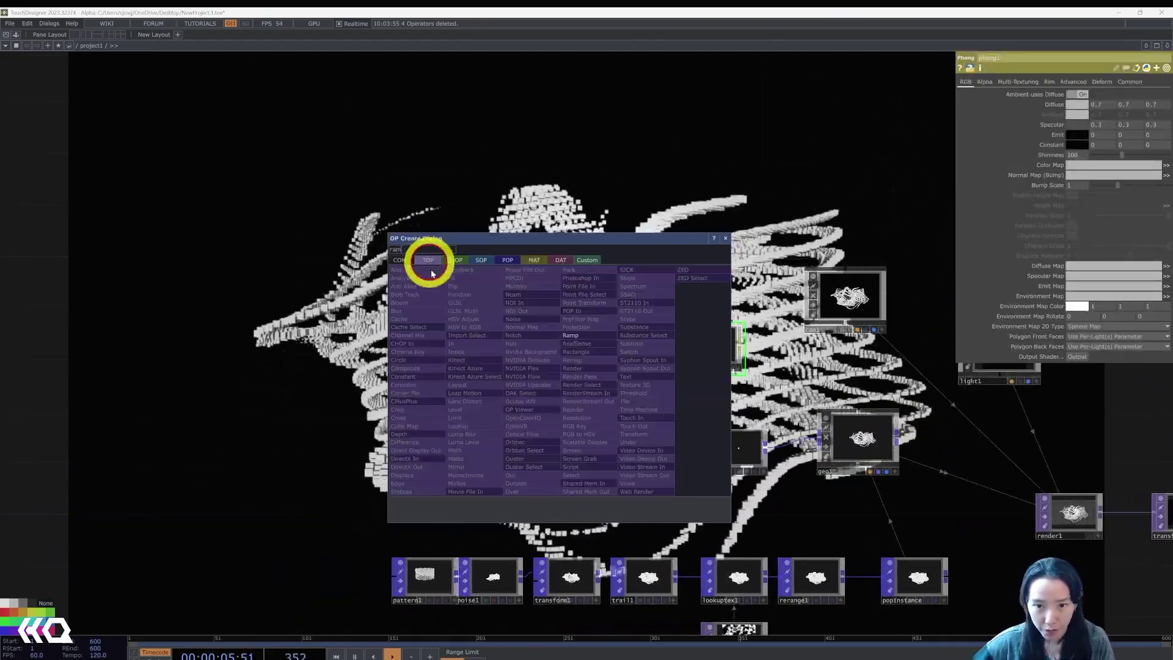
click(575, 336)
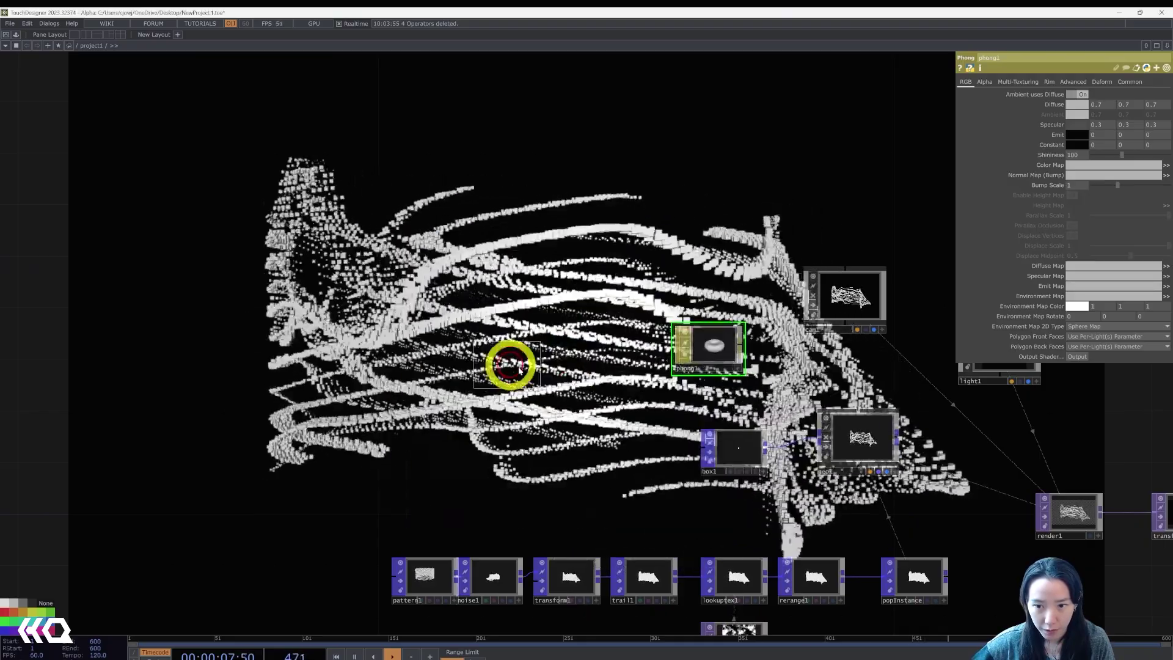
click(504, 353)
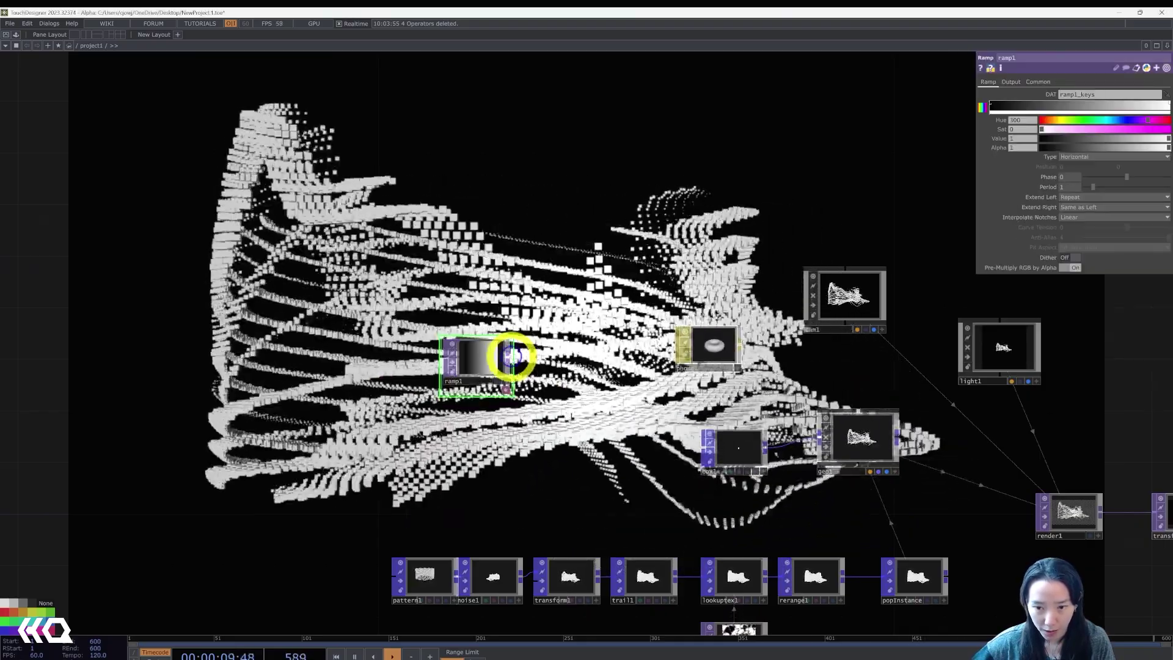
- Add a Null TOP after ramp1 and assign it to phong1 as the material's texture map
key(Tab)
click(463, 322)
click(613, 368)
drag(612, 368, 730, 321)
click(730, 323)
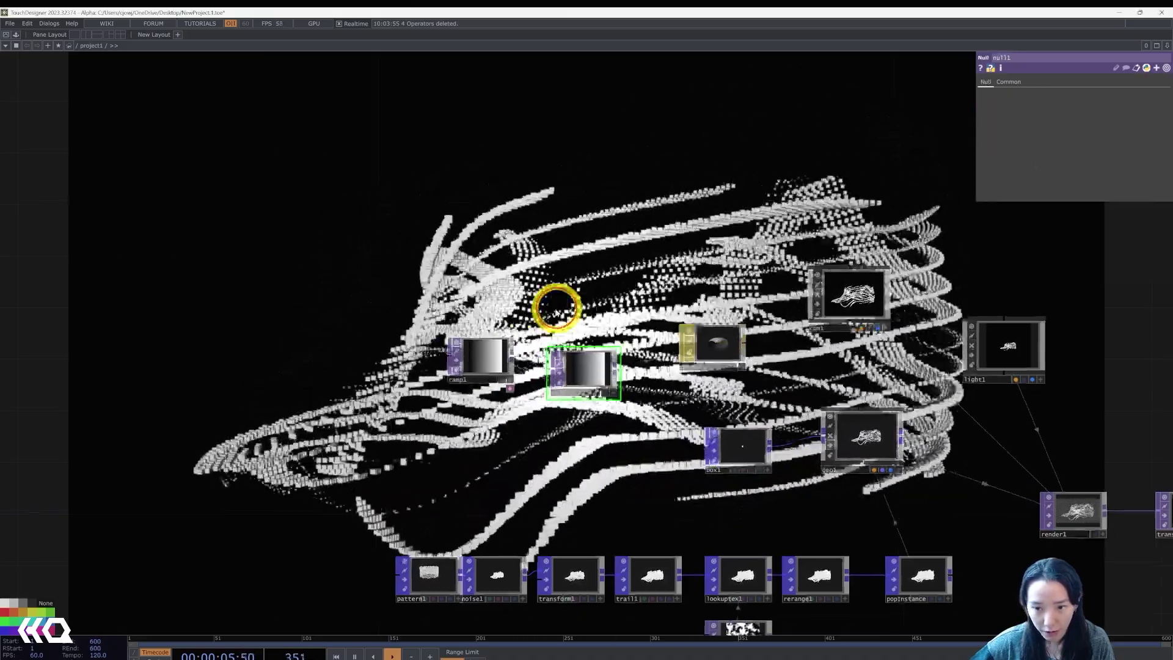
- Change ramp1's type to Circular
click(492, 353)
click(1076, 157)
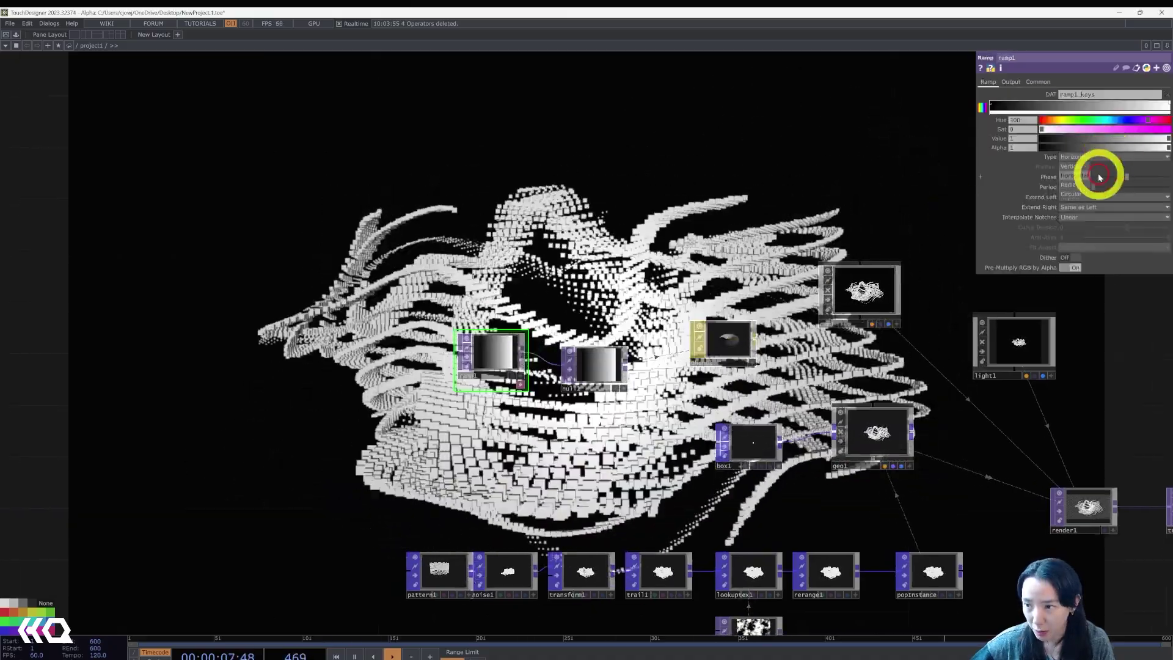
click(1075, 196)
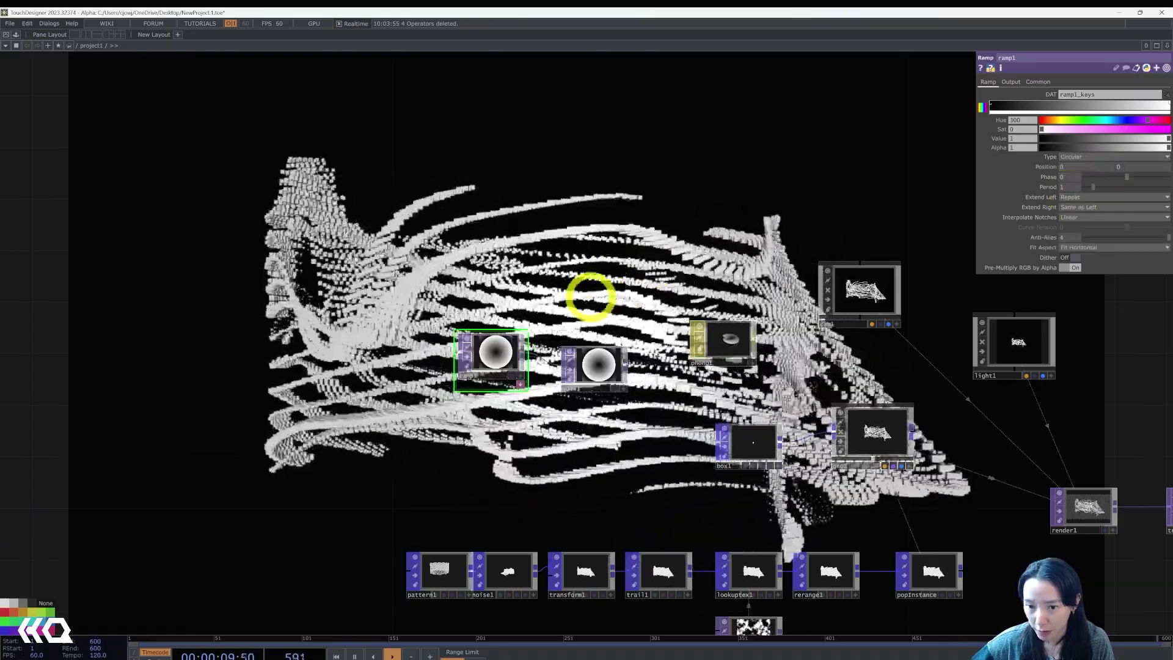
- Recolor ramp1 as a cyan-to-magenta gradient with the outer key at hue 295, and set the period to 1.47
scroll(586, 296, up, 5)
drag(1086, 193, 1099, 187)
click(993, 106)
drag(1070, 120, 1169, 129)
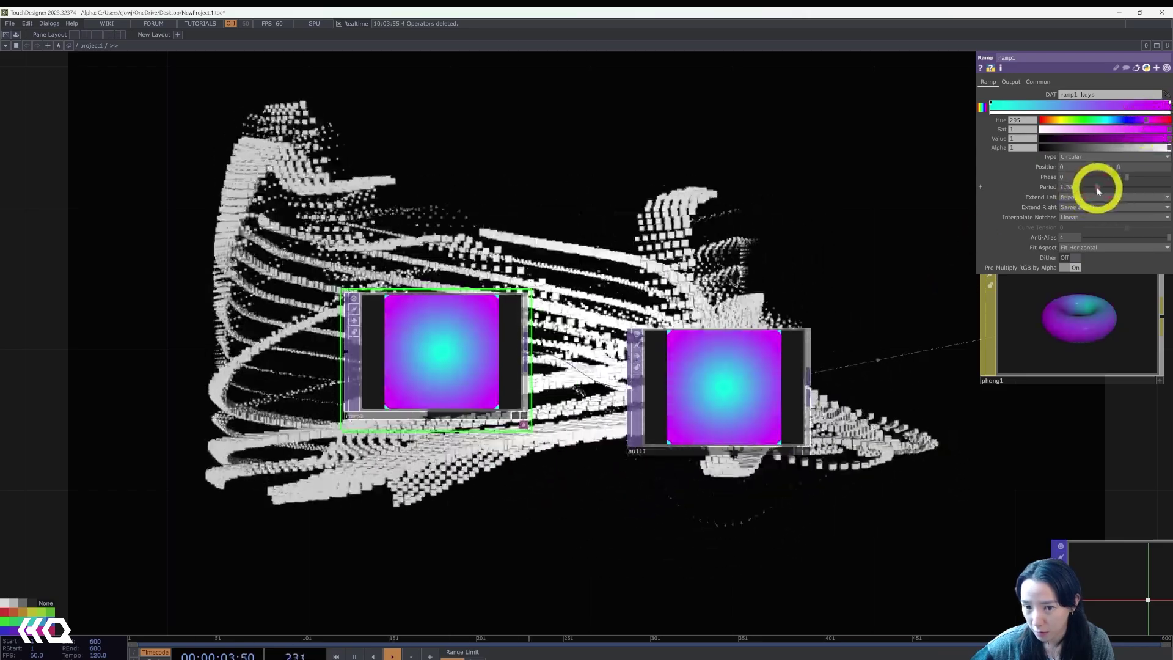
scroll(437, 234, down, 3)
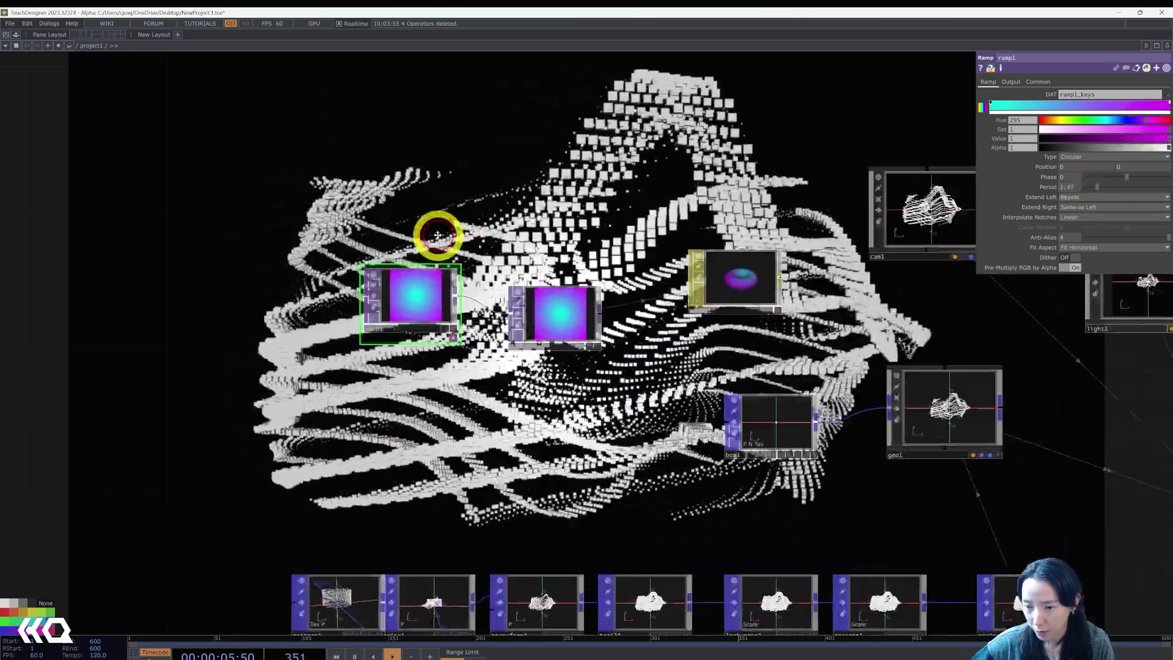
scroll(438, 234, down, 2)
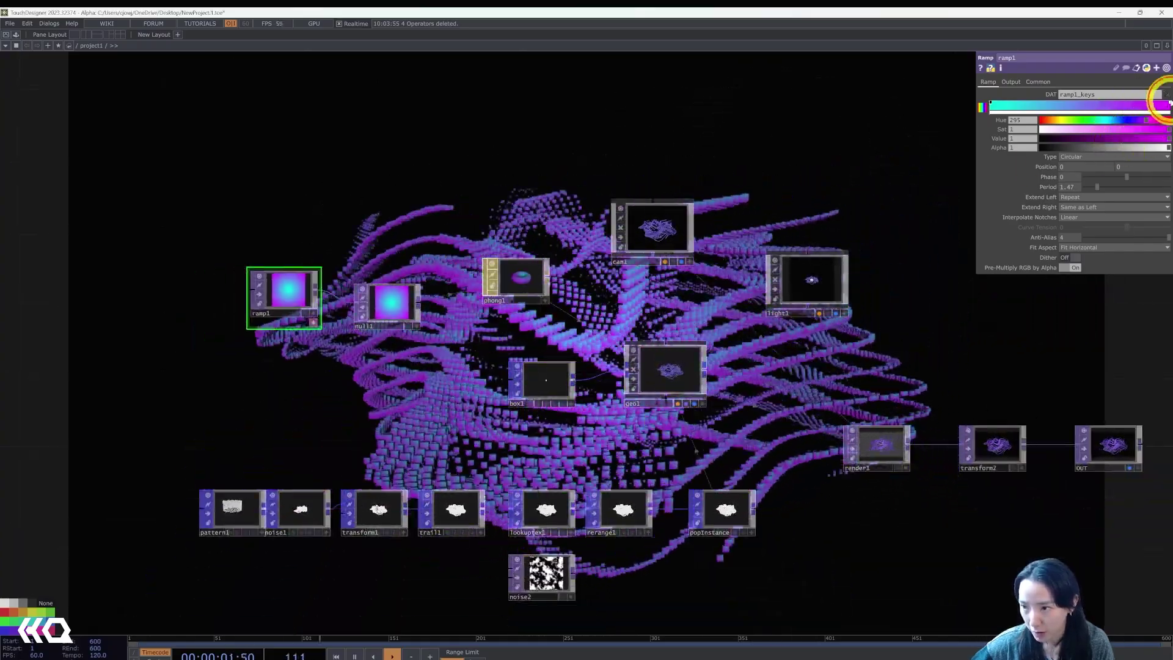
- Adjust ramp1's outer color key to hue 300 and saturation 0.68
drag(1145, 136, 1107, 132)
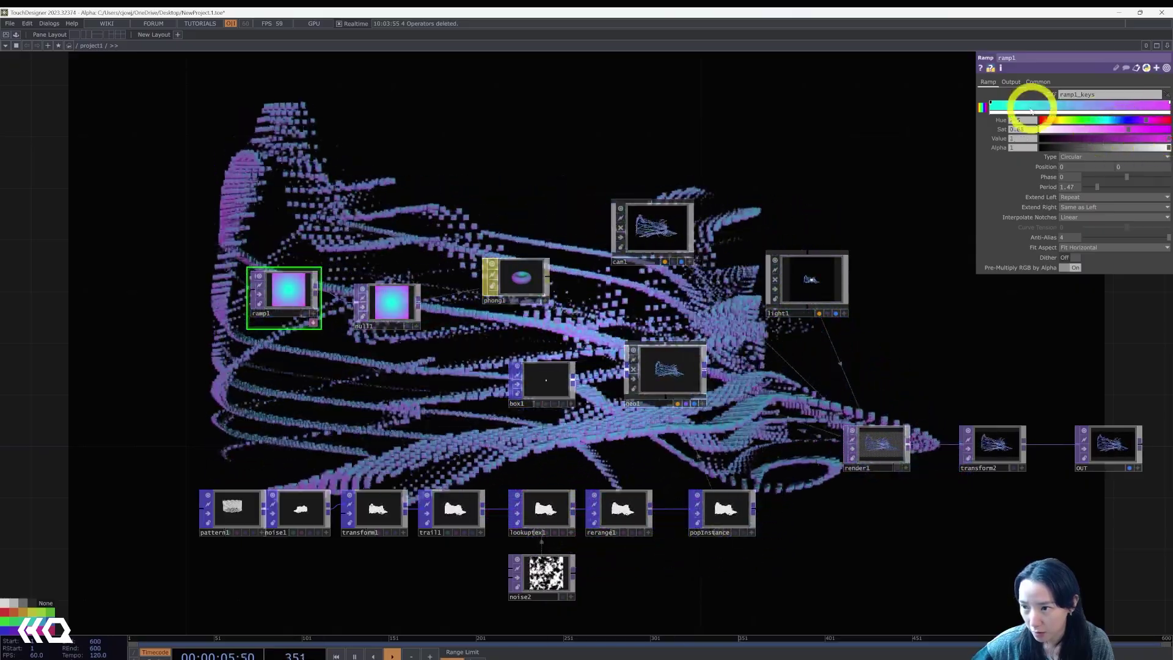
click(1147, 121)
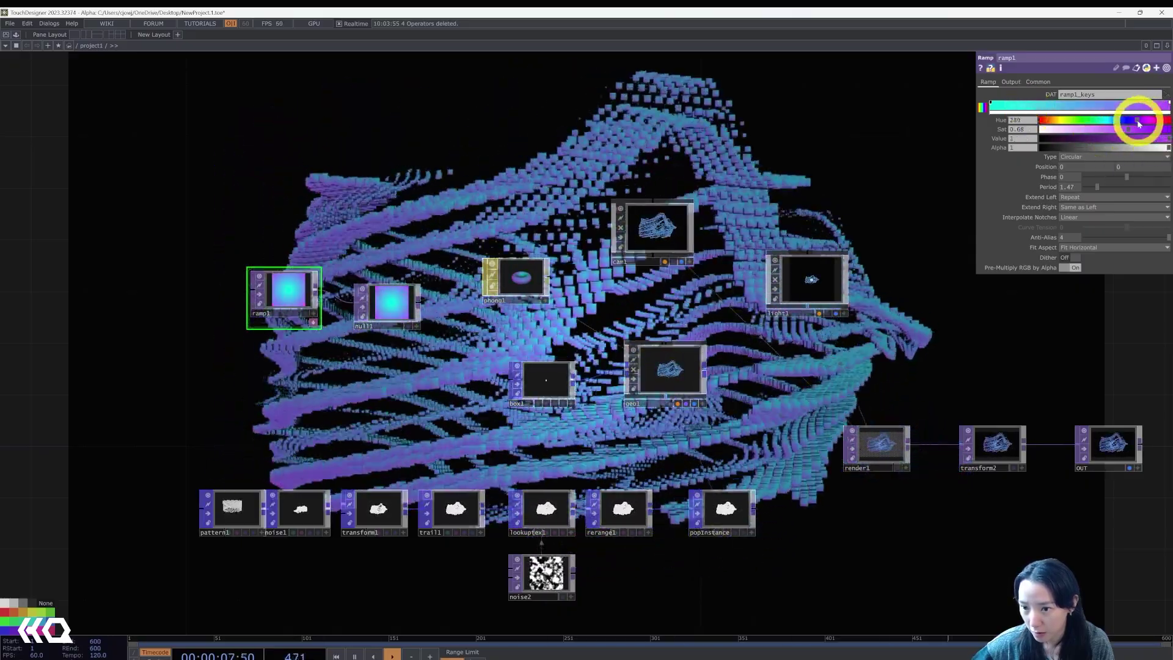
drag(1148, 121, 1149, 122)
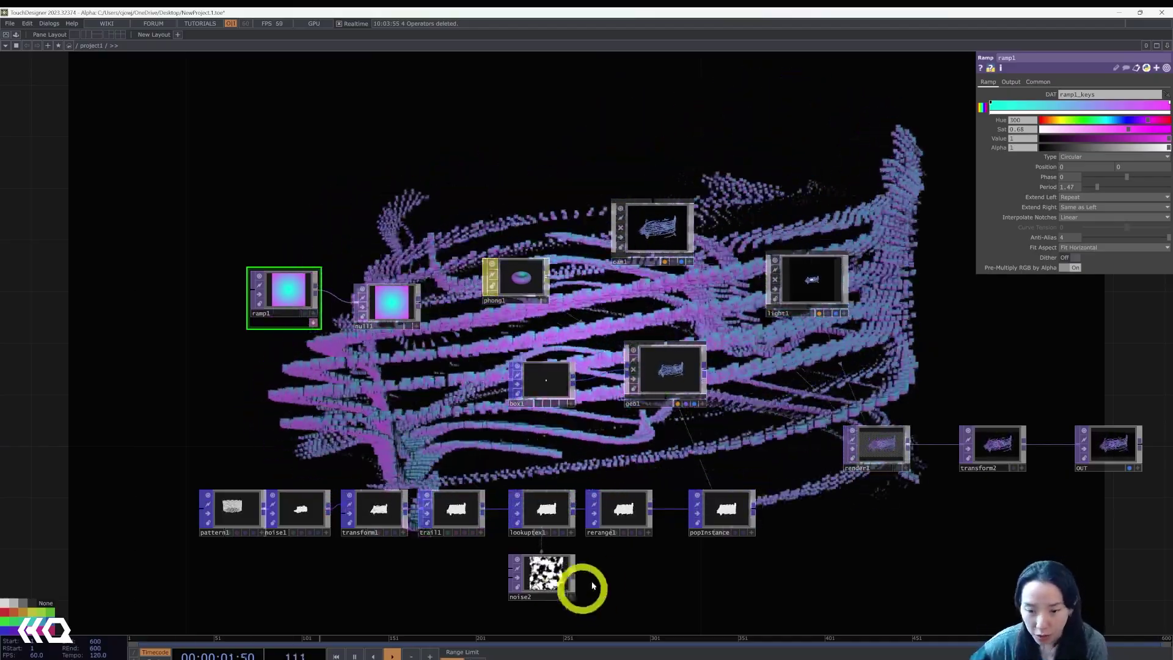
- Move the operators from pattern1 through rerange1, together with noise2, away from popInstance to make room in the chain
drag(710, 415, 729, 202)
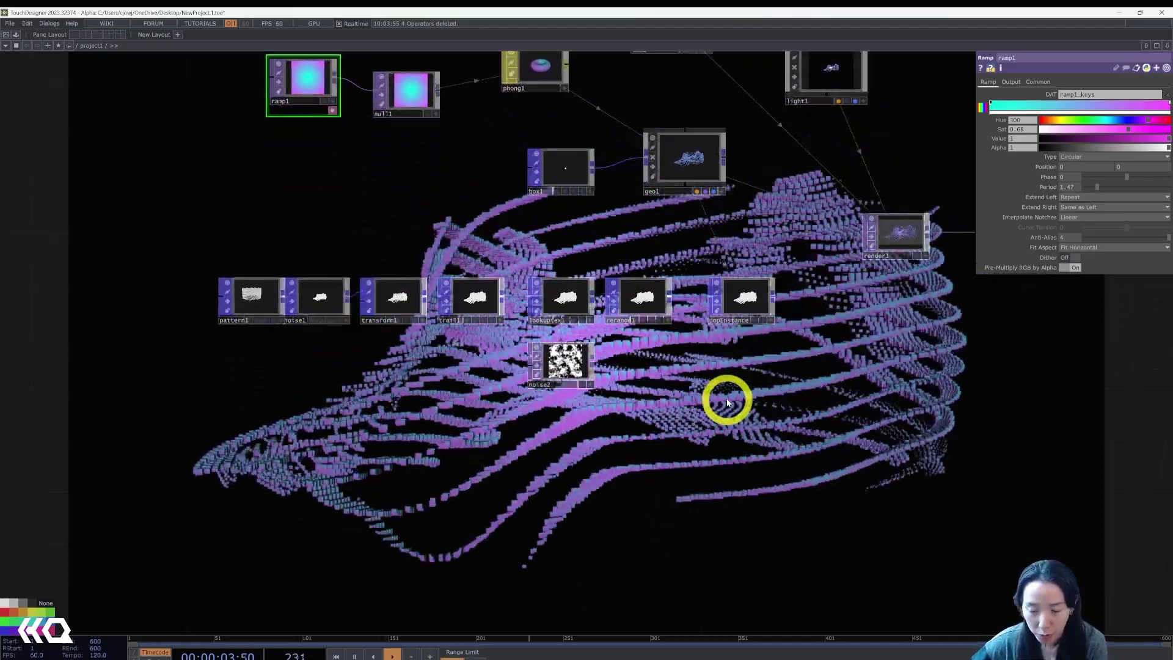
scroll(578, 296, up, 4)
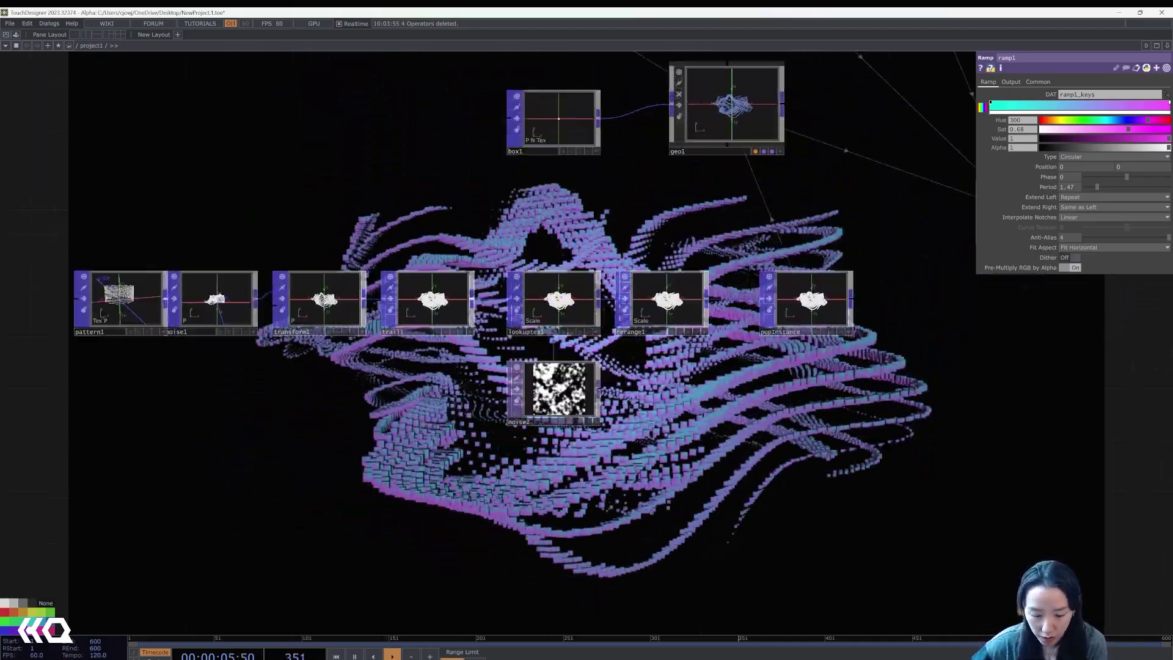
drag(668, 499, 504, 501)
scroll(713, 471, down, 5)
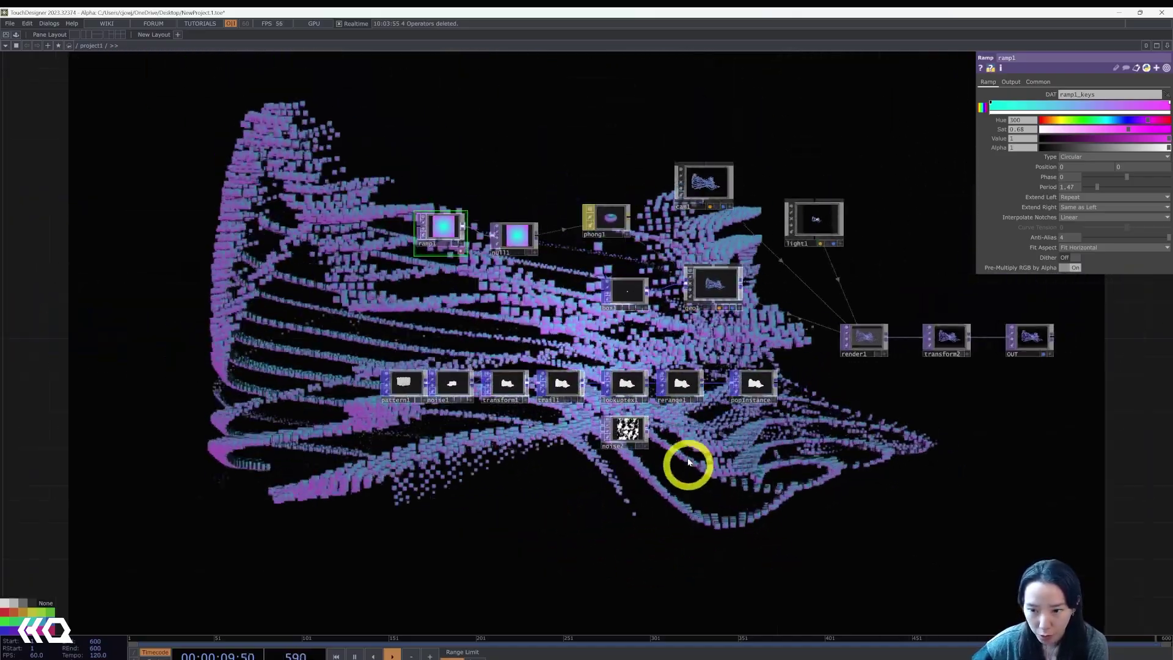
drag(405, 385, 228, 383)
- Insert an Attribute POP between rerange1 and popInstance
scroll(633, 419, up, 3)
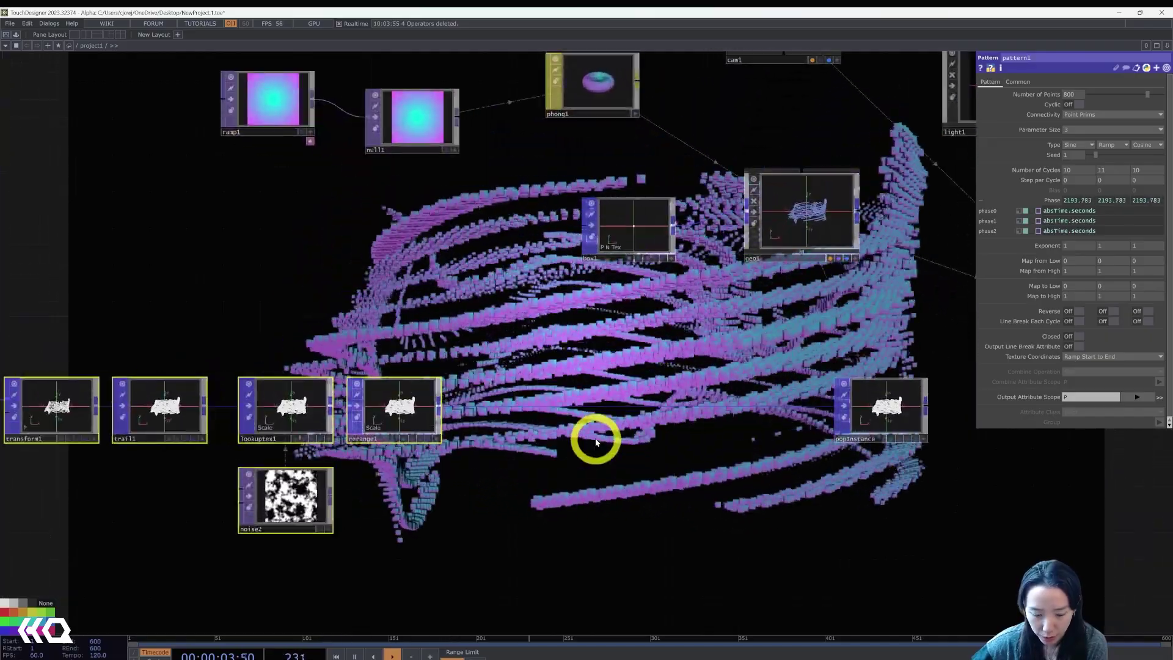
scroll(513, 406, up, 3)
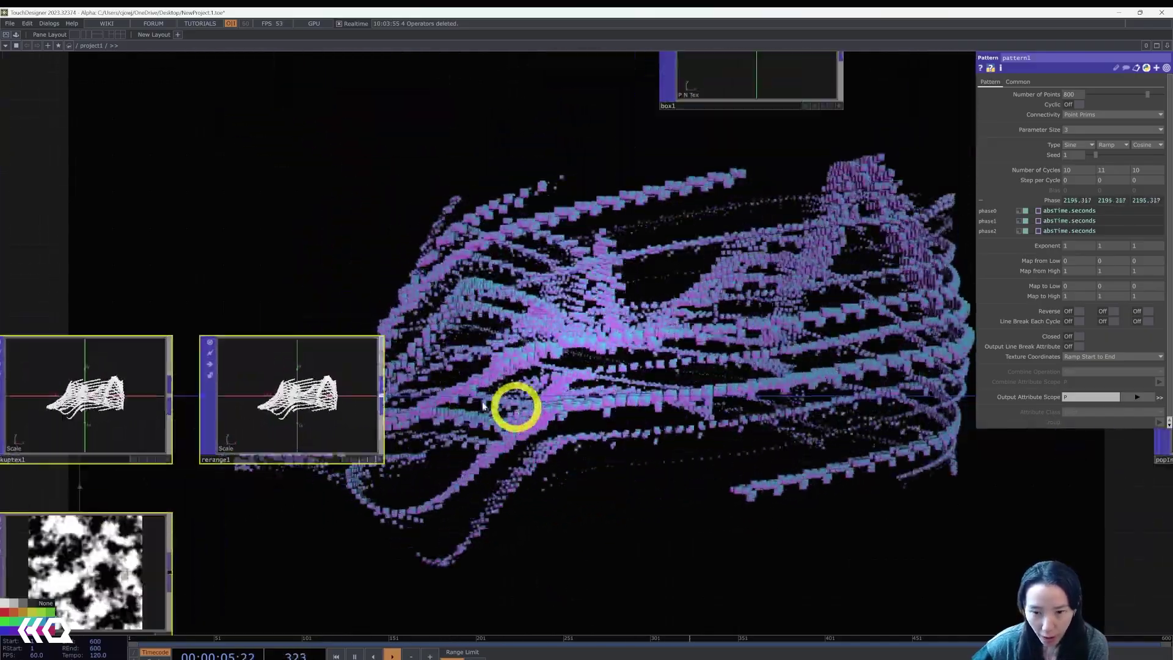
right_click(384, 397)
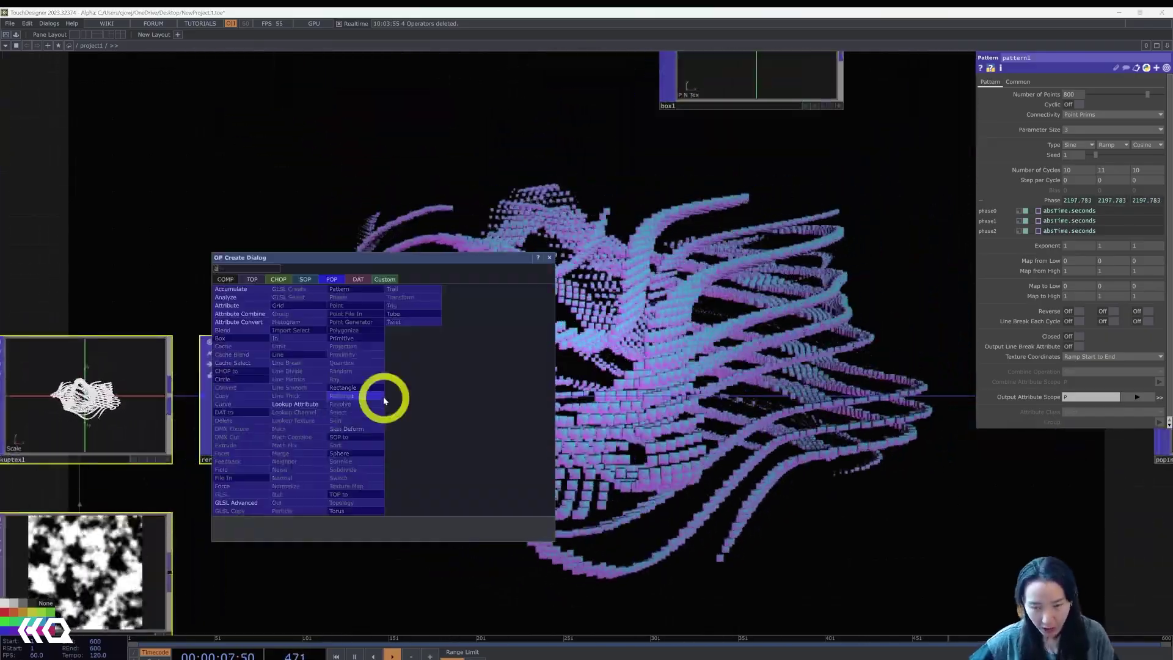
click(253, 307)
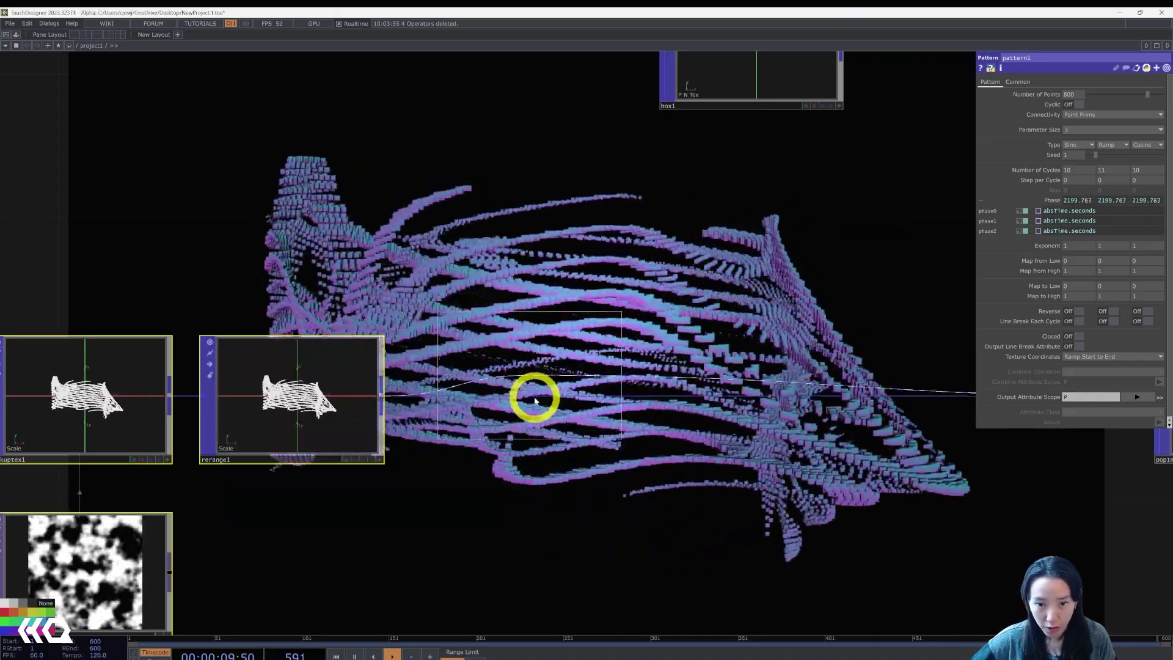
click(577, 408)
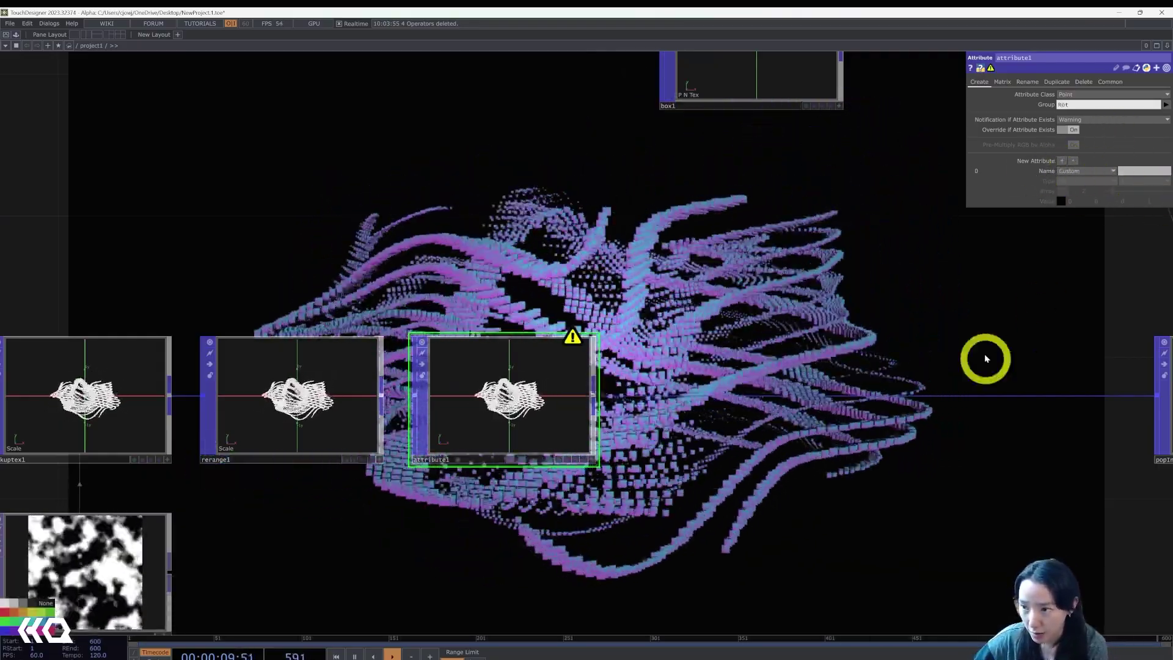
- Clear attribute1's group and create a custom float attribute named Rot with 3 components
drag(963, 338, 1043, 242)
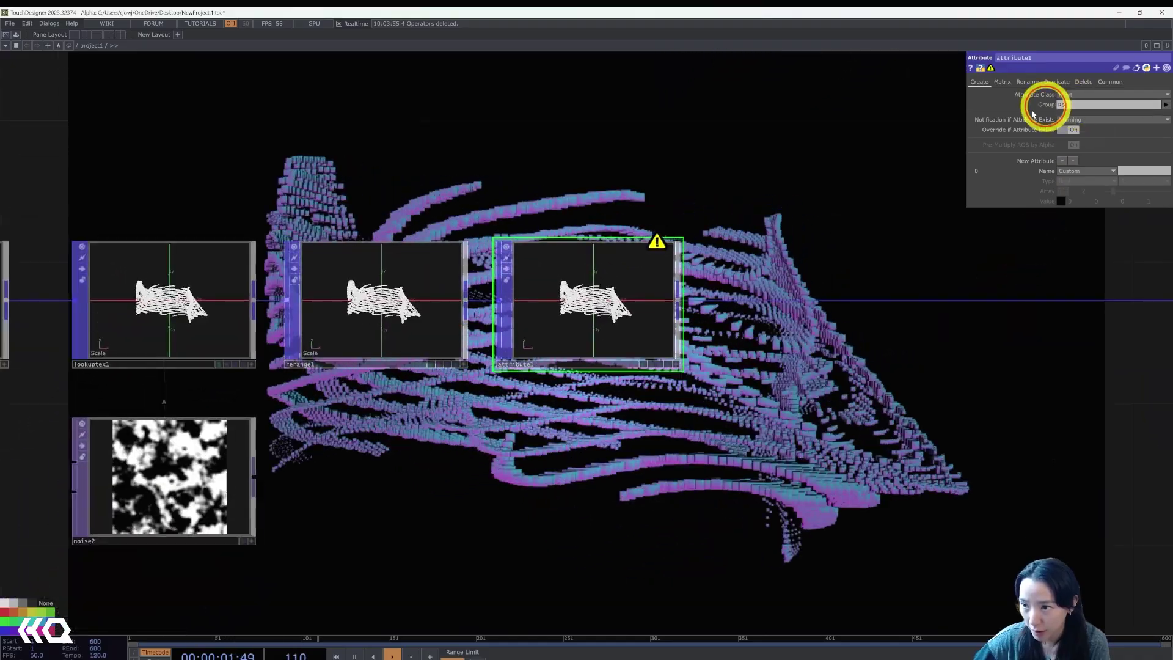
drag(1079, 105, 947, 152)
key(BackSpace)
click(1148, 197)
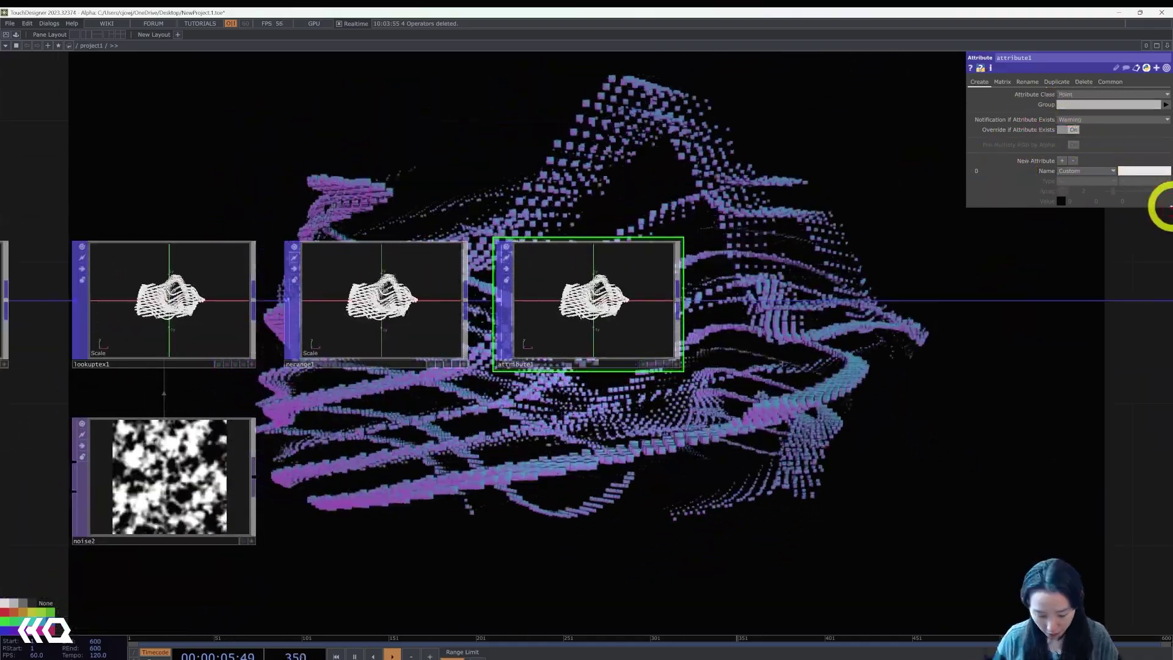
text(Rot)
key(Return)
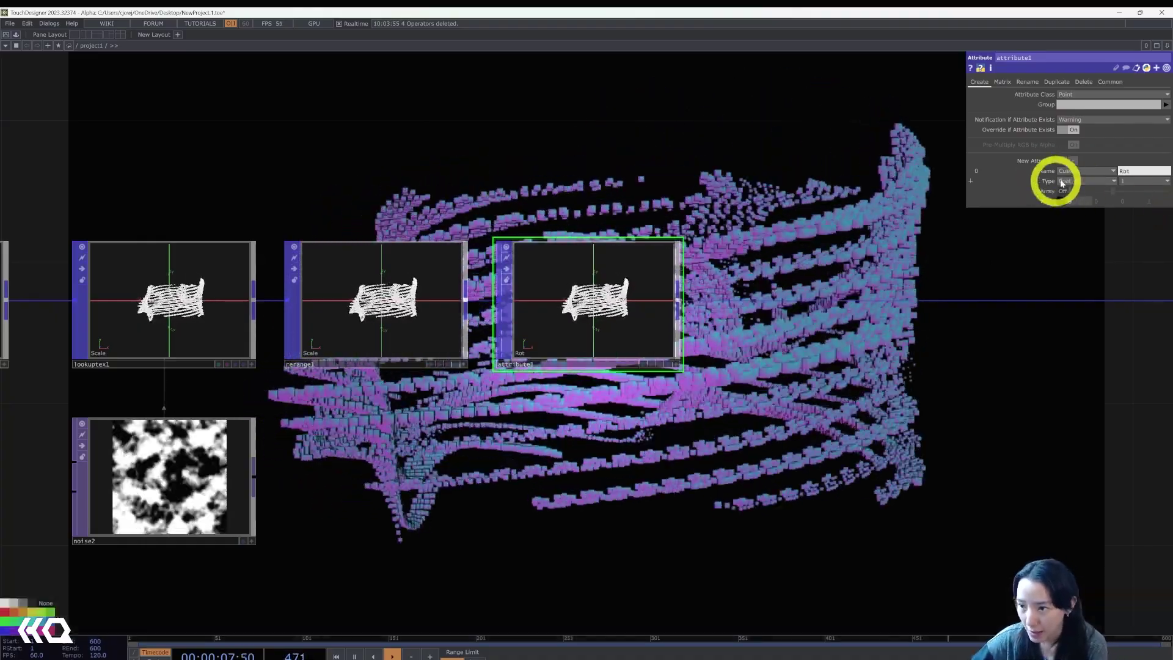
click(1132, 182)
click(1125, 211)
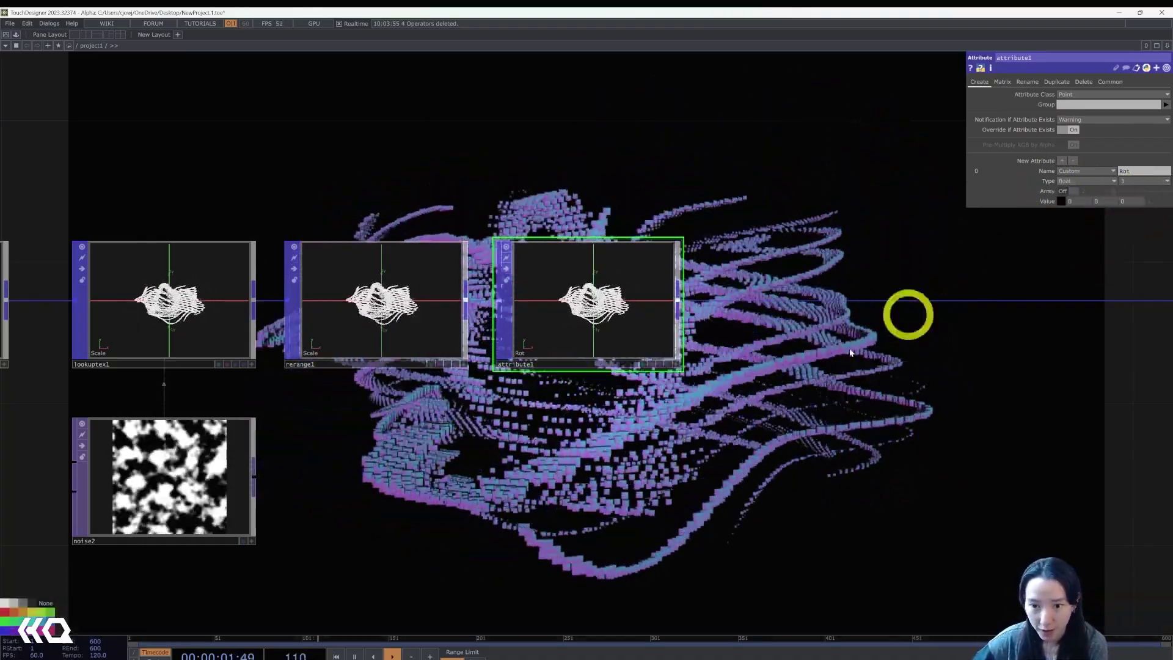
- Insert a Math Mix POP between attribute1 and popInstance
drag(794, 394, 563, 456)
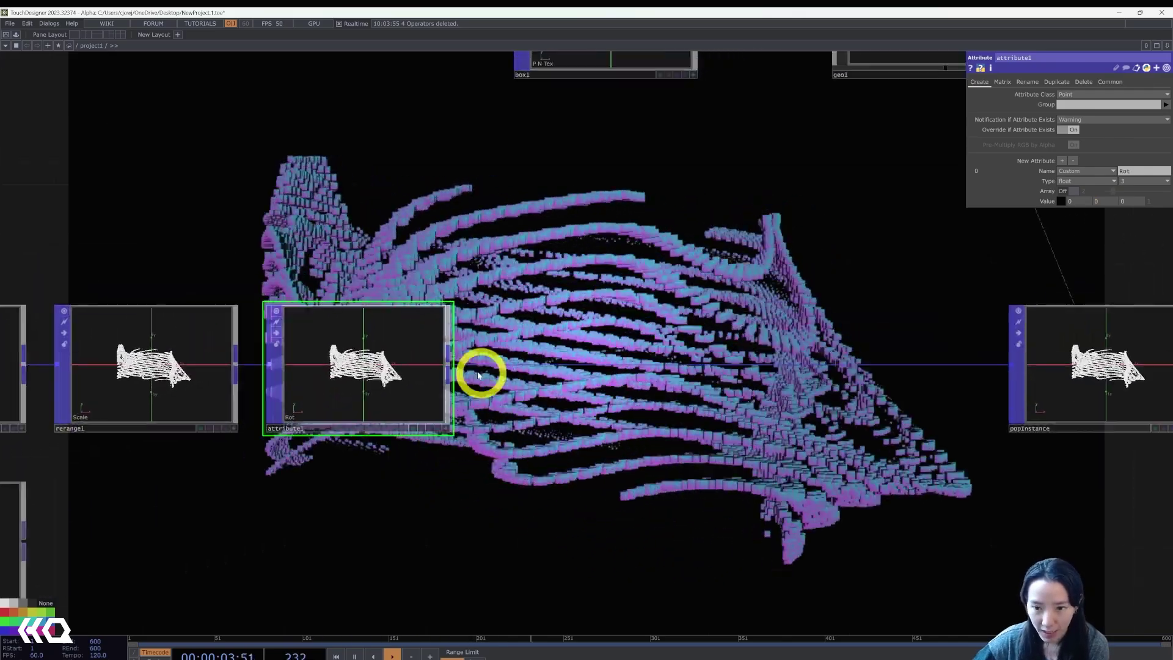
right_click(449, 373)
text(mat)
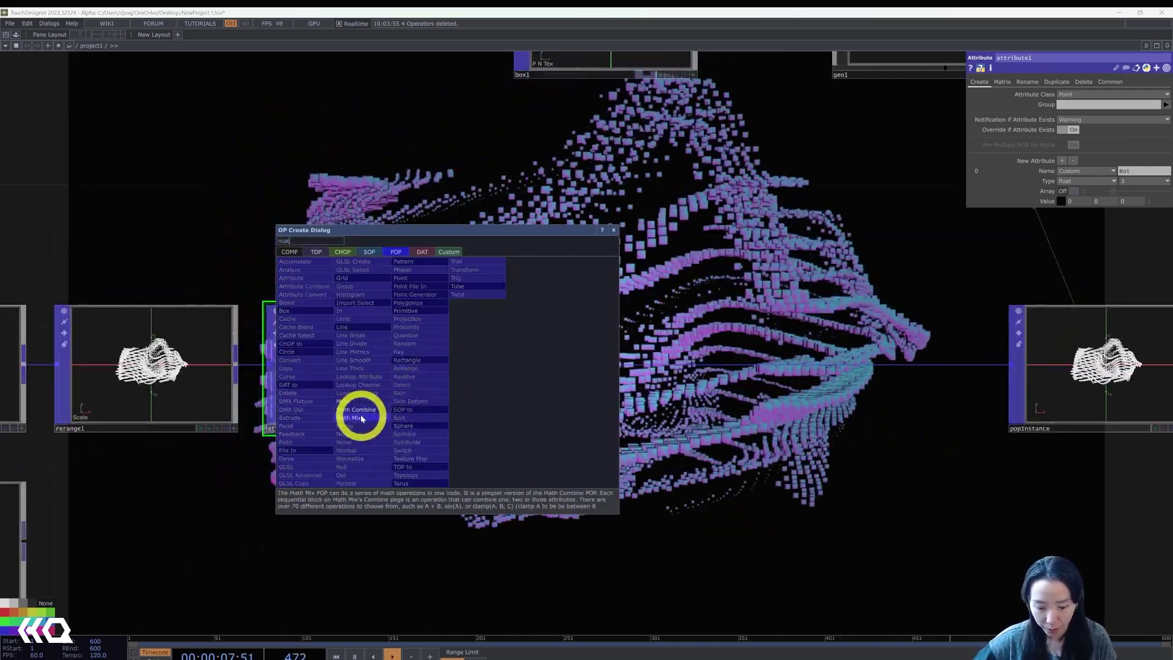
click(350, 417)
click(630, 362)
- Turn off the network background display of the OUT operator
scroll(529, 322, down, 5)
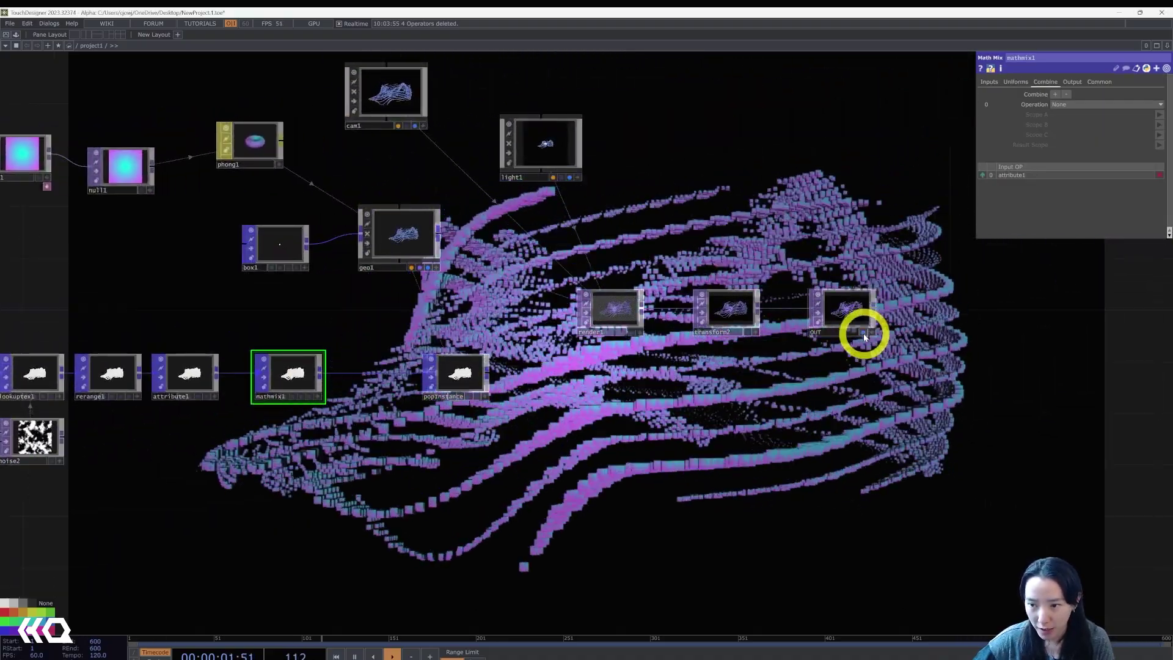
click(864, 332)
drag(898, 427, 1061, 398)
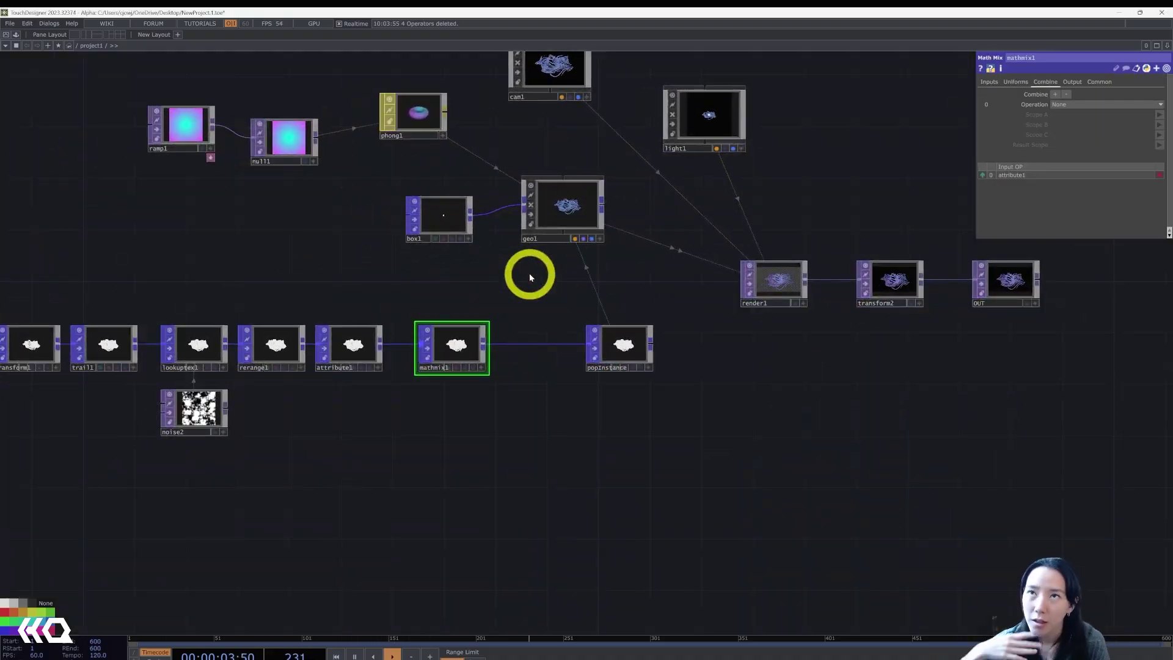
- Examine the POP chain from rerange1 through attribute1 and mathmix1 to popInstance, along with the render operators
drag(564, 342, 628, 386)
scroll(446, 317, up, 5)
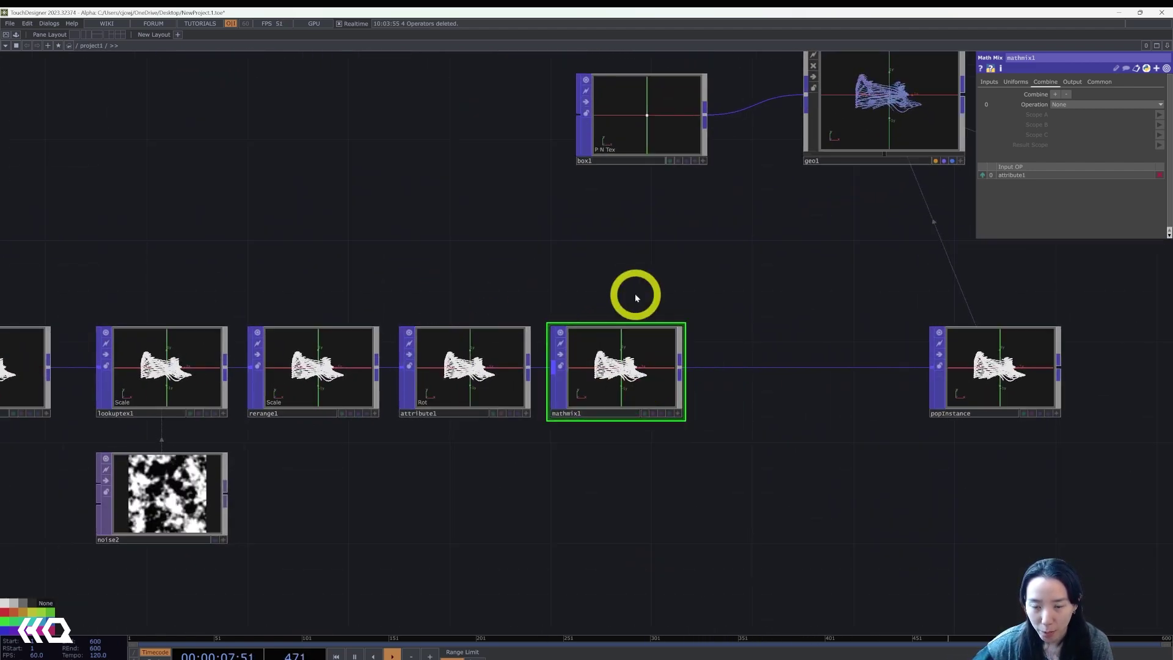
drag(636, 297, 823, 280)
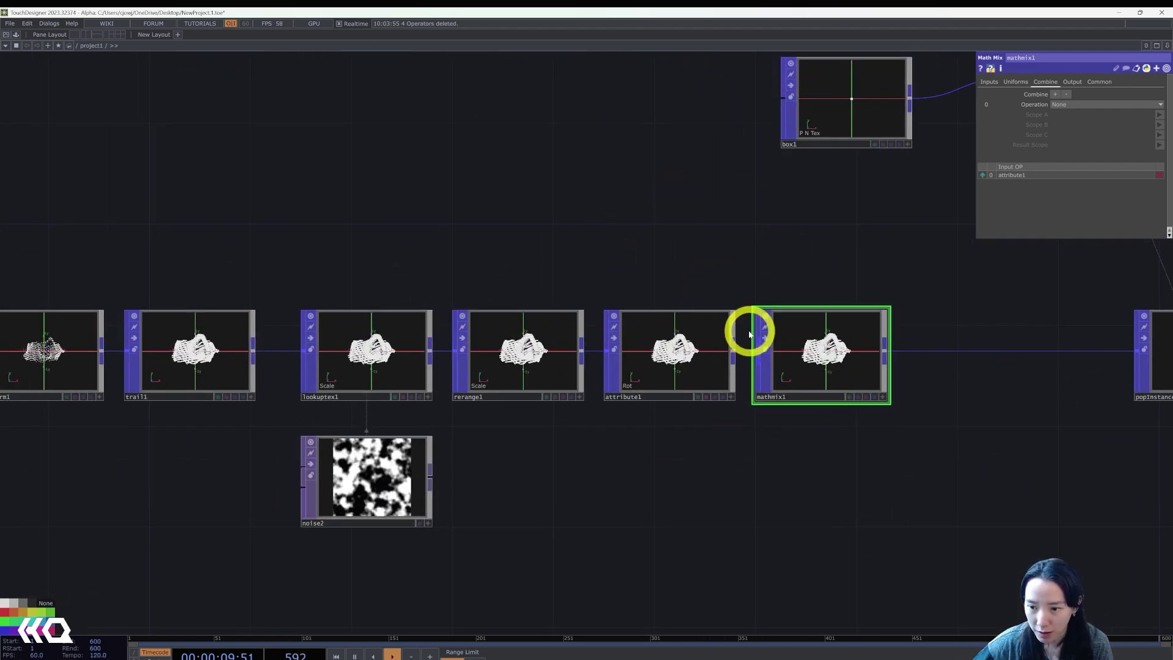
scroll(749, 331, up, 5)
drag(566, 147, 779, 14)
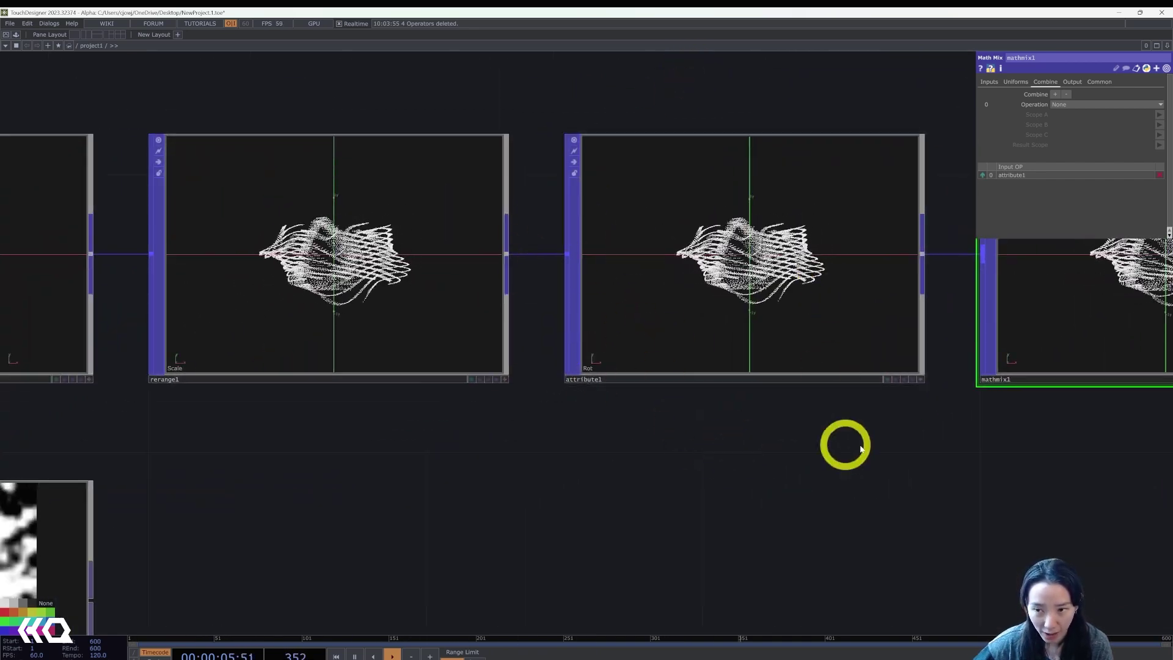
drag(876, 450, 526, 445)
drag(744, 458, 564, 500)
scroll(837, 397, right, 2)
scroll(837, 397, down, 2)
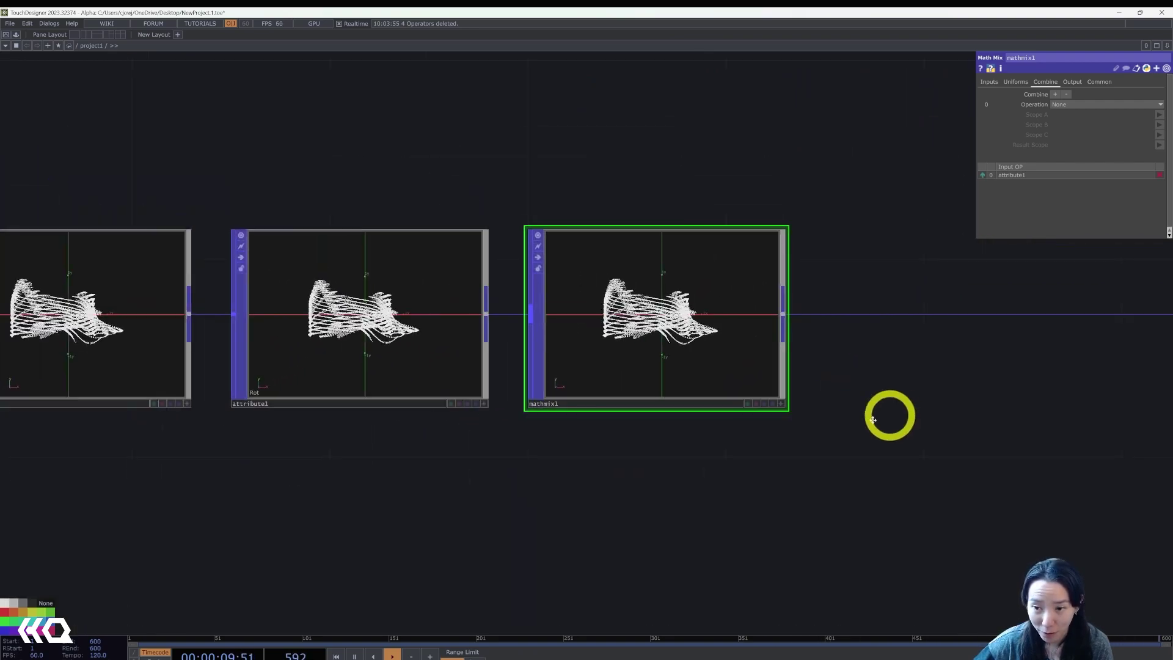
drag(783, 437, 480, 421)
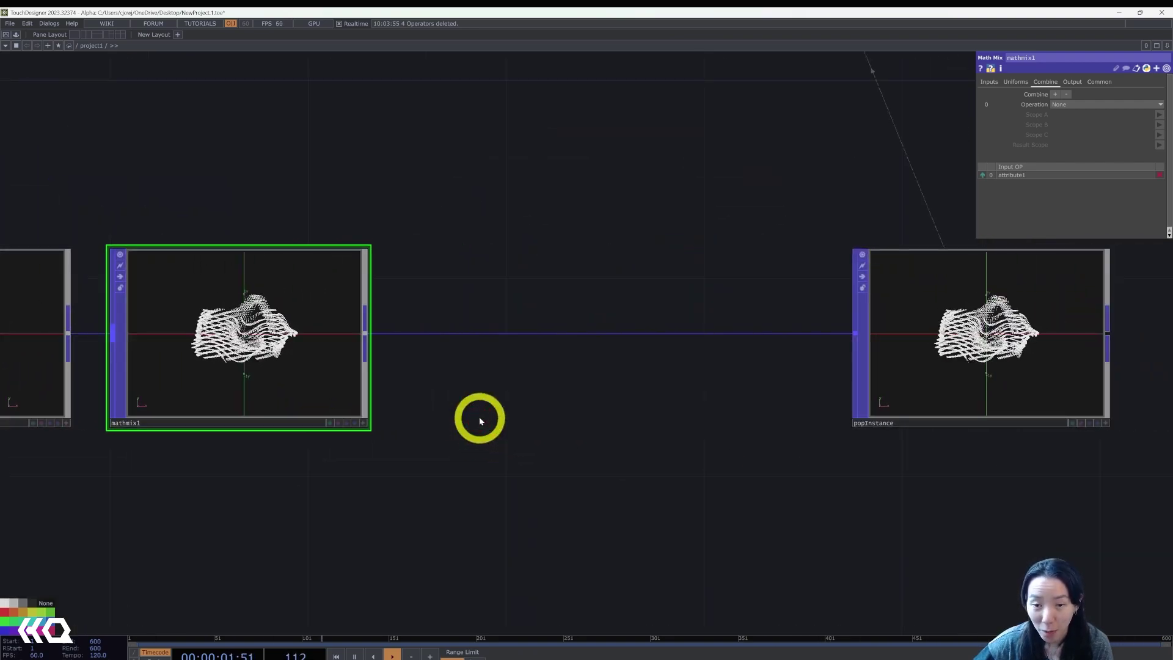
scroll(478, 420, down, 5)
scroll(676, 434, right, 3)
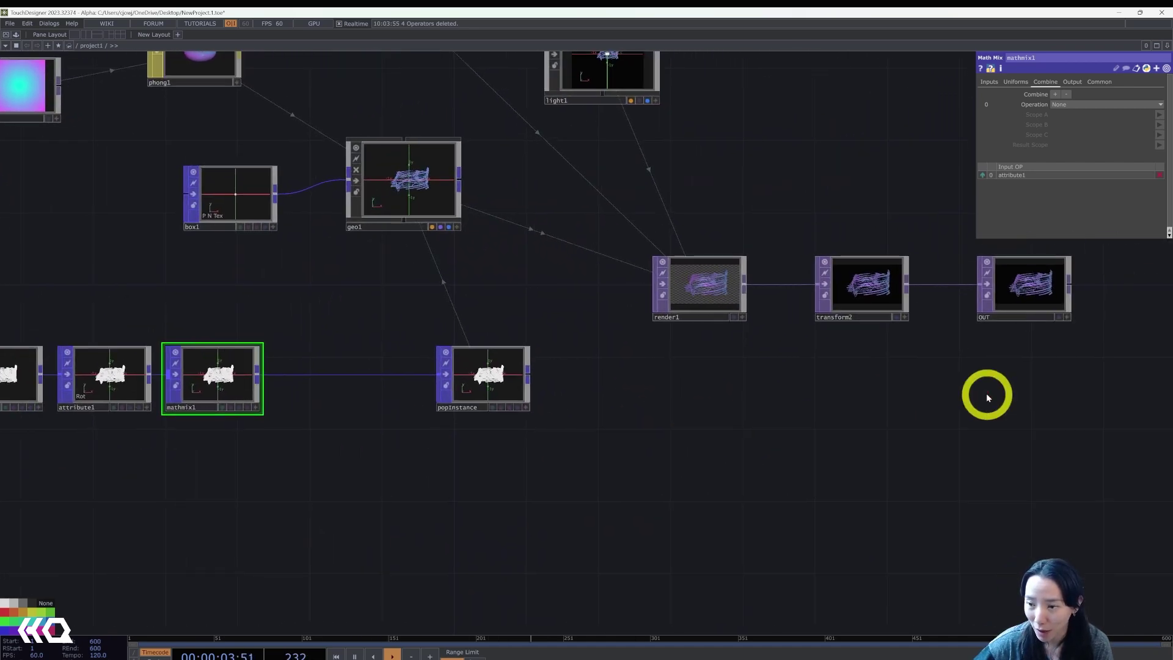
- Set mathmix1's first combine operation to A + B with Scope A Rot.x, Scope B 90 and Result Scope Rot.x
drag(958, 365, 1172, 313)
scroll(616, 342, up, 4)
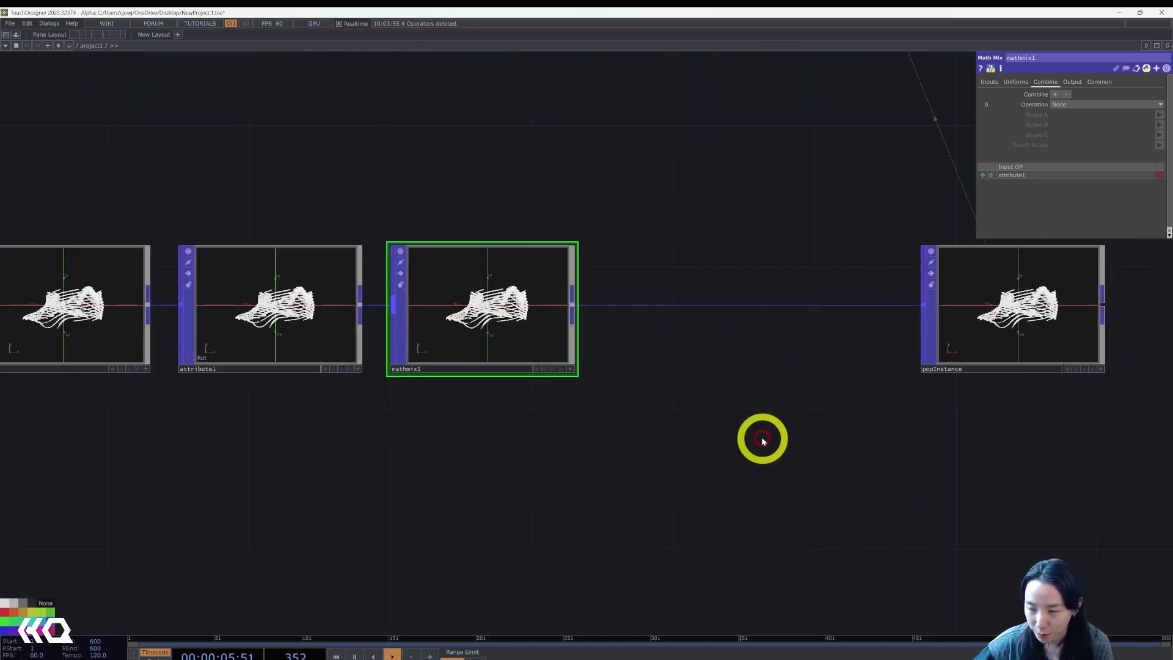
scroll(762, 436, down, 2)
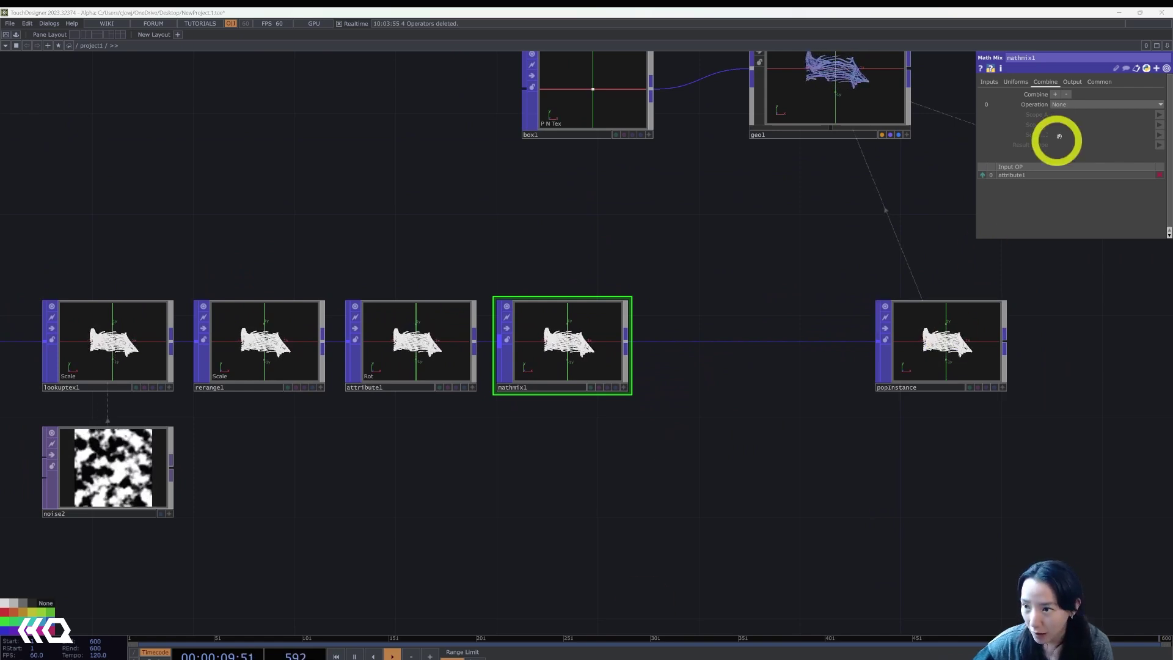
click(1062, 104)
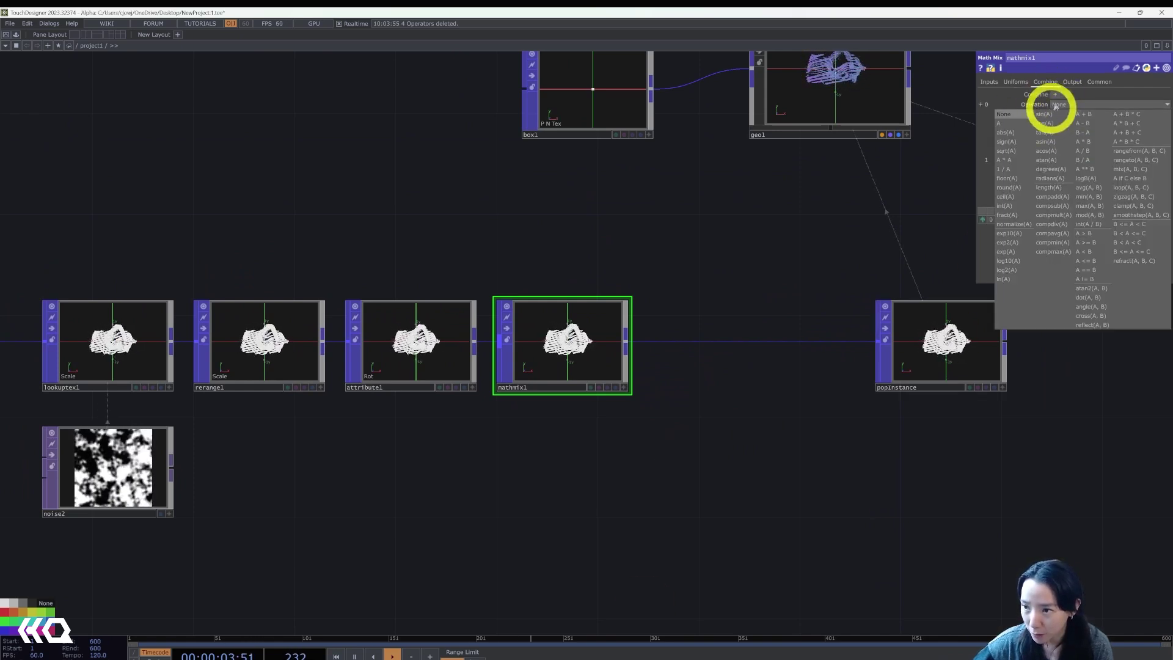
click(1087, 114)
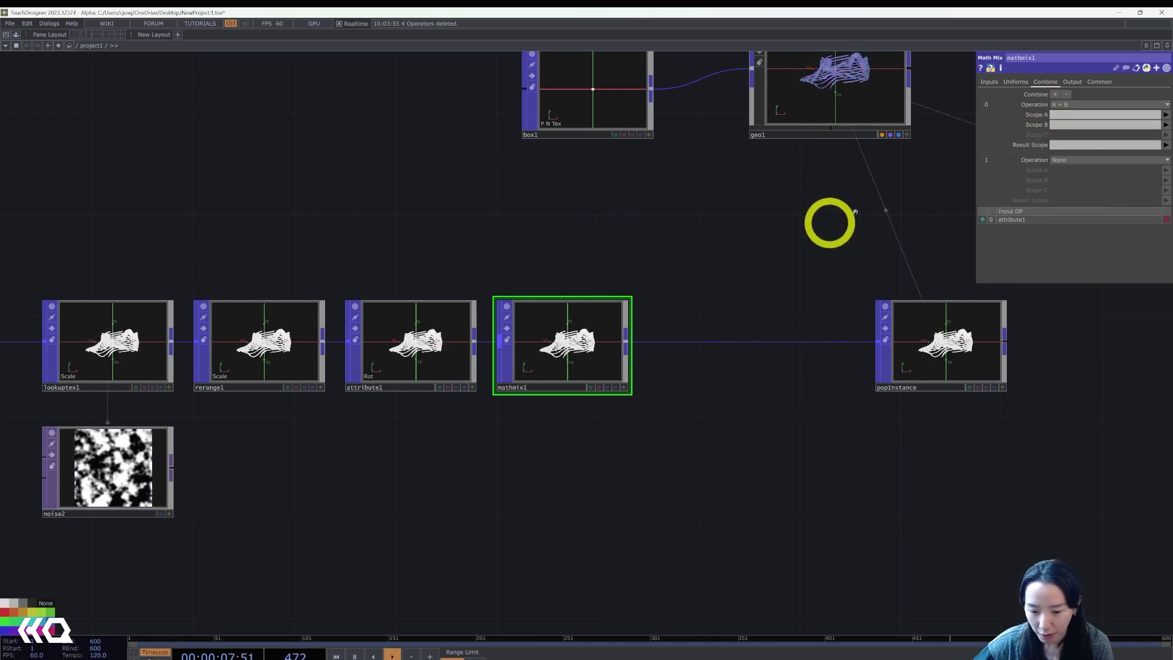
click(1076, 124)
text(Rot.x)
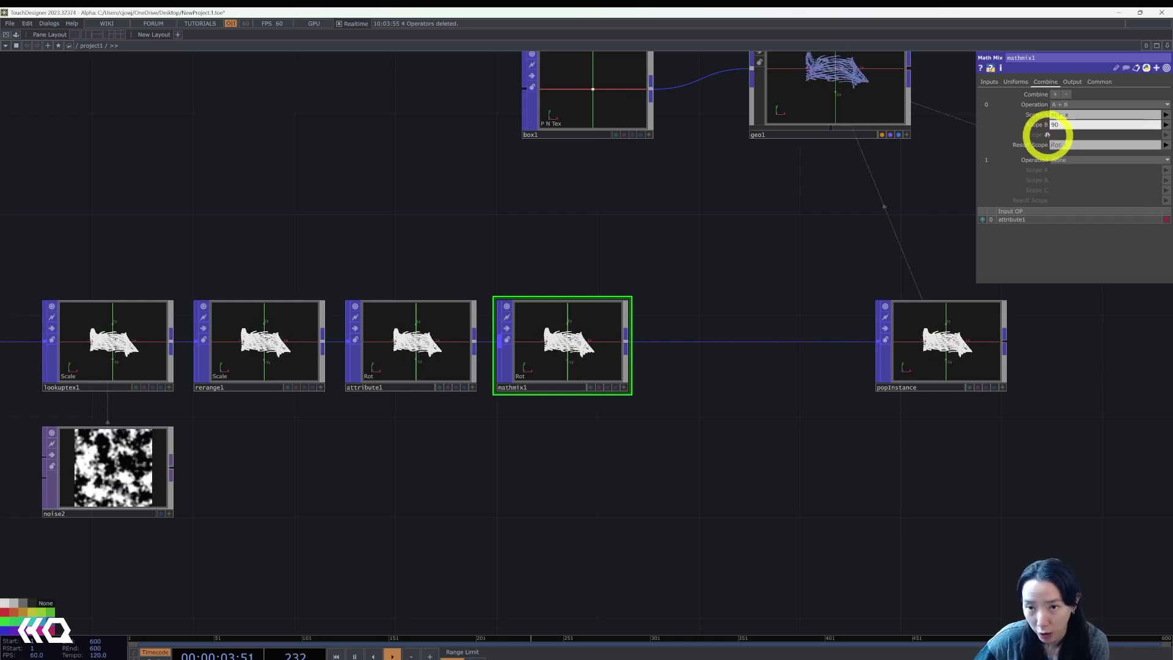
- Set mathmix1's second combine operation to A * B with Scope A Rot.x, Scope B _PointI and Result Scope Rot.x
drag(816, 204, 1056, 133)
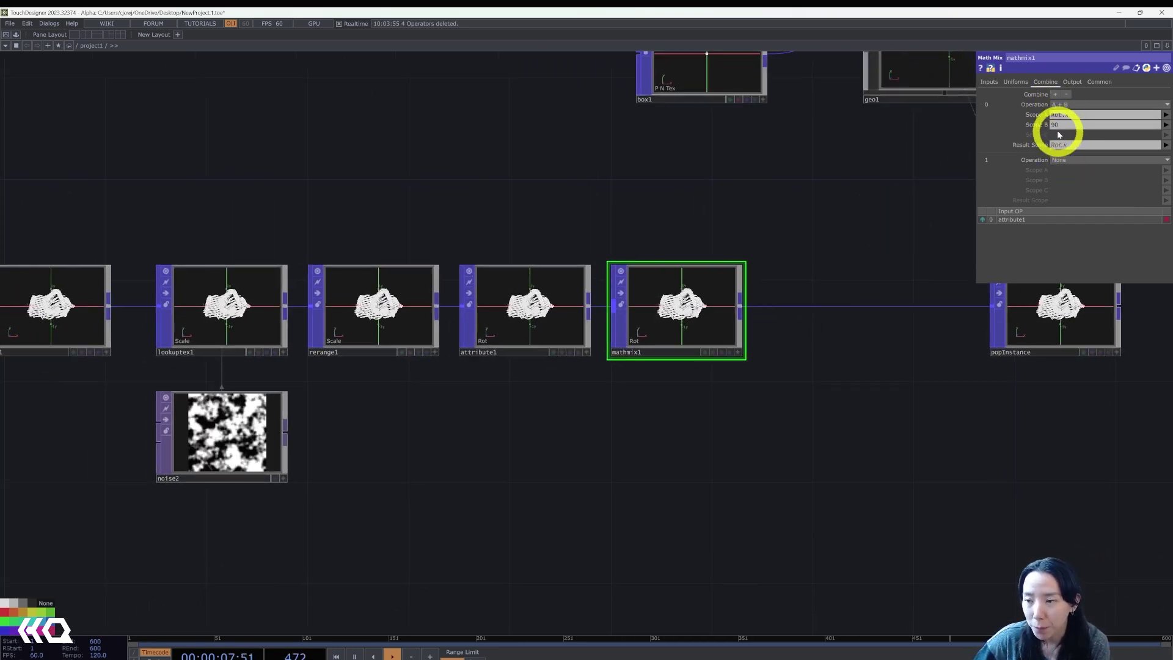
click(1075, 159)
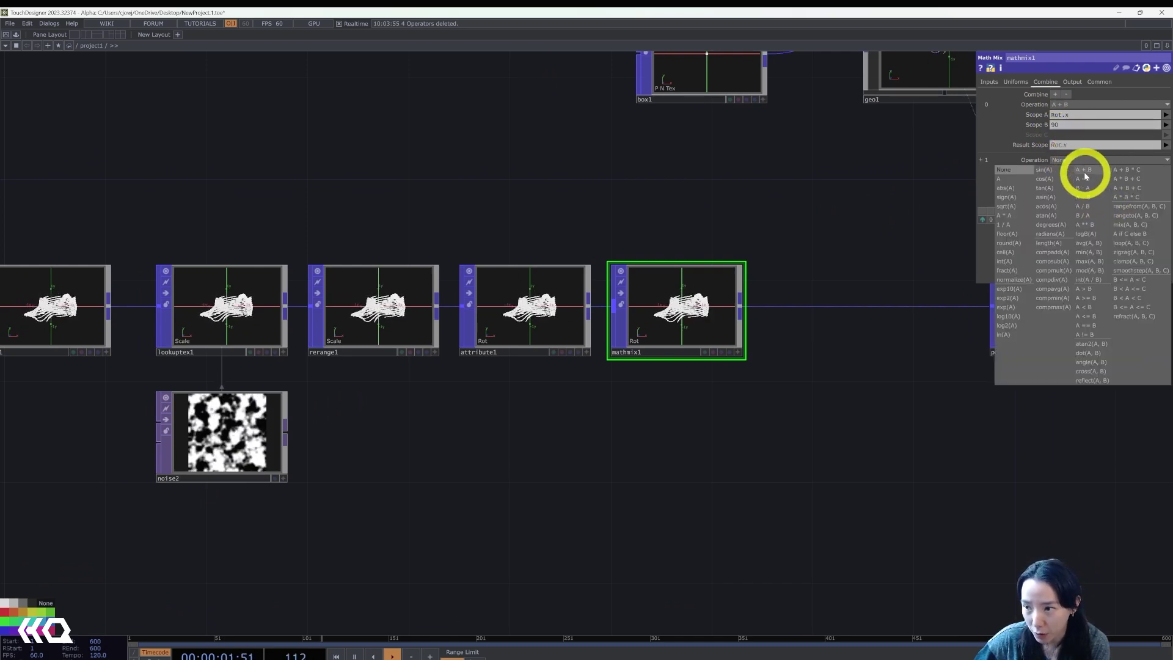
click(1090, 198)
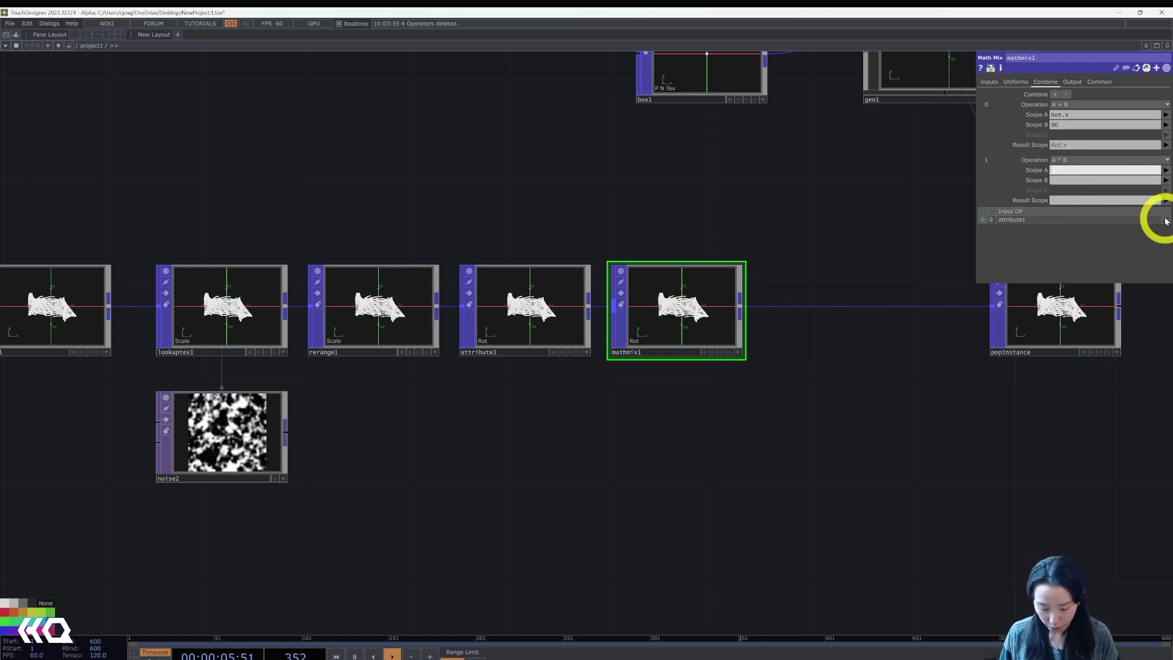
text(Rot.x)
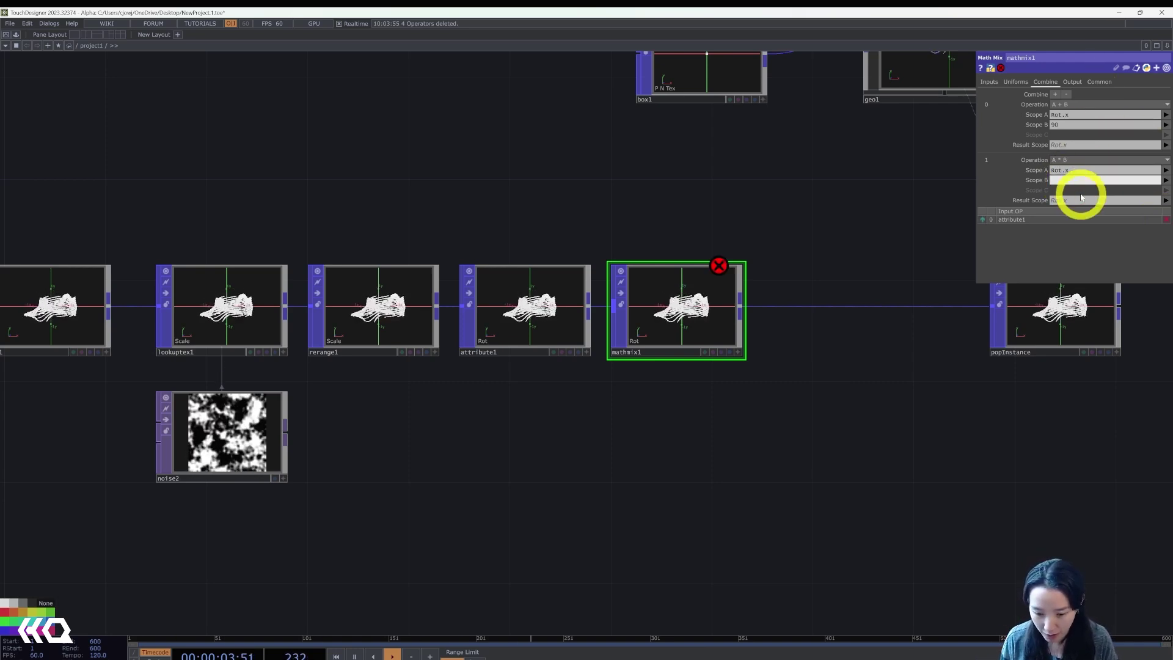
key(shift)
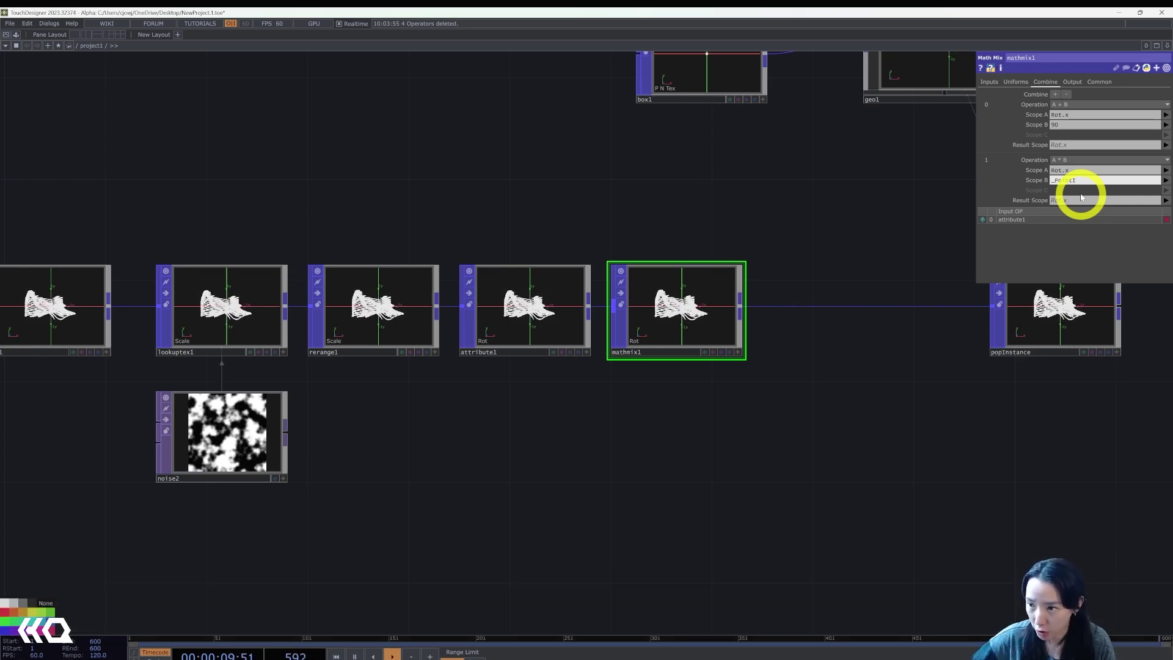
- Turn on the network background display of the OUT operator
scroll(804, 212, up, 5)
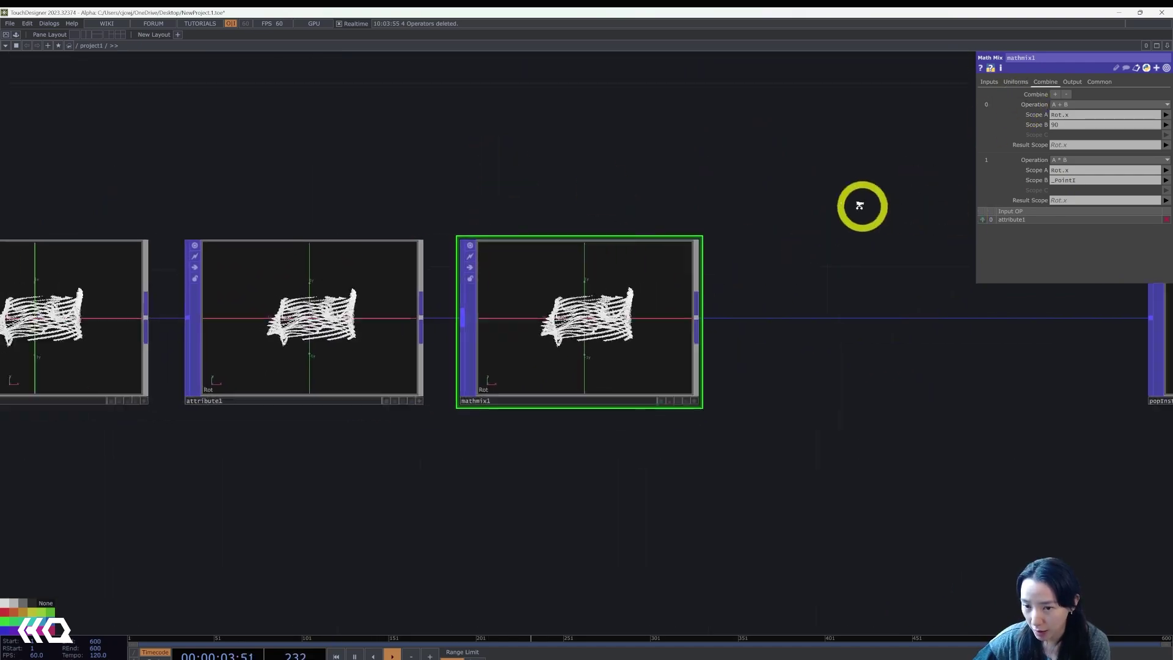
drag(727, 312, 421, 520)
scroll(538, 416, down, 3)
drag(898, 482, 804, 490)
scroll(978, 409, up, 2)
click(984, 419)
- Map geo1's instance Rotate X, Y and Z to Rot(0), Rot(1) and Rot(2)
drag(977, 450, 1157, 371)
scroll(526, 244, up, 3)
click(526, 259)
drag(603, 411, 586, 262)
scroll(580, 317, down, 4)
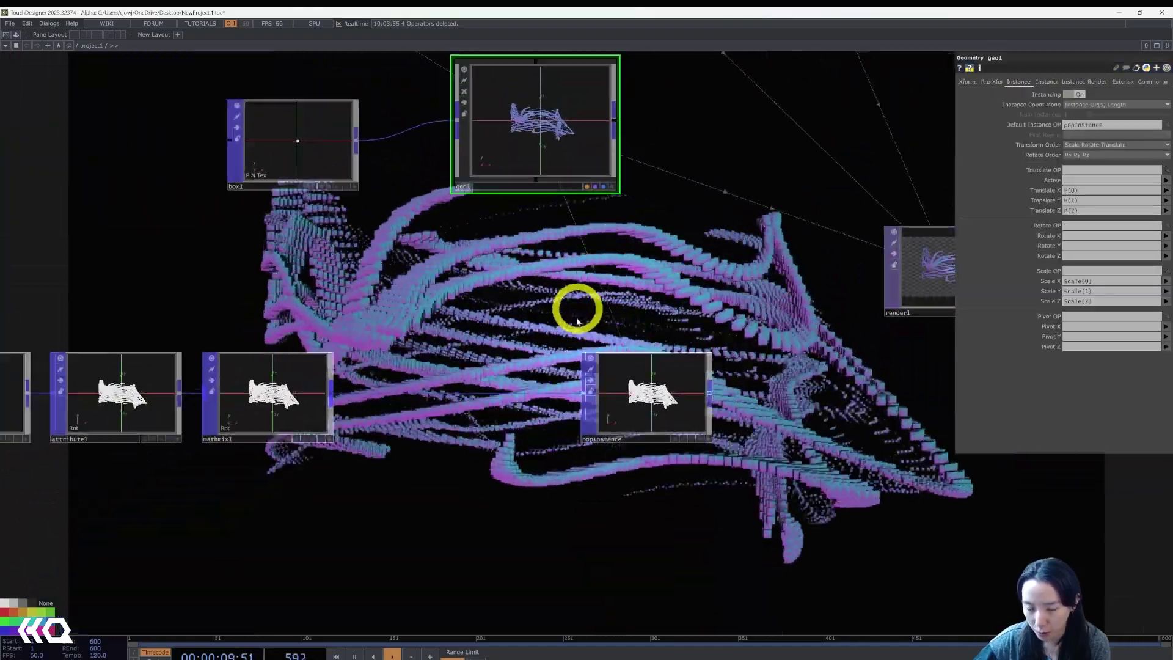
scroll(594, 324, down, 1)
drag(697, 310, 739, 351)
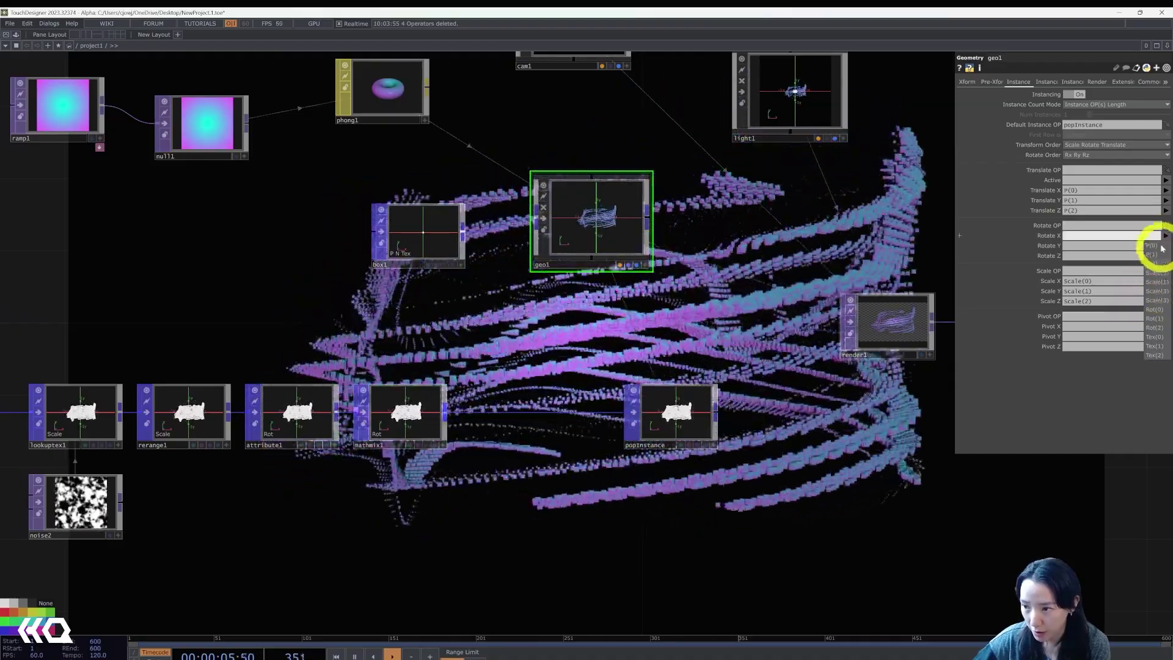
click(1153, 309)
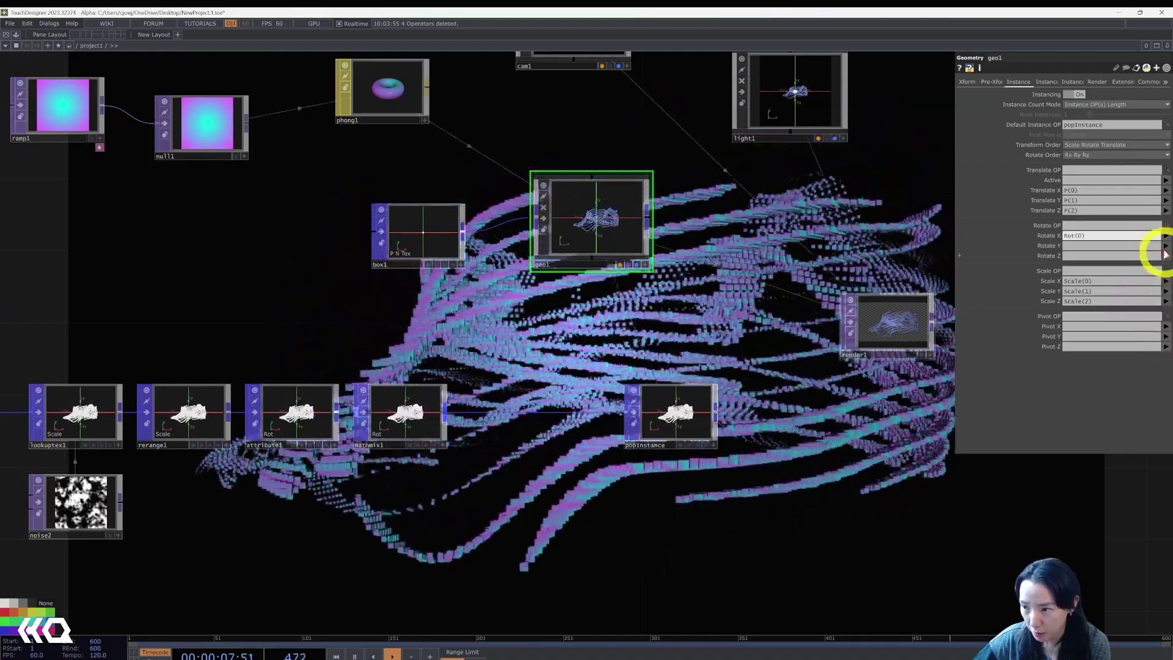
click(1166, 246)
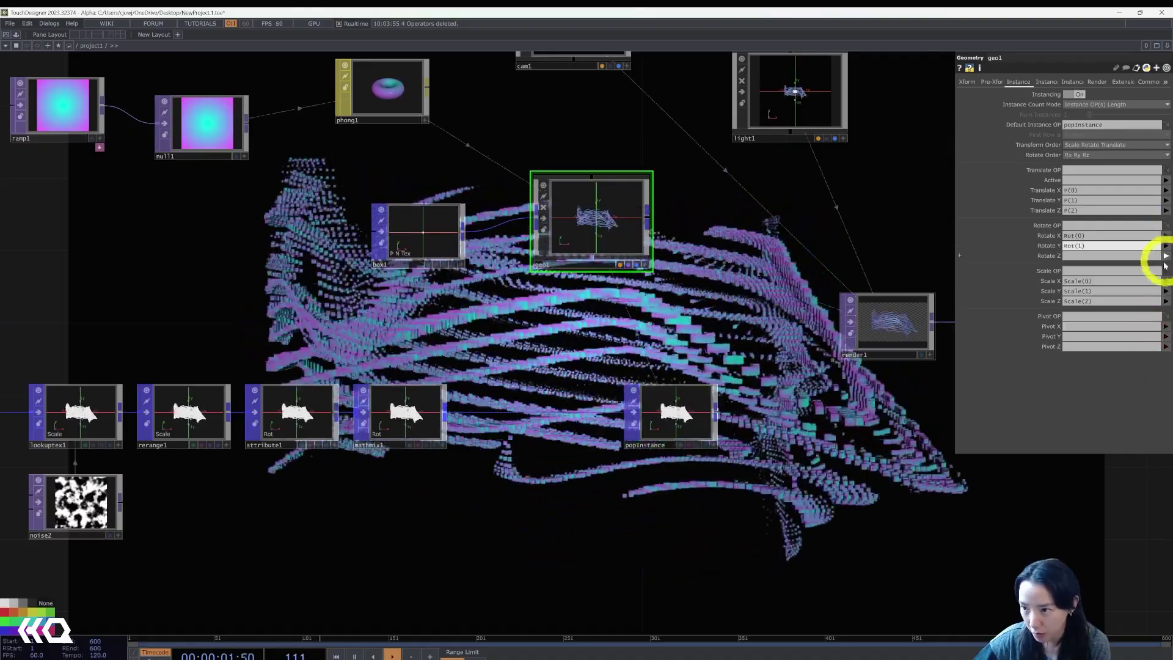
click(1166, 256)
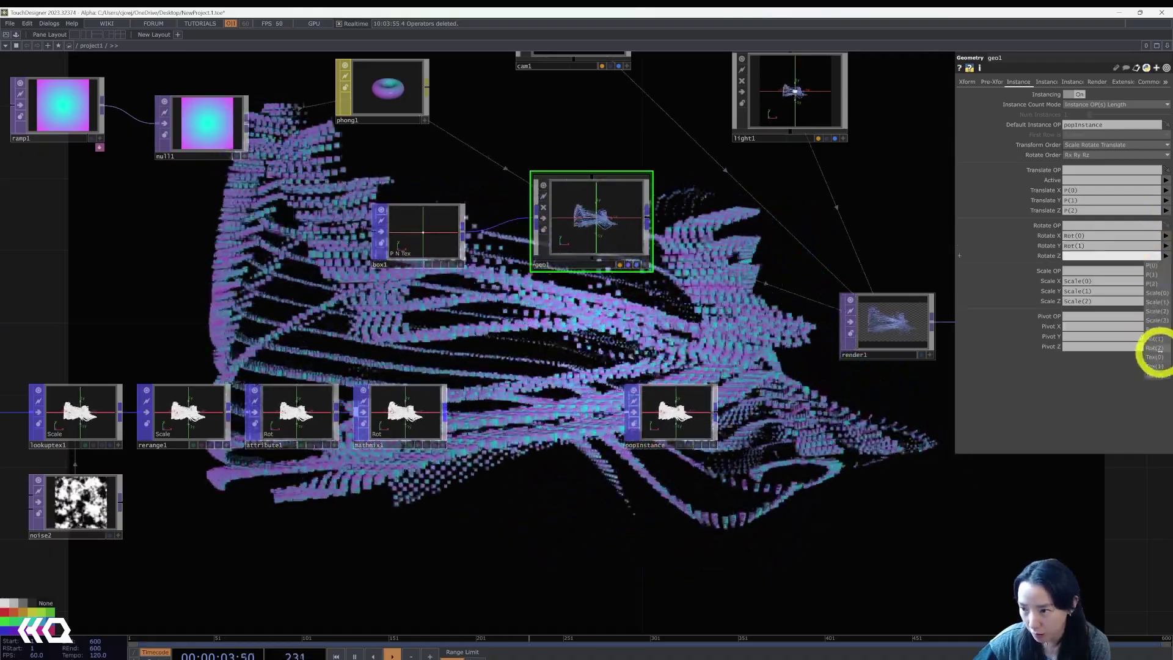
click(1155, 347)
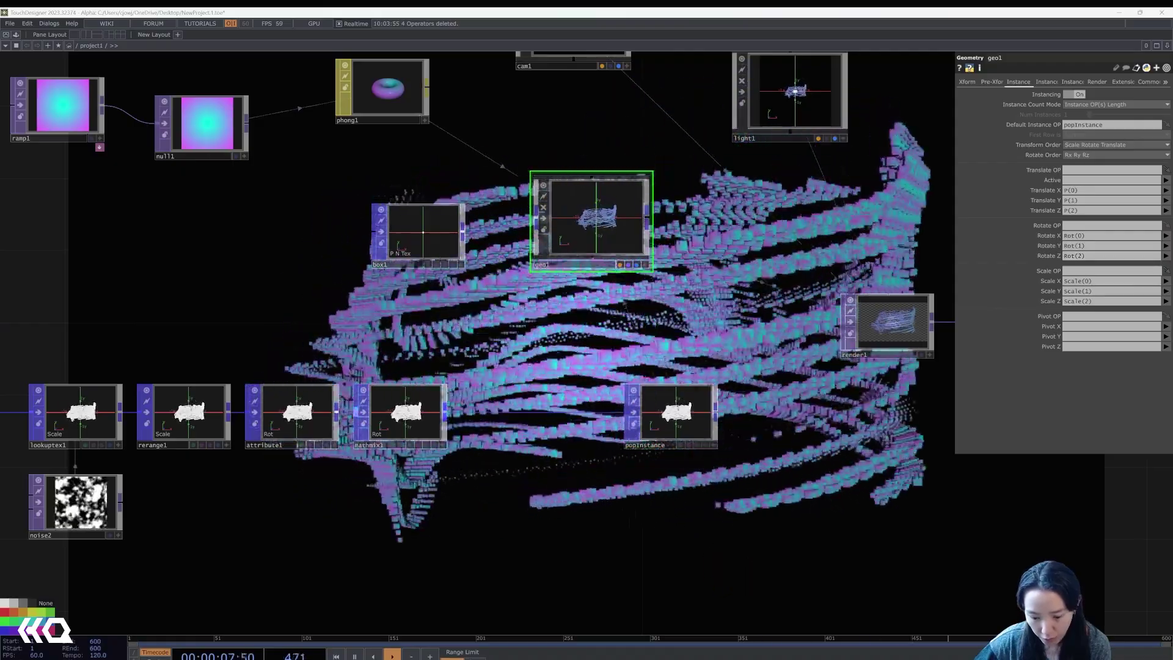
- Add a third combine operation to mathmix1 and set it to A + B
scroll(738, 514, up, 4)
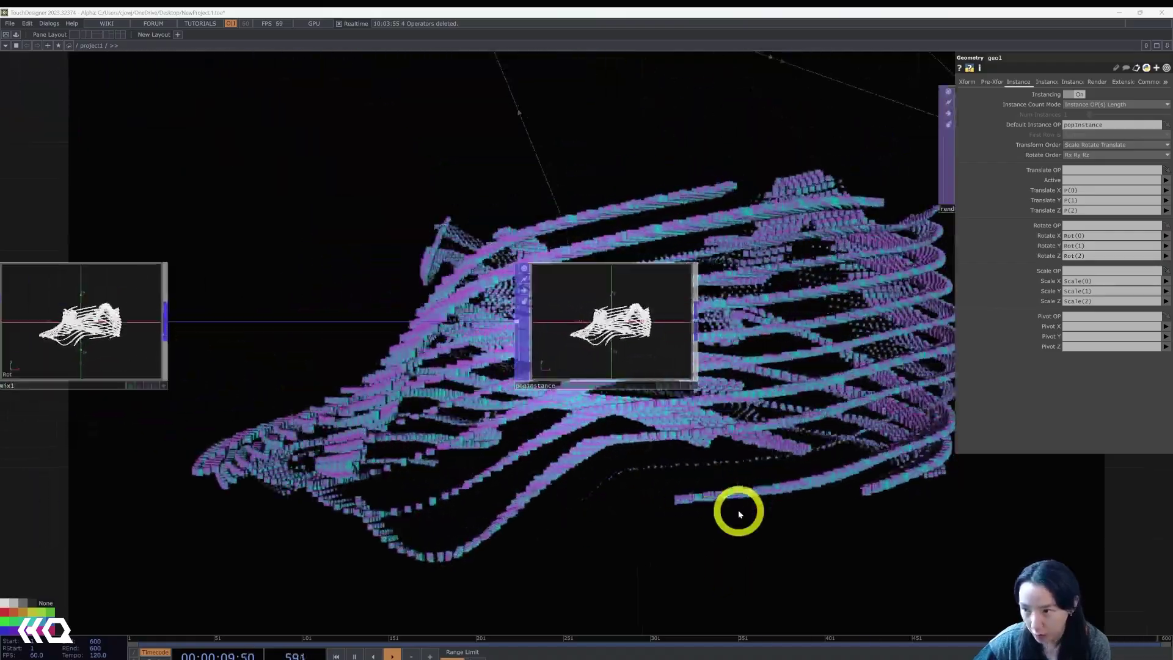
drag(750, 502, 809, 445)
scroll(616, 384, down, 2)
drag(763, 408, 913, 403)
click(444, 313)
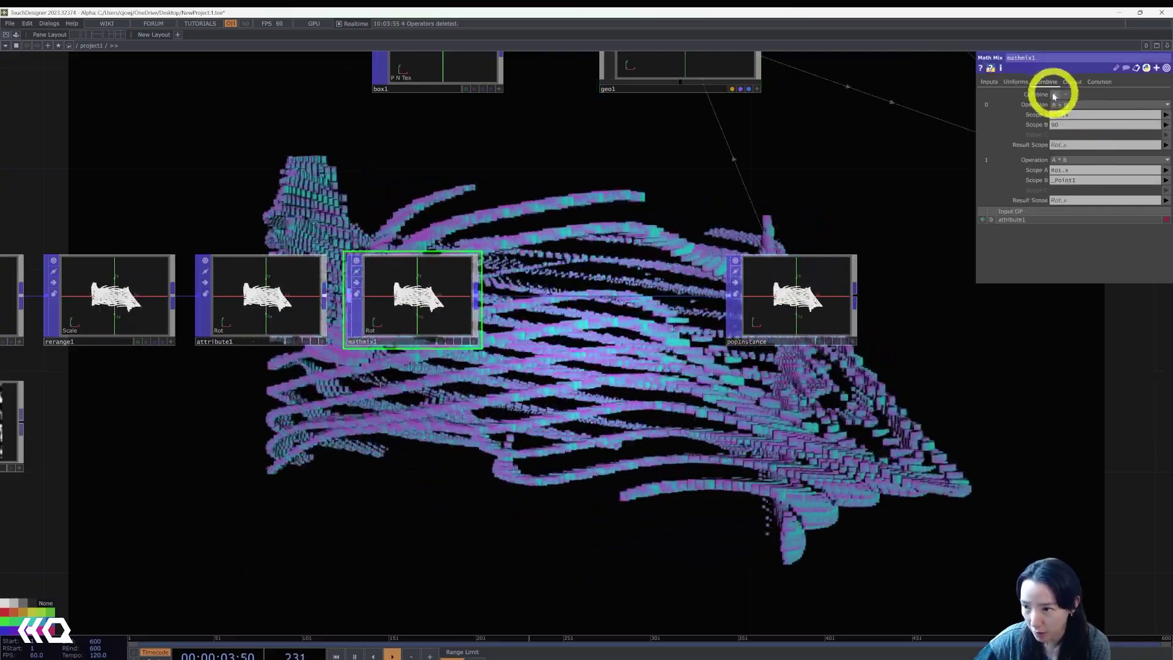
click(1055, 96)
click(1077, 215)
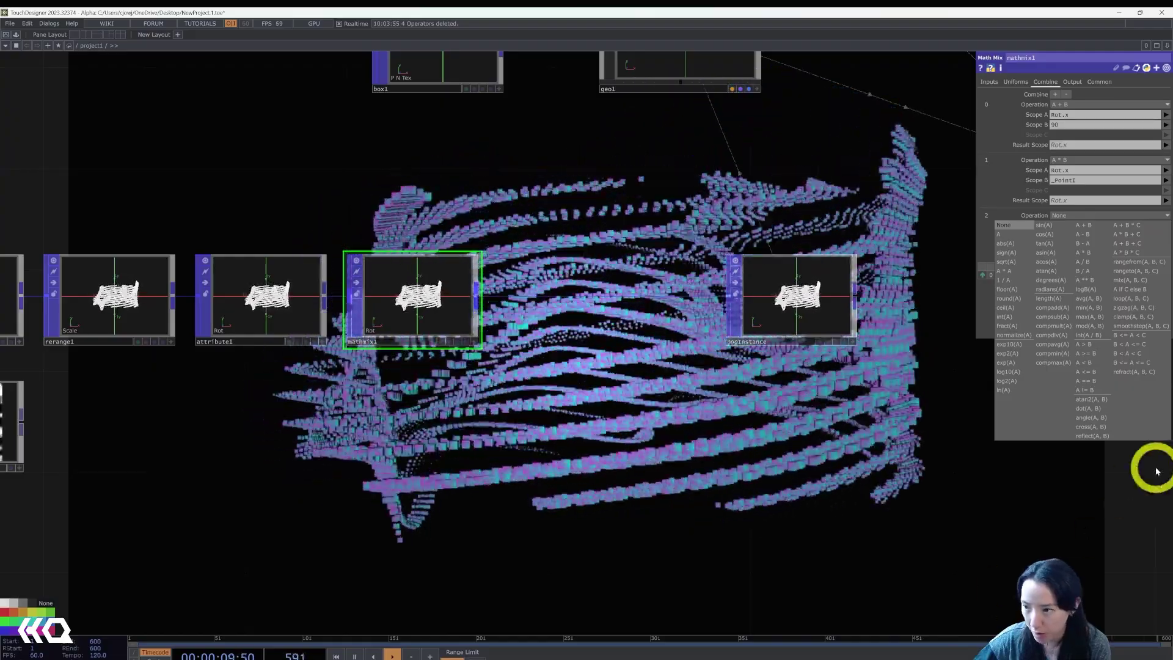
click(1094, 227)
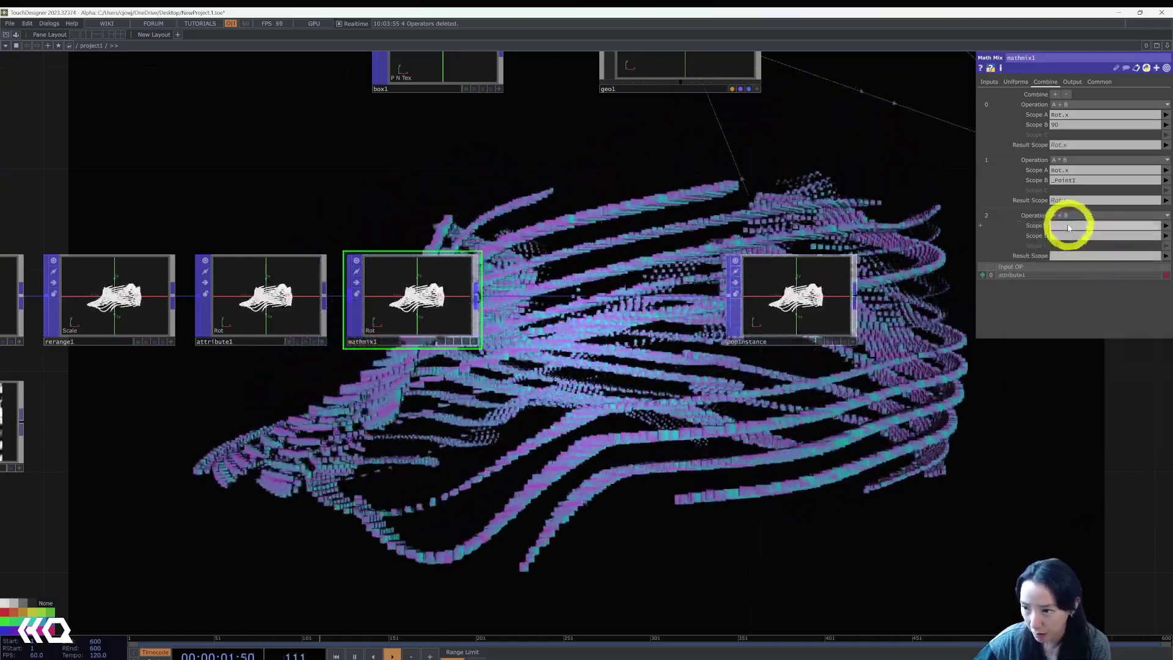
- Set the third combine's Scope A to Rot.y and Scope B to _PointI in mathmix1
key(shift+r)
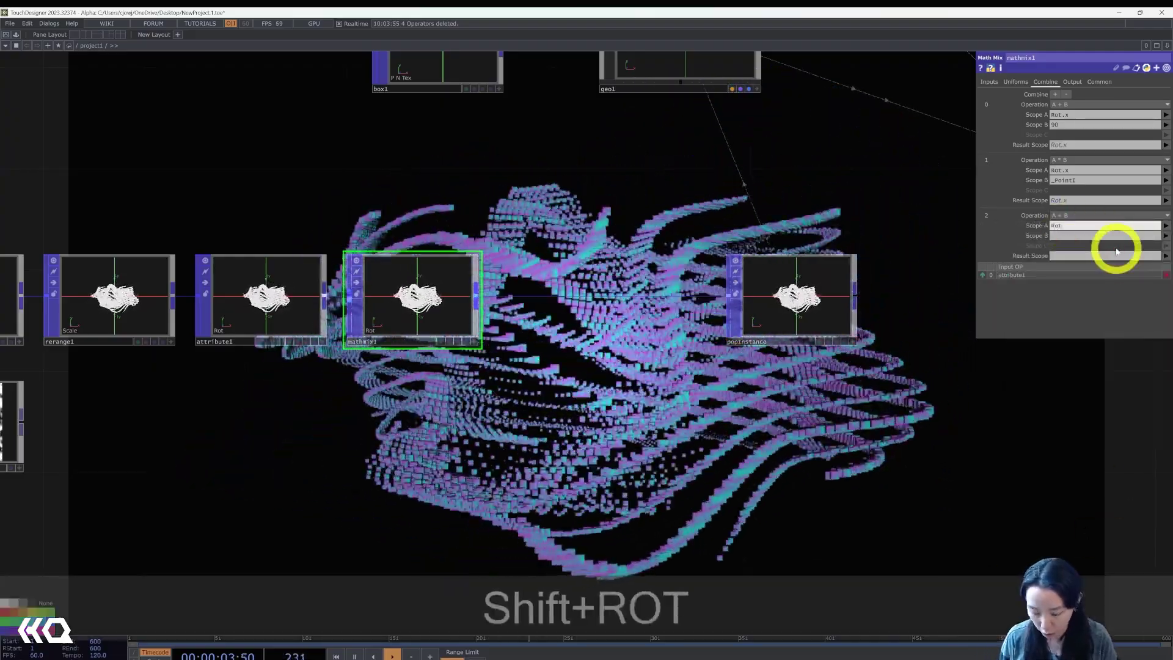
text(ot.y)
key(Return)
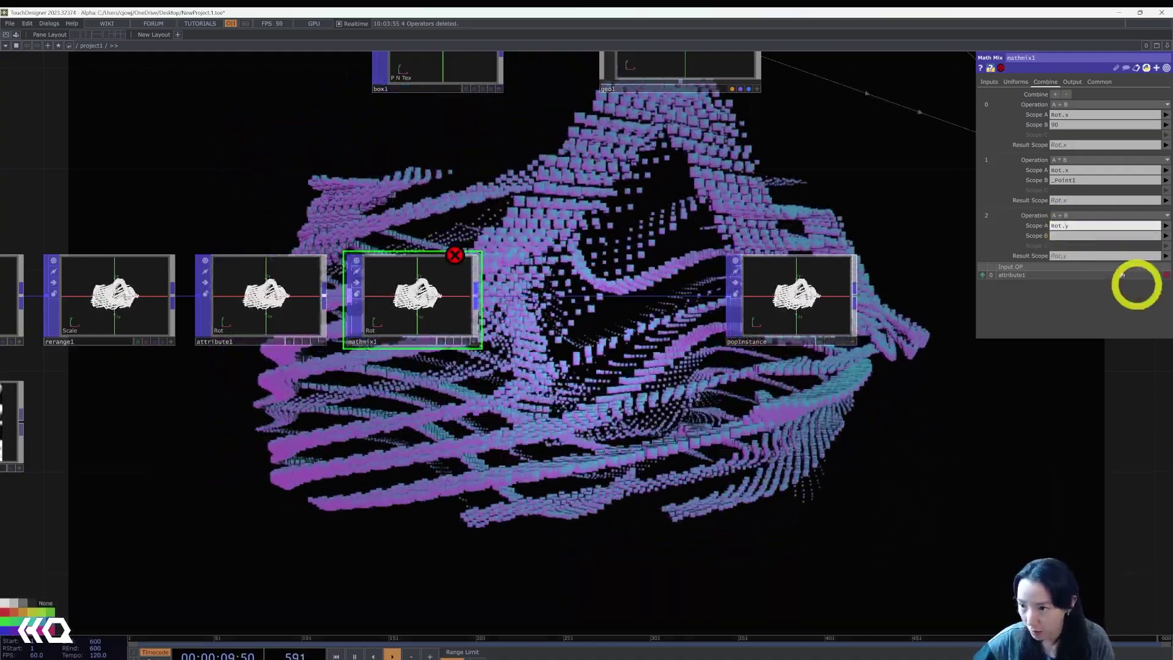
key(shift)
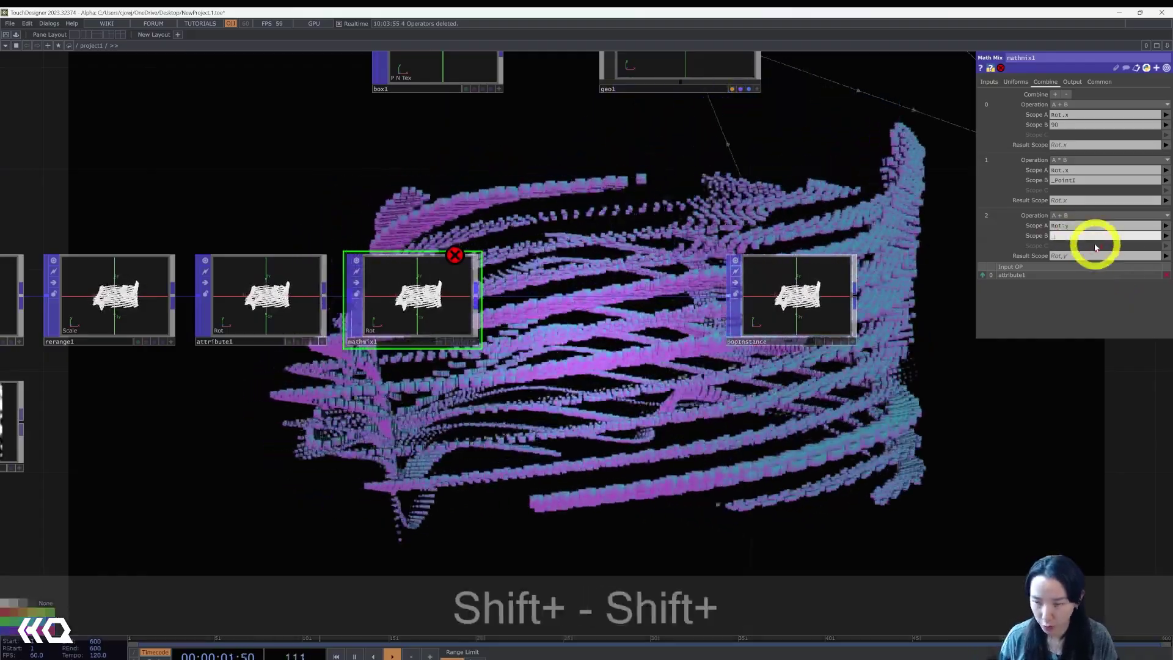
text(_PointI)
key(Return)
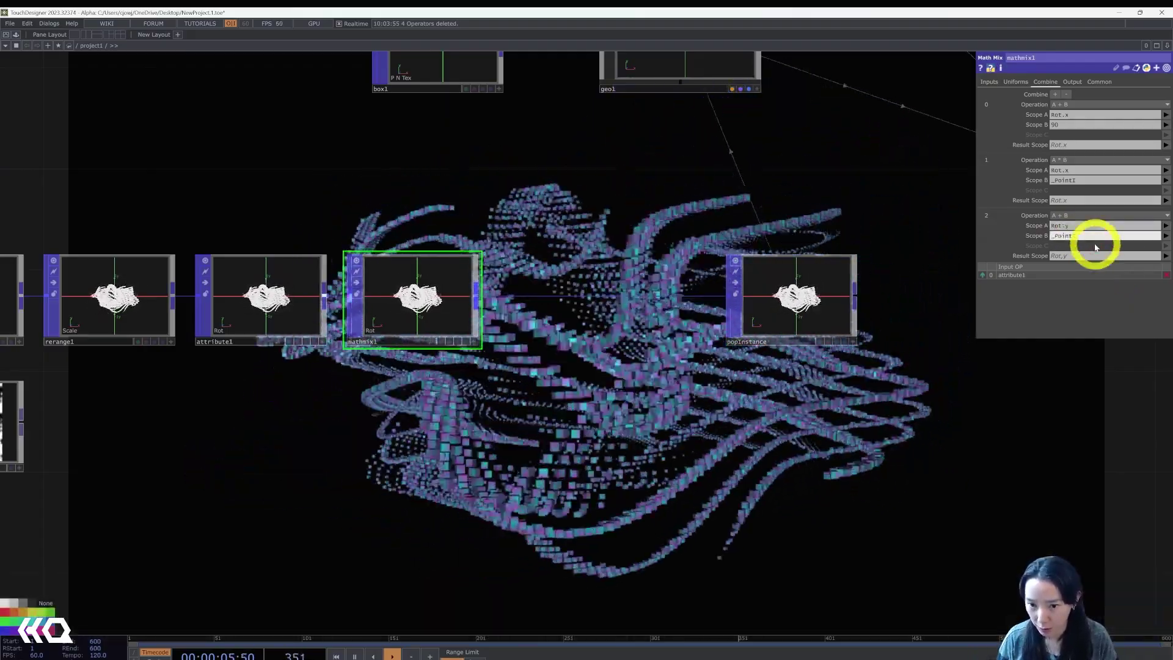
- Open noise1's parameters at the start of the POP chain and try out its Exponent
scroll(663, 428, up, 3)
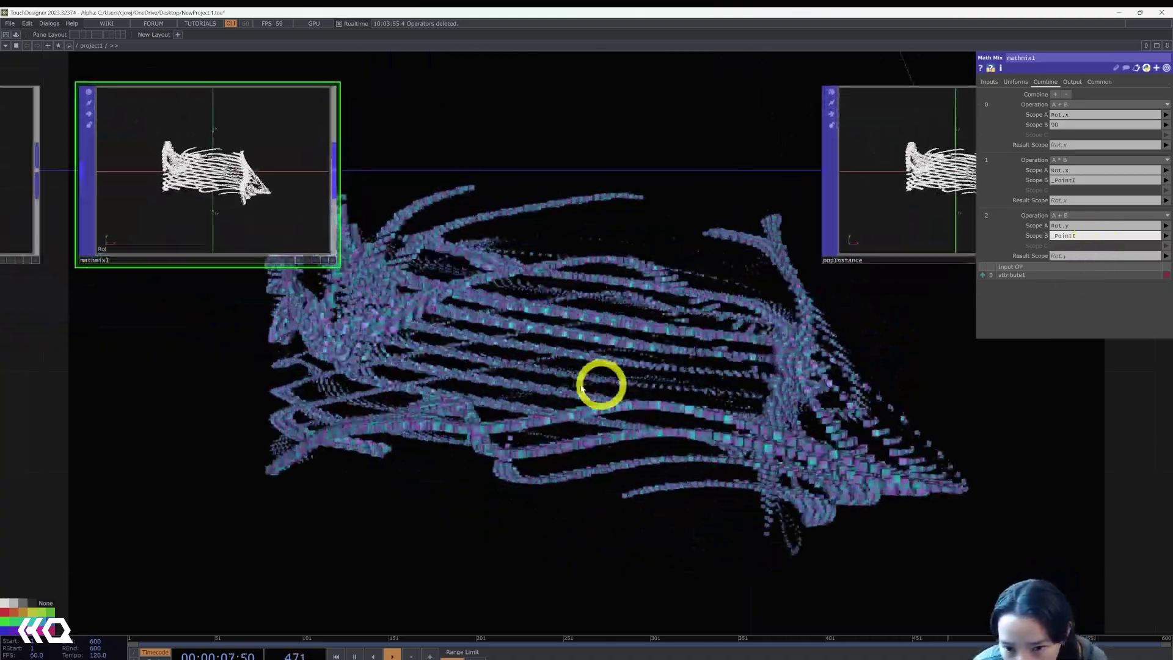
scroll(600, 474, down, 5)
drag(589, 370, 580, 463)
drag(882, 470, 794, 349)
scroll(794, 347, down, 4)
drag(678, 447, 913, 433)
scroll(686, 384, up, 4)
drag(843, 426, 731, 394)
drag(131, 394, 614, 428)
click(596, 310)
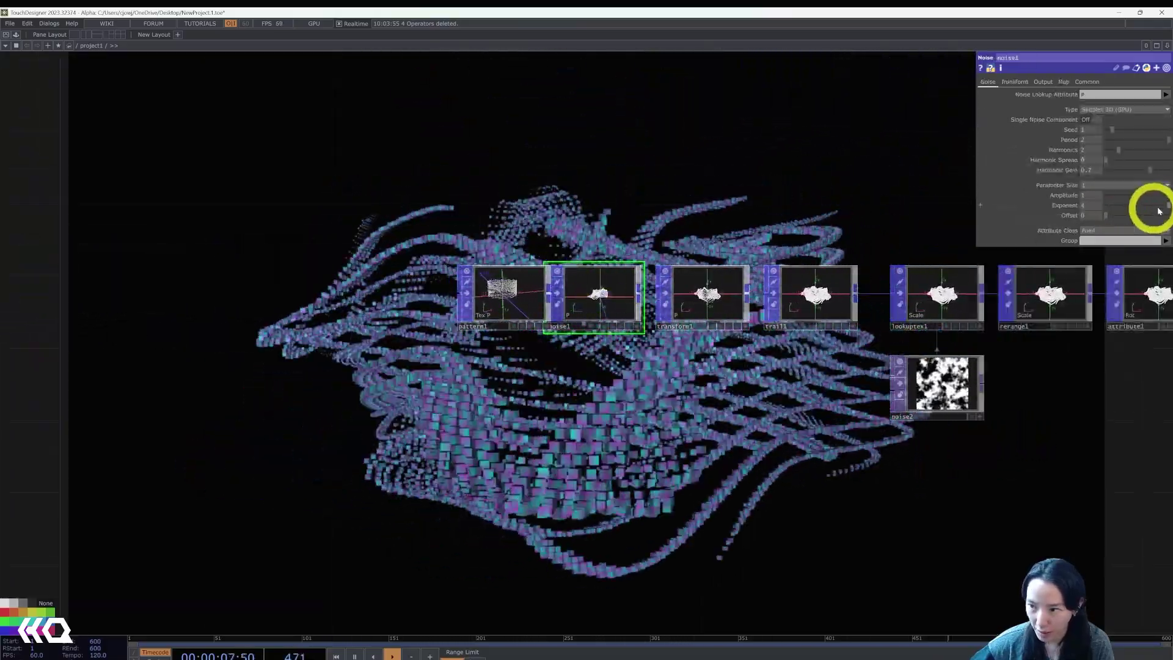
drag(1164, 205, 1164, 235)
- Add a Button COMP to the network below the POP chain
drag(764, 441, 655, 400)
key(Tab)
text(noise)
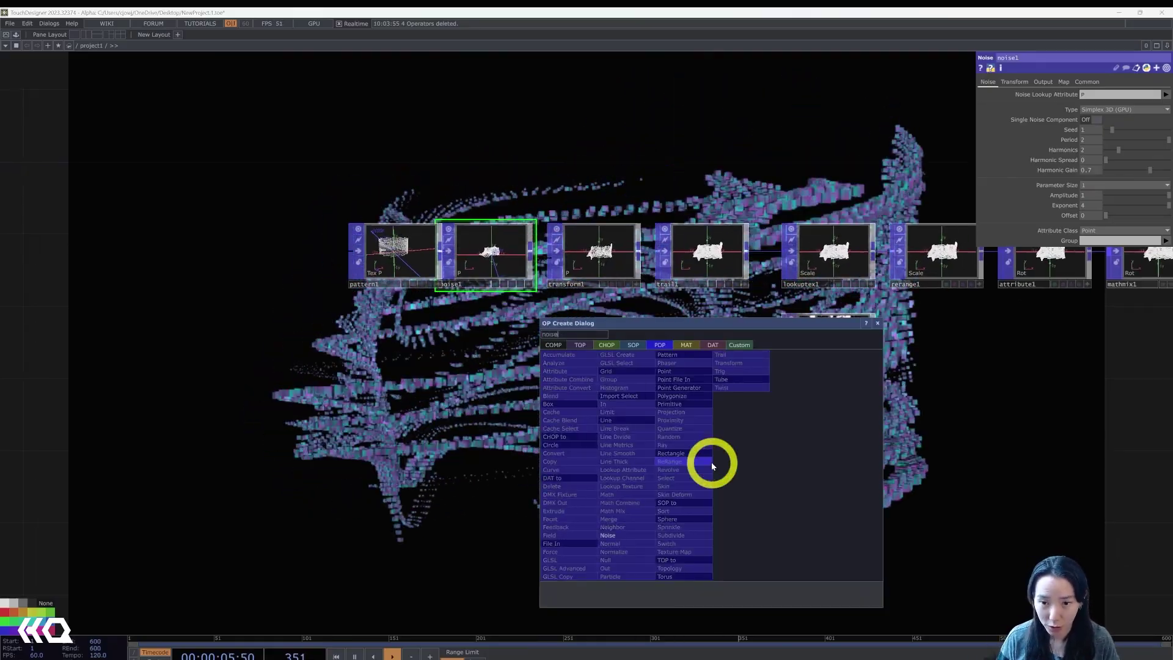
click(549, 347)
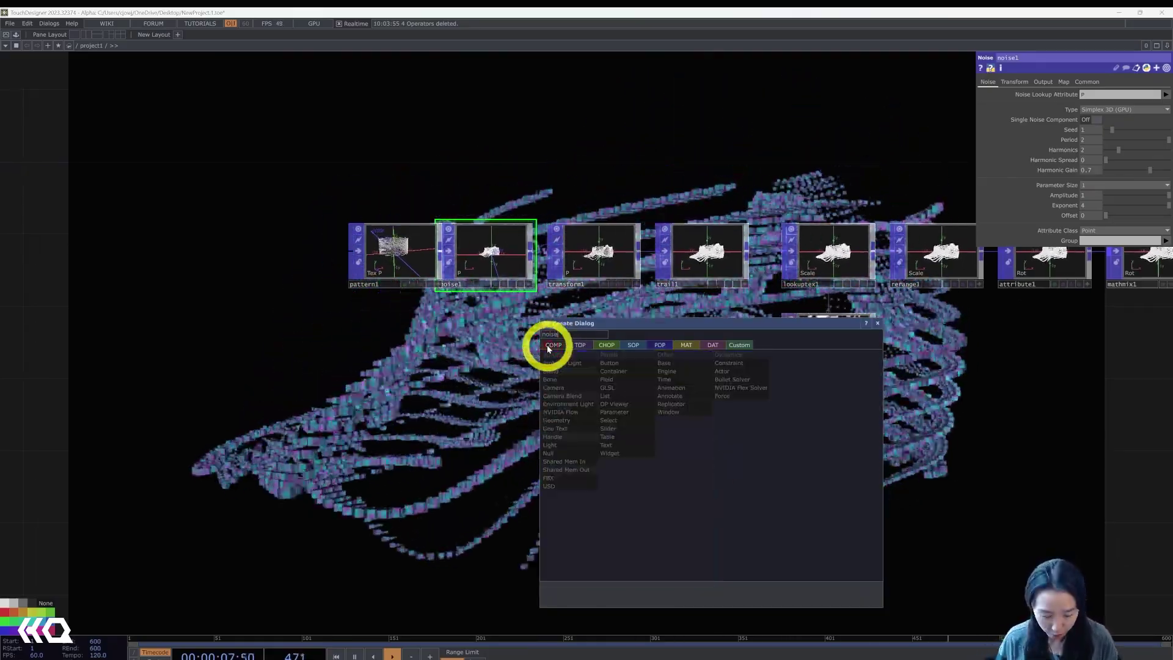
key(ctrl+a)
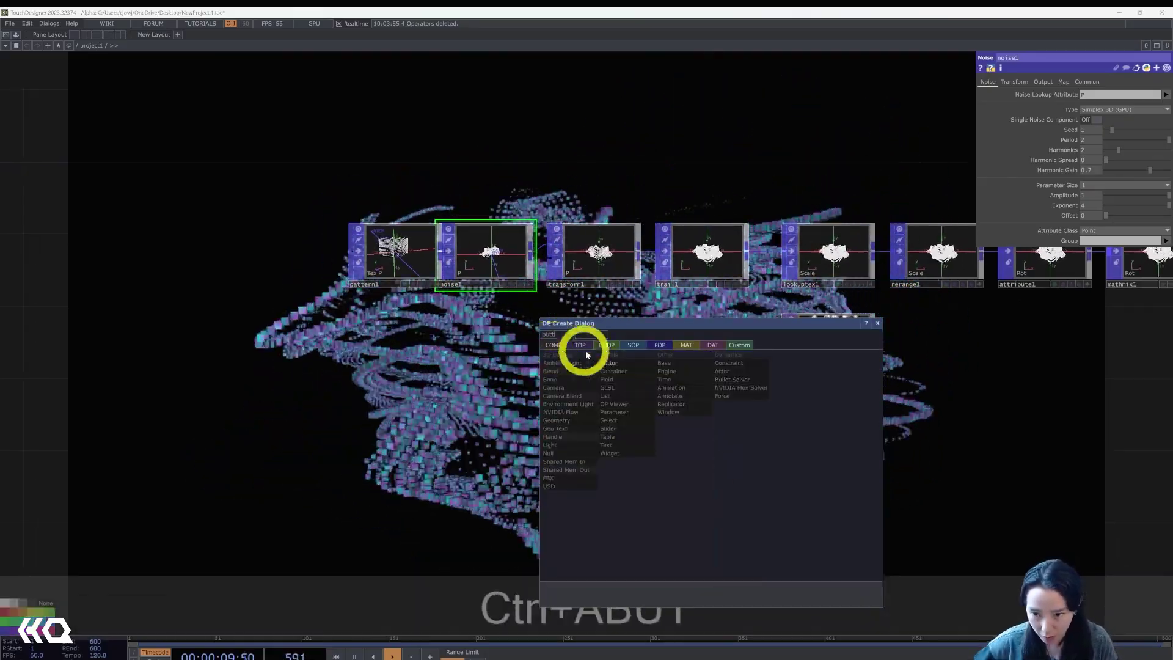
click(616, 363)
click(624, 491)
- Label the new button Explode
click(1053, 94)
text(Expl)
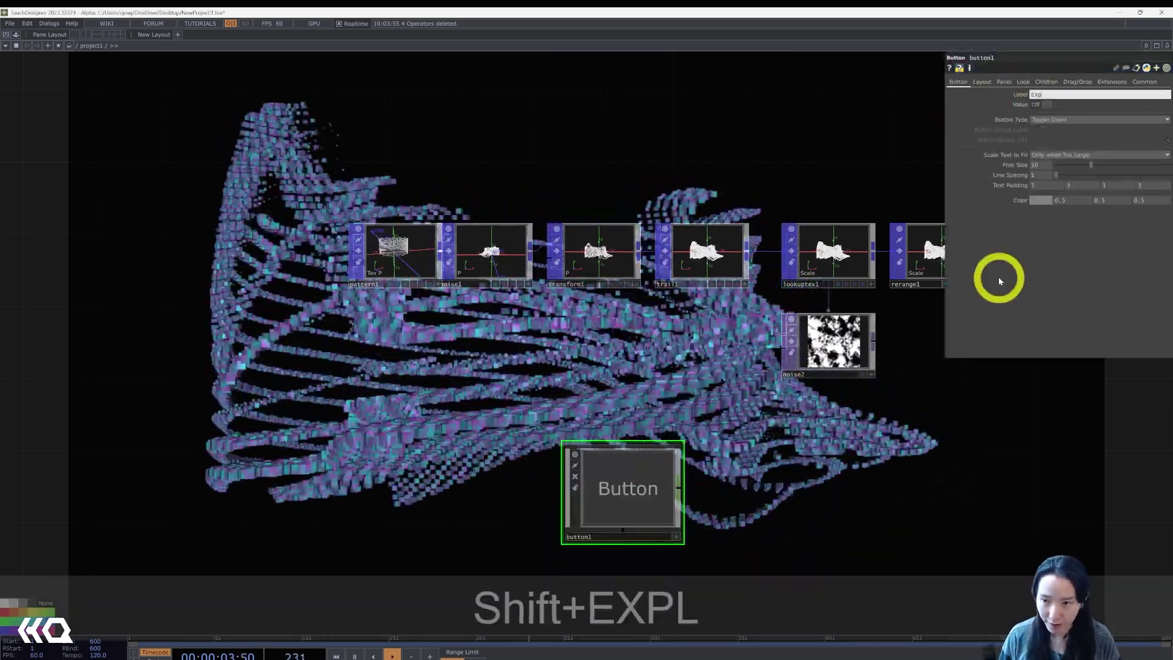
text(ode)
key(Return)
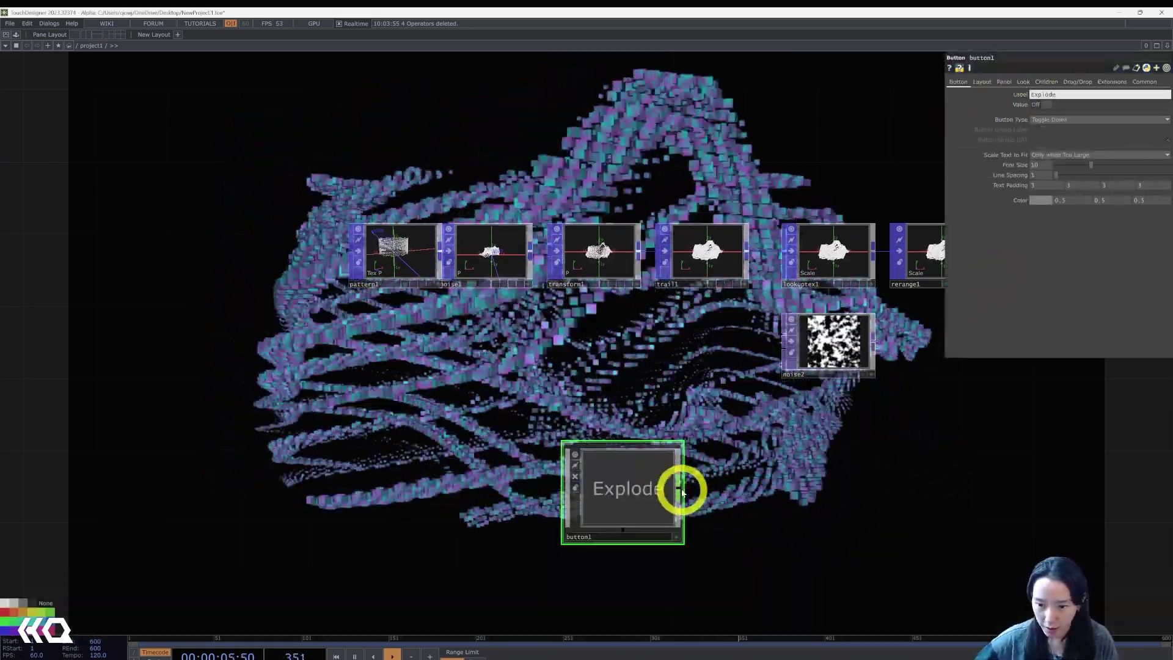
- Append a Math CHOP to the output of the Explode button
right_click(680, 489)
text(math)
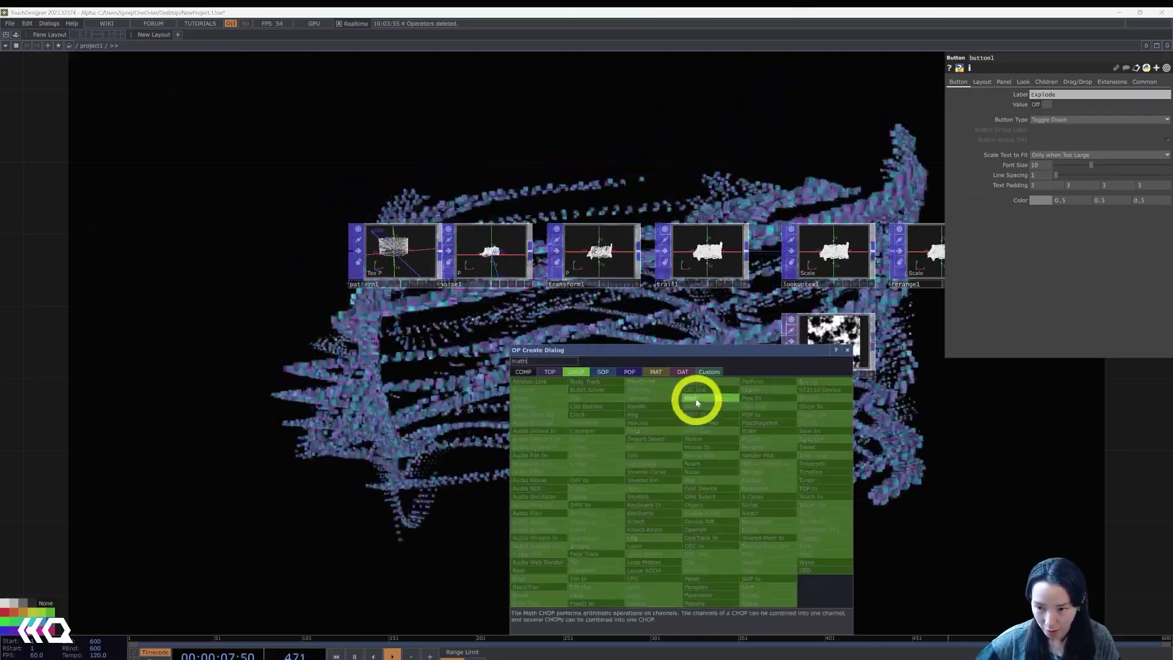
click(697, 402)
click(788, 500)
- Lower the Exponent of noise1 to well below 1 so the particle network spreads out
click(514, 256)
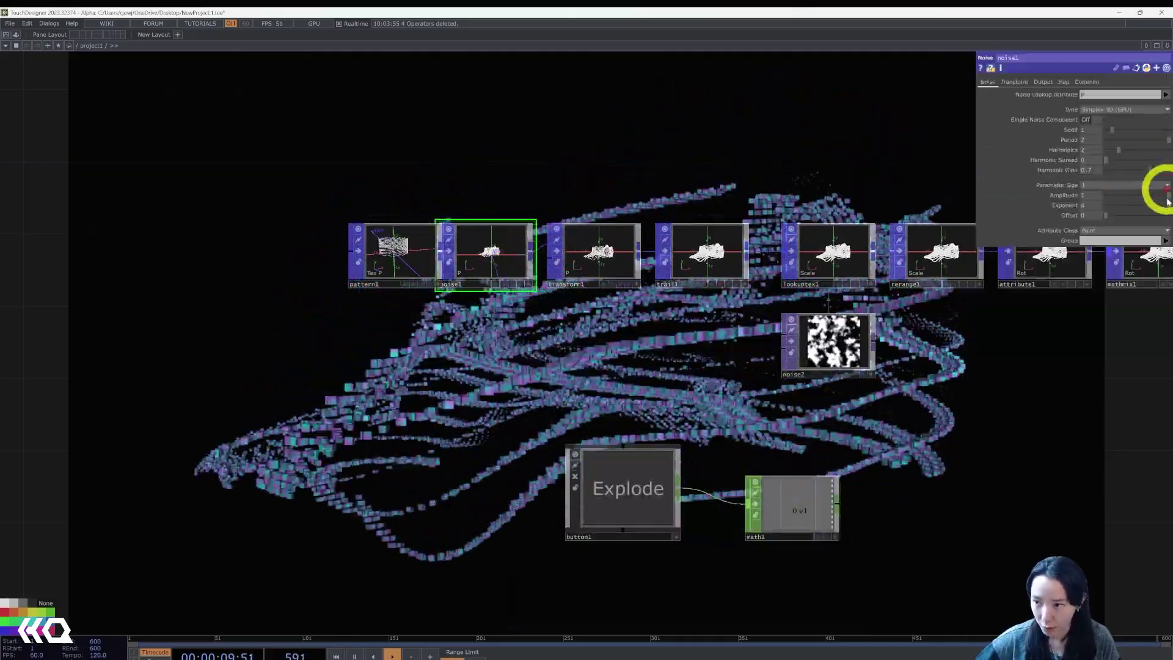
drag(1168, 212, 1111, 206)
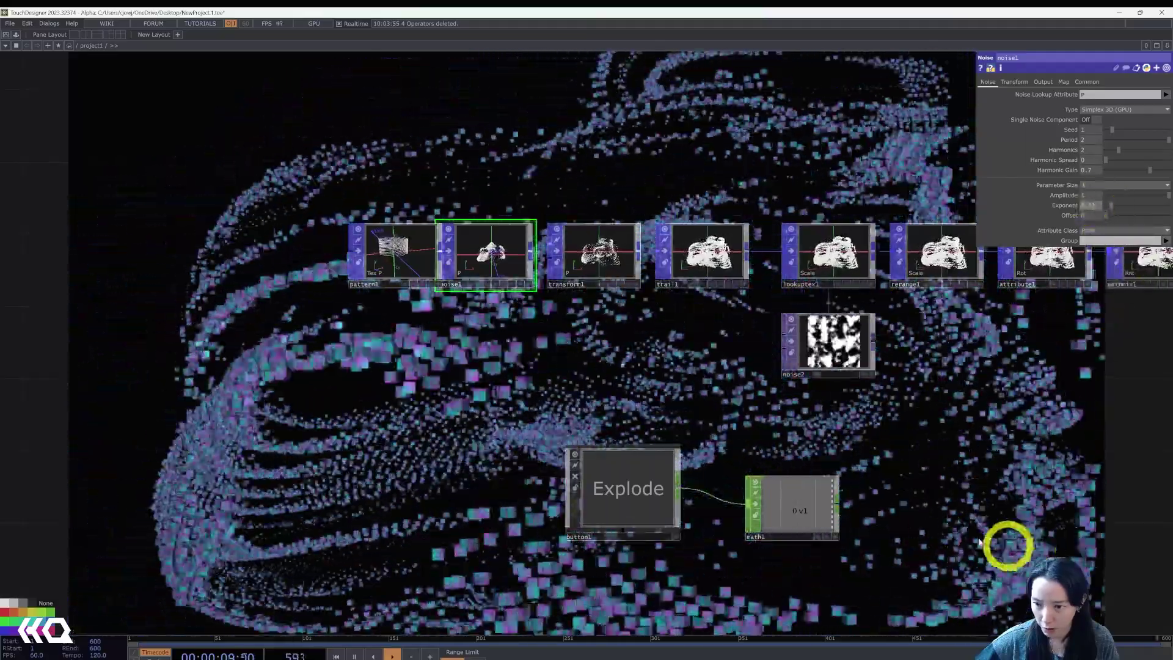
- Set the To Range of math1 to 4 and 0.3
click(824, 497)
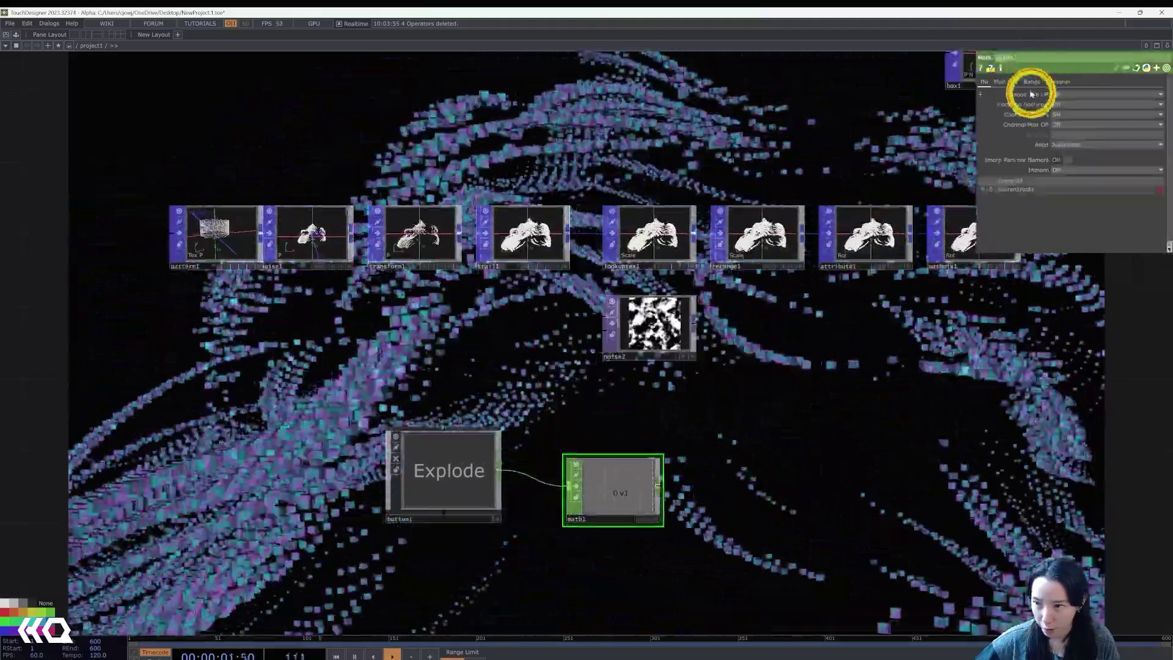
click(1032, 81)
text(.3)
key(Return)
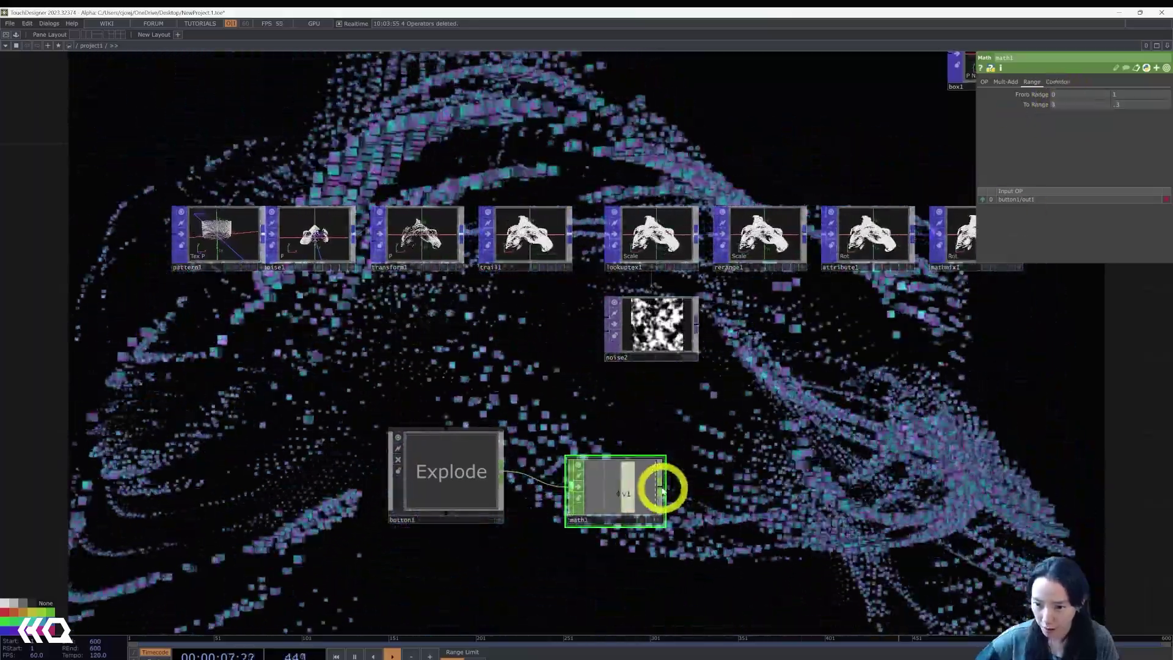
- Append a Null CHOP after math1 and space it farther away, leaving a gap between the two operators
right_click(658, 485)
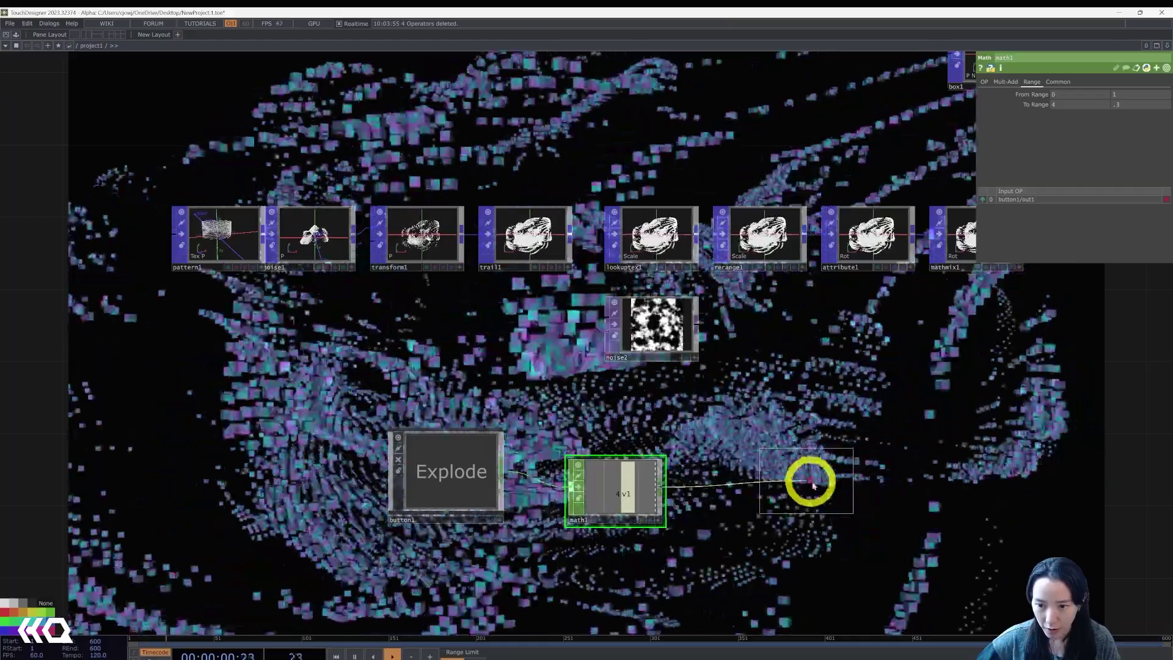
click(813, 486)
click(482, 493)
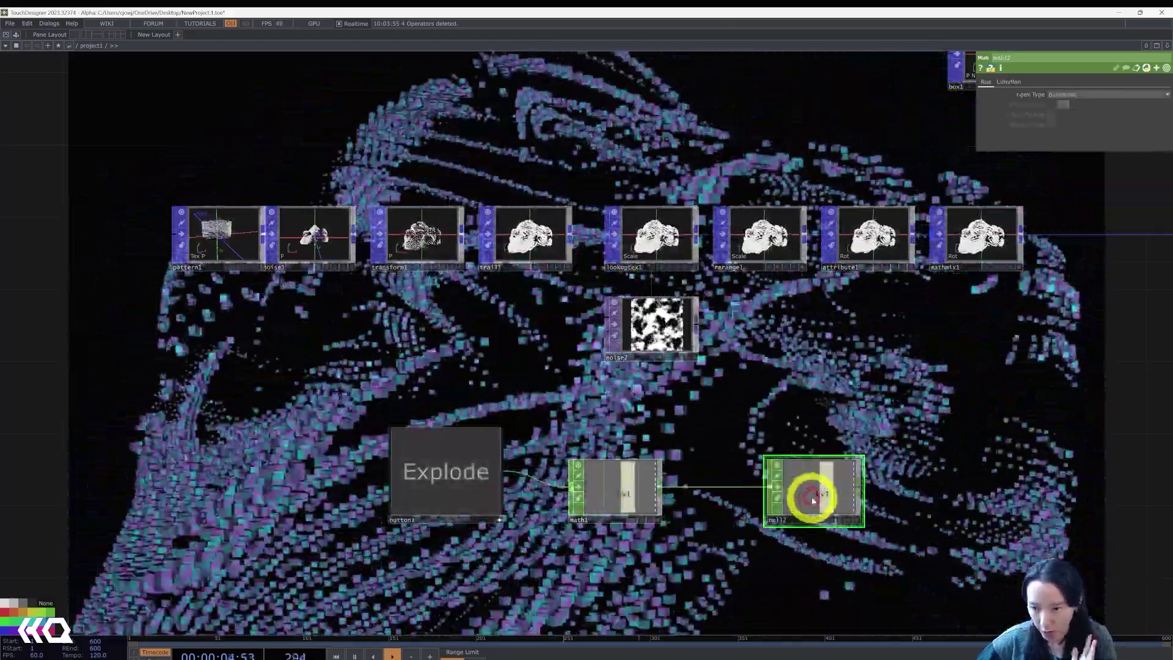
drag(811, 490, 866, 489)
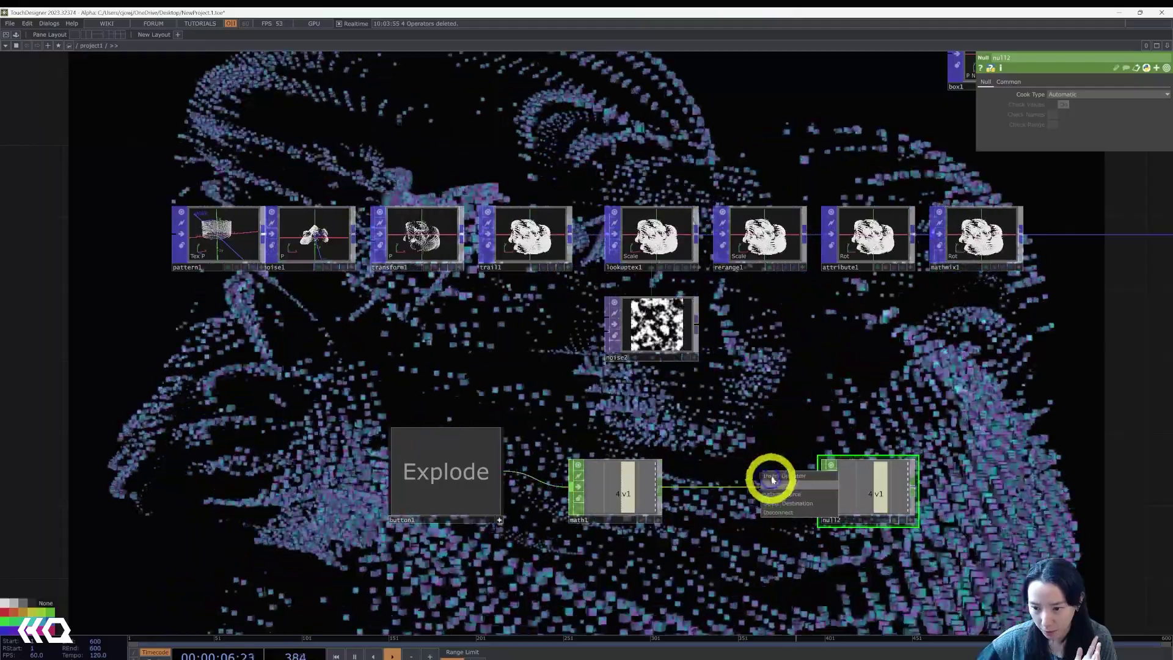
- Insert a Filter CHOP on the connection between math1 and null2
click(772, 478)
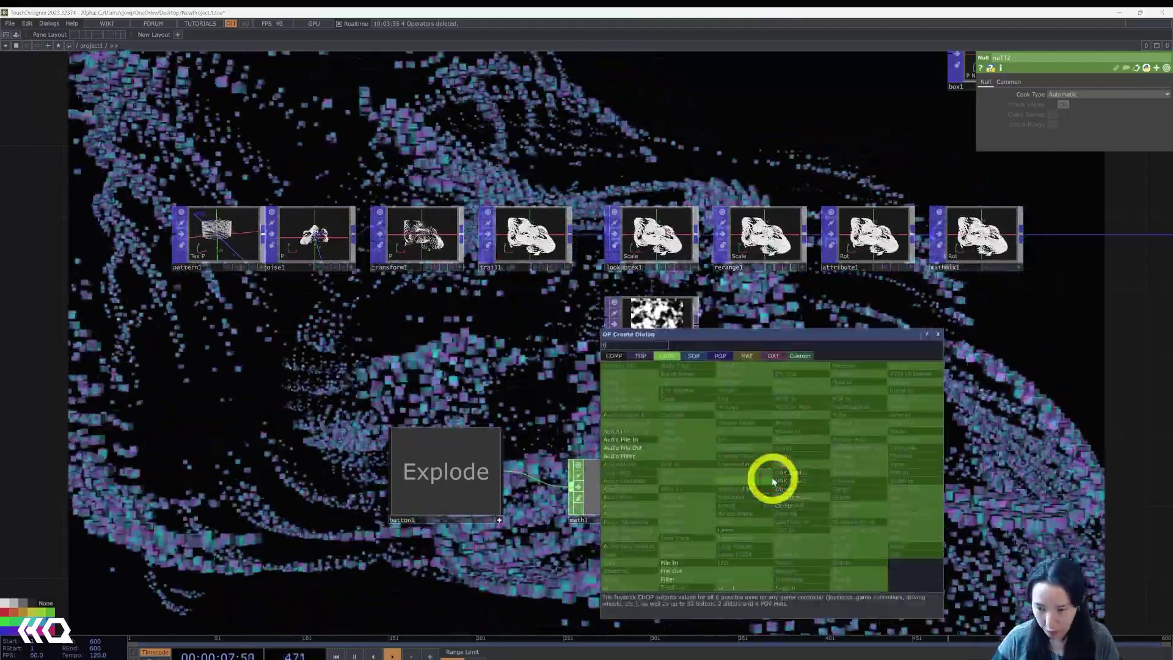
click(672, 580)
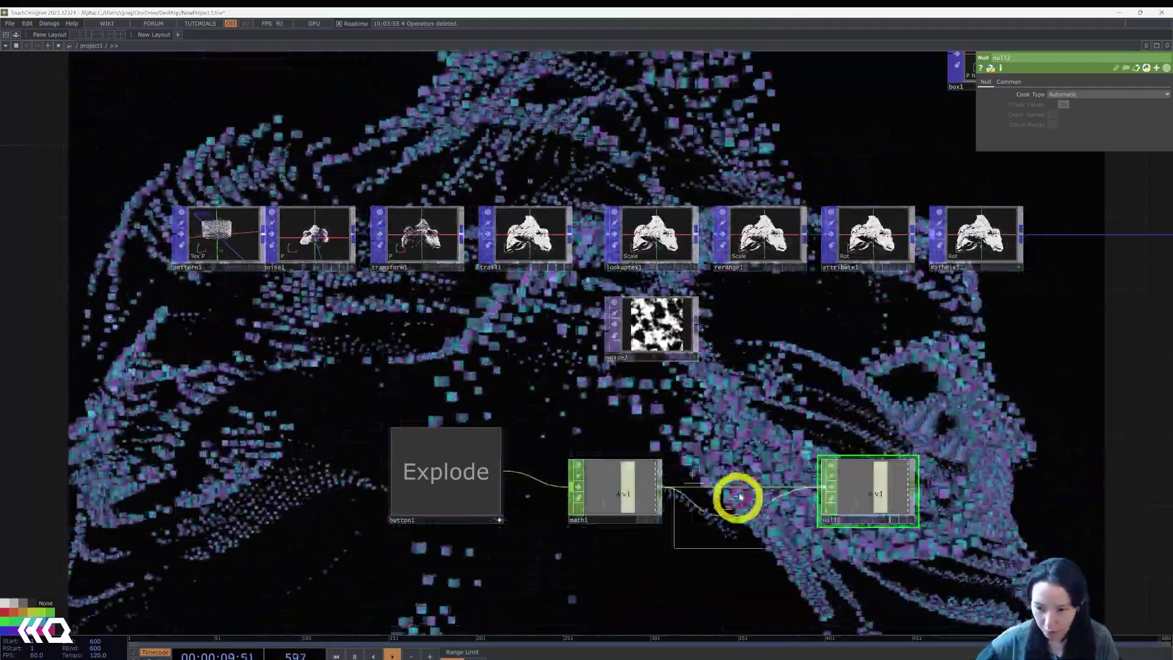
click(741, 489)
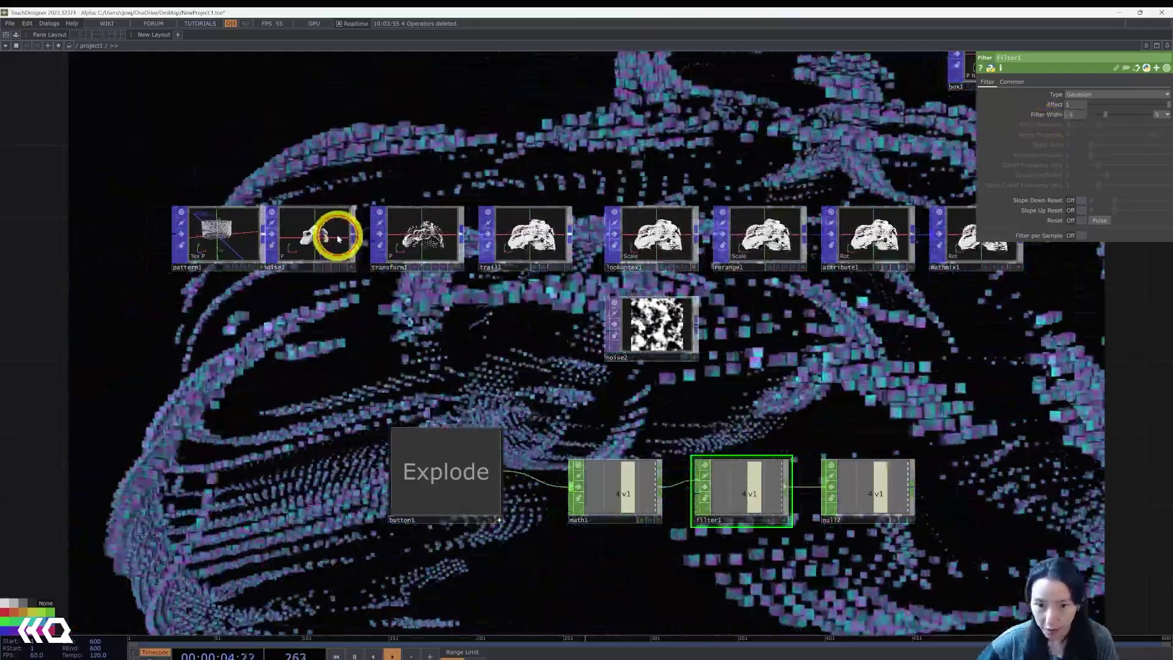
- Export the v1 channel of null2 to the Exponent parameter of noise1
click(338, 238)
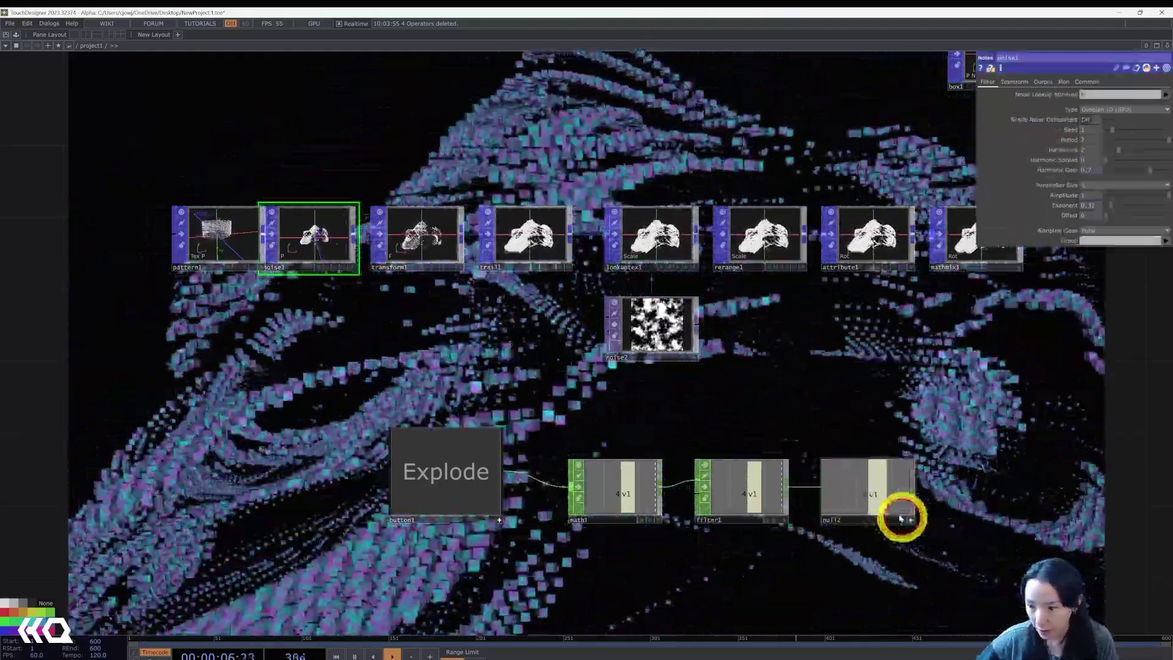
drag(900, 518, 1098, 201)
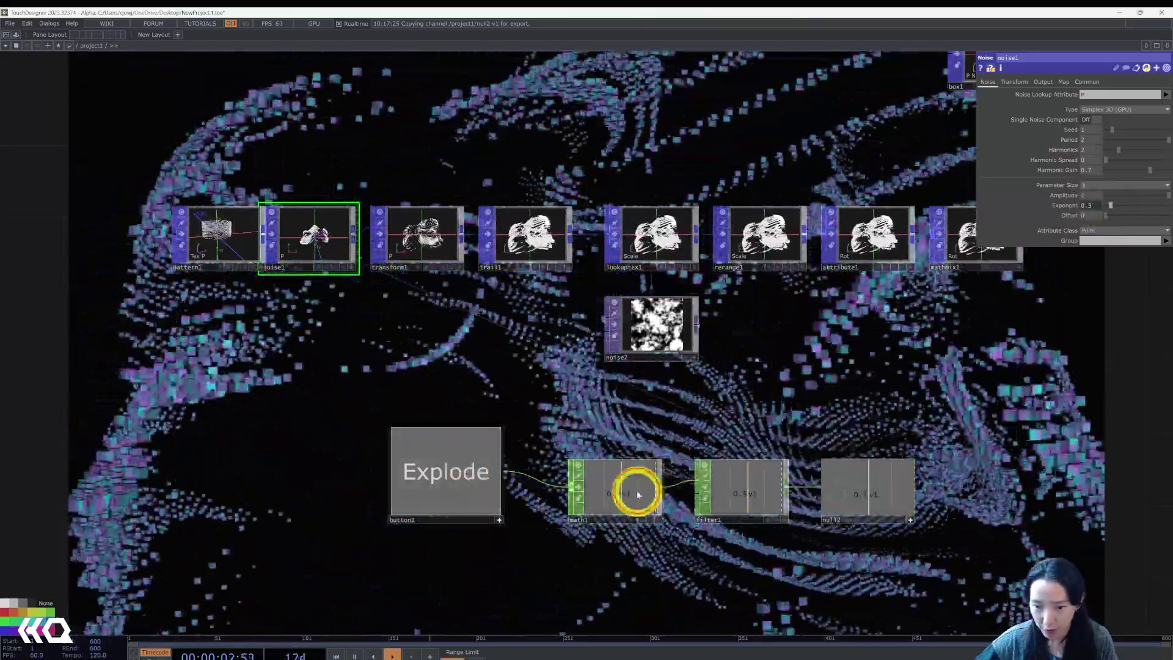
- Lower the upper To Range value of math1 to 0.15 and toggle the Explode button to test the effect
click(635, 490)
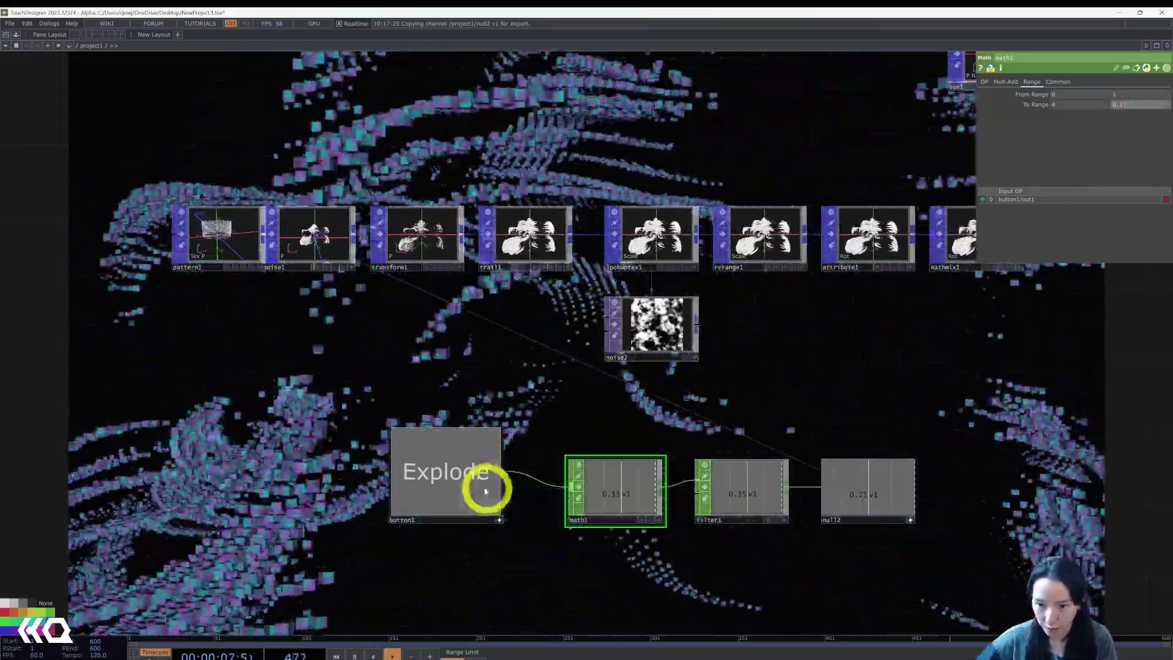
click(479, 488)
click(477, 487)
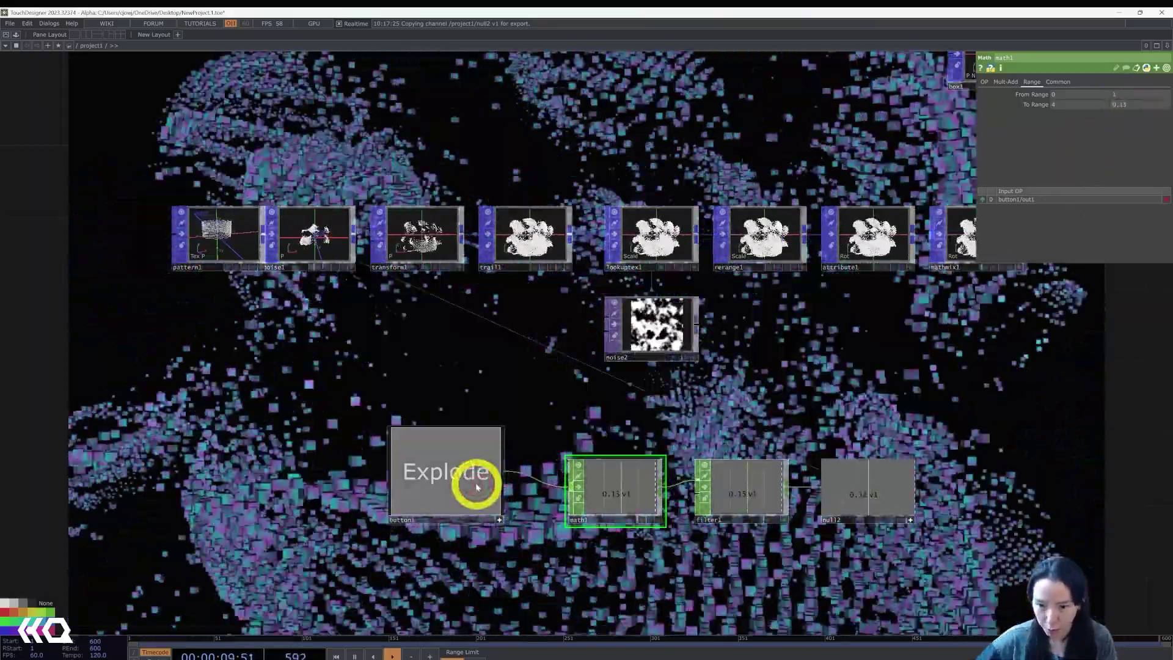
click(478, 487)
click(477, 487)
- Shift the outer color key of ramp1 from magenta to violet and set its saturation to about 0.76
scroll(983, 367, down, 4)
drag(965, 387, 292, 518)
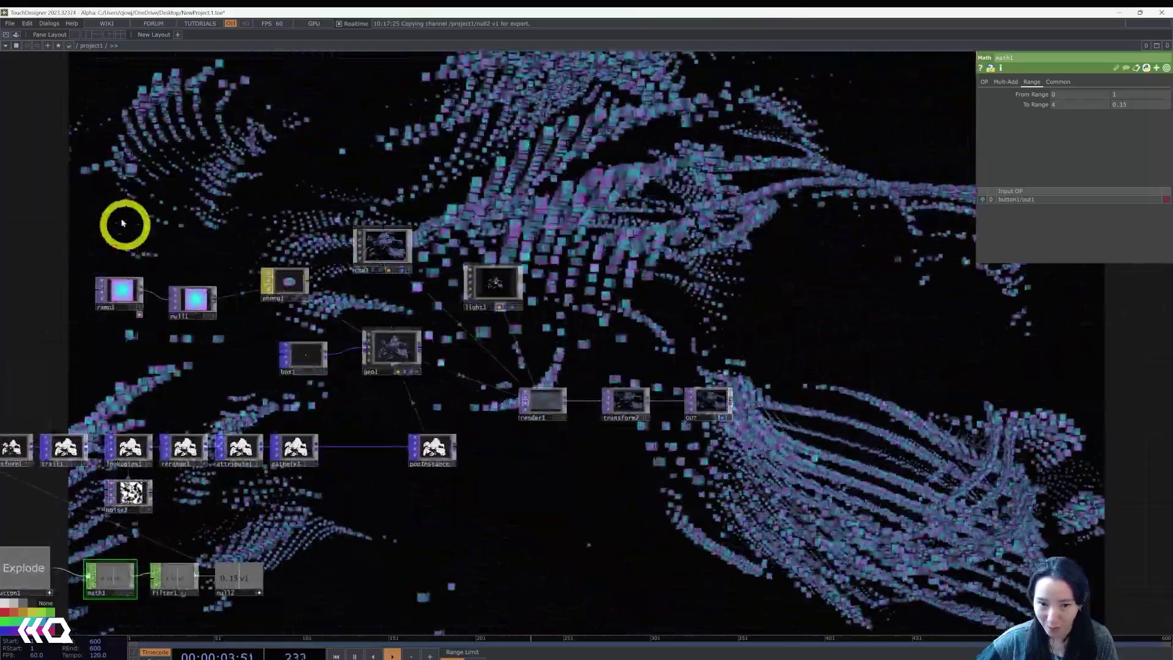
drag(121, 217, 362, 235)
scroll(361, 235, up, 4)
click(437, 340)
drag(669, 233, 493, 223)
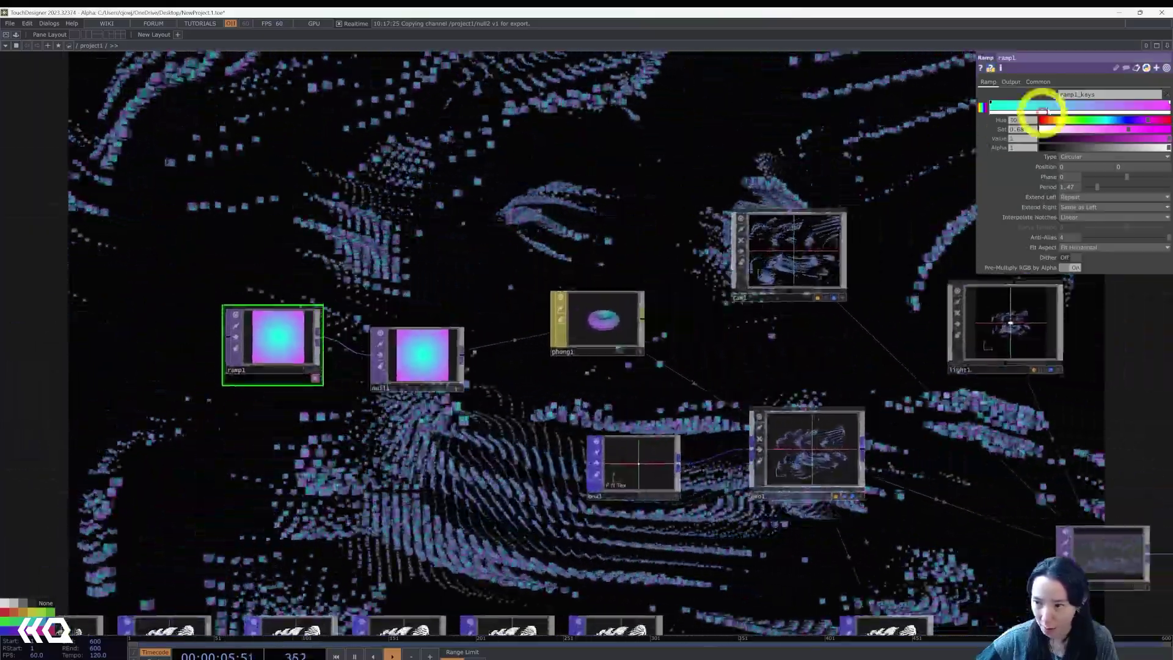
drag(1128, 114, 1169, 121)
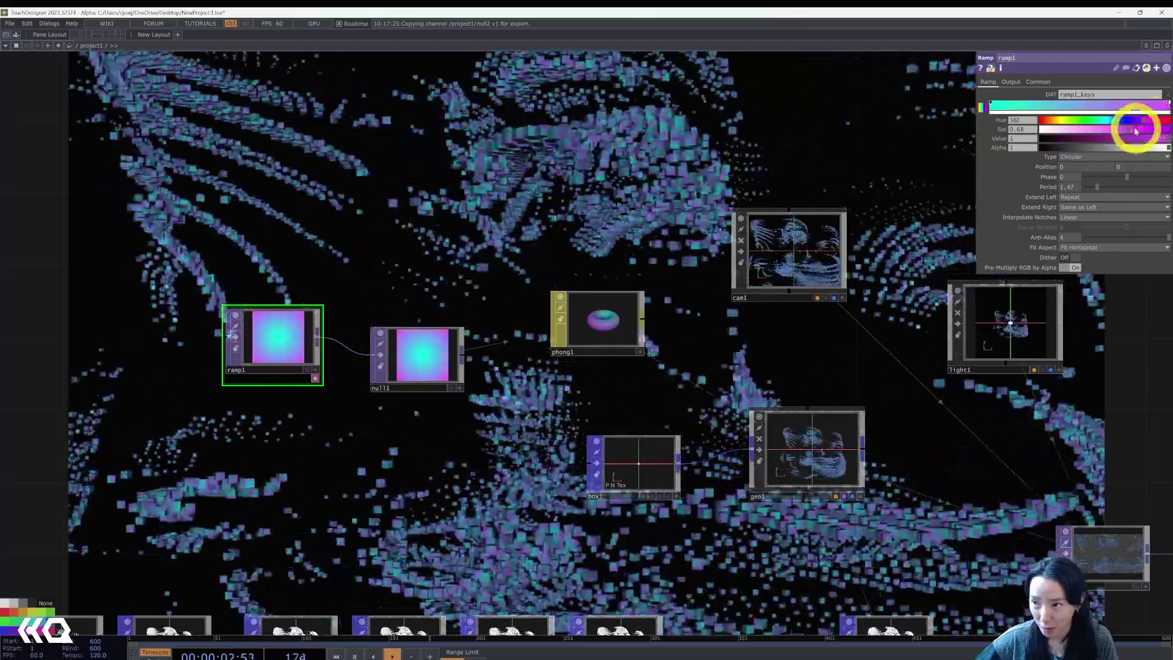
drag(1135, 131, 1140, 131)
- Insert a Bloom TOP on the connection between transform2 and OUT
scroll(909, 320, down, 5)
drag(884, 369, 585, 380)
scroll(731, 396, up, 5)
scroll(571, 366, up, 5)
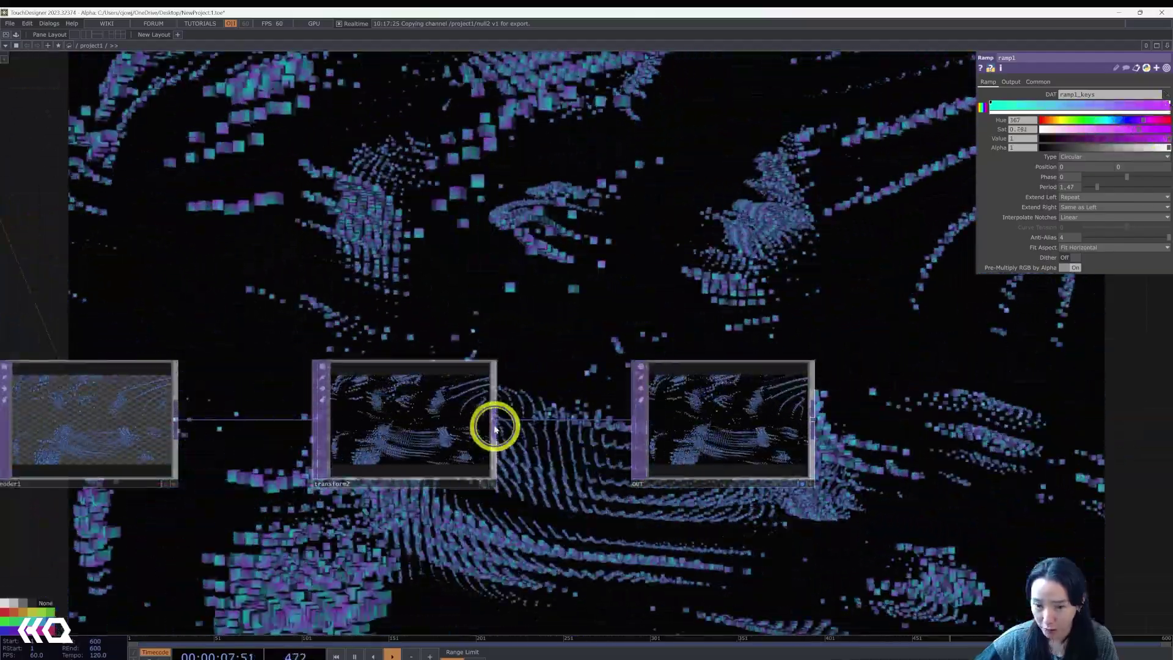
right_click(496, 423)
text(bl)
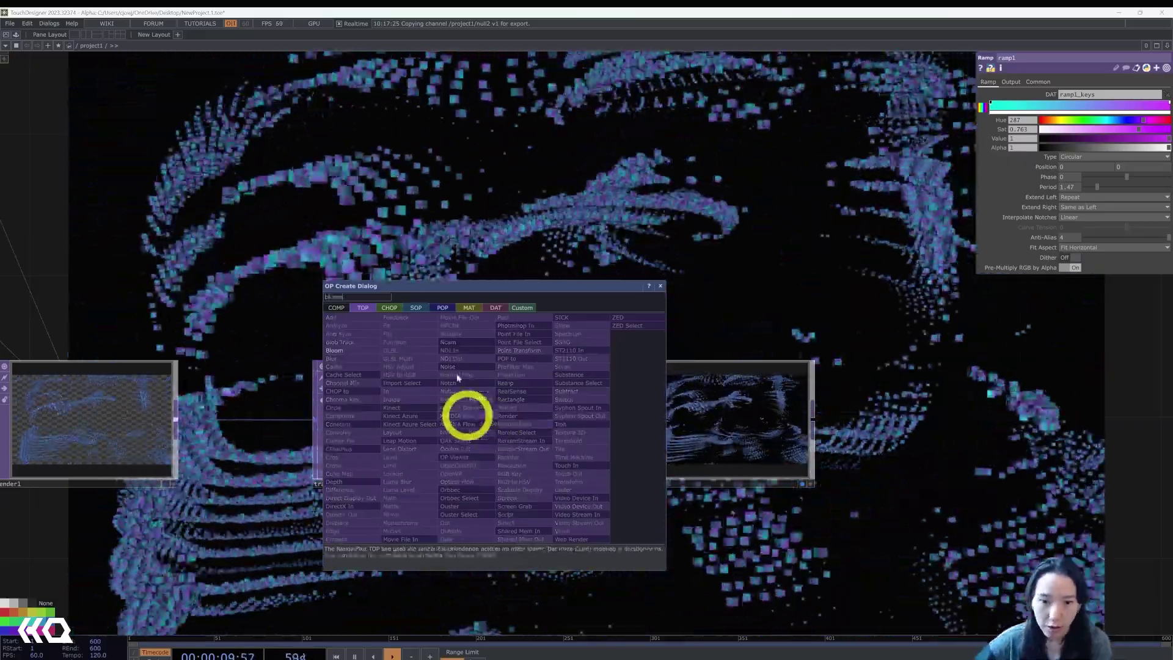
text(oom)
click(369, 348)
click(580, 376)
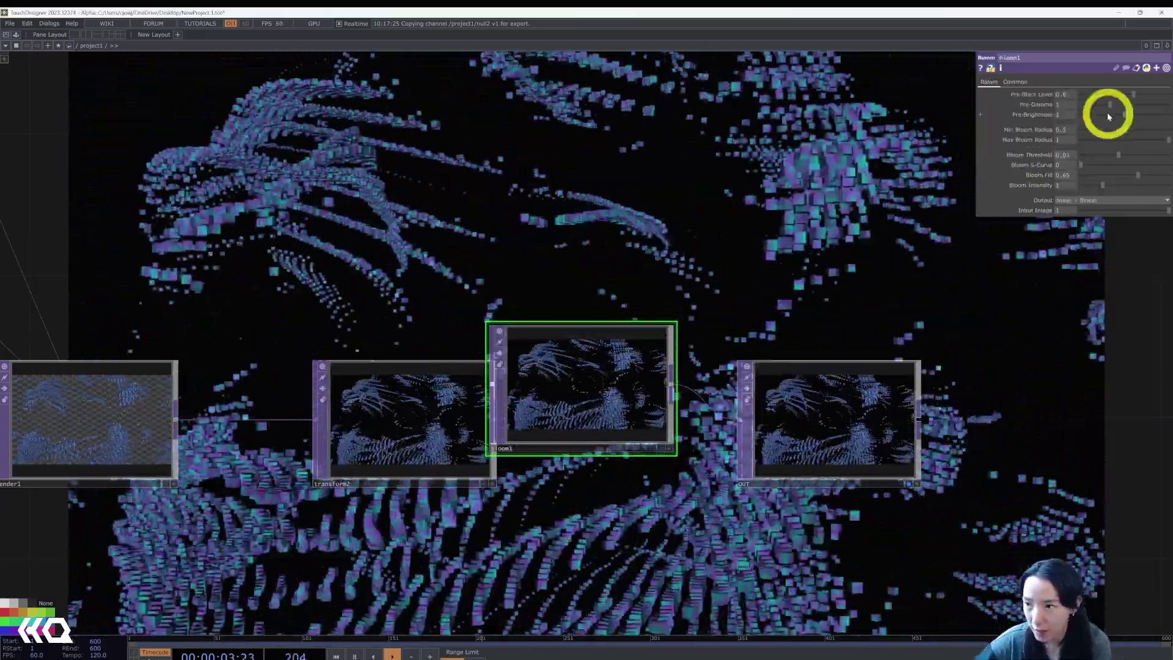
- Raise the Pre-Gamma of bloom1 to about 2.54 and its Pre-Brightness to about 1.92
drag(1107, 112, 1155, 101)
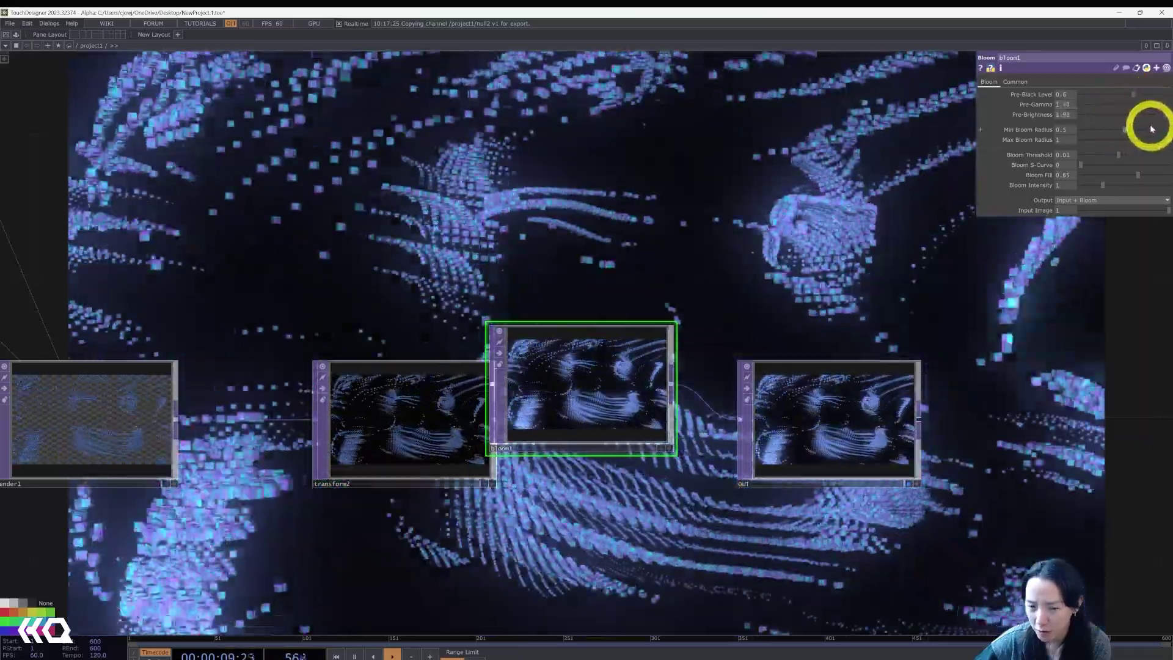
- Toggle the Explode button several times to compare the compact and exploded states of the glowing particle network
scroll(940, 255, down, 10)
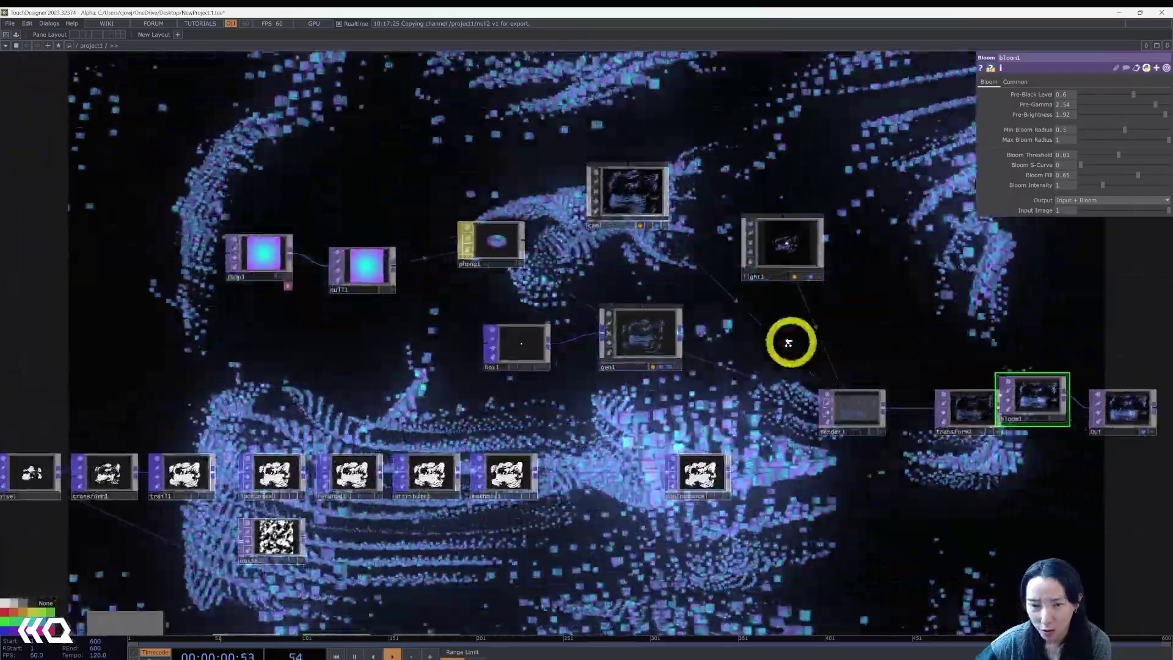
scroll(788, 343, down, 3)
drag(329, 453, 508, 414)
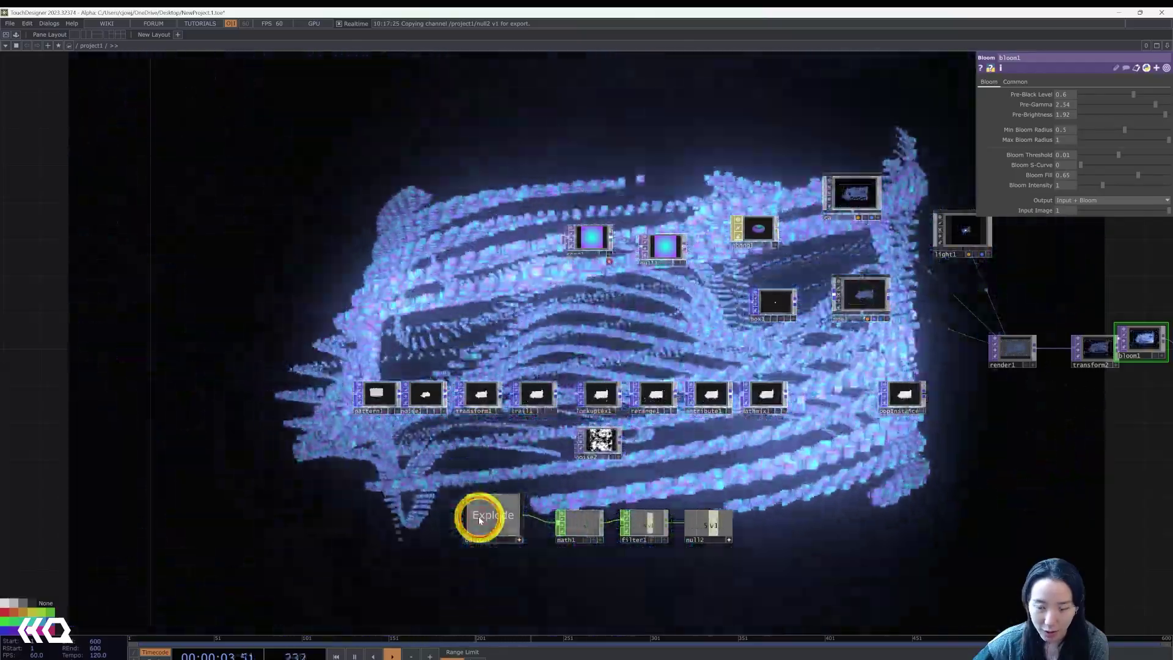
scroll(403, 409, up, 5)
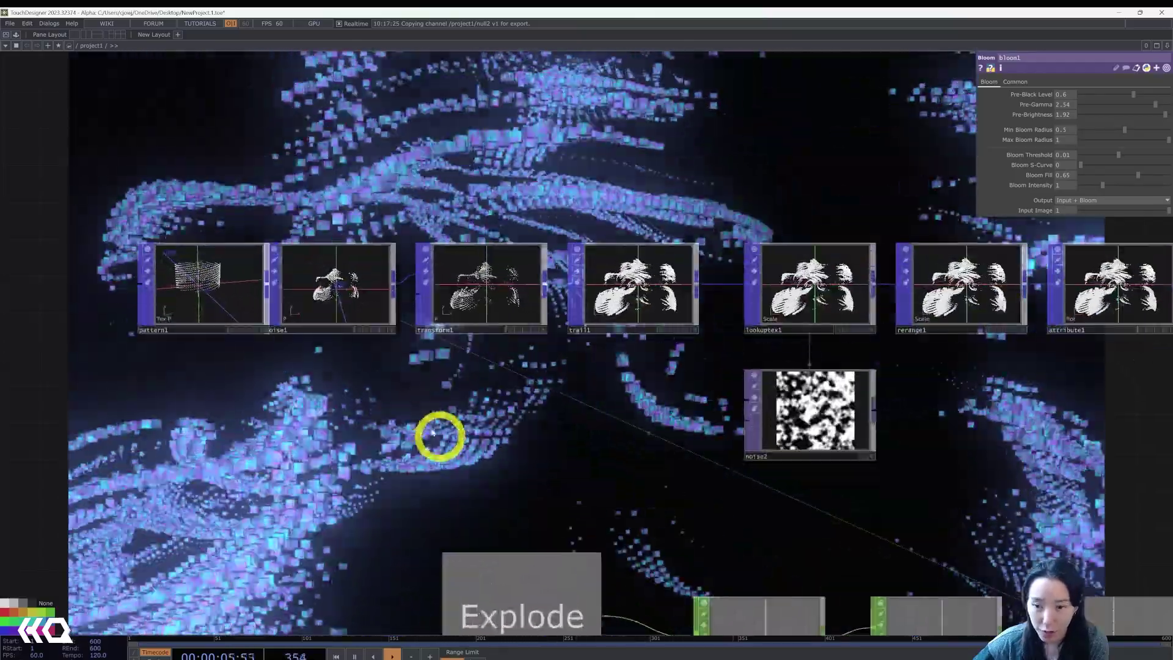
drag(433, 432, 305, 293)
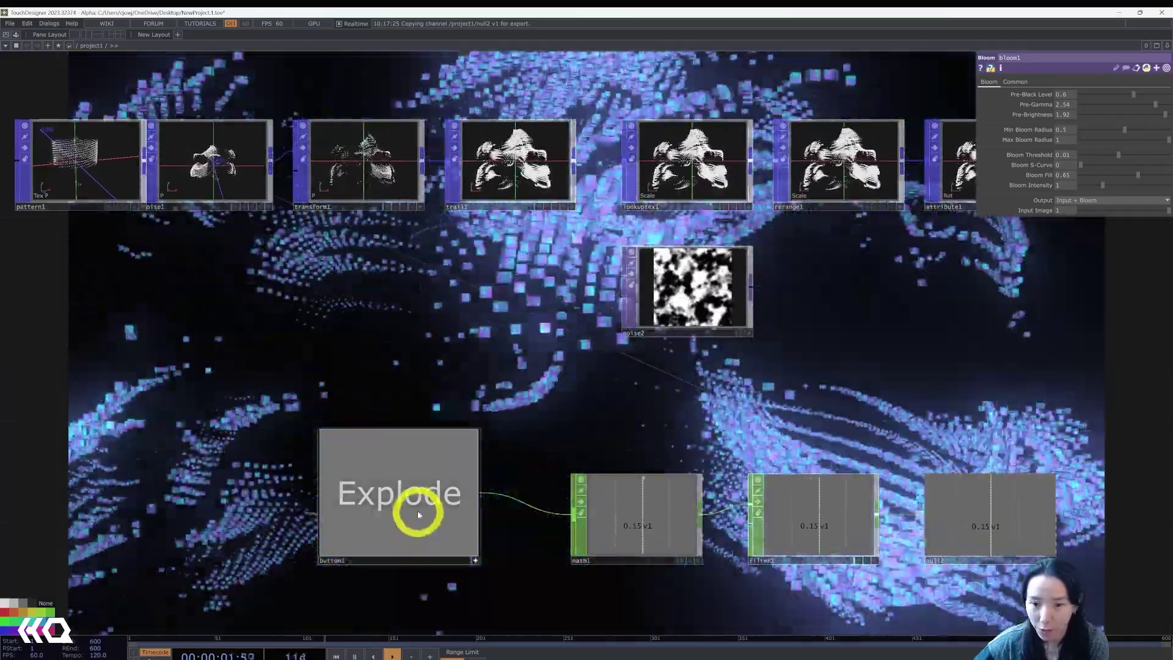
click(418, 511)
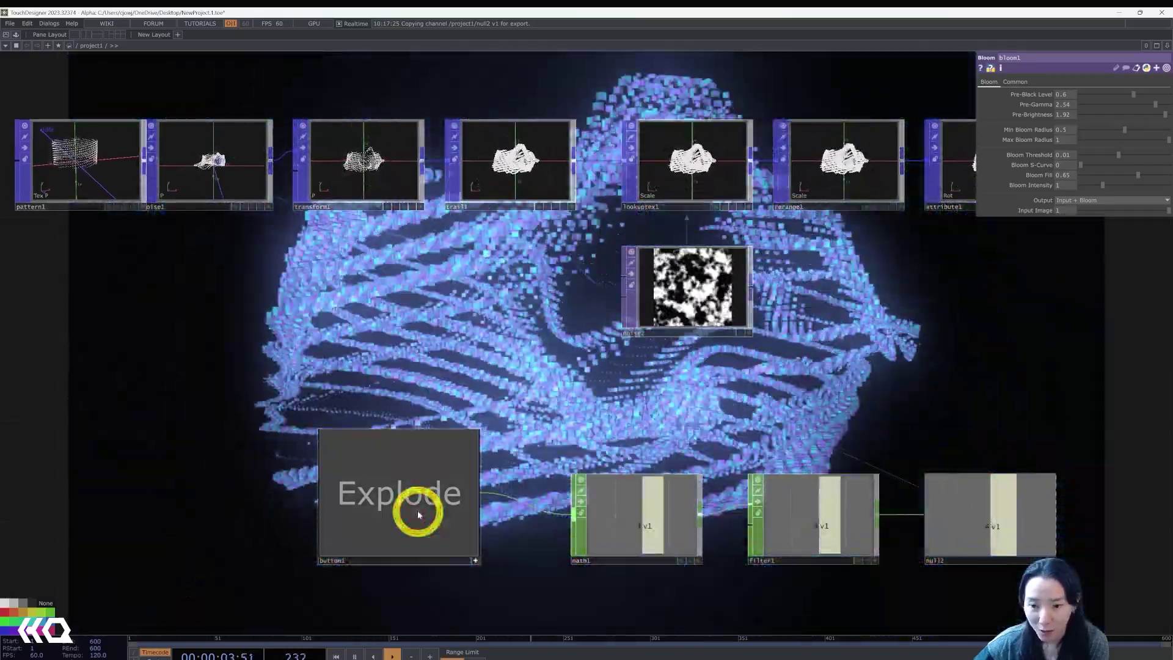
click(417, 512)
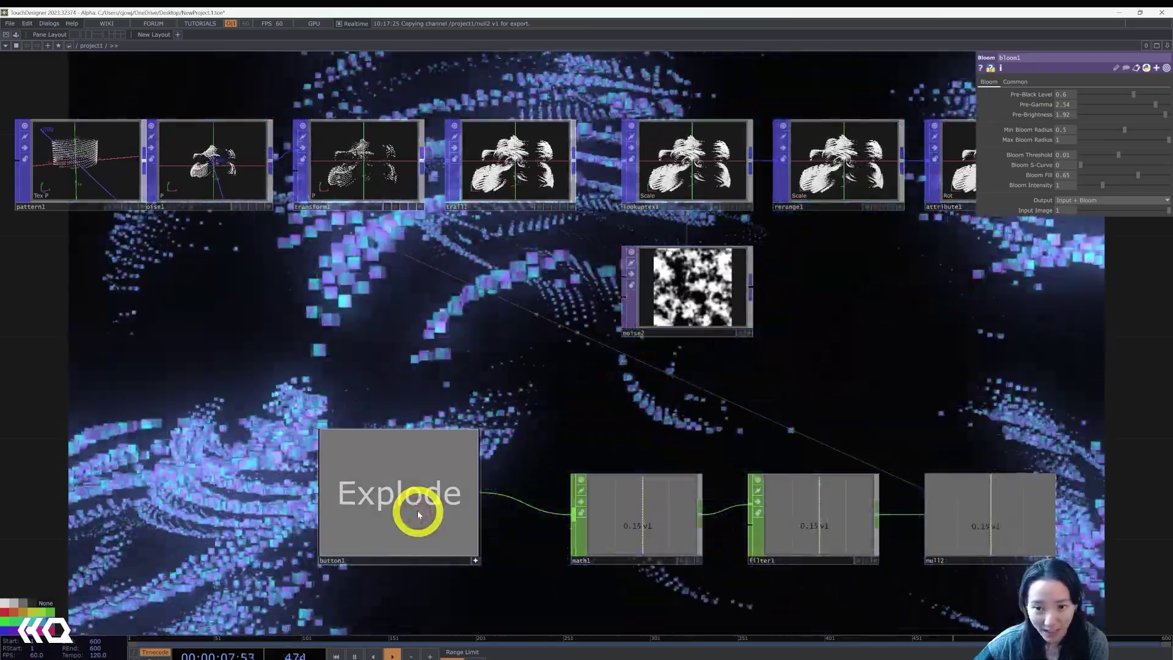
click(418, 513)
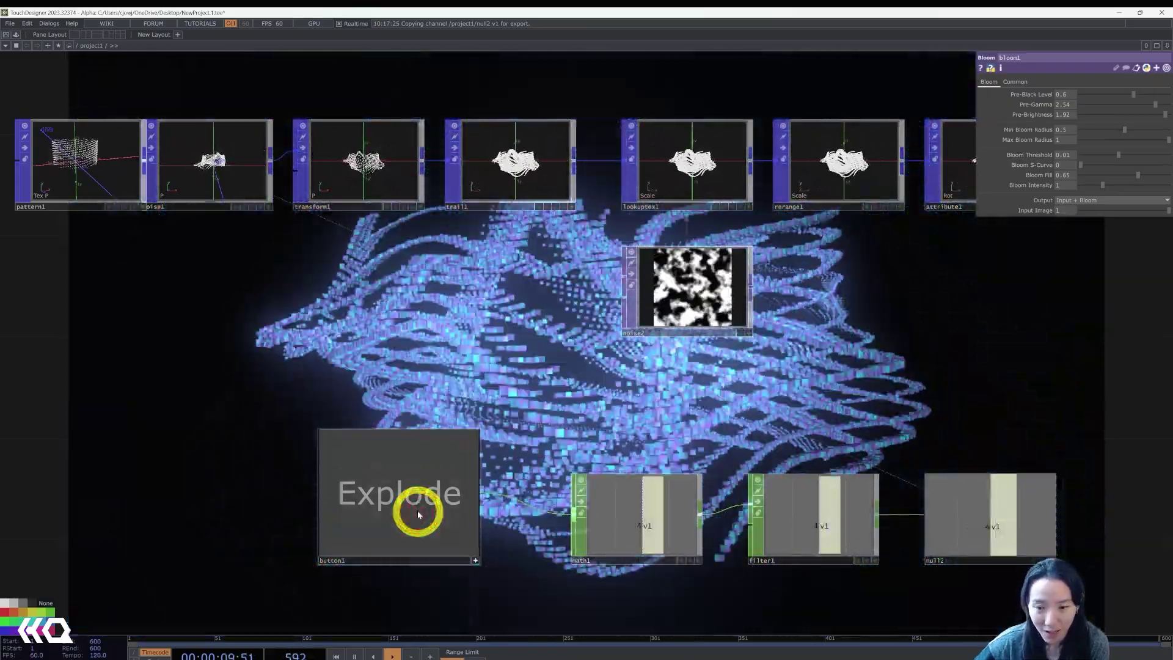
scroll(443, 378, down, 3)
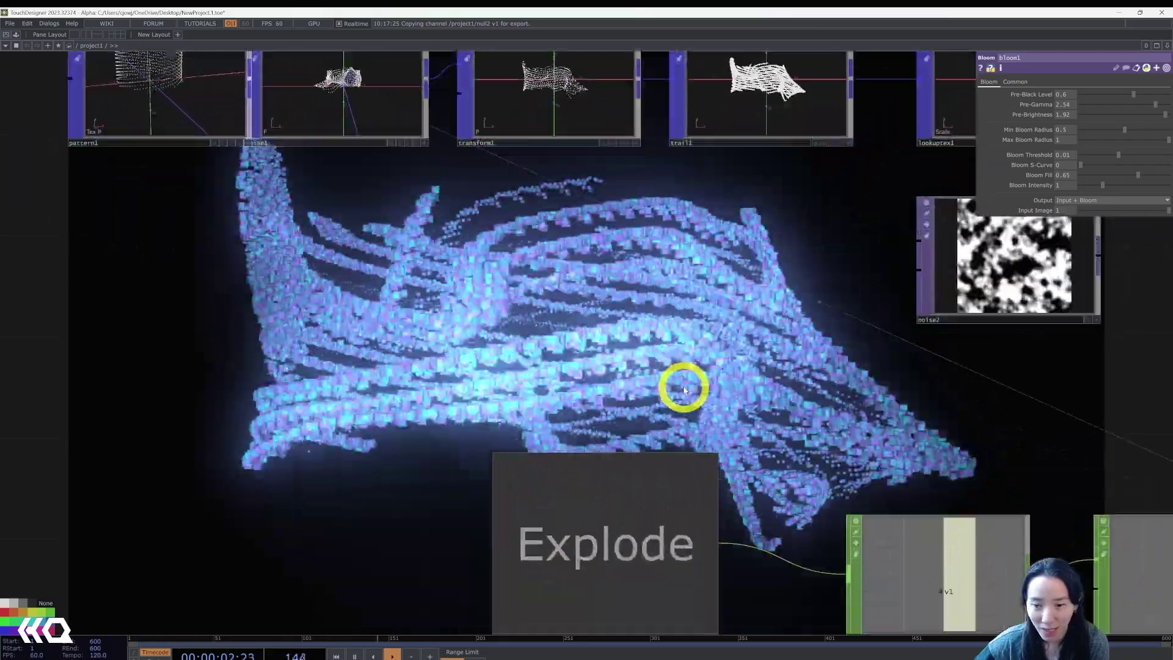
drag(685, 390, 526, 304)
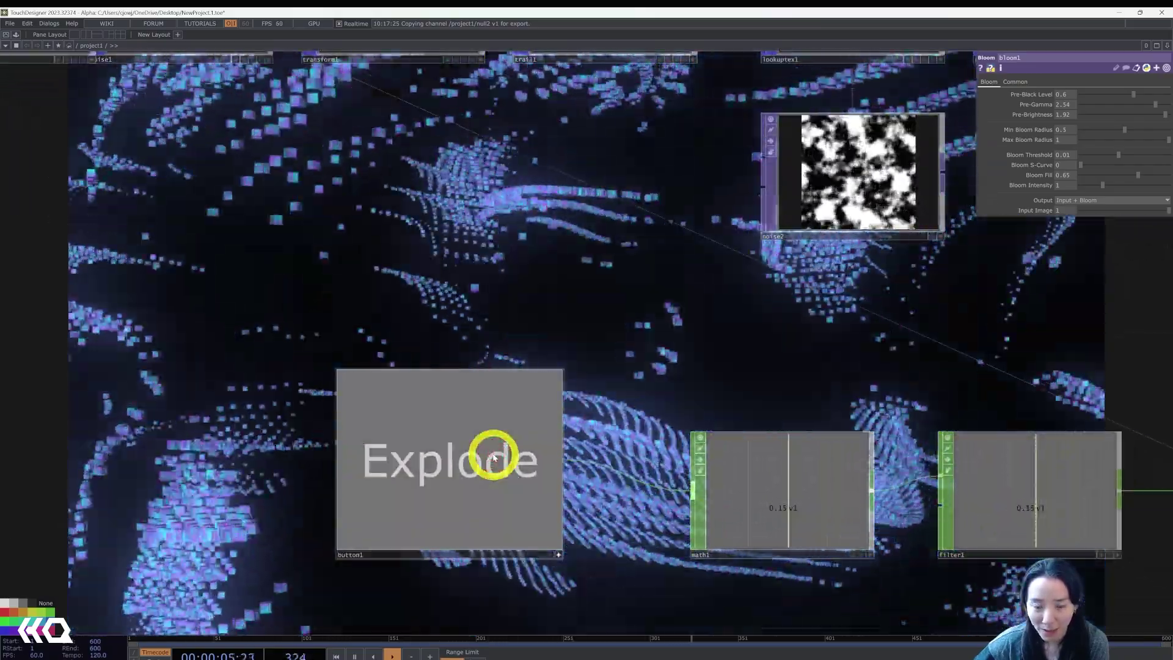
click(494, 456)
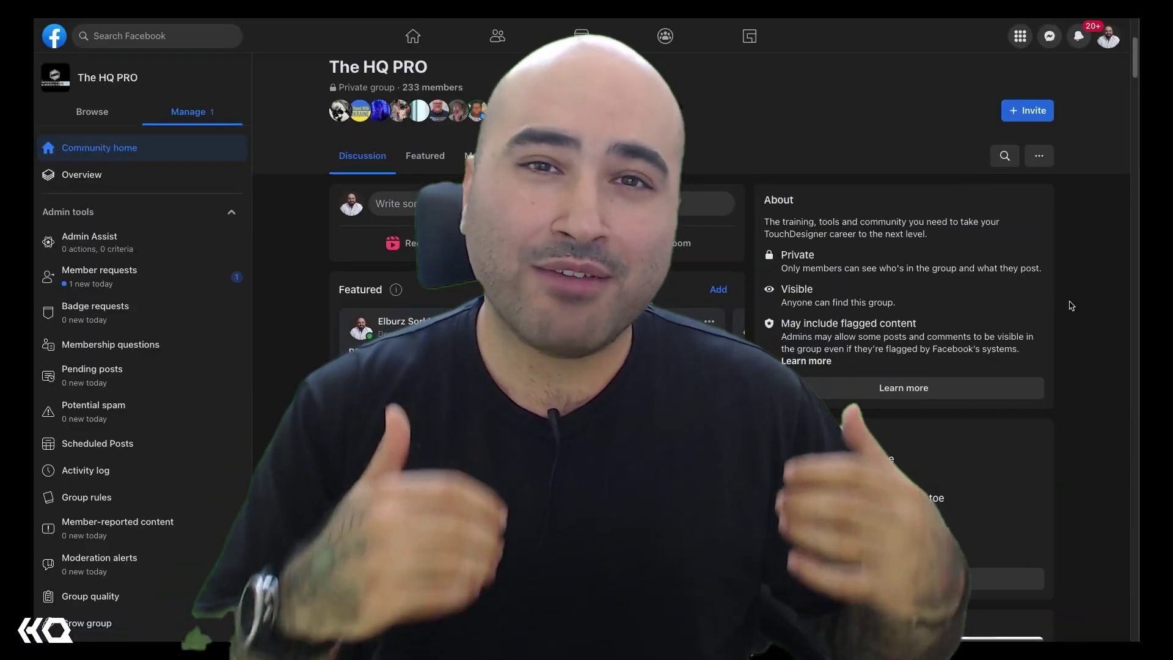
scroll(1070, 305, down, 3)
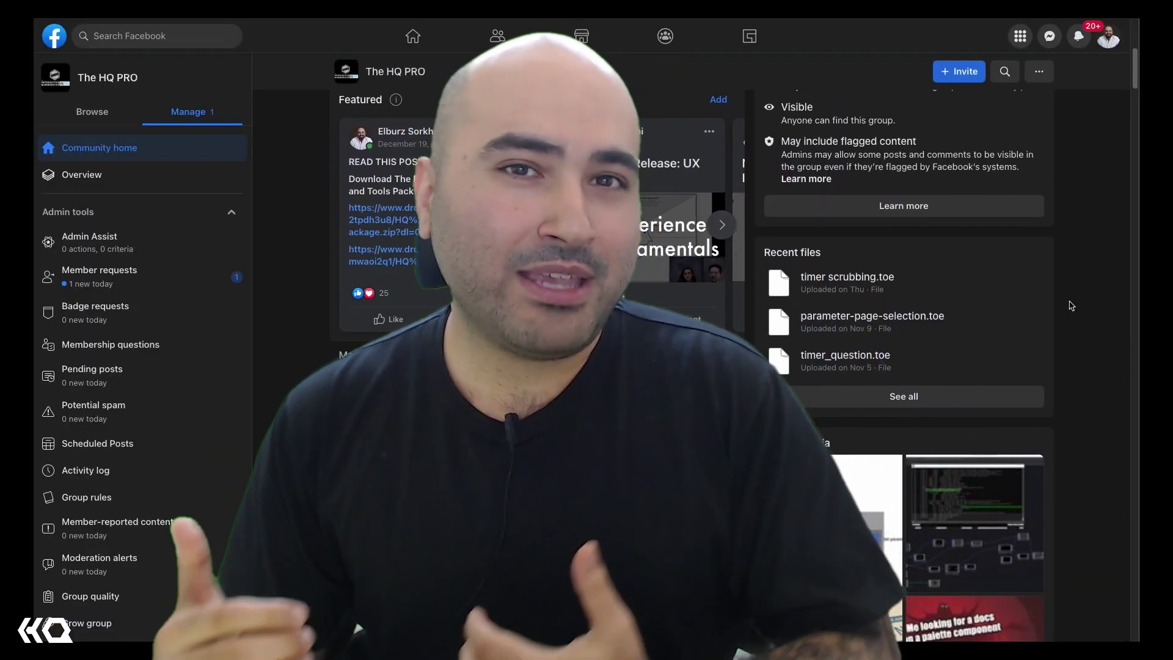
scroll(1071, 306, down, 3)
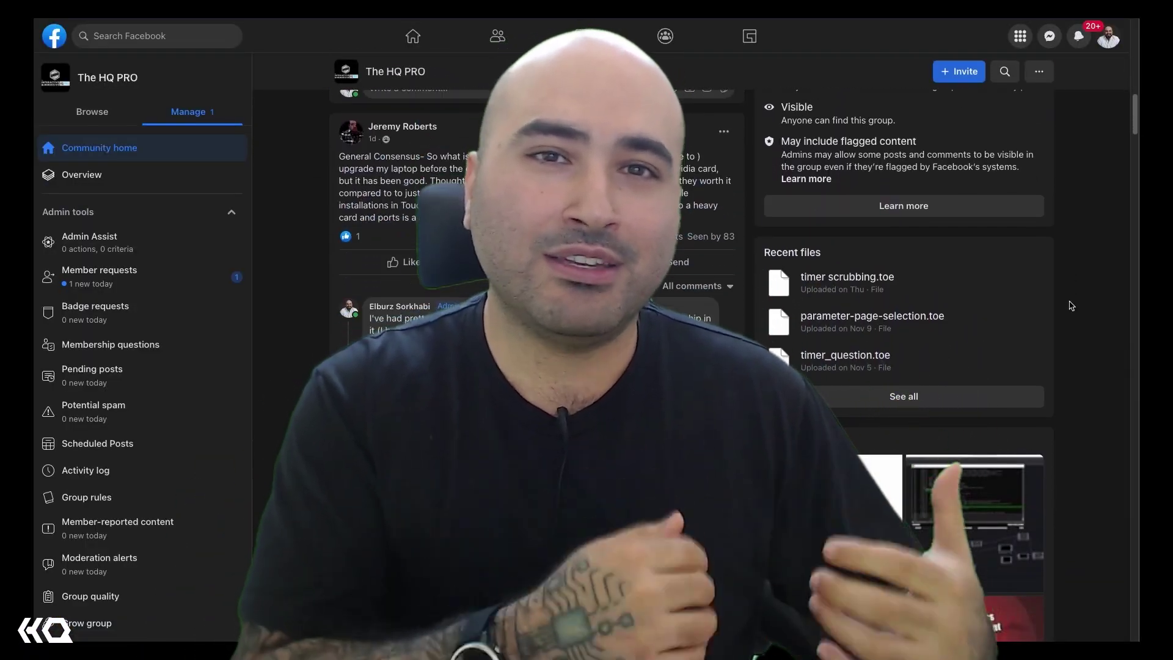
scroll(1071, 305, down, 5)
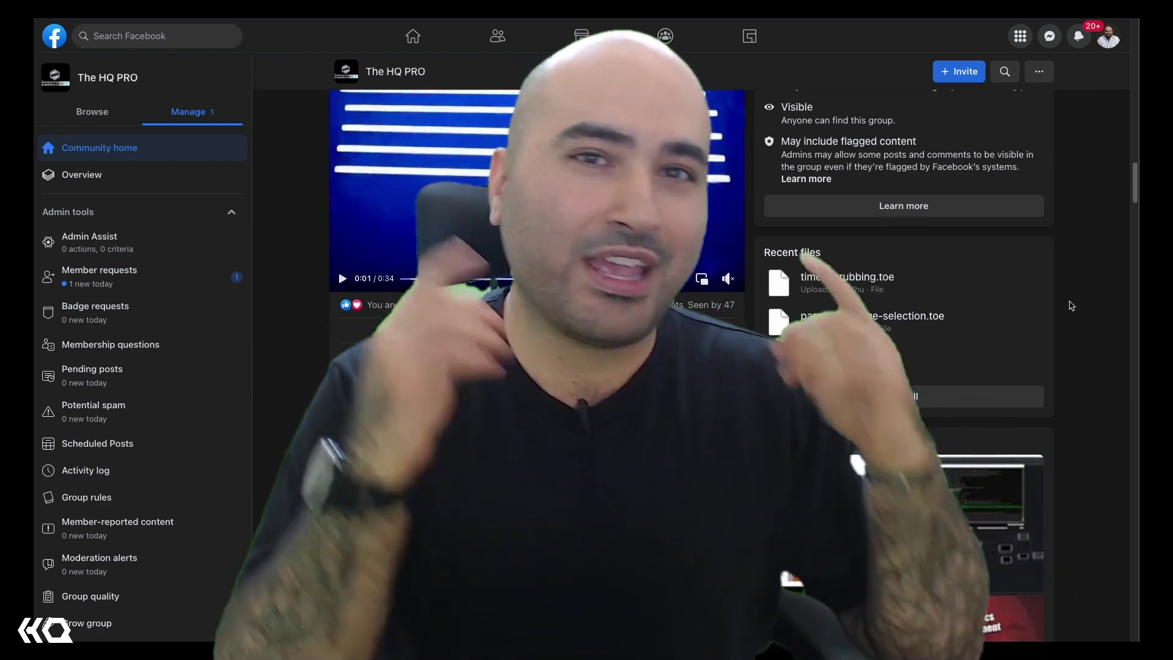
scroll(1071, 305, down, 5)
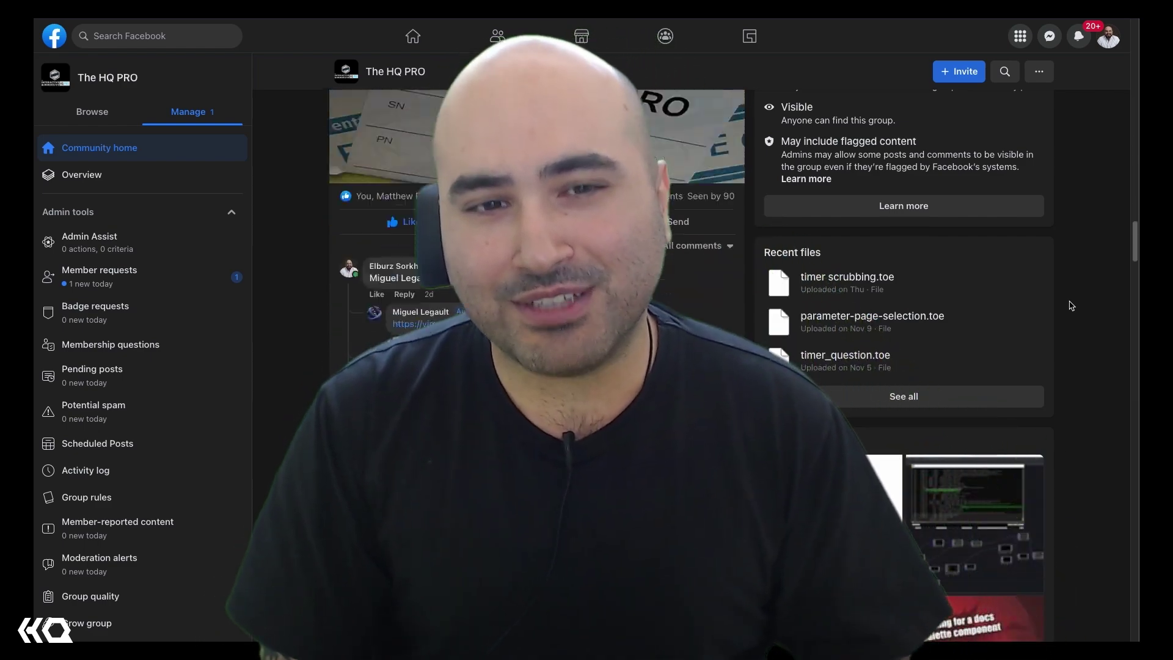